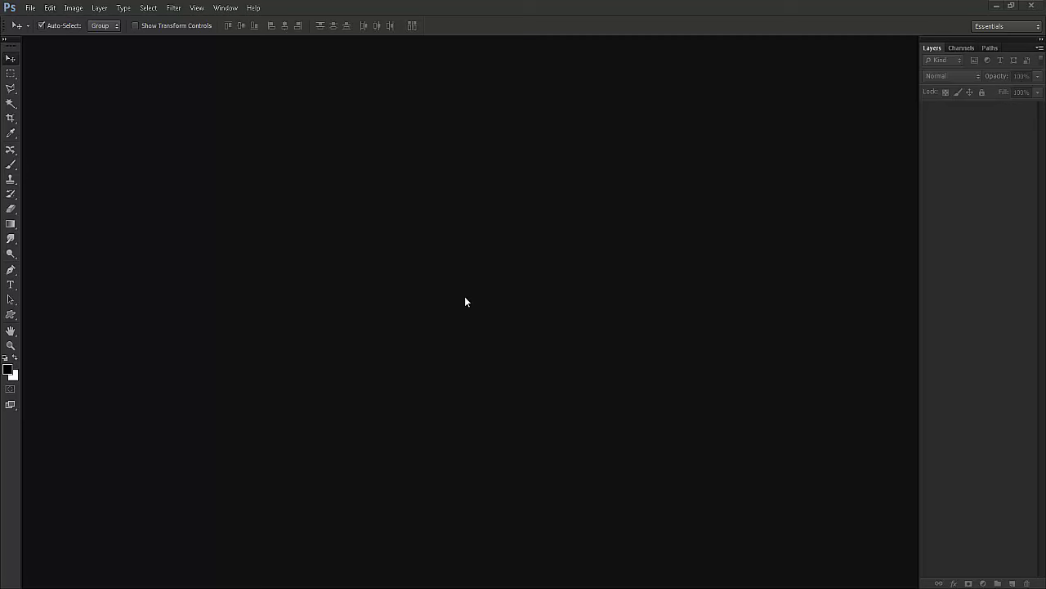
Step: Start a new document 14 × 21 cm at 150 pixels/inch
left_click(31, 9)
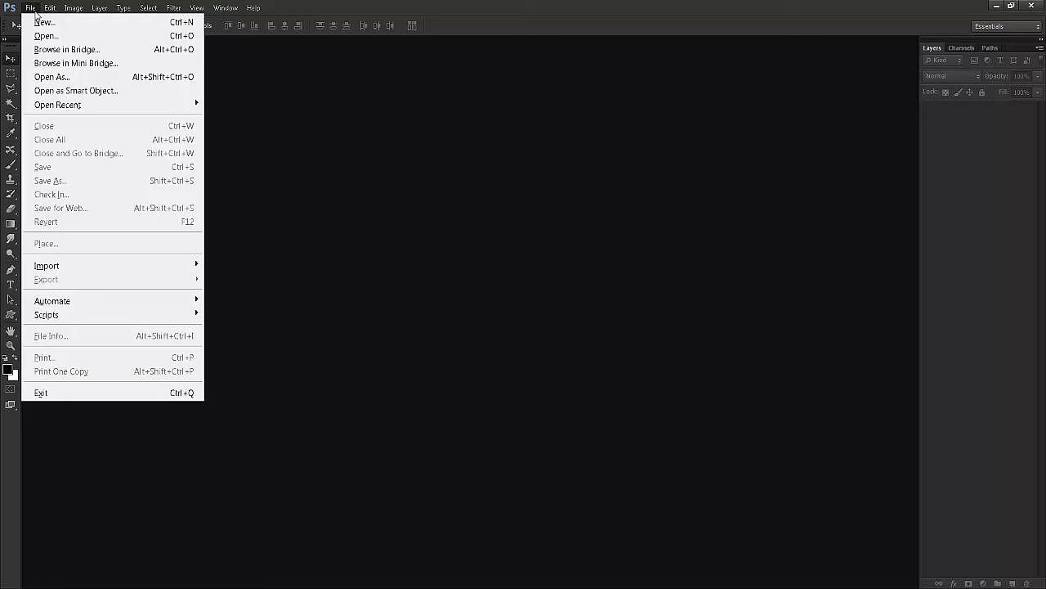
left_click(43, 22)
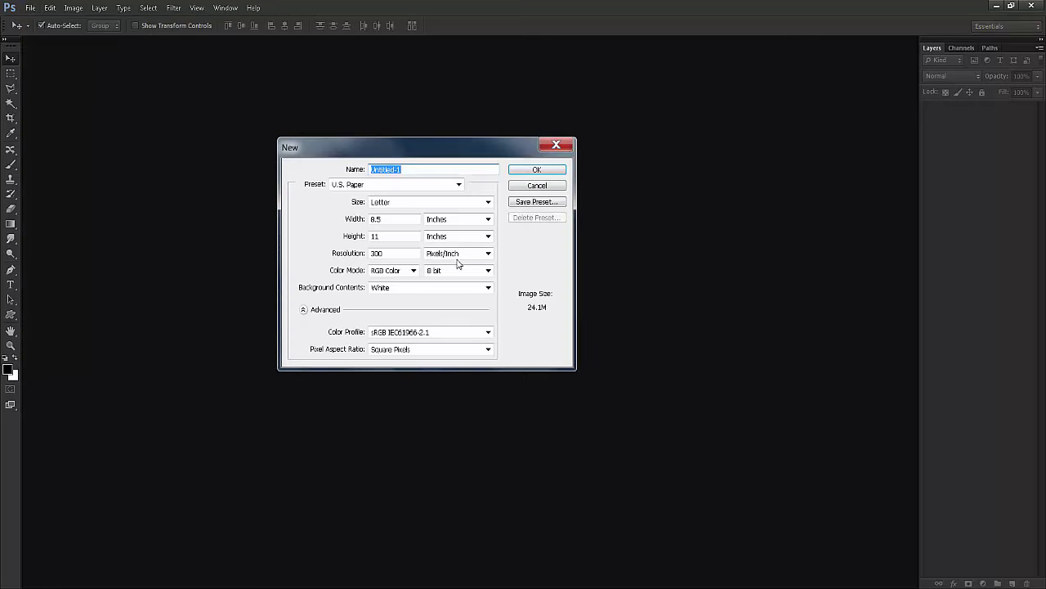
left_click(446, 221)
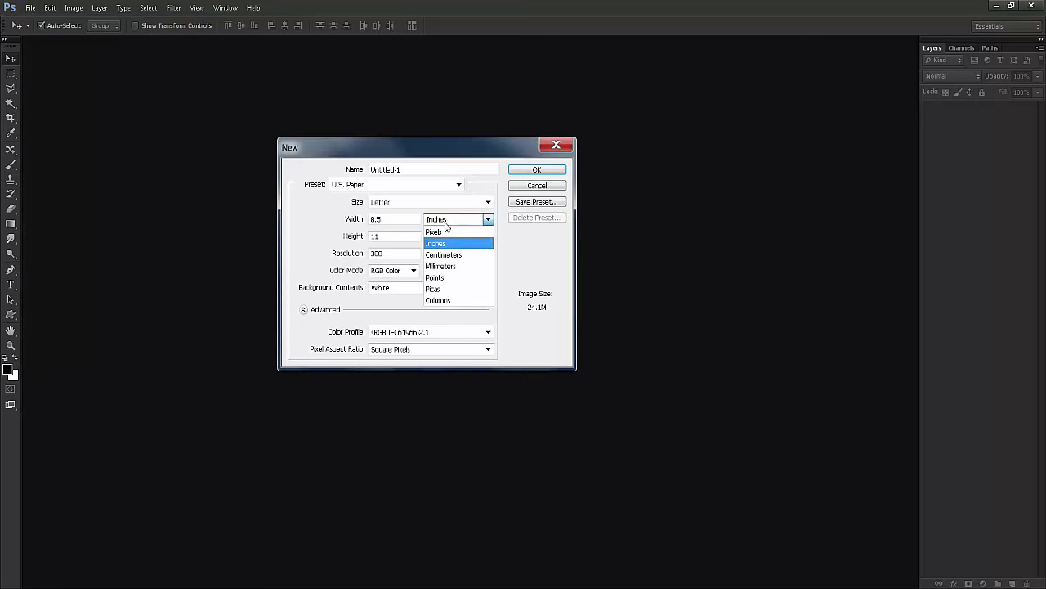
left_click(445, 254)
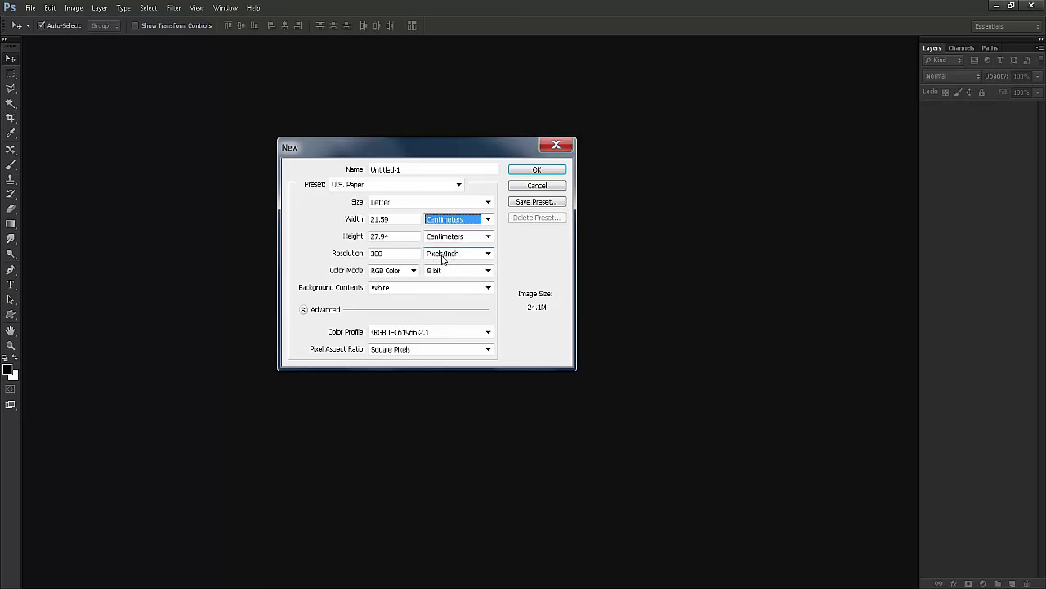
double_click(400, 220)
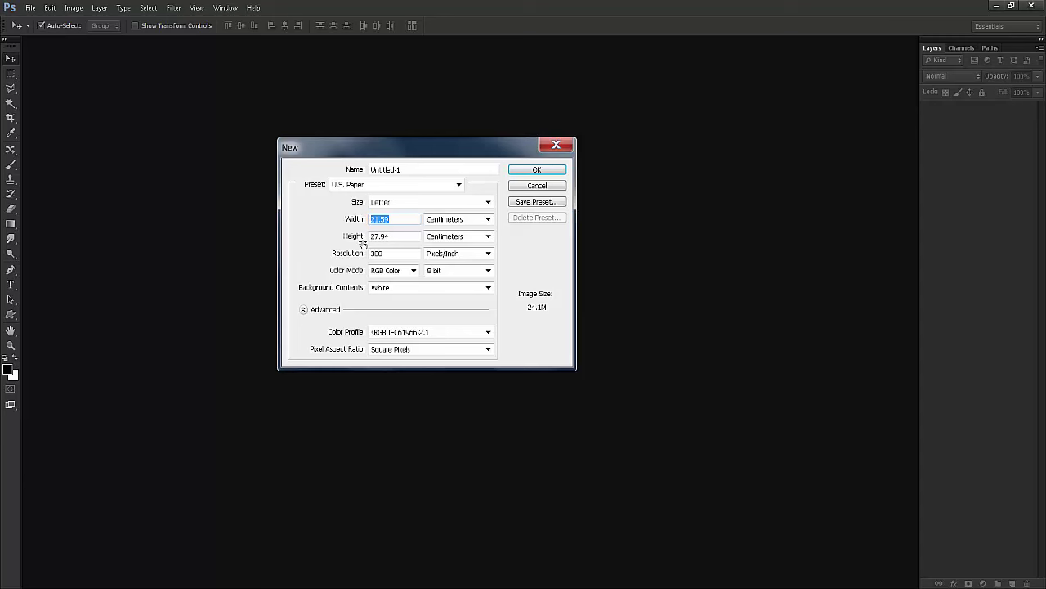
type("14")
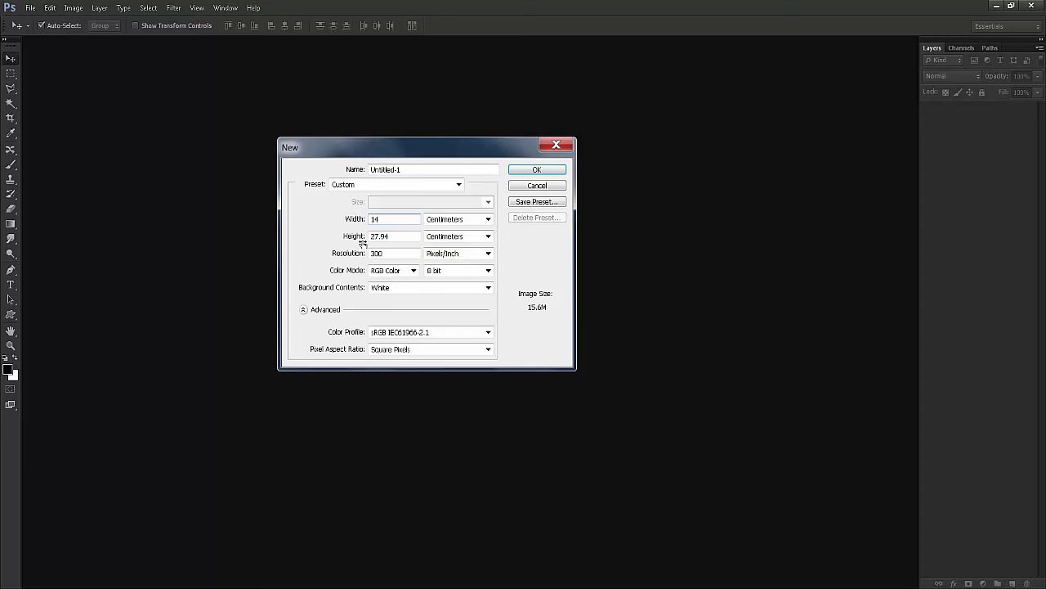
key("Tab")
key("Tab")
type("21")
key("Tab")
key("Tab")
type("150")
left_click(404, 235)
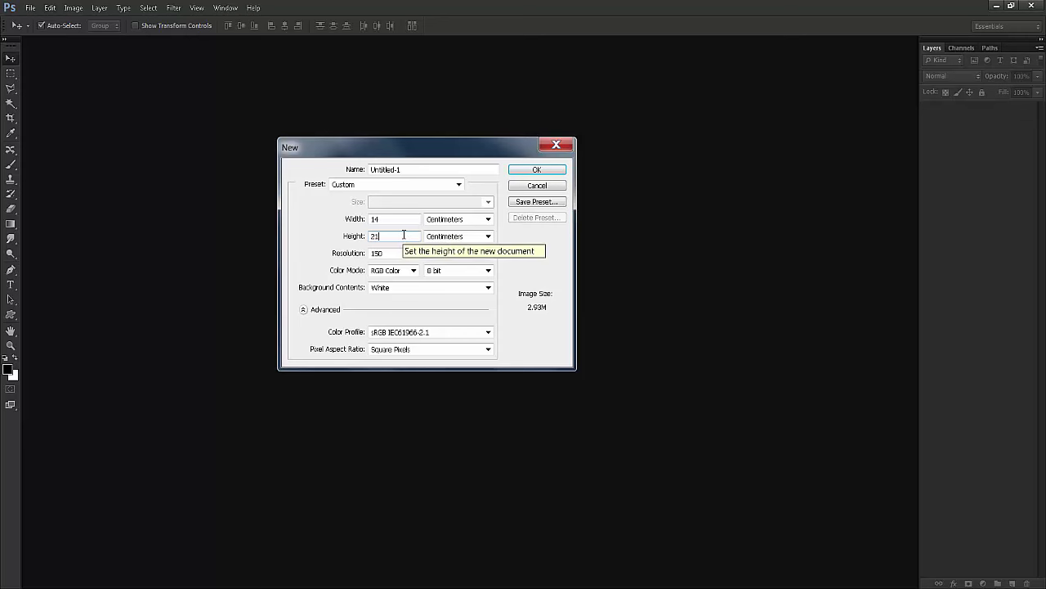
Step: Name the document Magazine Cover Design and create it
left_click(409, 169)
type("Magaz")
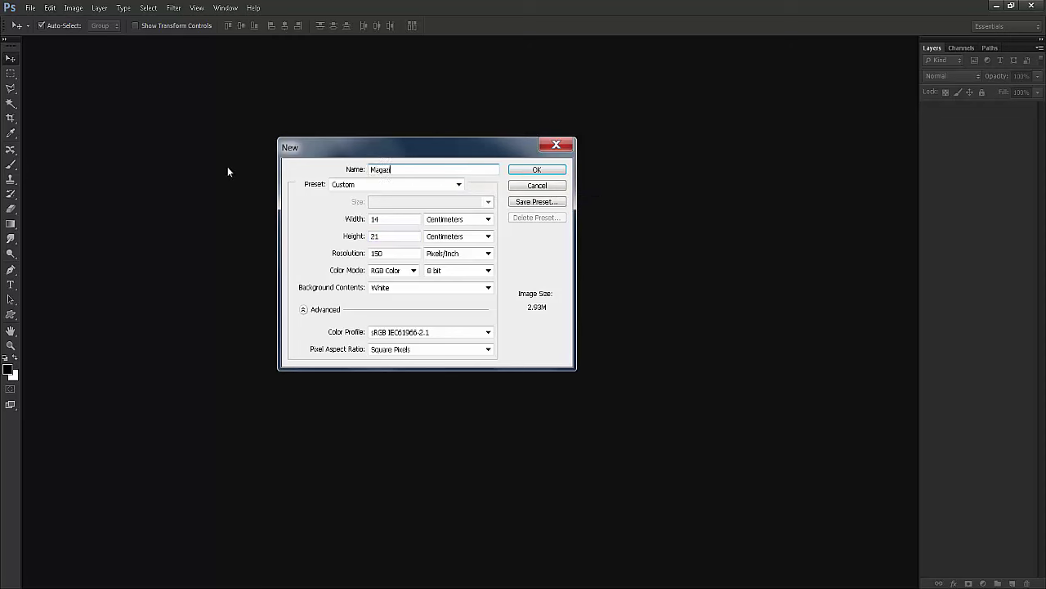
type("ine Cover Design")
left_click(535, 170)
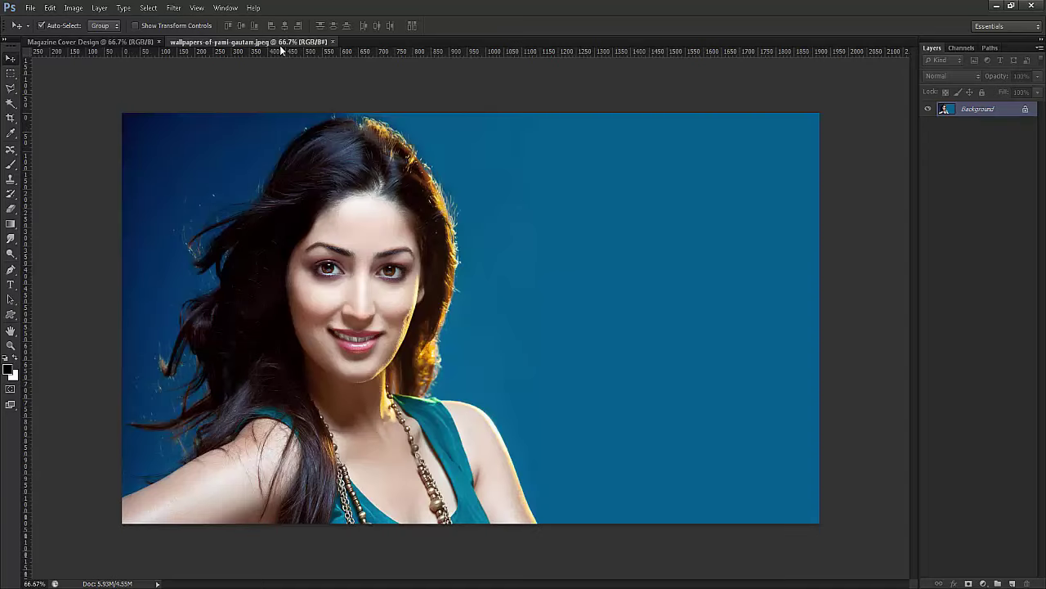
Step: Bring the portrait photo into the cover and convert its layer to a smart object
left_click_drag(280, 47, 993, 115)
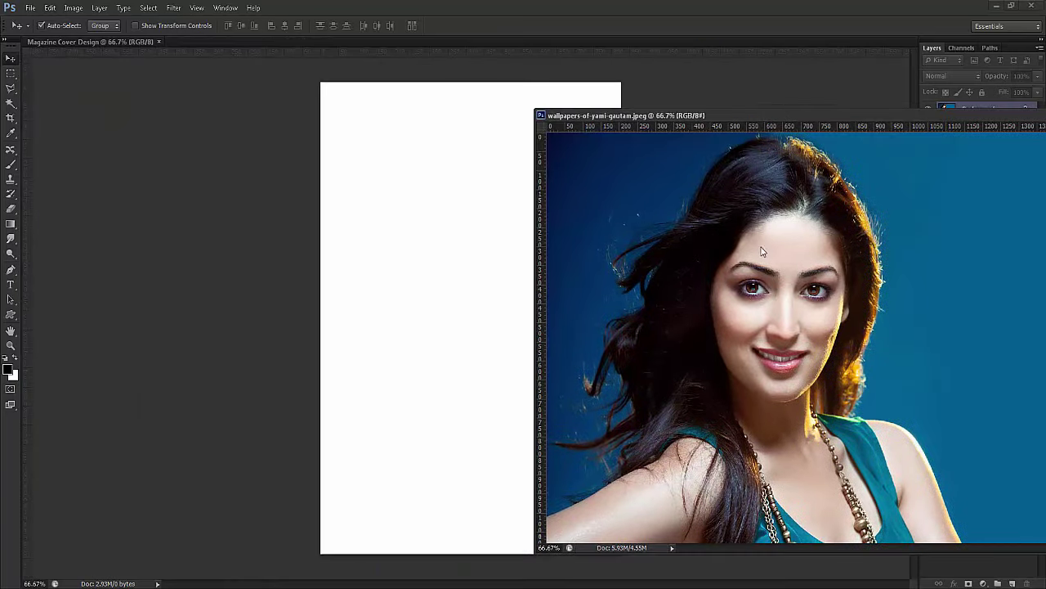
left_click_drag(765, 252, 444, 264)
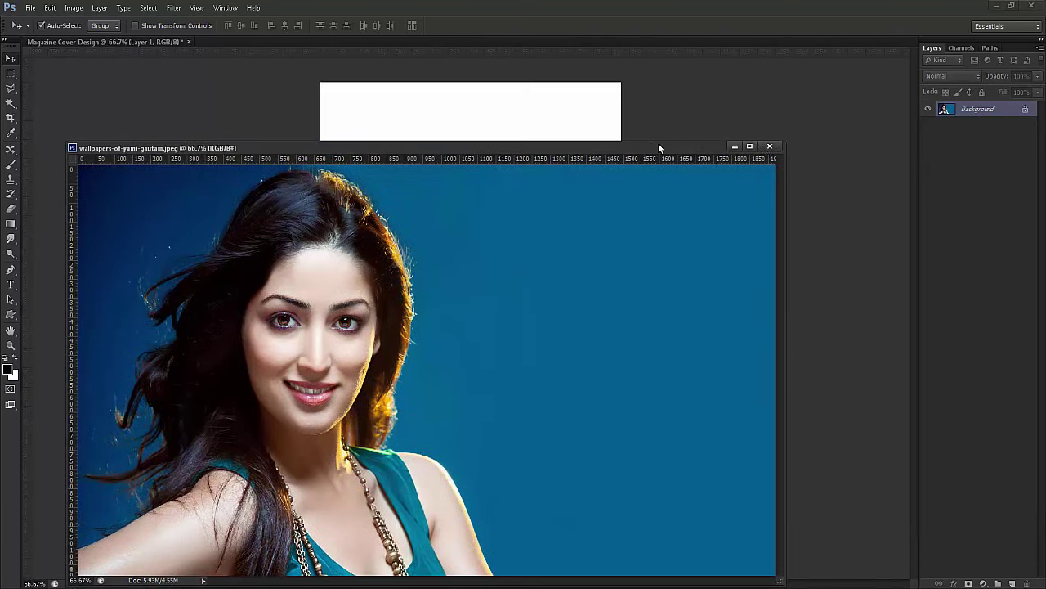
left_click(775, 145)
mouse_move(473, 326)
left_mouse_down()
mouse_move(489, 285)
mouse_move(484, 327)
left_mouse_up()
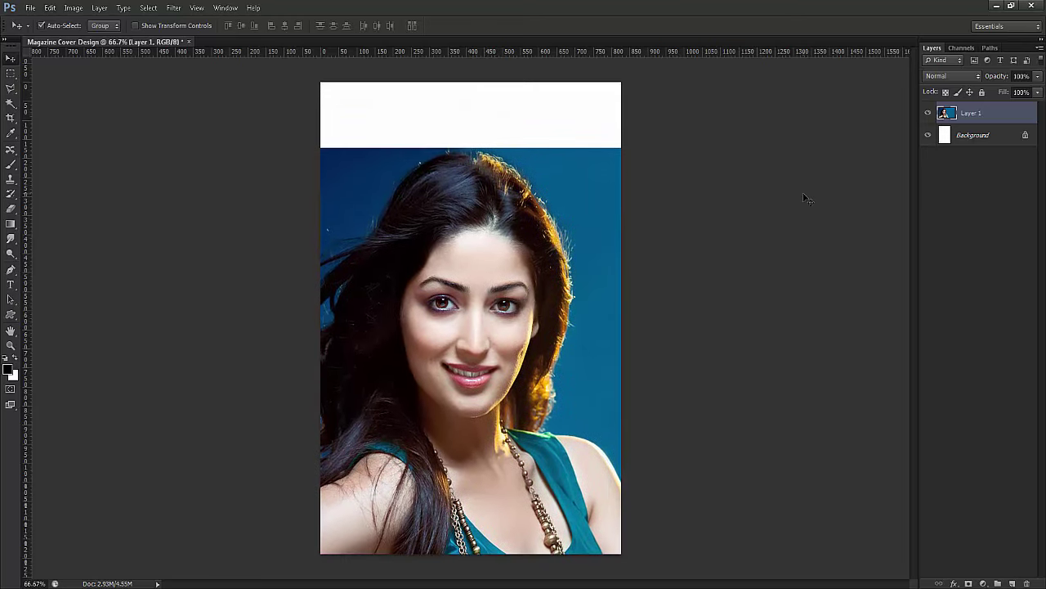
right_click(989, 114)
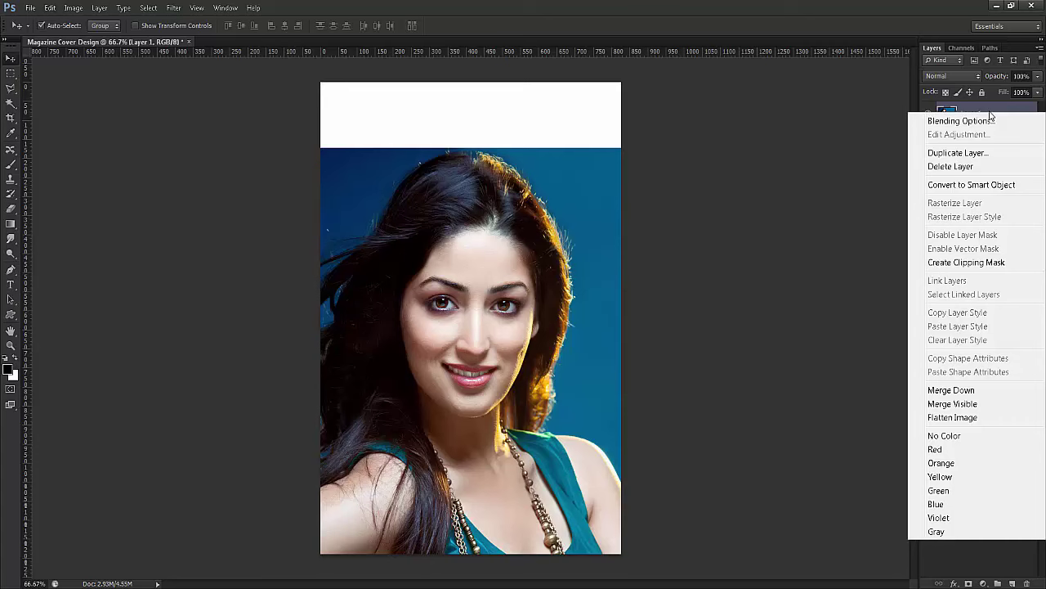
left_click(973, 186)
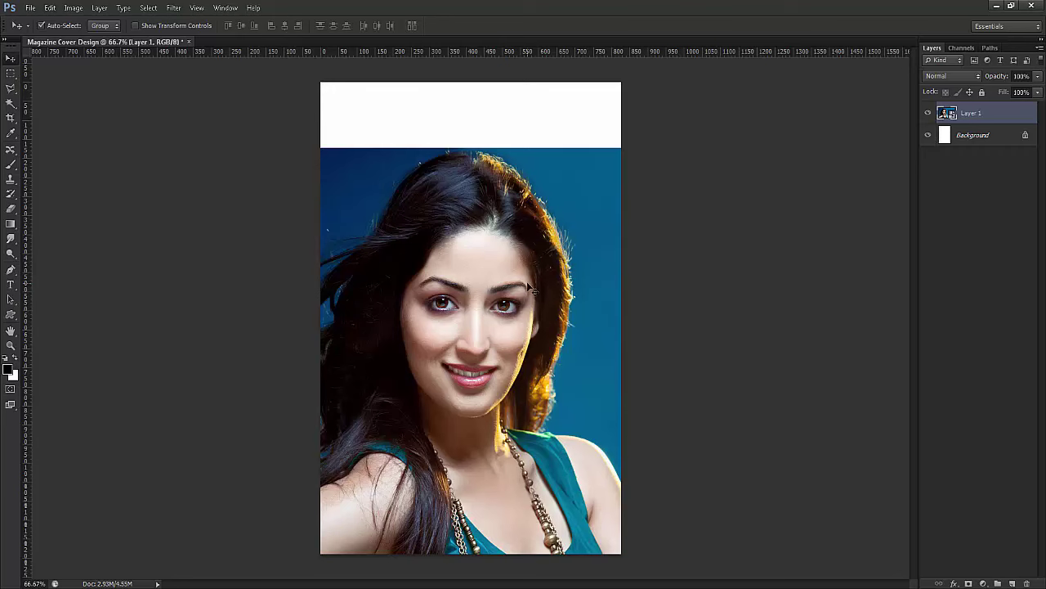
Step: Scale the portrait to about 116% and move it up to the page's top edge
key("ctrl+t")
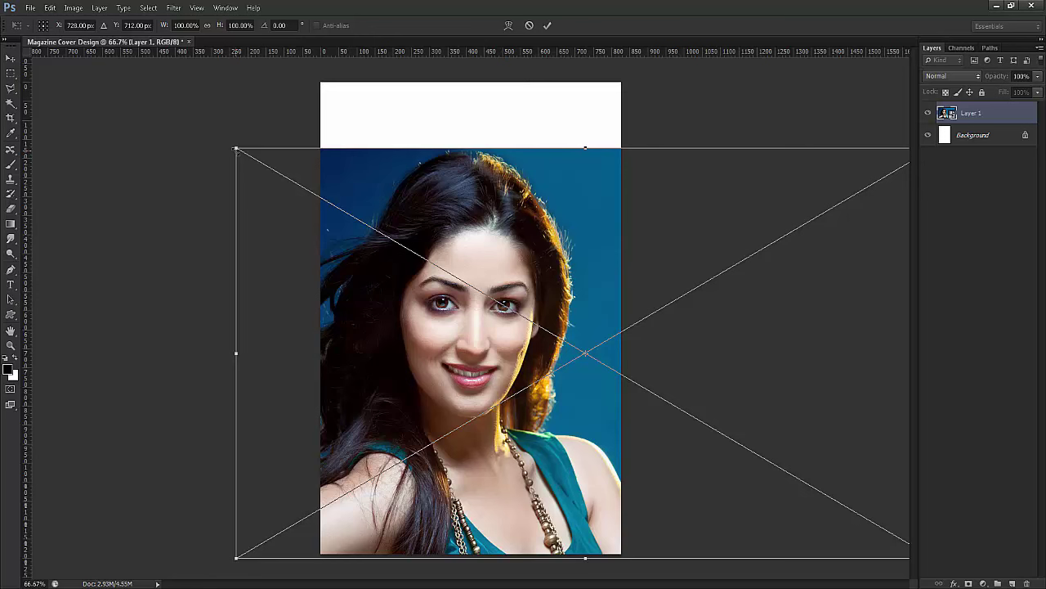
left_click_drag(235, 149, 180, 114)
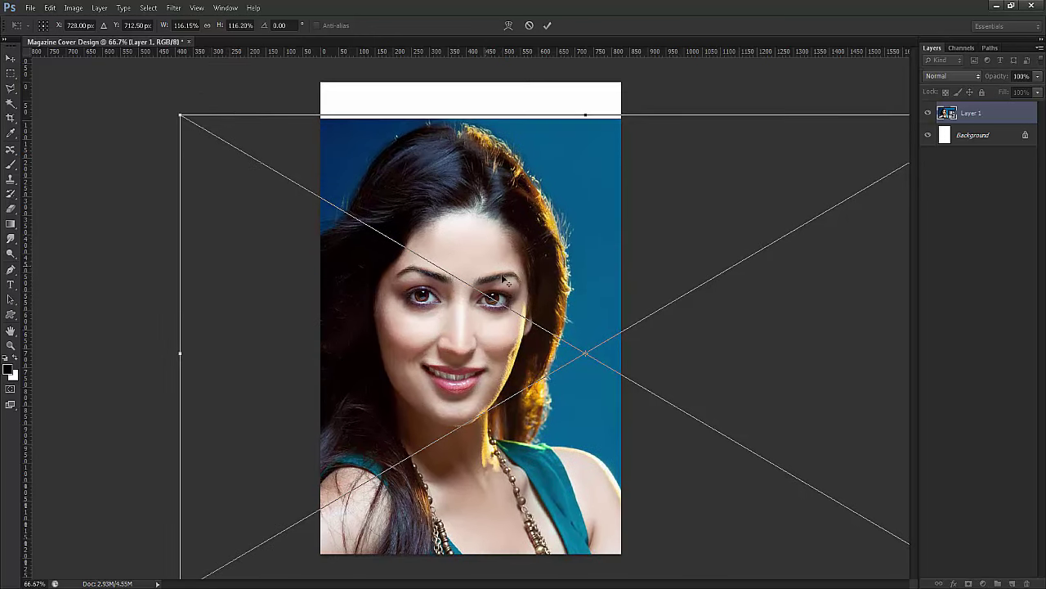
left_click_drag(504, 280, 508, 244)
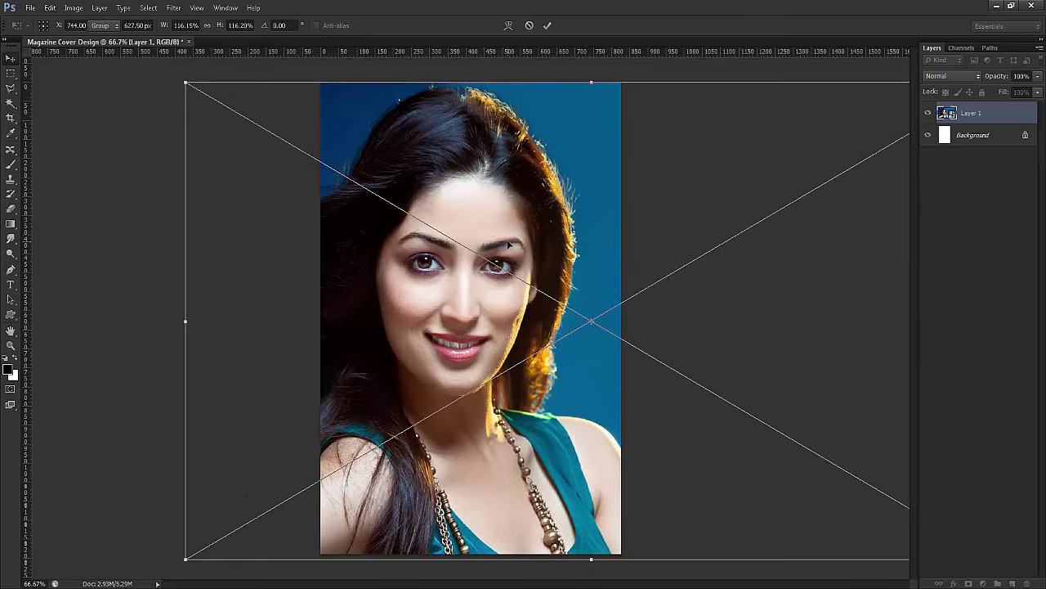
key("Return")
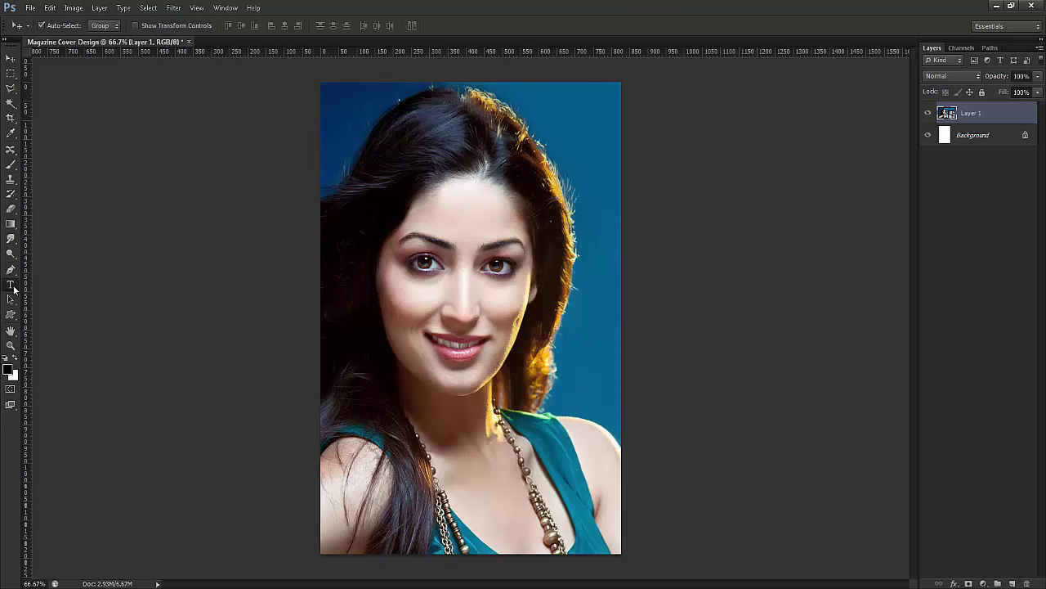
Step: Type 'Keyframes' at the top-left and enlarge it to about 137 px across the page width
left_click(12, 285)
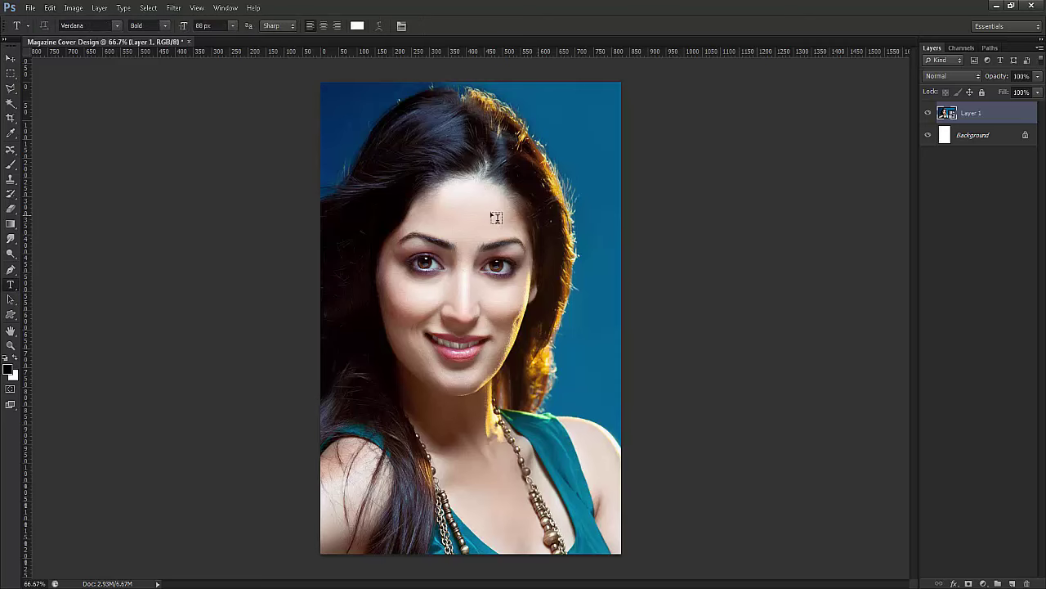
left_click(336, 129)
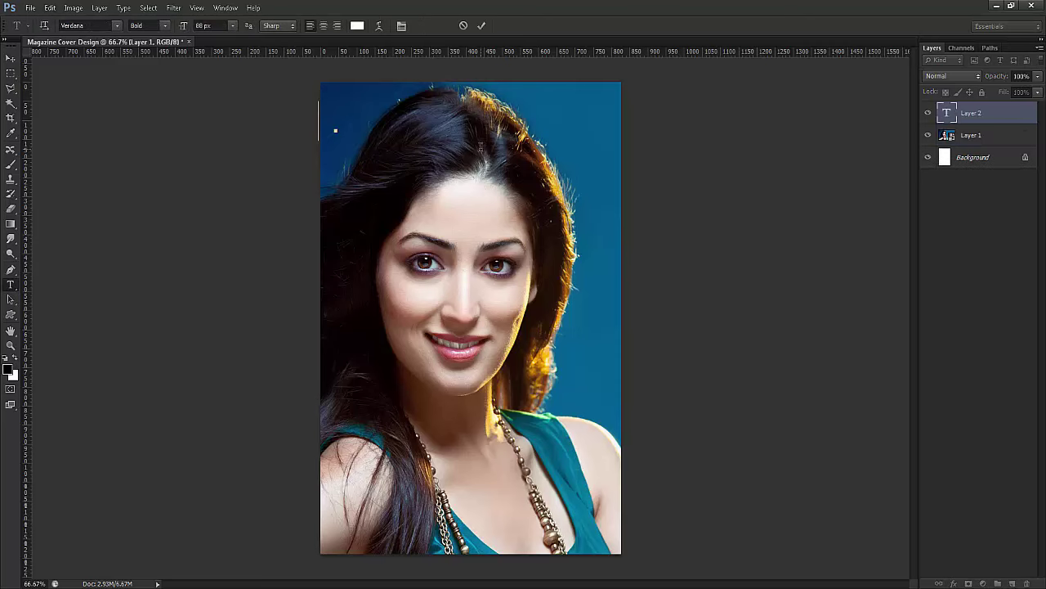
type("Key")
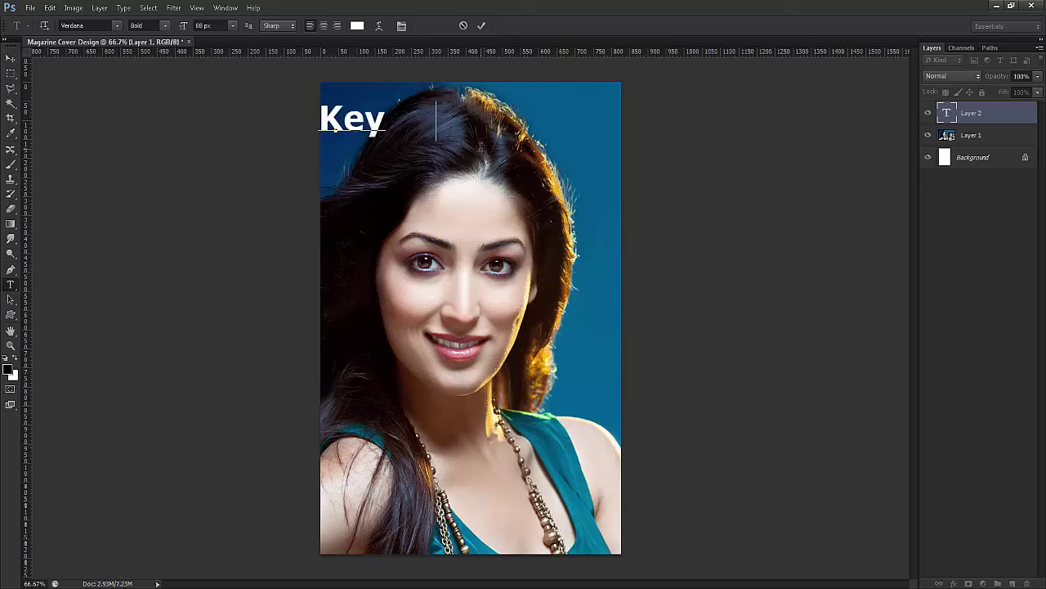
type("frames")
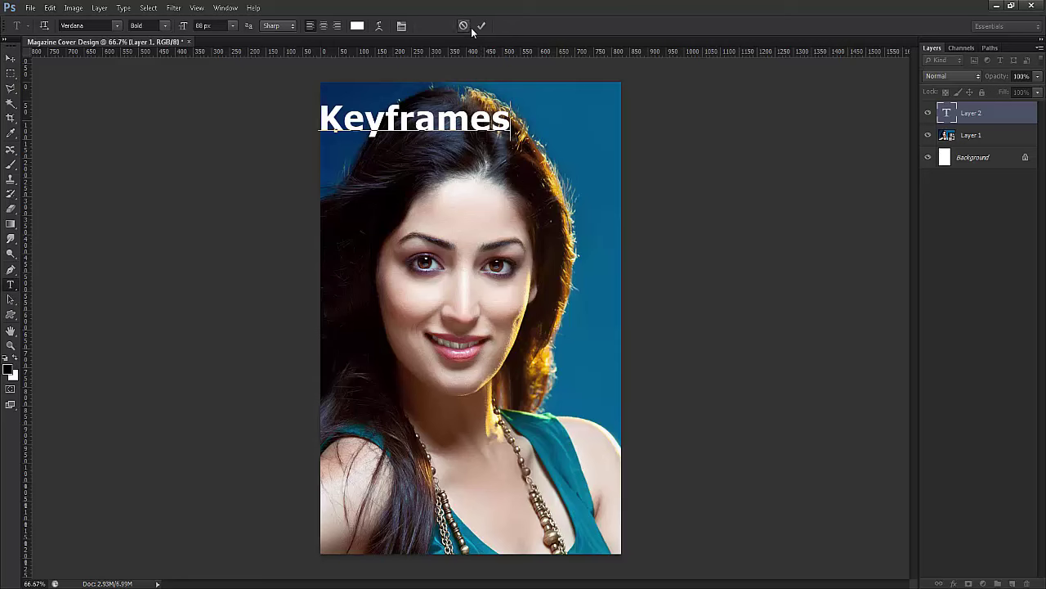
left_click(482, 26)
key("ctrl+t")
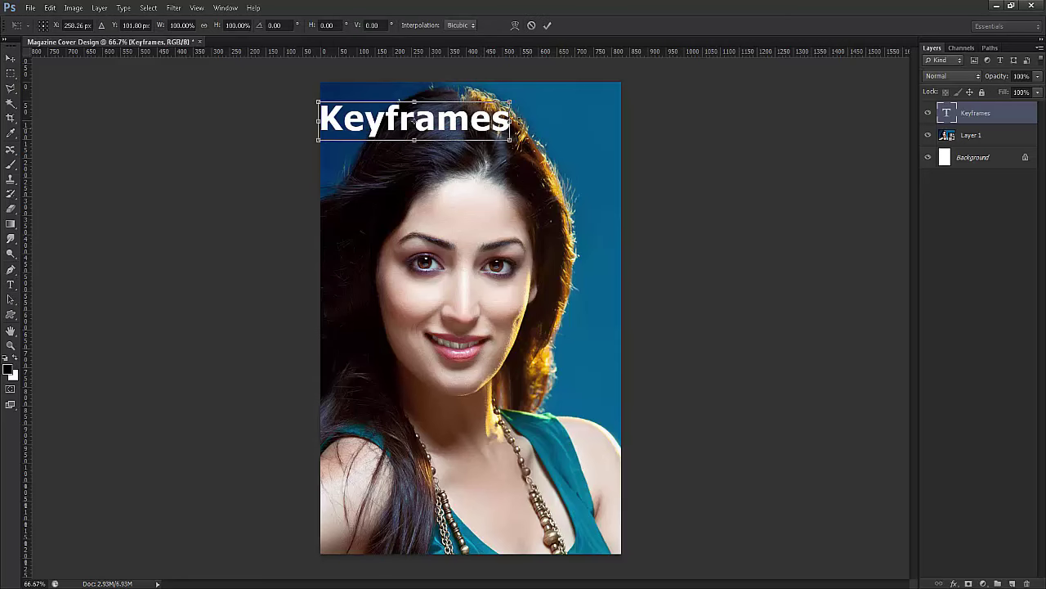
left_click_drag(509, 101, 618, 80)
key("t")
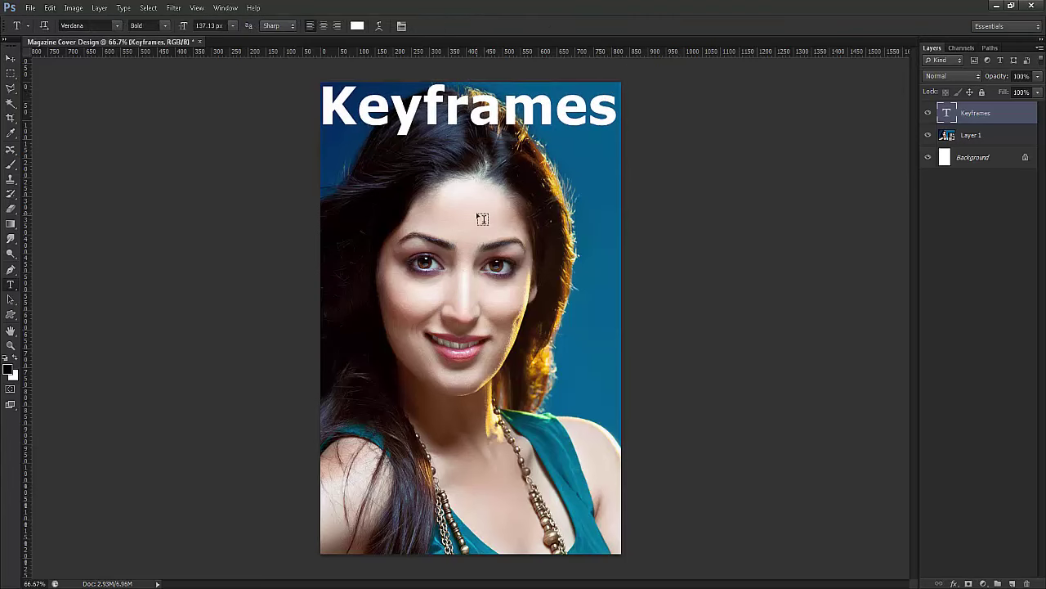
Step: Change the title font to MMCenturyOld, after briefly trying Technic
left_click(122, 28)
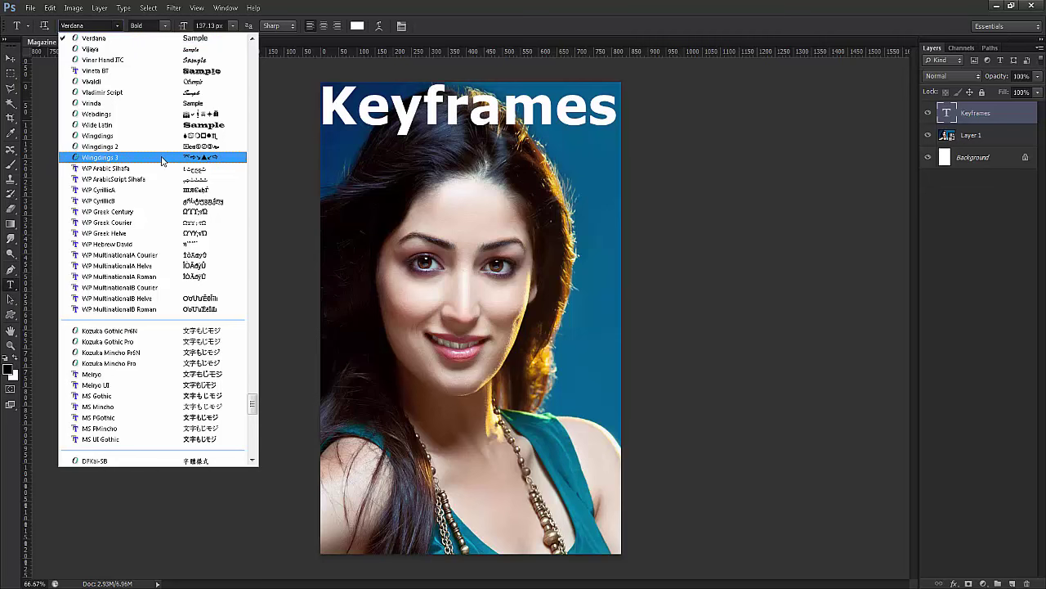
scroll(161, 161, "up", 6)
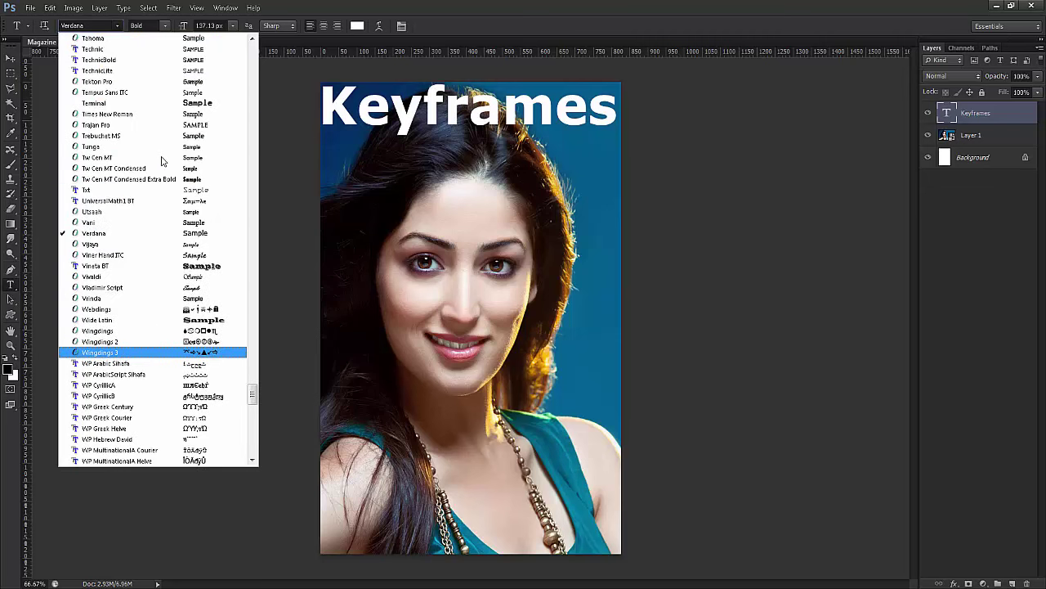
left_click(179, 50)
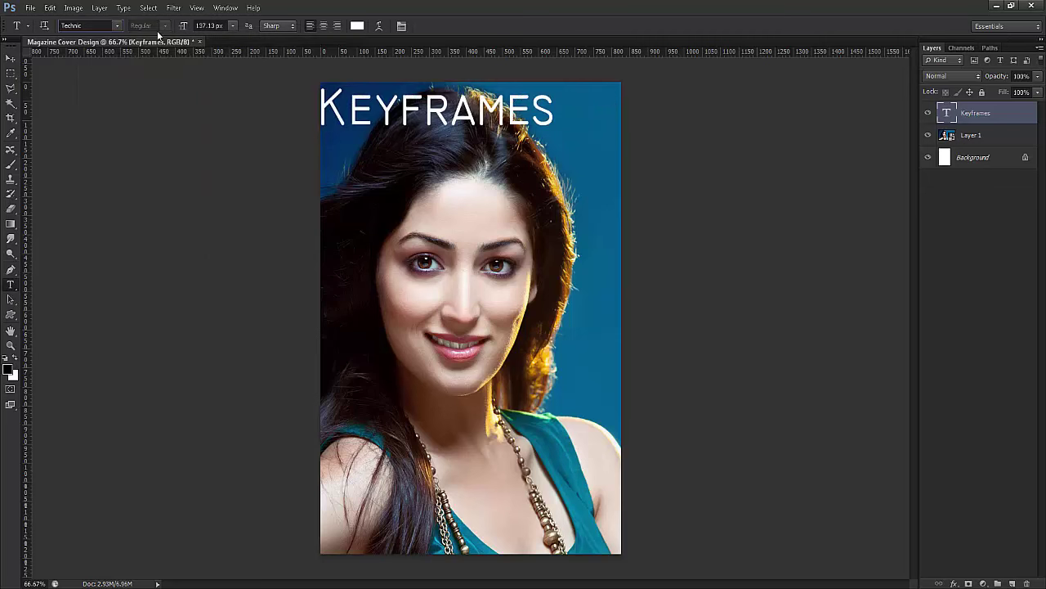
left_click(118, 25)
scroll(156, 163, "up", 5)
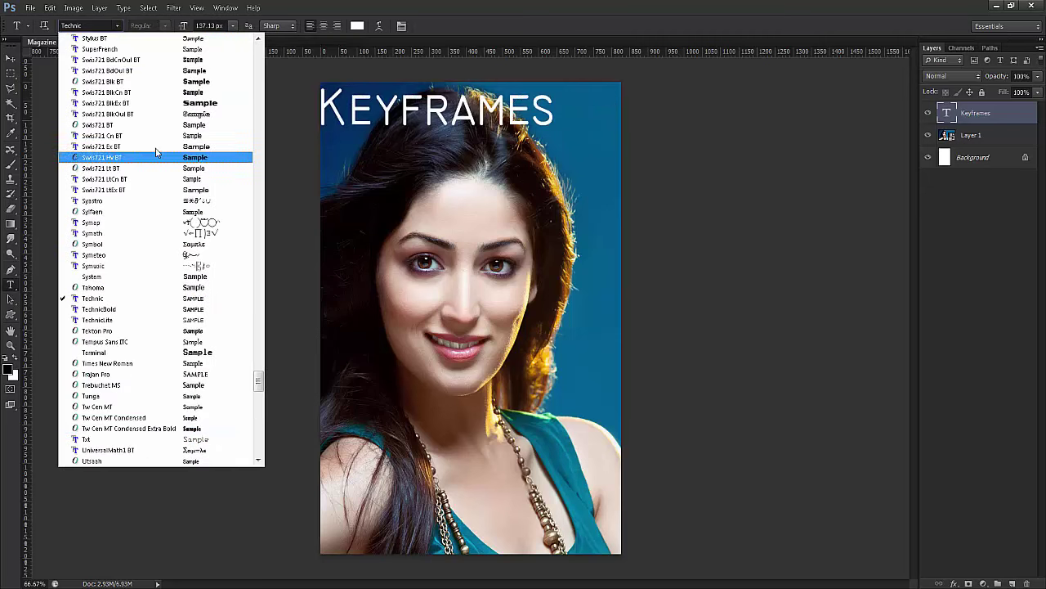
scroll(157, 153, "up", 15)
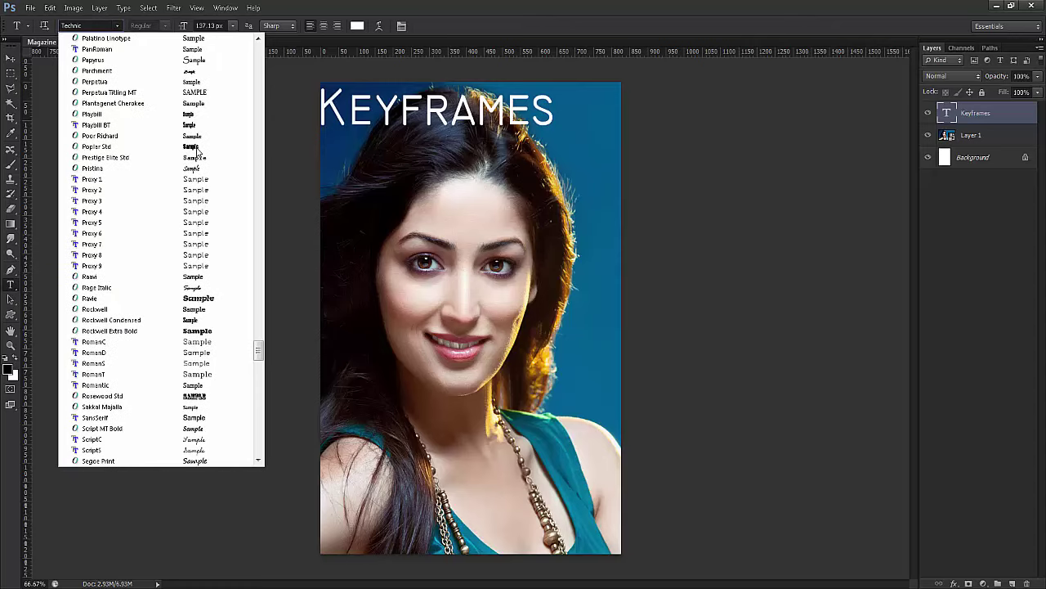
scroll(197, 153, "up", 8)
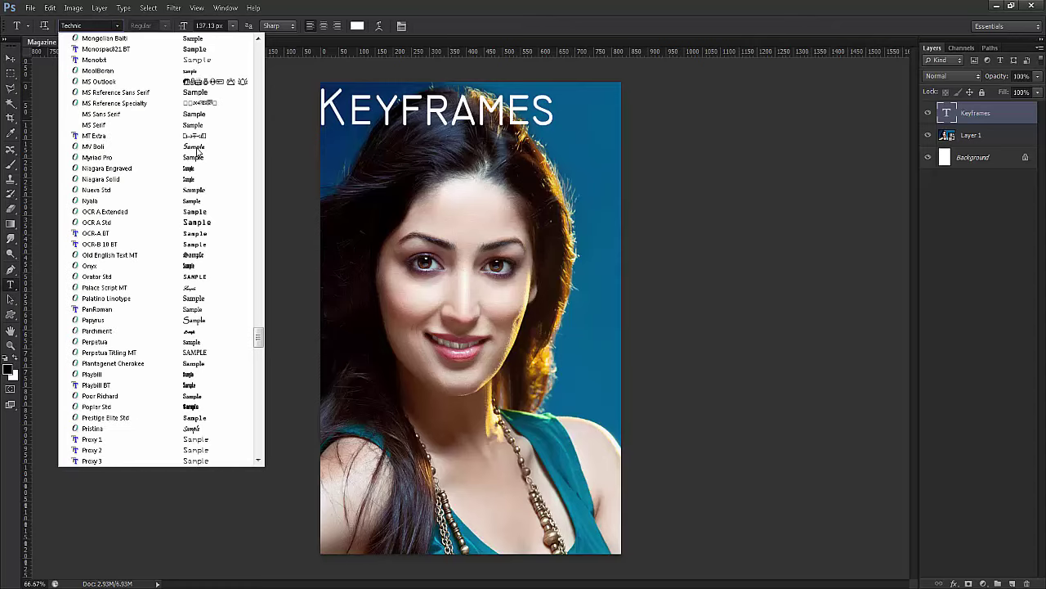
scroll(197, 152, "up", 8)
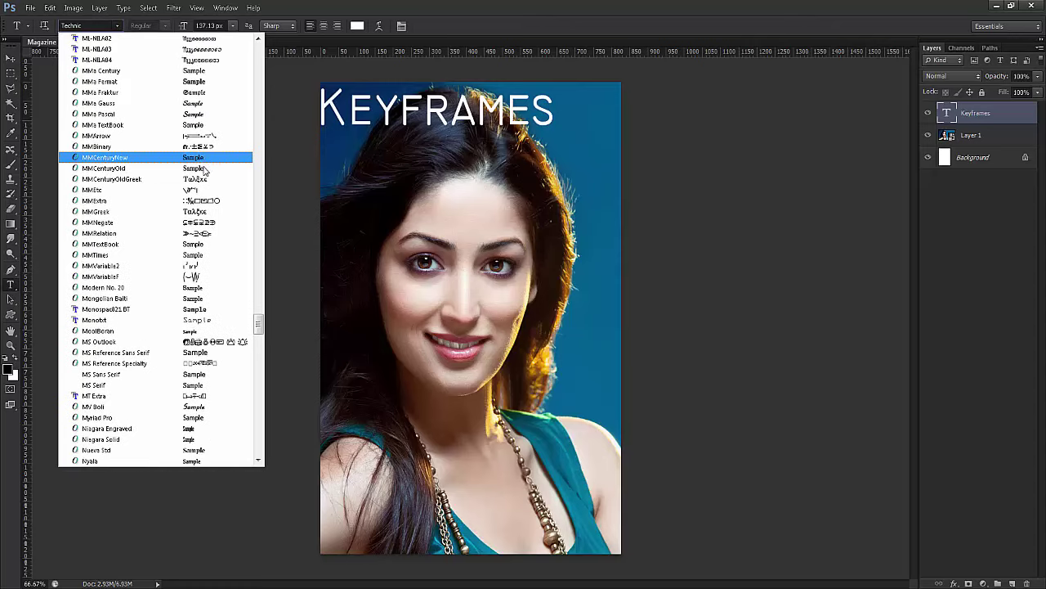
left_click(204, 168)
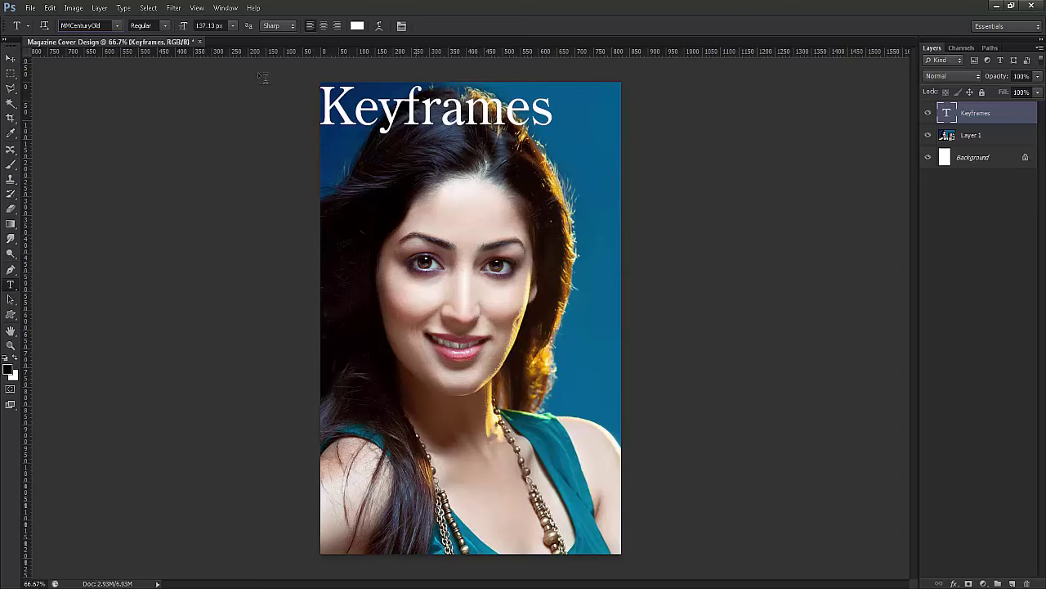
left_click(10, 59)
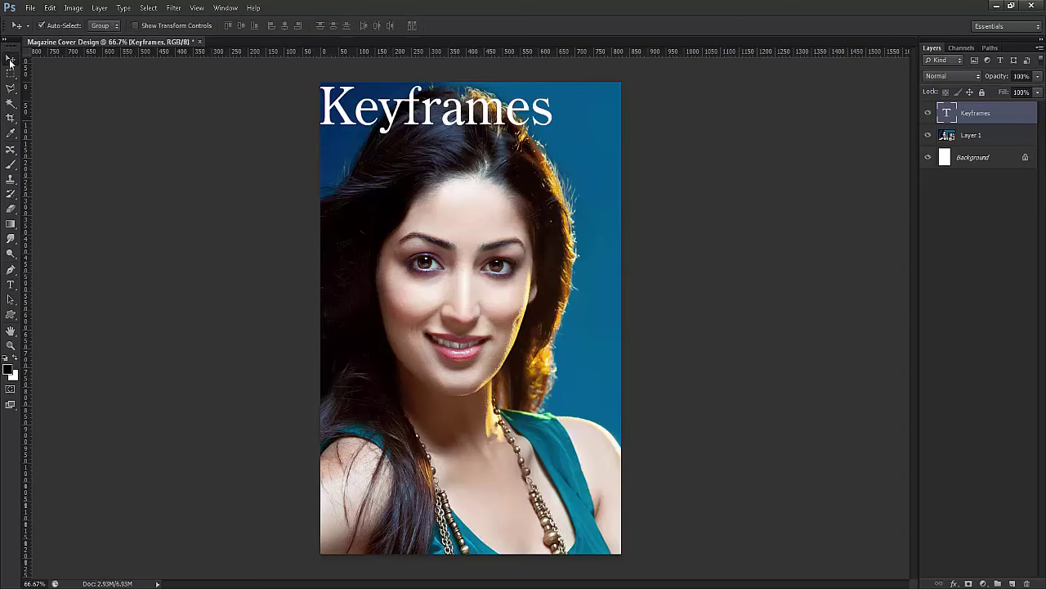
Step: Set the Keyframes text to the Bold font style
double_click(948, 114)
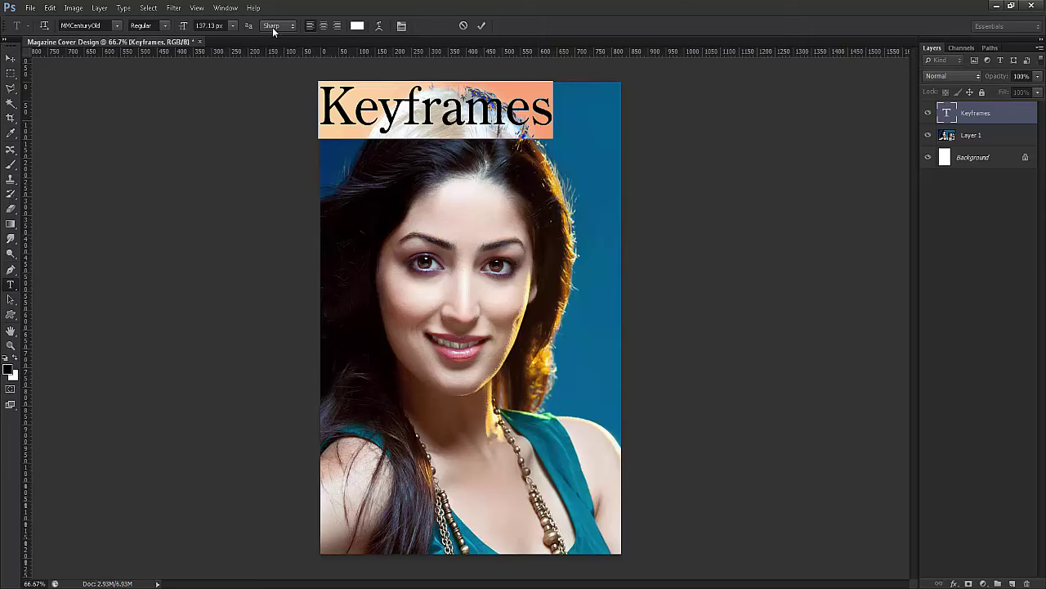
left_click(165, 25)
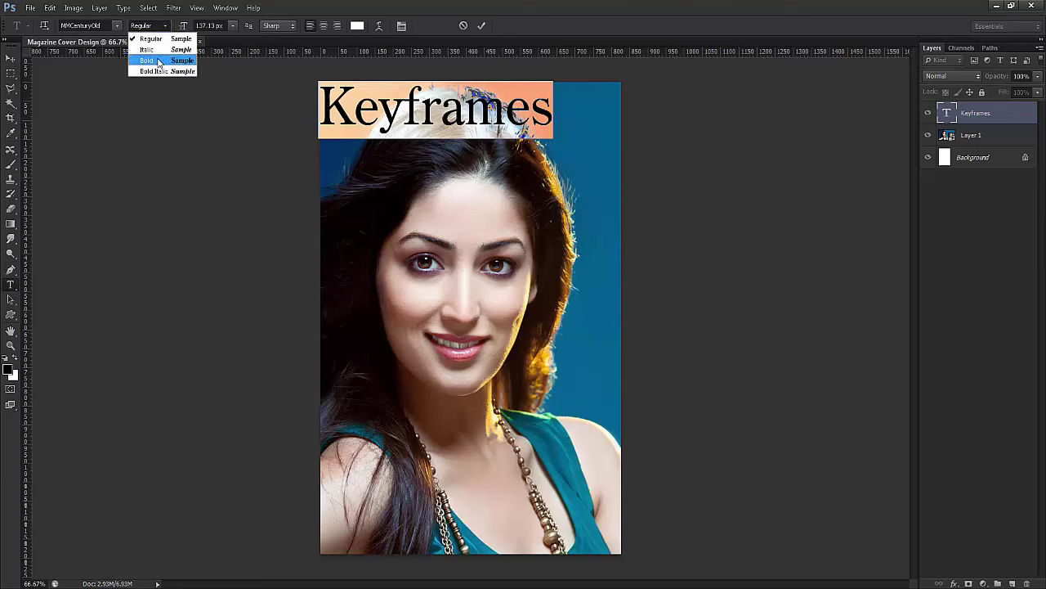
left_click(170, 60)
left_click(481, 27)
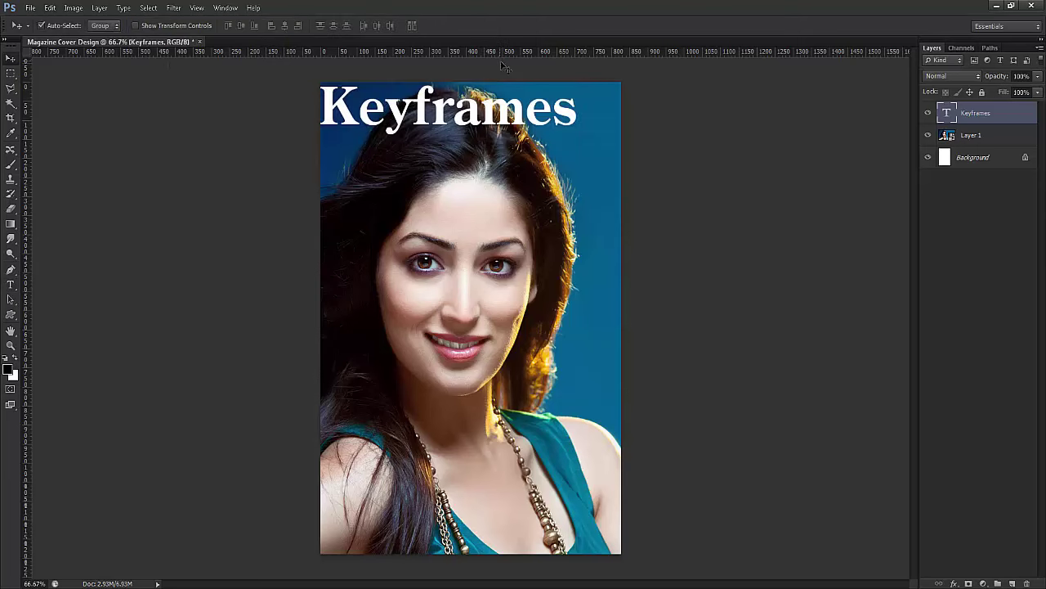
Step: Widen the Keyframes title, nudge it slightly right, and rasterize the type layer
key("ctrl+t")
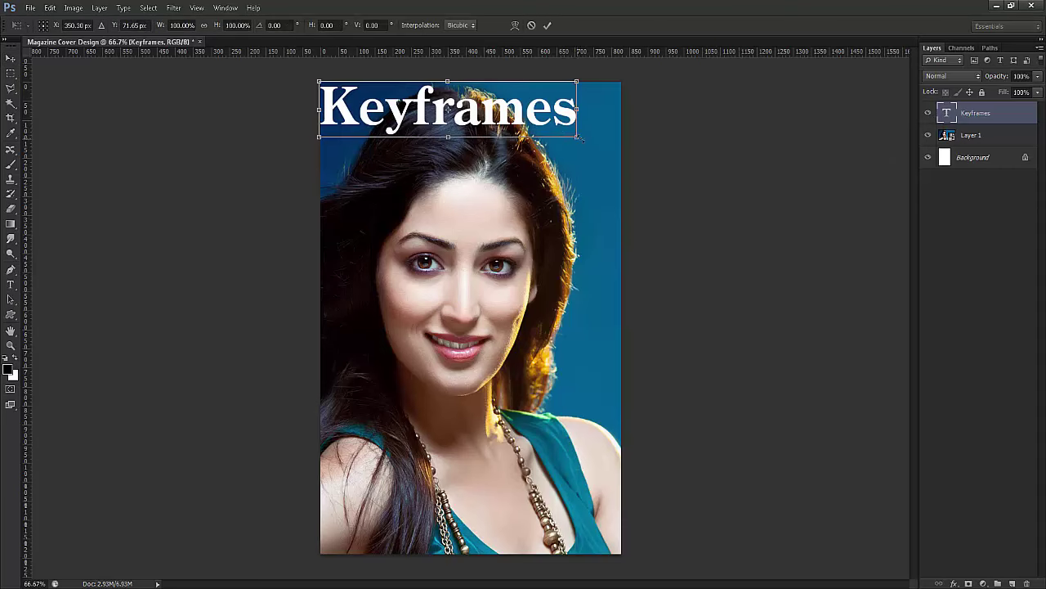
left_click_drag(579, 139, 615, 148)
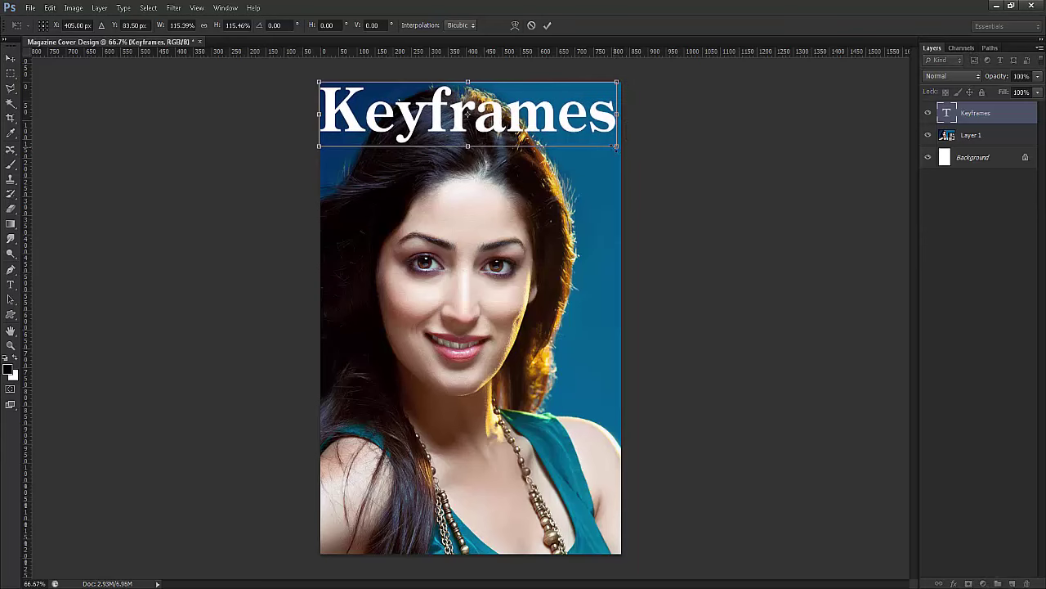
key("Return")
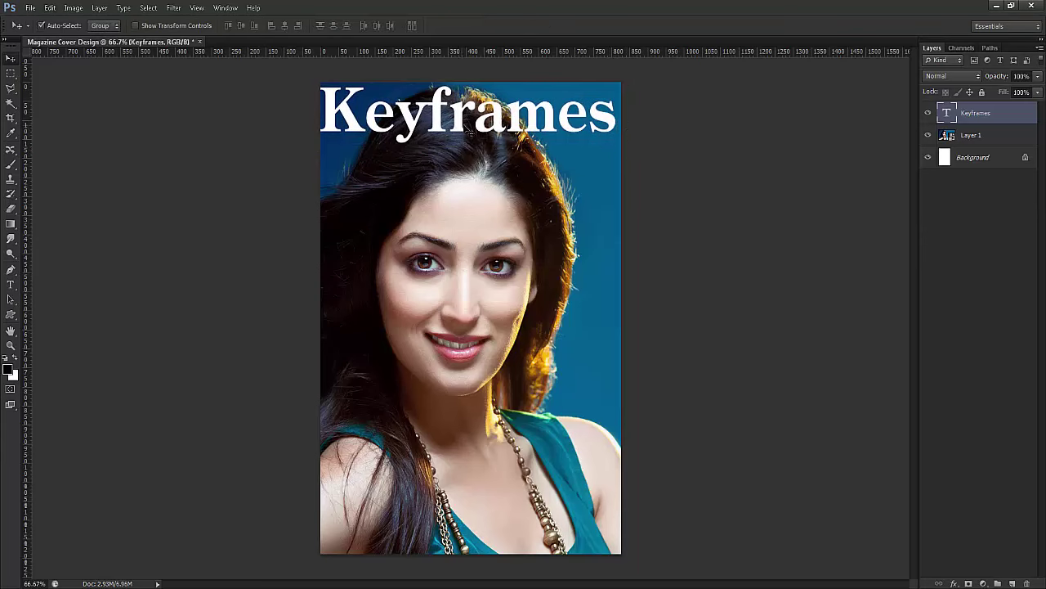
left_click_drag(462, 129, 470, 128)
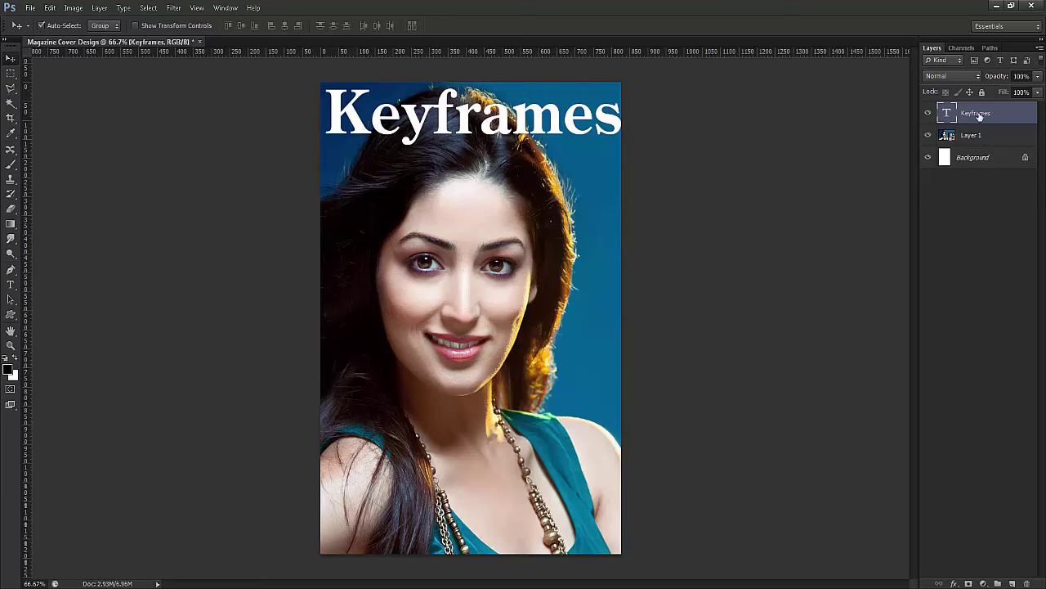
right_click(954, 118)
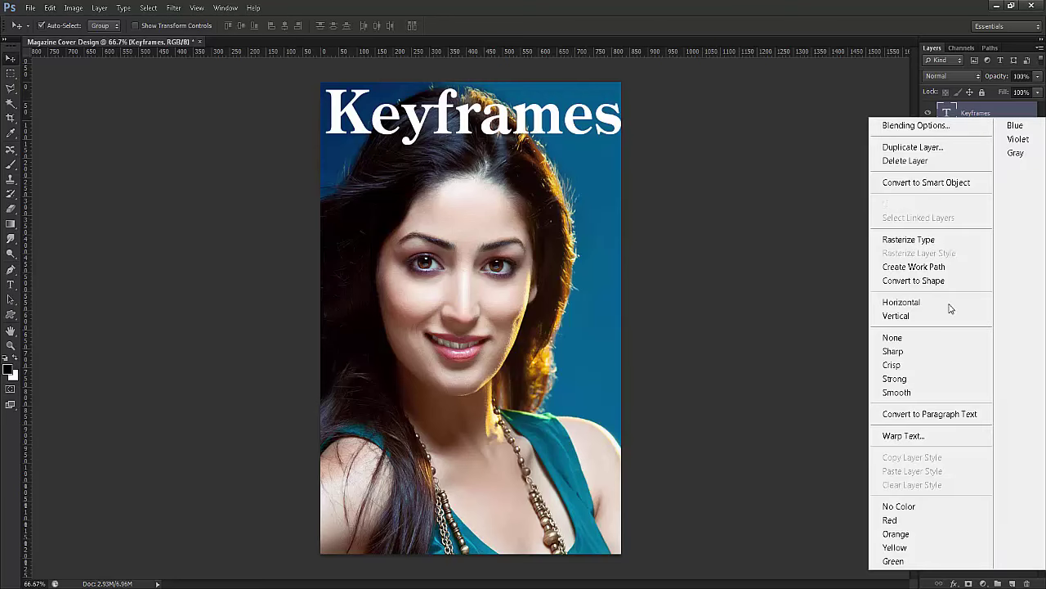
left_click(937, 239)
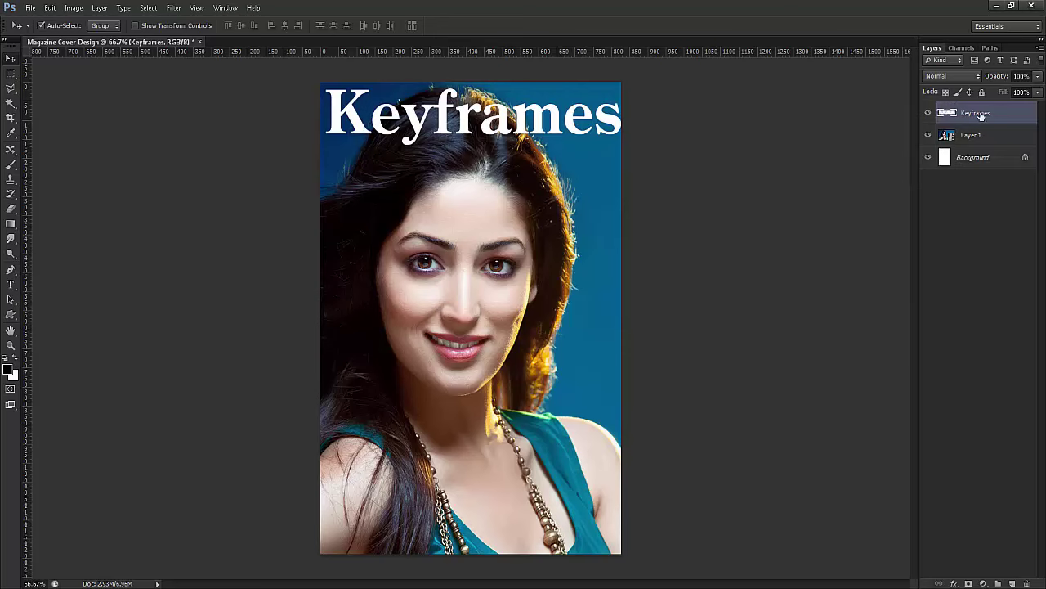
Step: Add a layer mask to the Keyframes layer and make black the foreground colour
left_click(927, 115)
left_click(927, 115)
left_click(928, 115)
left_click(927, 115)
left_click(928, 115)
left_click(968, 583)
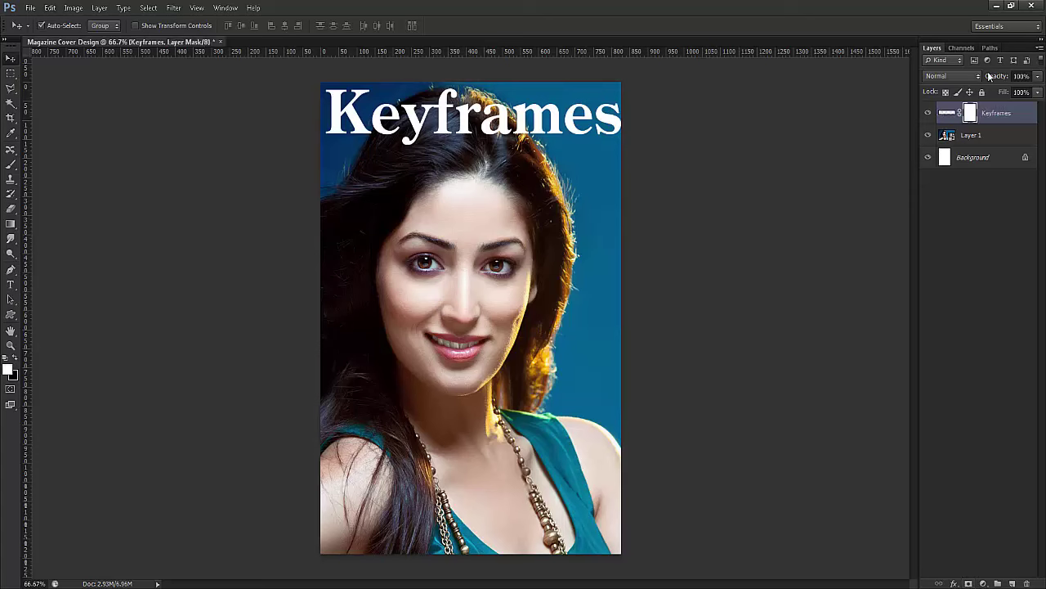
left_click(15, 359)
Step: Paint black with a 45 px brush over the y, f and r where the hair overlaps
key("b")
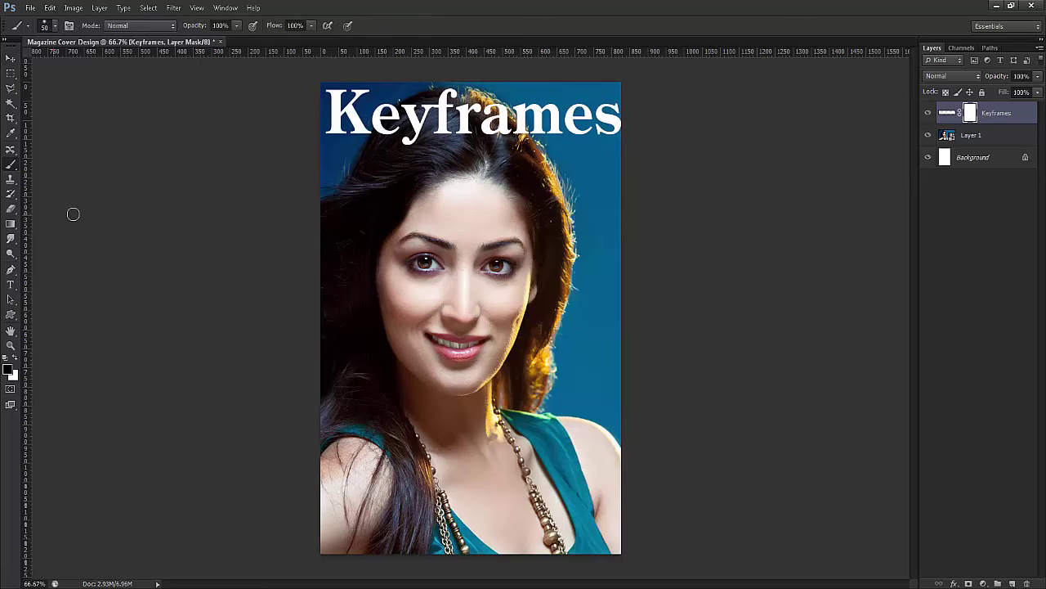
key("bracketright")
key("bracketright")
key("ctrl+plus")
left_click_drag(474, 221, 474, 332)
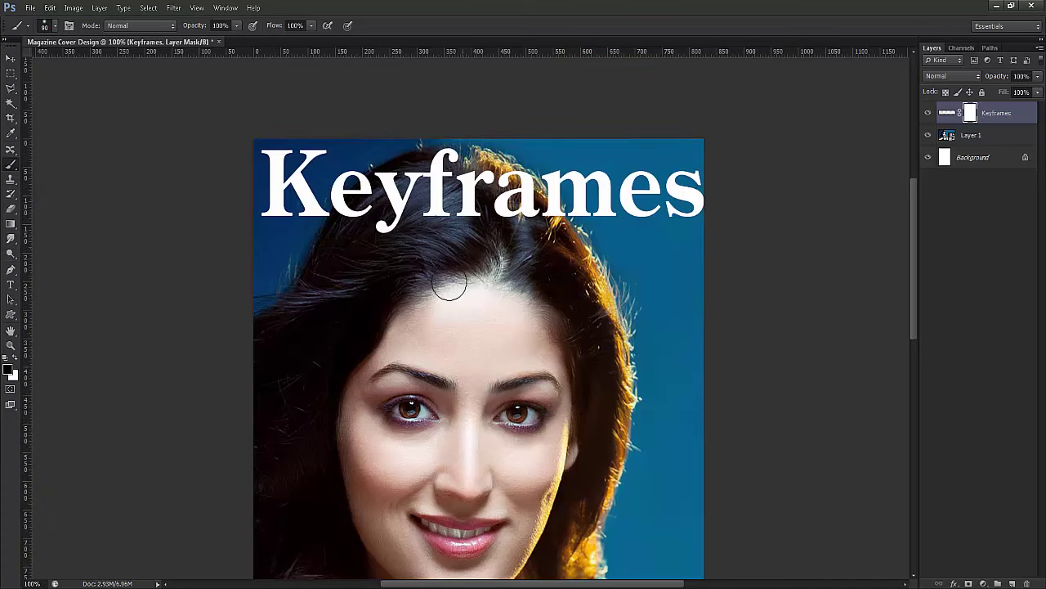
right_click(435, 211)
key("Escape")
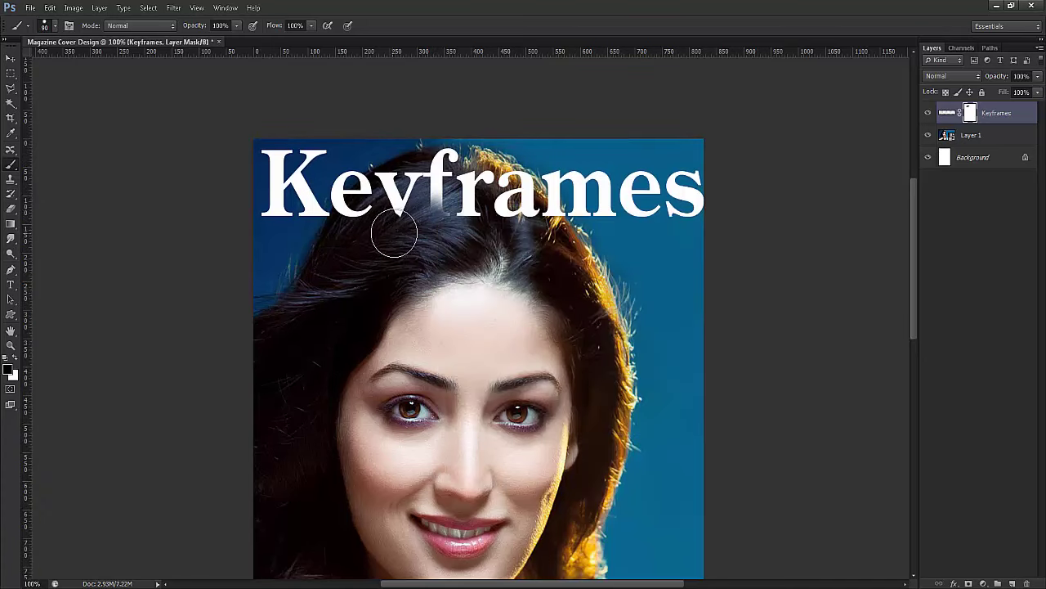
key("bracketleft")
key("bracketleft")
key("bracketleft")
key("bracketleft")
key("bracketleft")
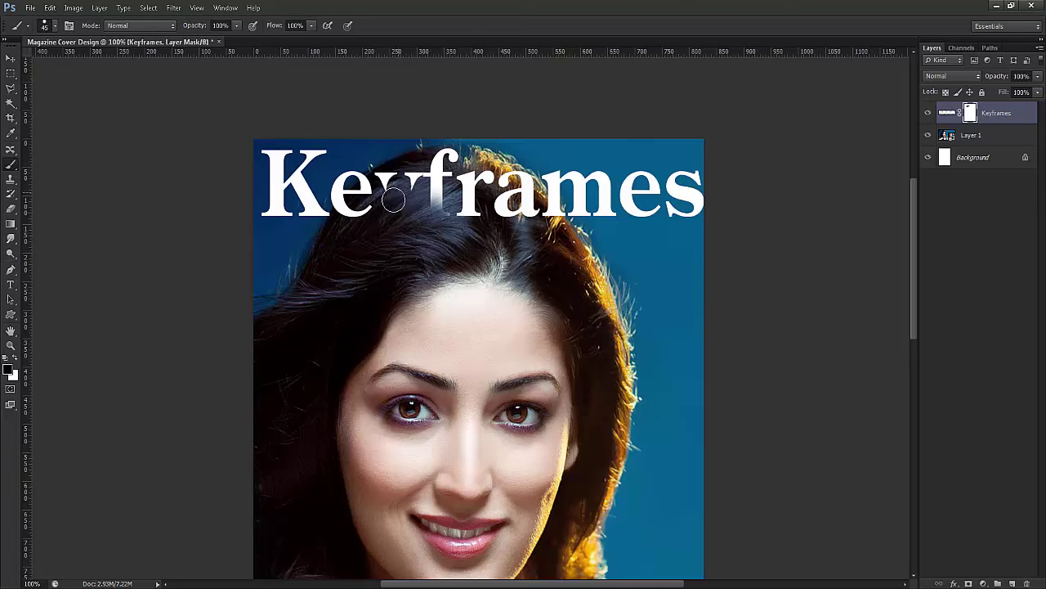
mouse_move(389, 184)
left_mouse_down()
mouse_move(411, 199)
mouse_move(420, 190)
mouse_move(441, 215)
mouse_move(440, 161)
left_mouse_up()
mouse_move(436, 176)
left_mouse_down()
mouse_move(439, 154)
mouse_move(451, 196)
mouse_move(446, 156)
mouse_move(451, 187)
left_mouse_up()
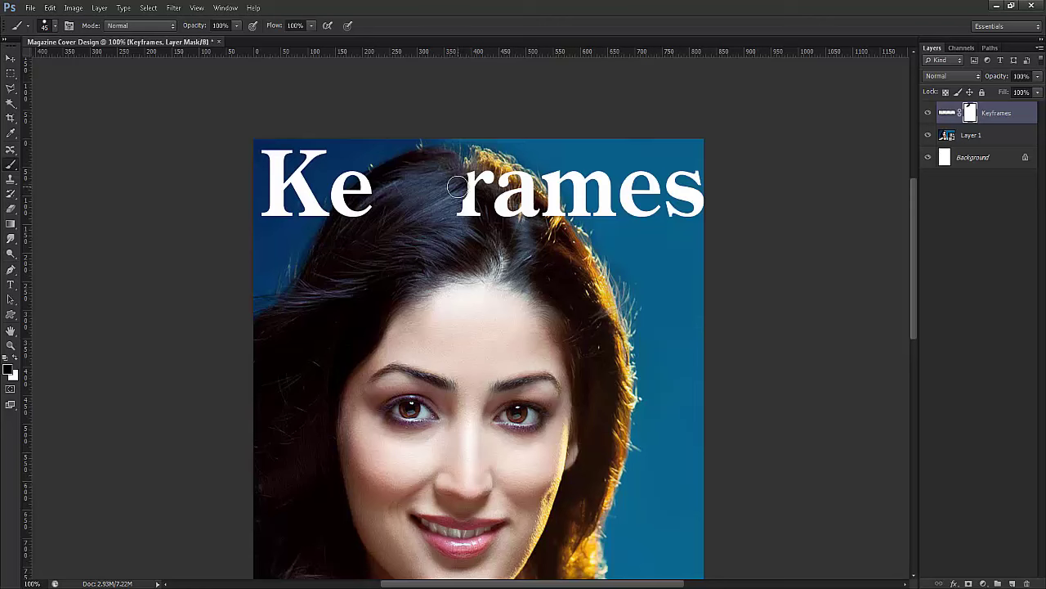
mouse_move(460, 180)
left_mouse_down()
mouse_move(479, 175)
mouse_move(472, 198)
mouse_move(482, 175)
mouse_move(479, 215)
mouse_move(505, 211)
mouse_move(507, 180)
mouse_move(521, 214)
mouse_move(517, 177)
mouse_move(522, 204)
mouse_move(527, 175)
mouse_move(530, 219)
mouse_move(542, 211)
mouse_move(550, 221)
mouse_move(540, 215)
left_mouse_up()
Step: At 300% zoom, mask a thin strip along the hair edge beside 'mes' with a 9 px brush
key("ctrl+plus")
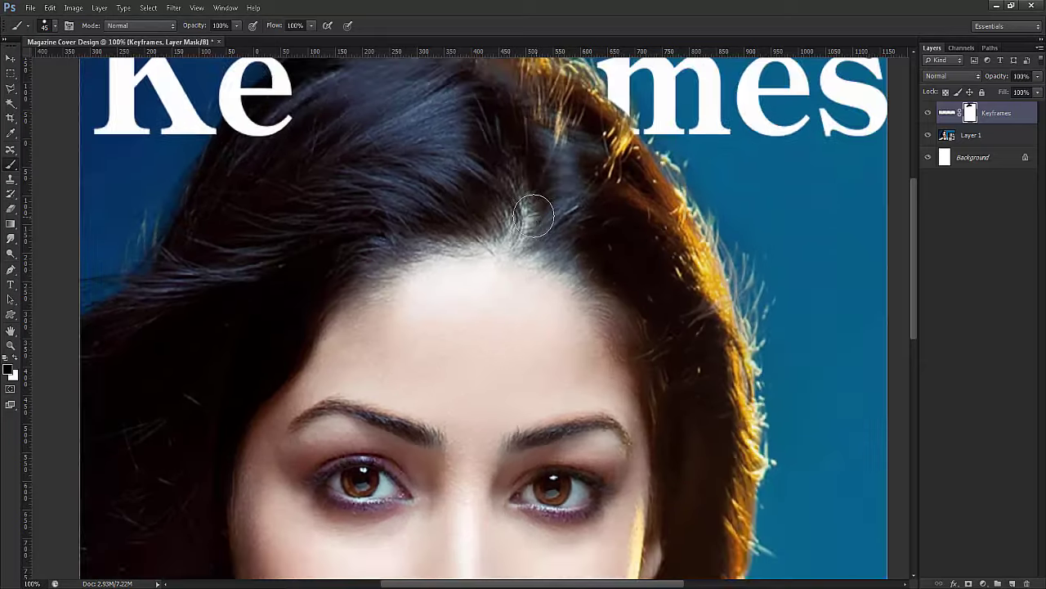
key("ctrl+plus")
key("ctrl+plus")
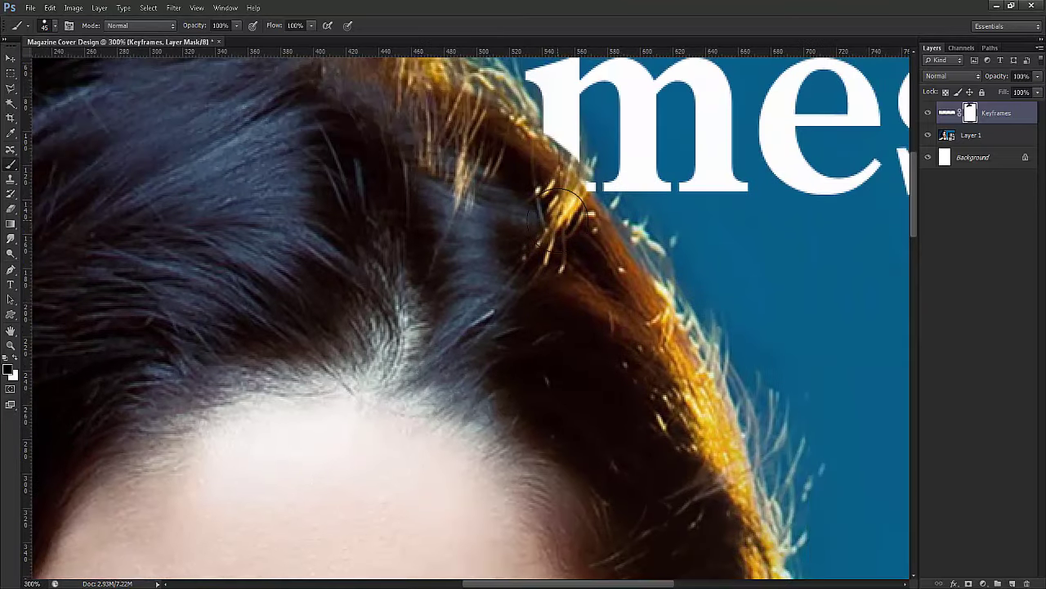
key("bracketleft")
key("bracketleft")
key("bracketleft")
key("bracketleft")
key("bracketleft")
key("bracketleft")
key("bracketleft")
key("bracketleft")
left_click_drag(552, 135, 564, 145)
key("x")
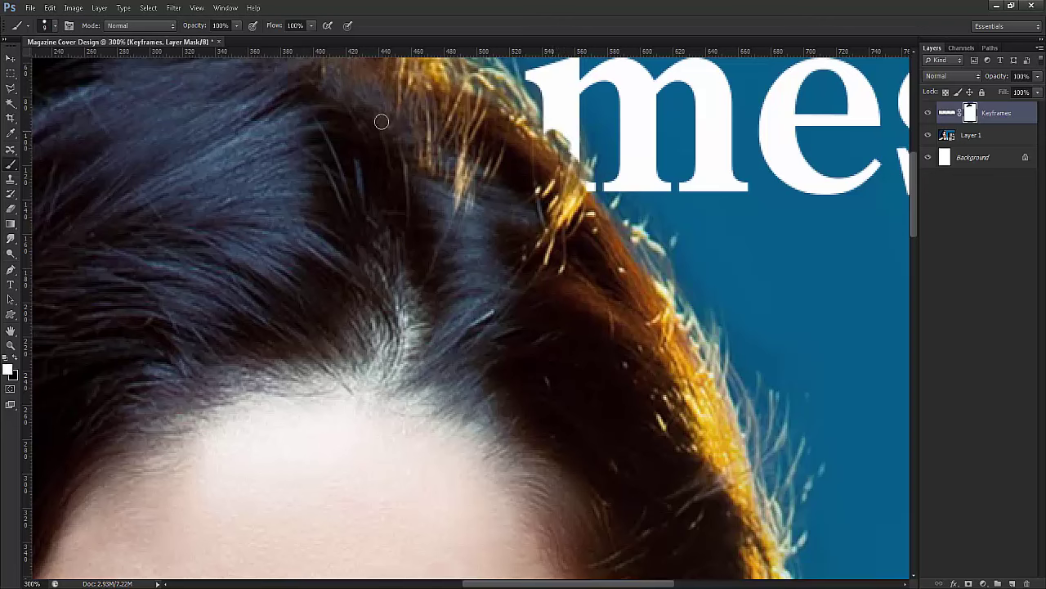
key("x")
key("x")
key("x")
key("x")
key("x")
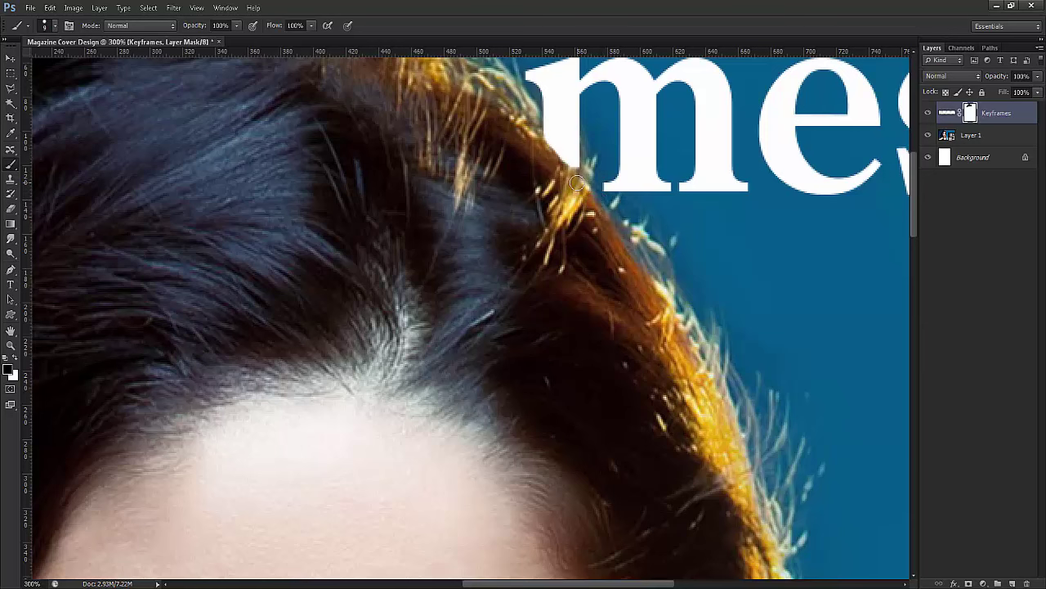
key("ctrl+minus")
key("ctrl+minus")
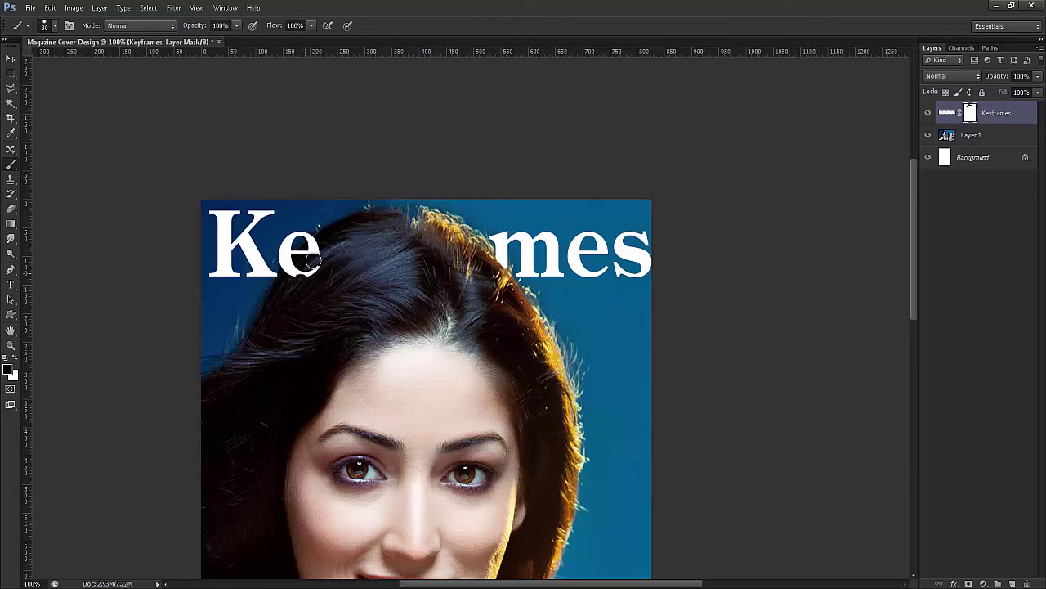
Step: Mask more of the e, trimming its top-right edge with a 15 px brush
mouse_move(295, 272)
left_mouse_down()
mouse_move(322, 250)
mouse_move(466, 330)
left_mouse_up()
key("ctrl+plus")
key("ctrl+plus")
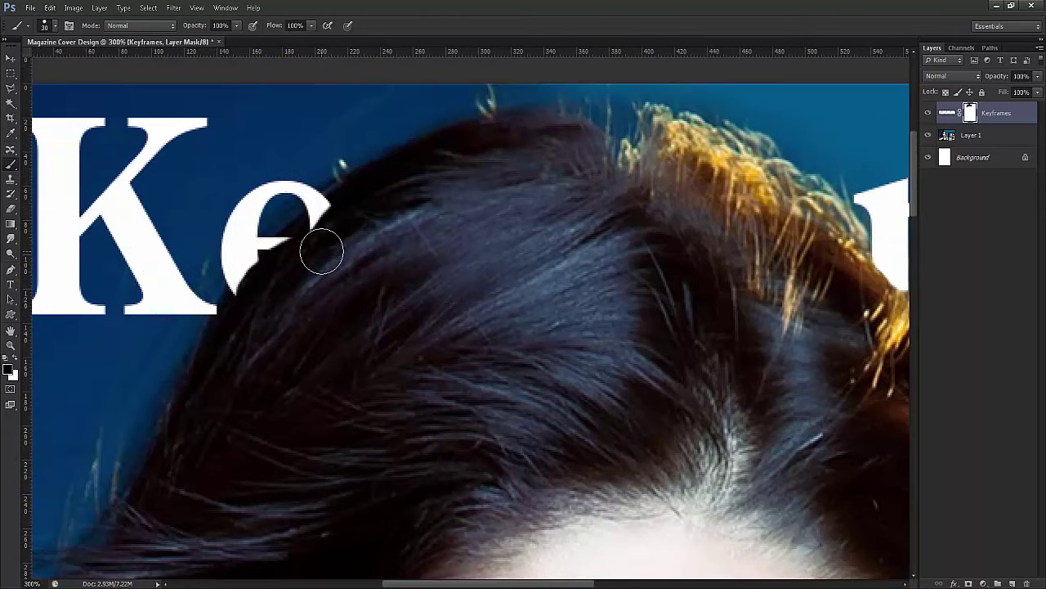
key("bracketleft")
key("bracketleft")
key("bracketleft")
mouse_move(311, 241)
left_mouse_down()
mouse_move(341, 205)
mouse_move(316, 230)
mouse_move(329, 201)
mouse_move(262, 257)
mouse_move(218, 316)
mouse_move(264, 254)
mouse_move(330, 203)
mouse_move(383, 203)
mouse_move(357, 247)
mouse_move(281, 290)
mouse_move(303, 262)
mouse_move(345, 262)
left_mouse_up()
Step: Refine the e's edge at 600% with a 2 px brush, then fit the cover in view
key("ctrl+plus")
key("ctrl+plus")
key("ctrl+r")
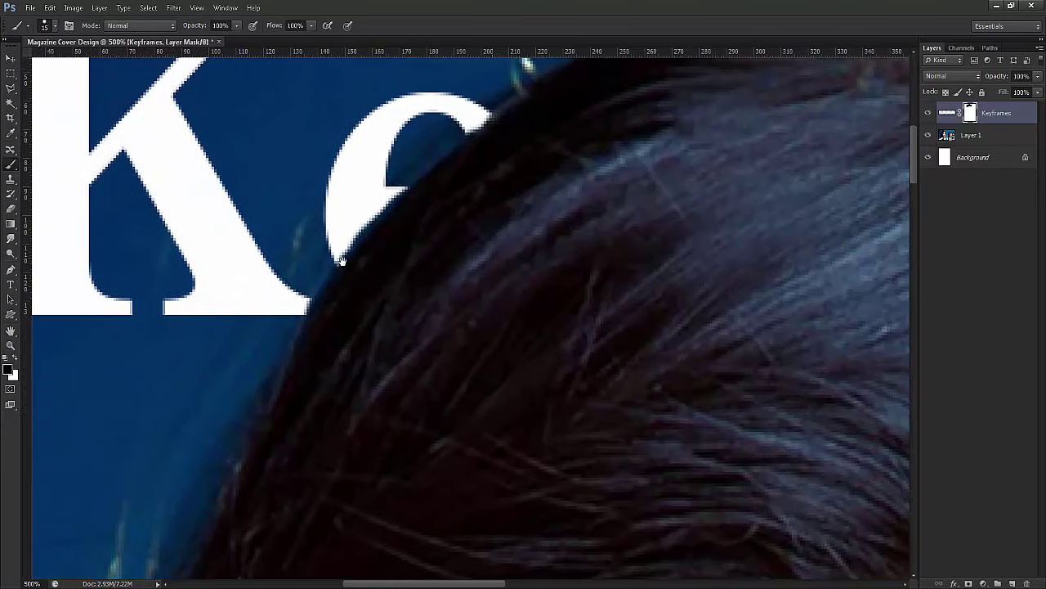
key("bracketleft")
key("bracketleft")
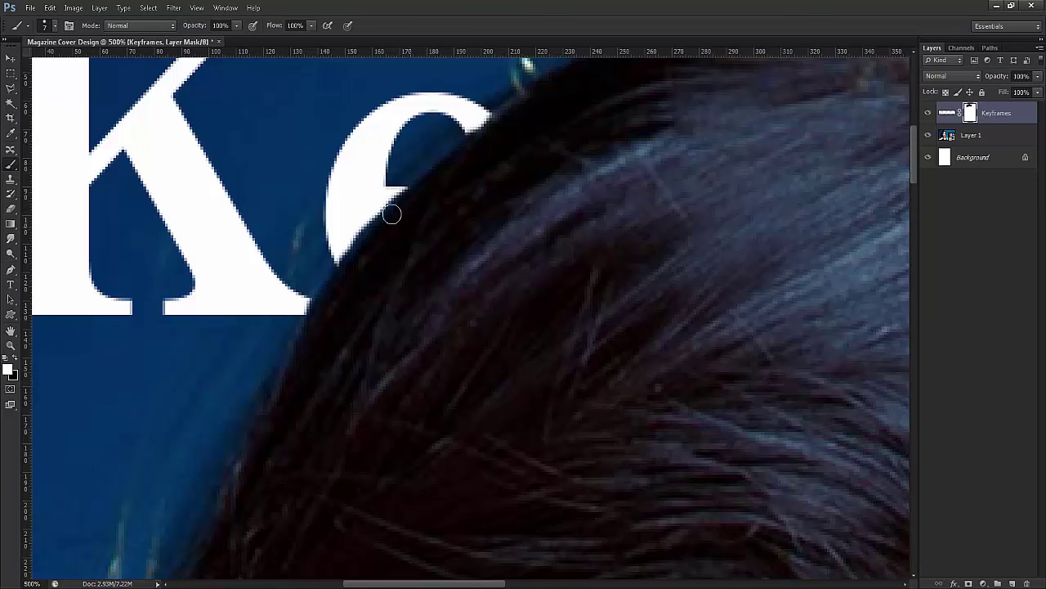
key("ctrl+plus")
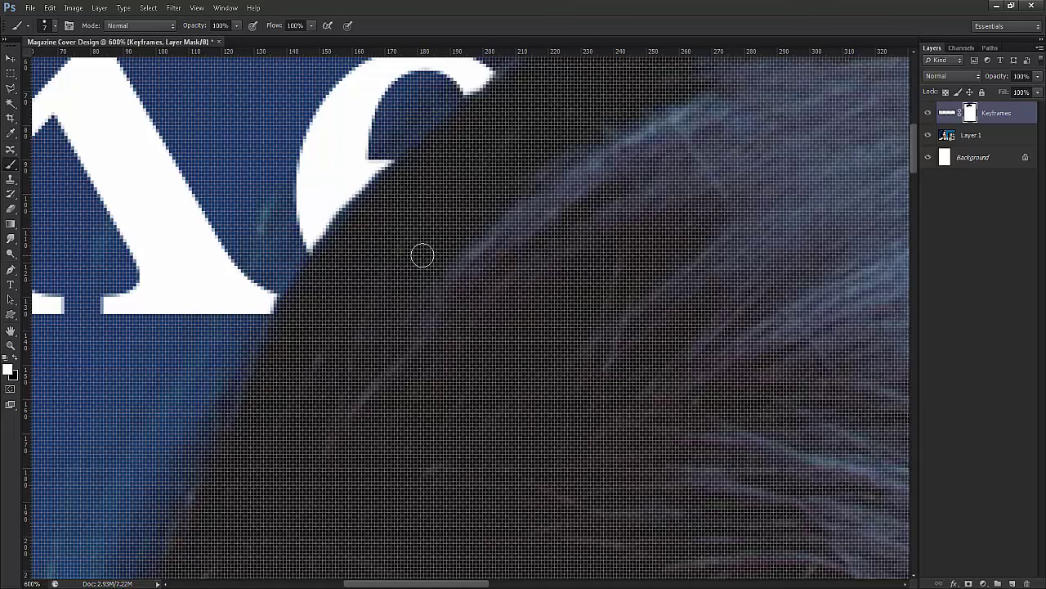
key("ctrl+h")
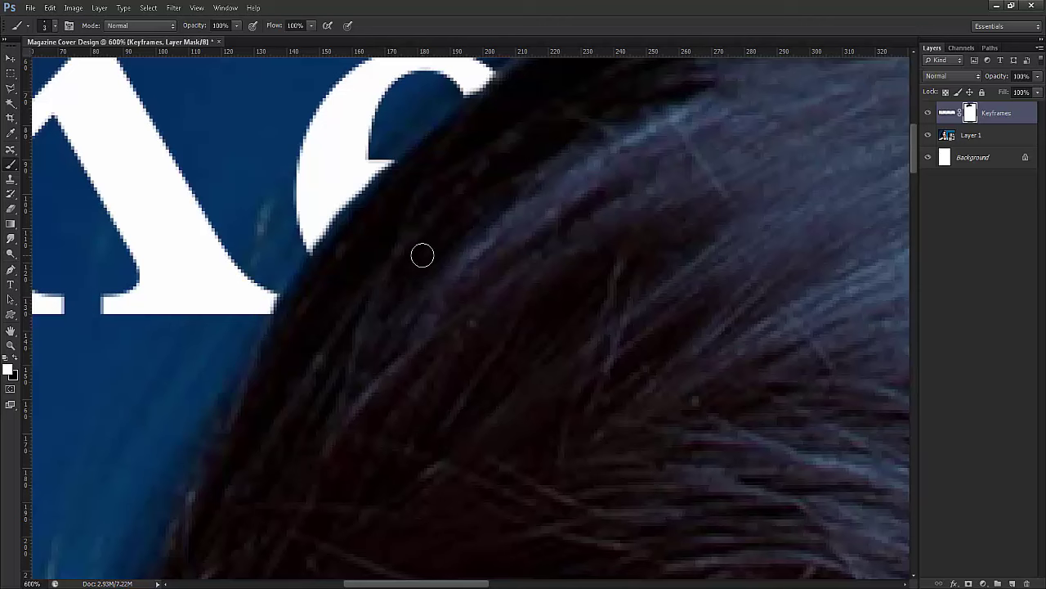
key("bracketleft")
left_click_drag(480, 116, 419, 232)
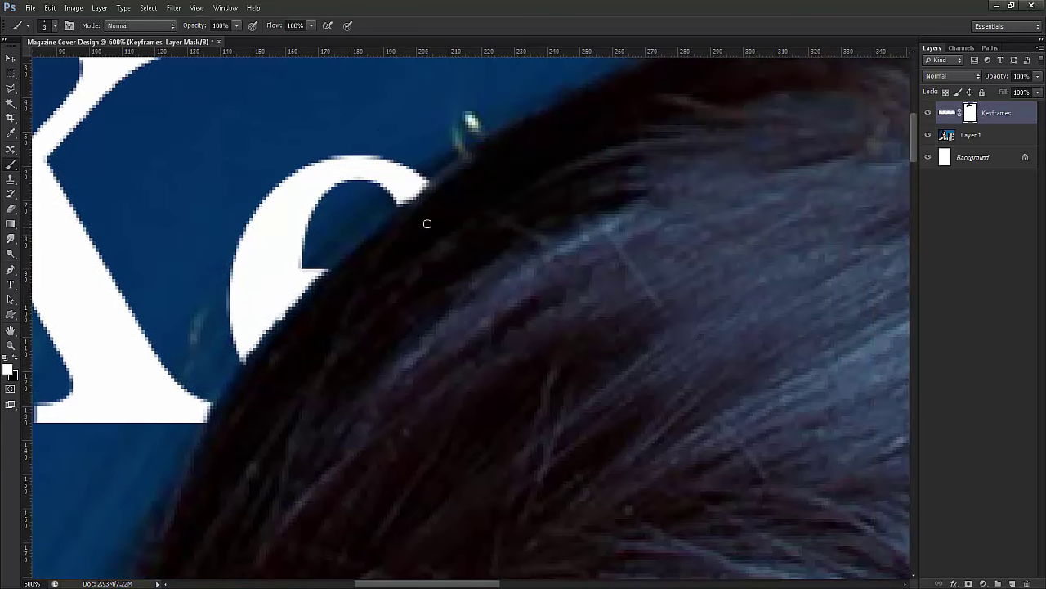
key("ctrl+1")
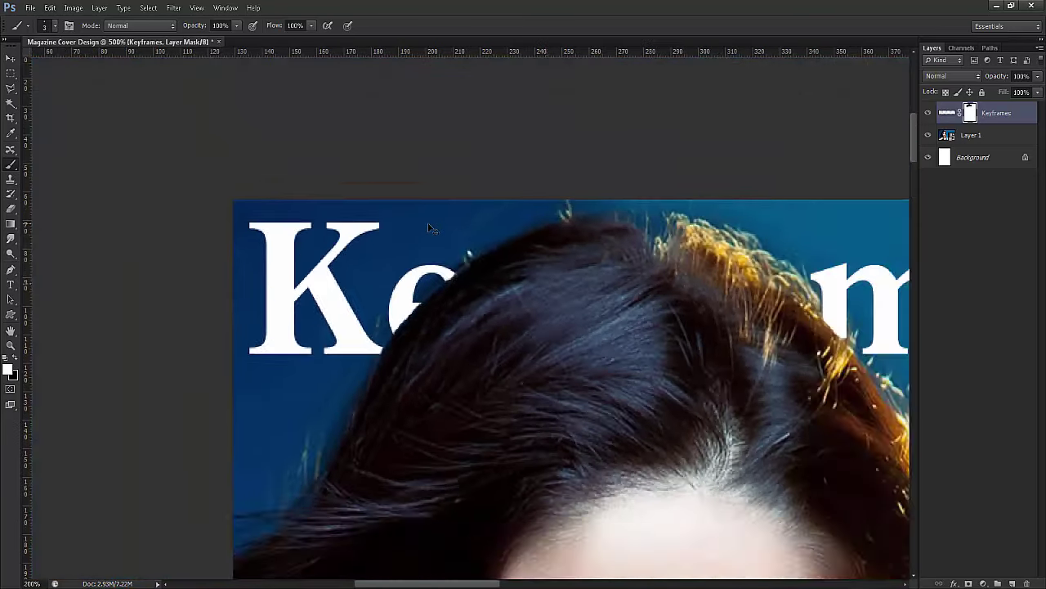
key("ctrl+0")
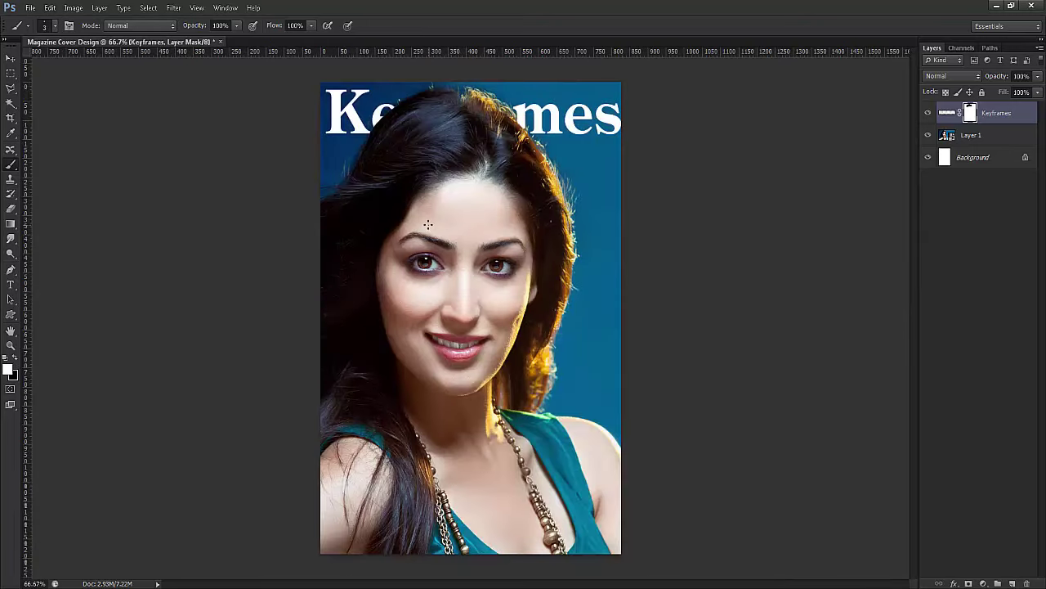
Step: Type 'Fall Preview' on the left below the Keyframes title
left_click(11, 284)
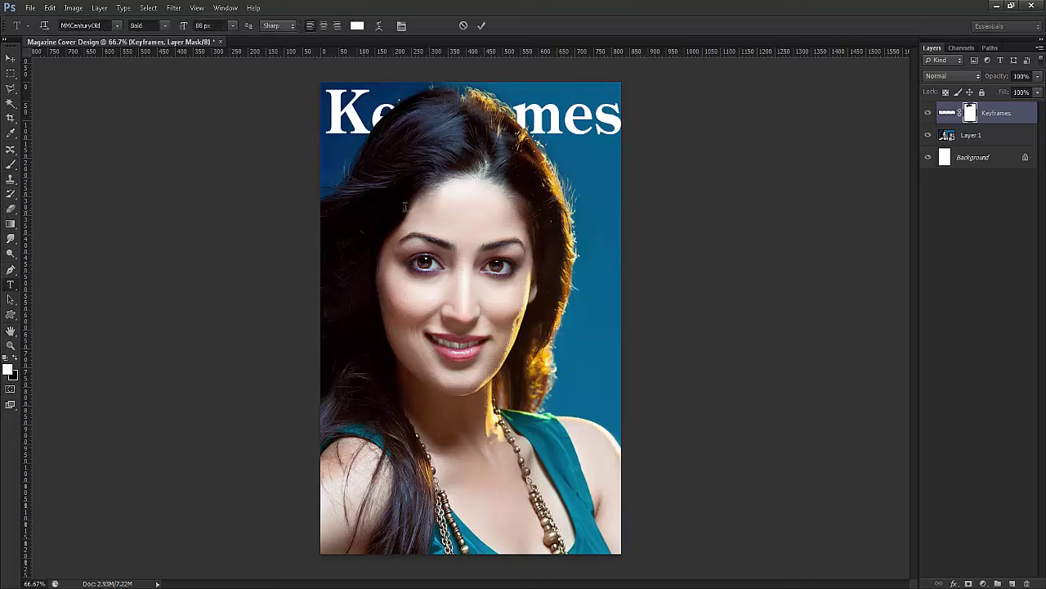
left_click(363, 210)
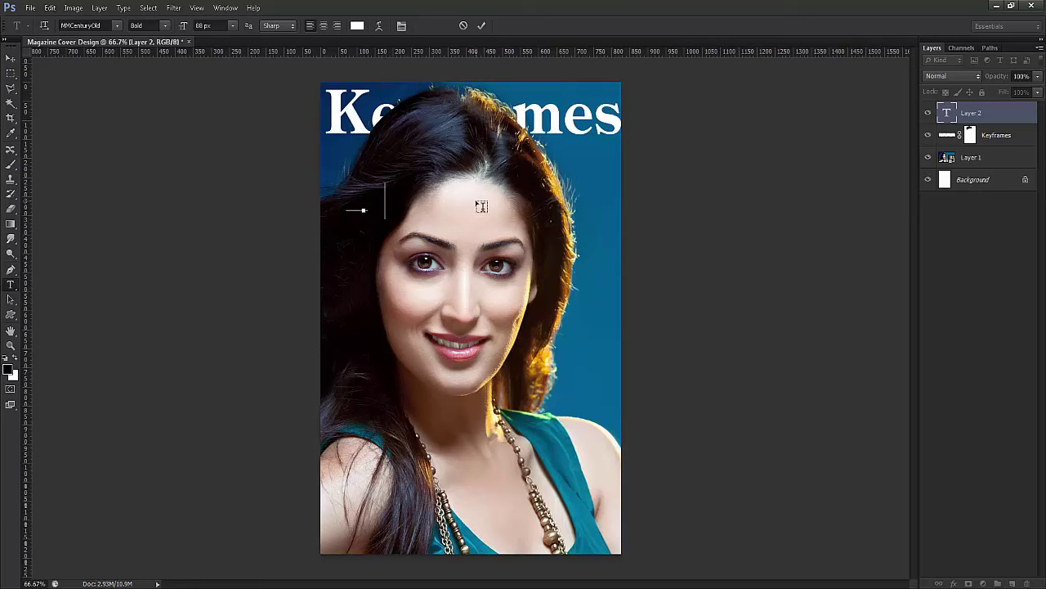
type("Fall ")
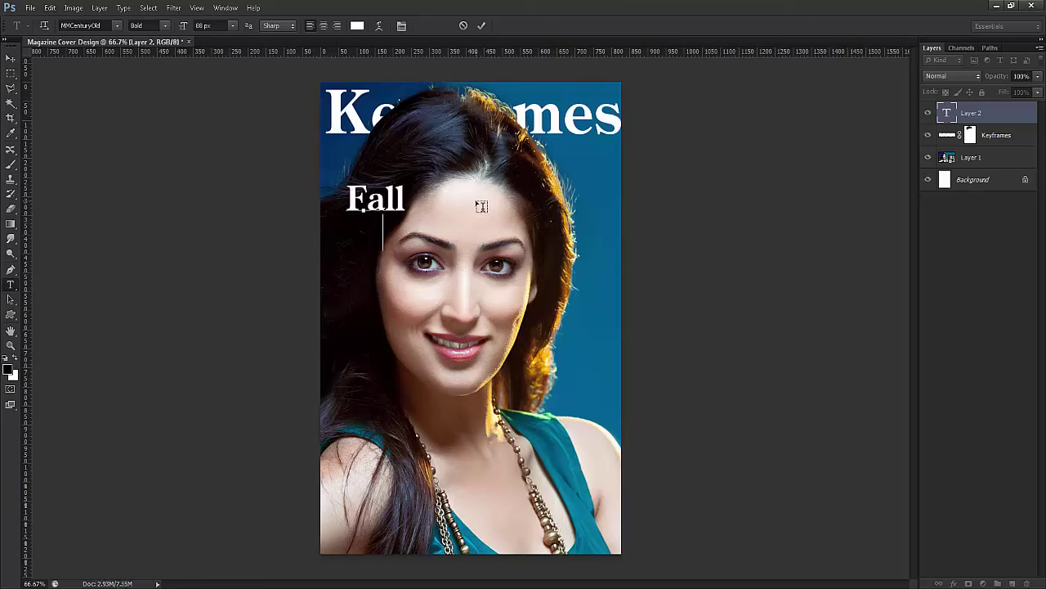
type("Preview")
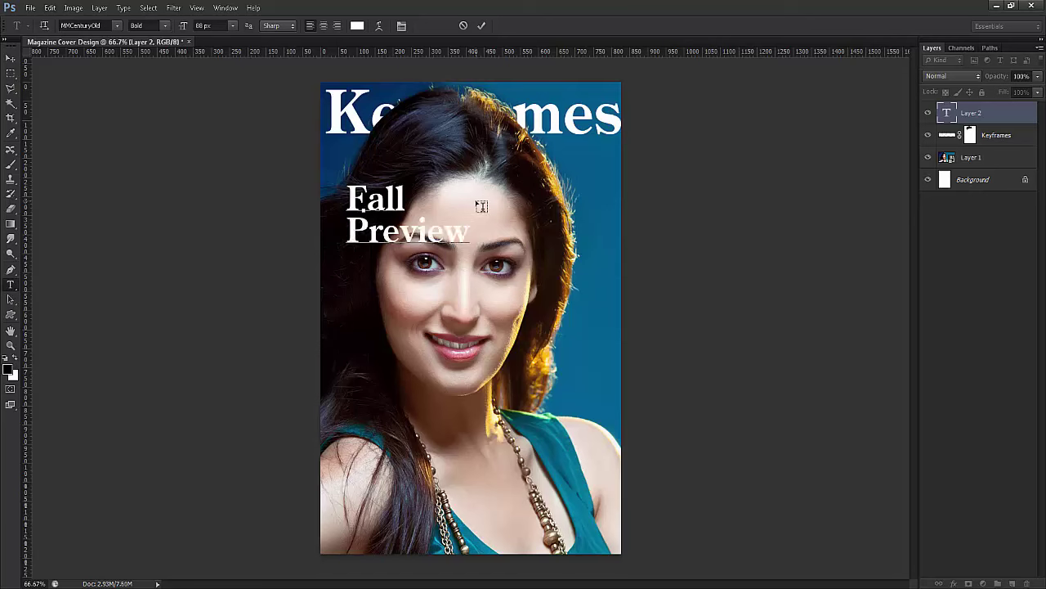
left_click(481, 27)
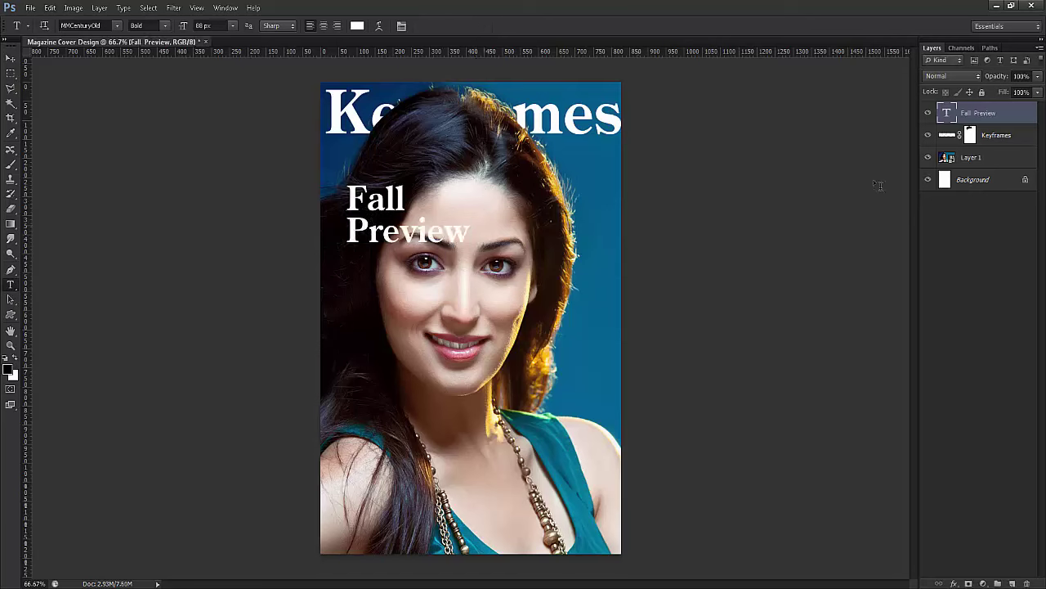
Step: Right-align the Fall Preview text in the Paragraph panel
double_click(948, 114)
left_click(401, 26)
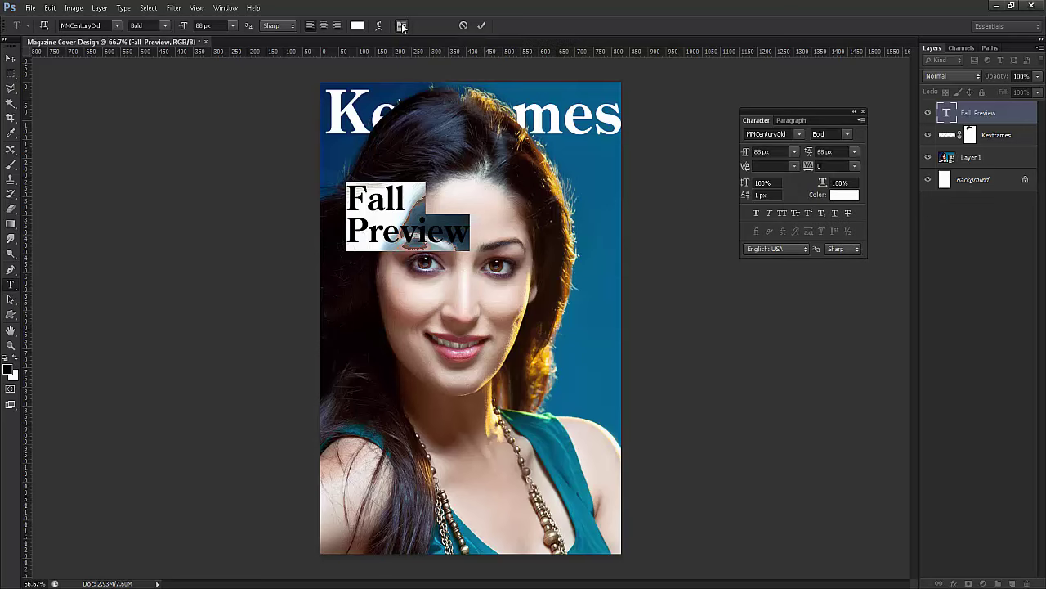
left_click(789, 121)
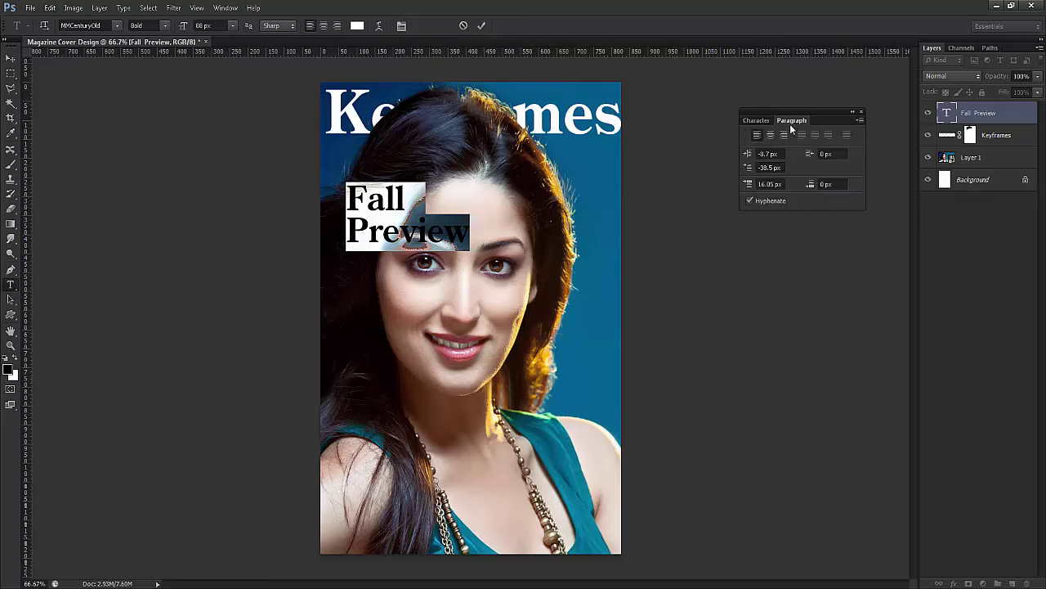
left_click(770, 135)
left_click(783, 135)
left_click(482, 27)
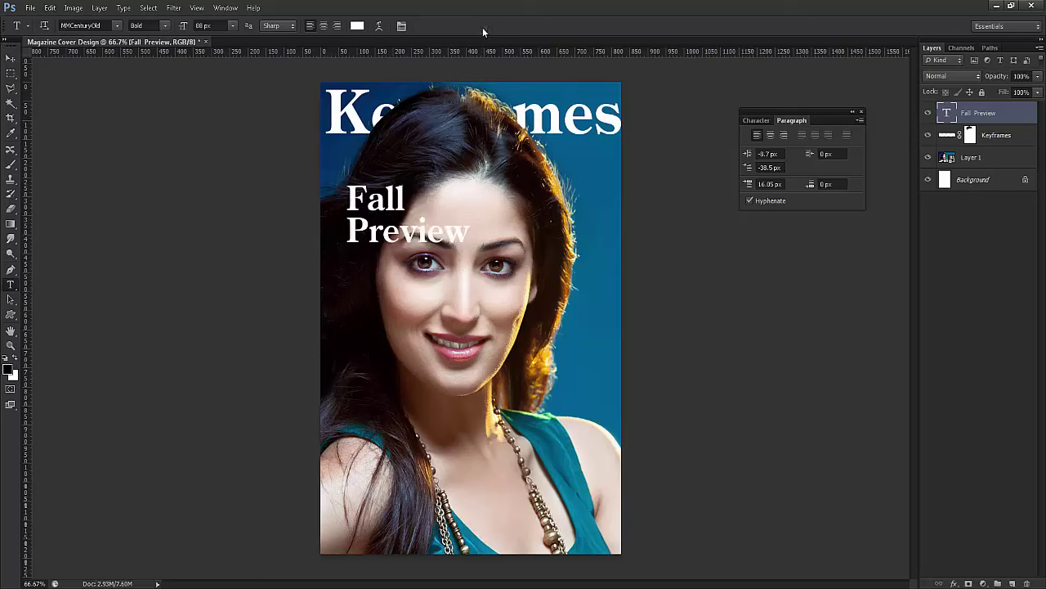
left_click(10, 59)
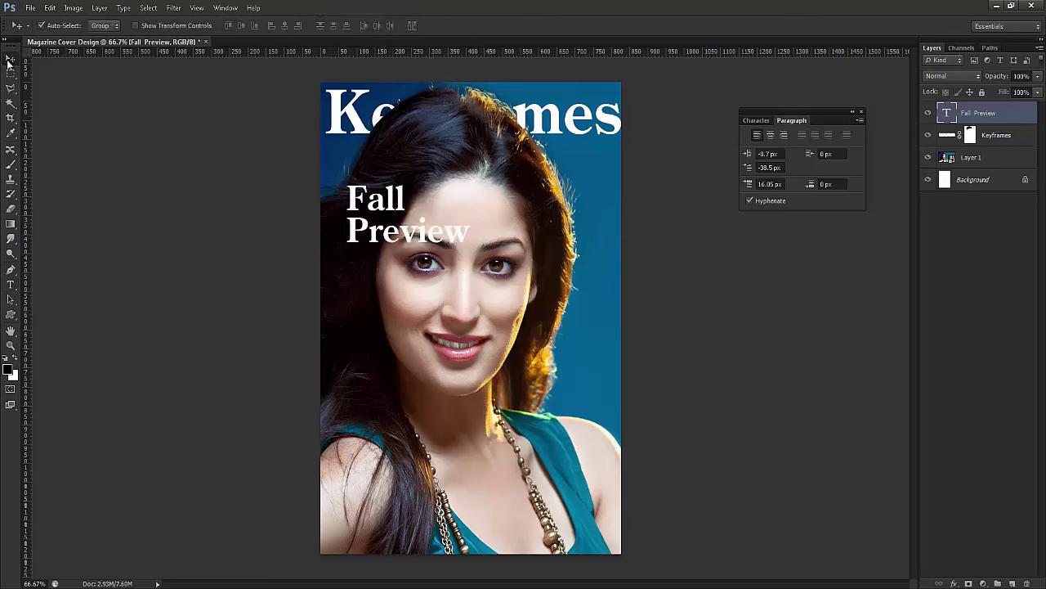
Step: Change the Fall Preview heading's font style from Bold to Regular
double_click(947, 115)
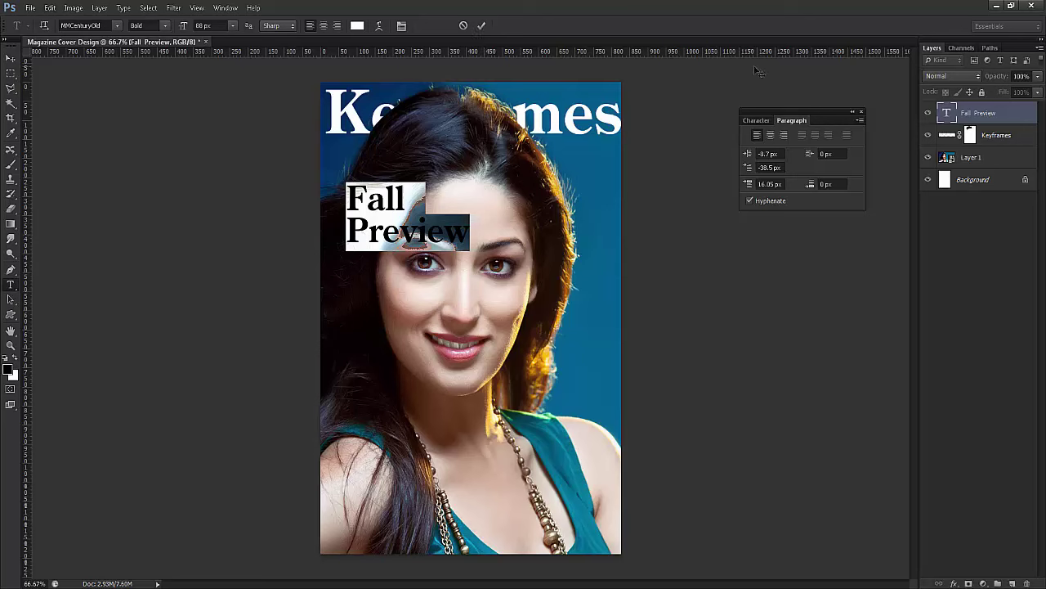
left_click(163, 28)
left_click(152, 40)
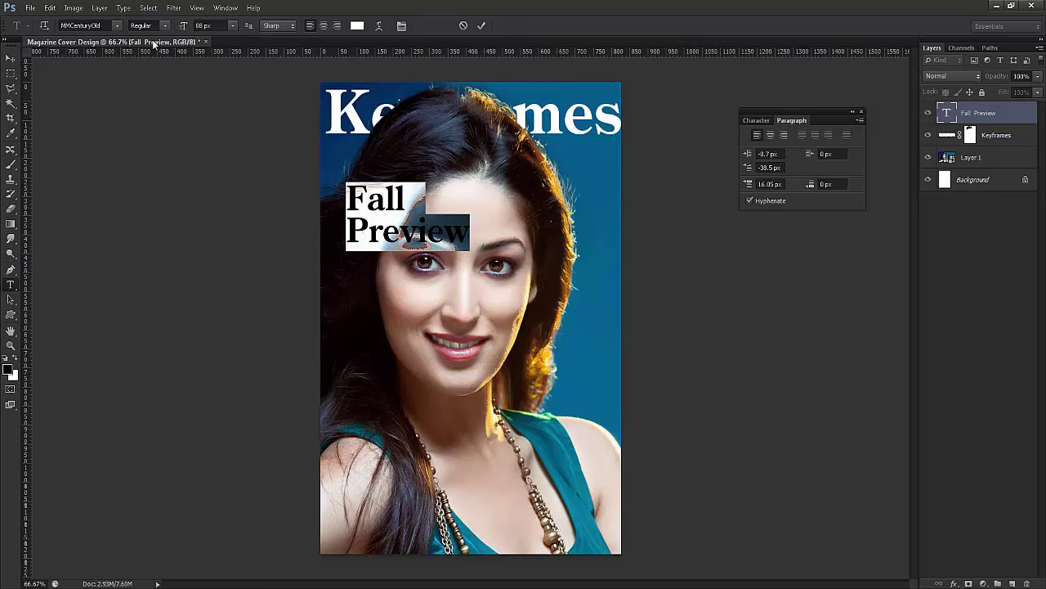
Step: Try a few text colours, settle back on white, and commit the Fall Preview edit
left_click(357, 26)
mouse_move(814, 192)
left_mouse_down()
mouse_move(850, 175)
mouse_move(878, 143)
mouse_move(879, 190)
left_mouse_up()
left_click(881, 190)
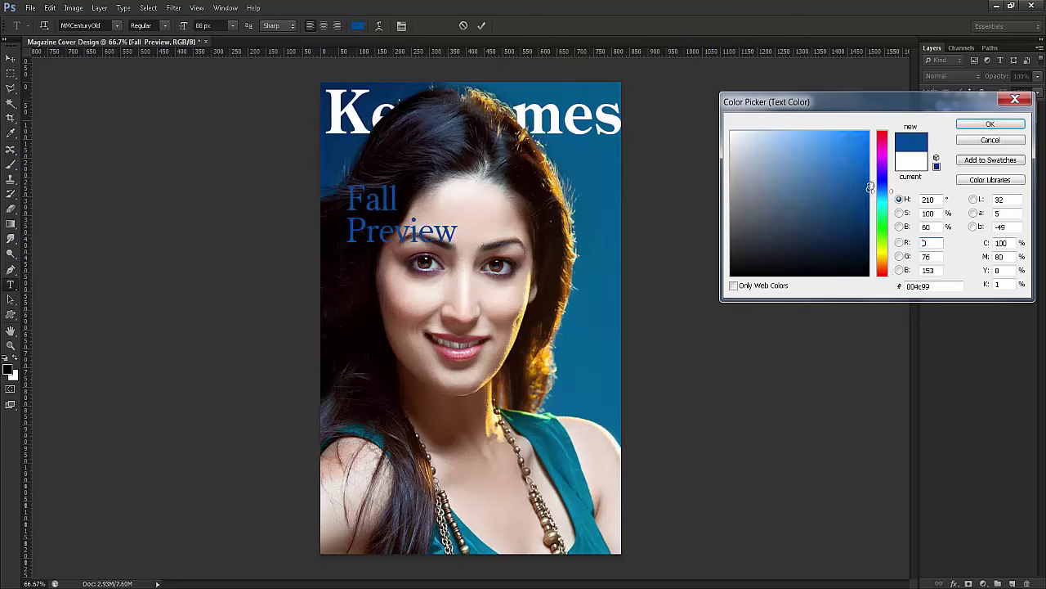
left_click(887, 204)
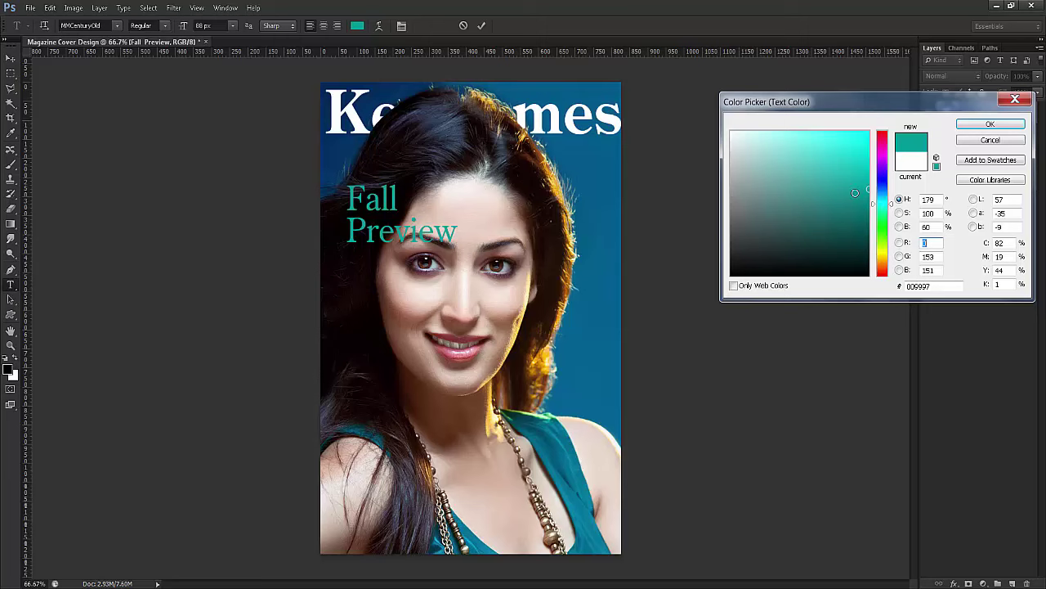
mouse_move(855, 192)
left_mouse_down()
mouse_move(867, 143)
mouse_move(883, 130)
mouse_move(731, 132)
left_mouse_up()
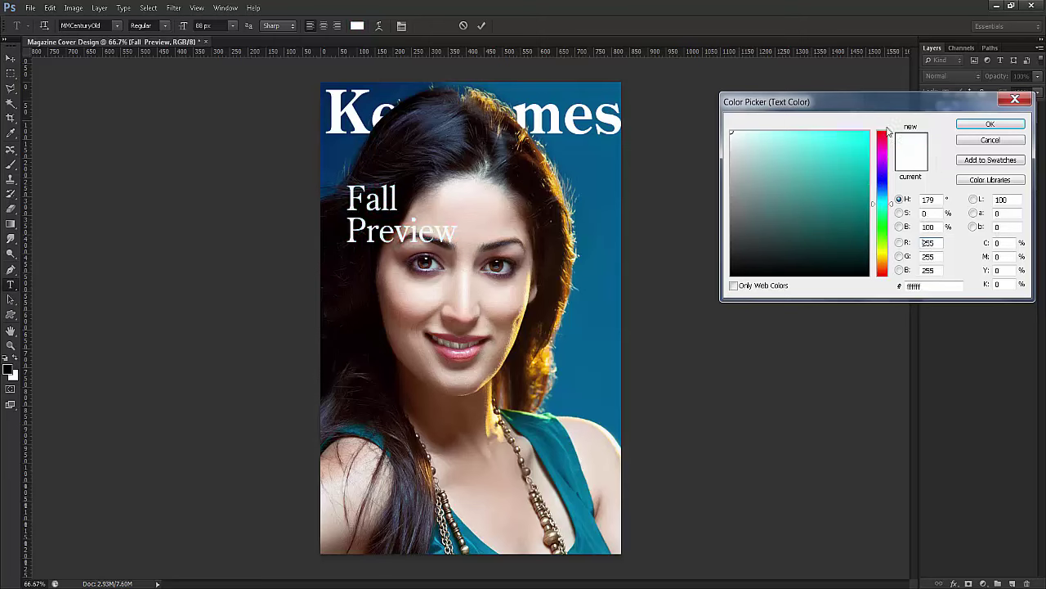
left_click(990, 123)
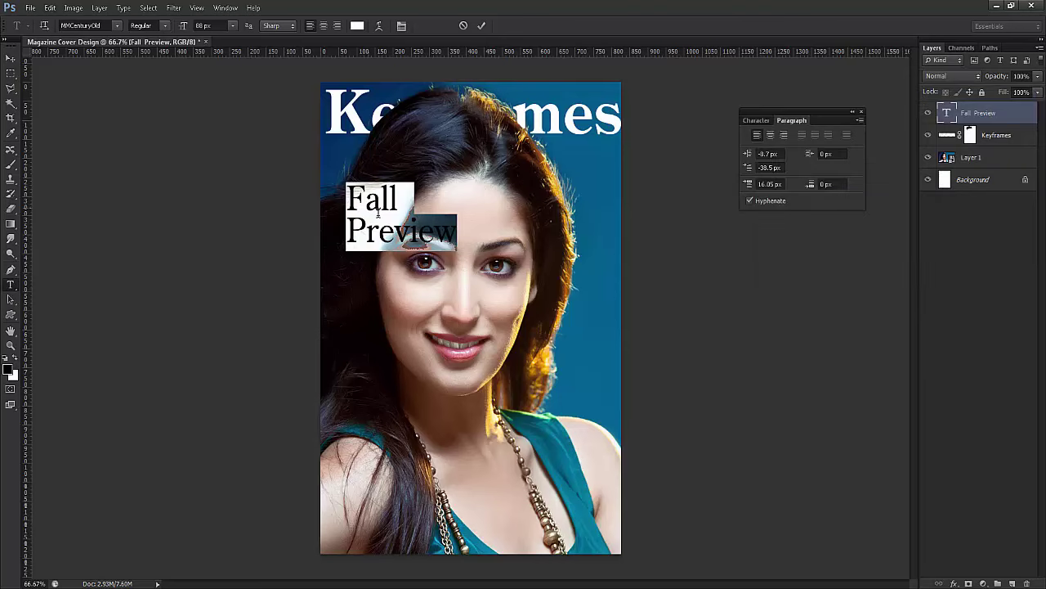
left_click(481, 26)
Step: Move Fall Preview to the cover's left edge and drag out a copy to its right
key("v")
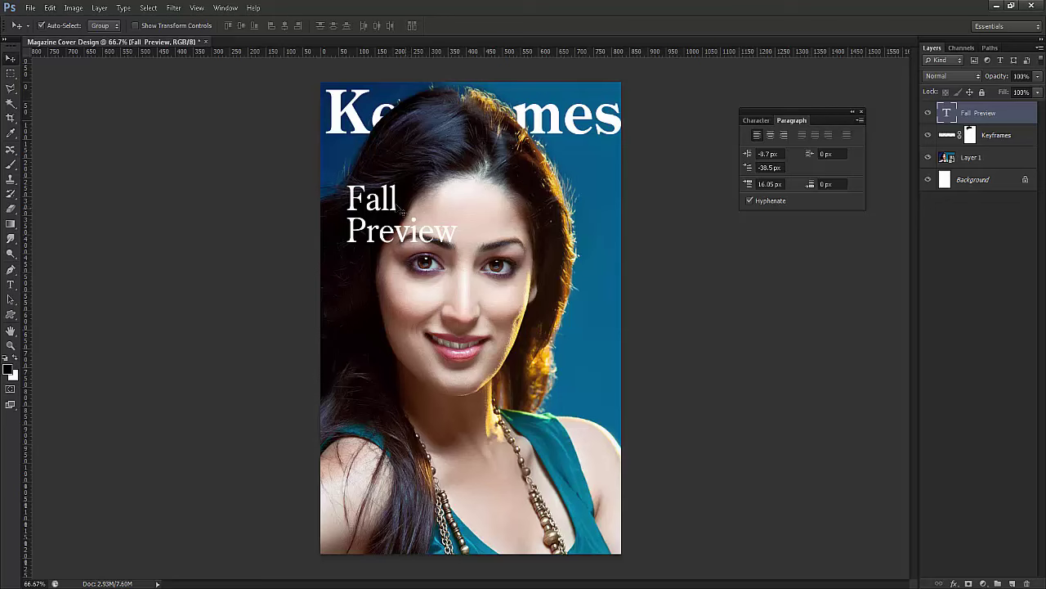
left_click_drag(395, 202, 372, 186)
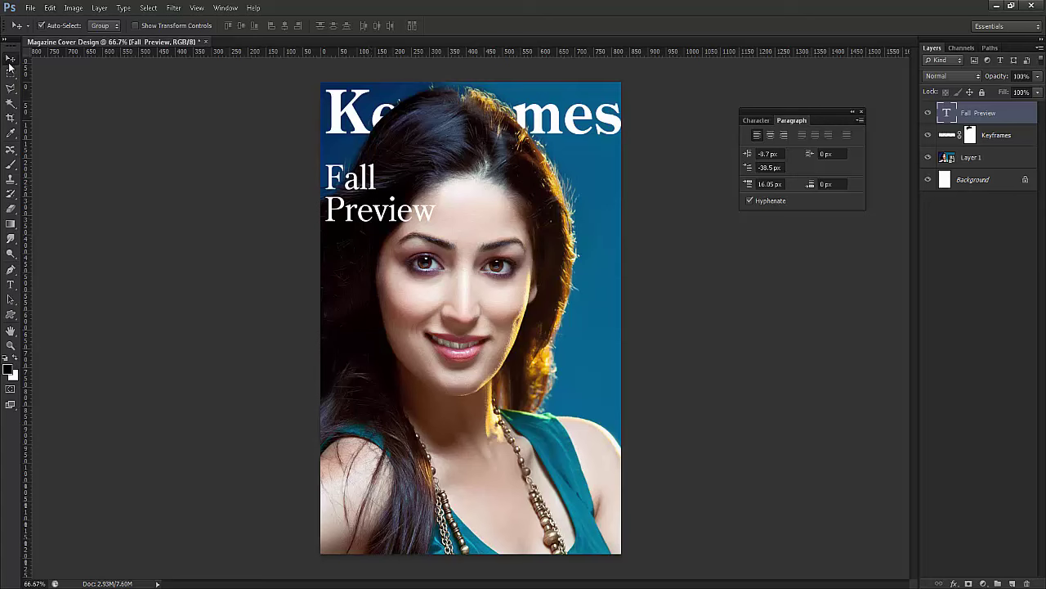
left_click_drag(367, 186, 527, 192)
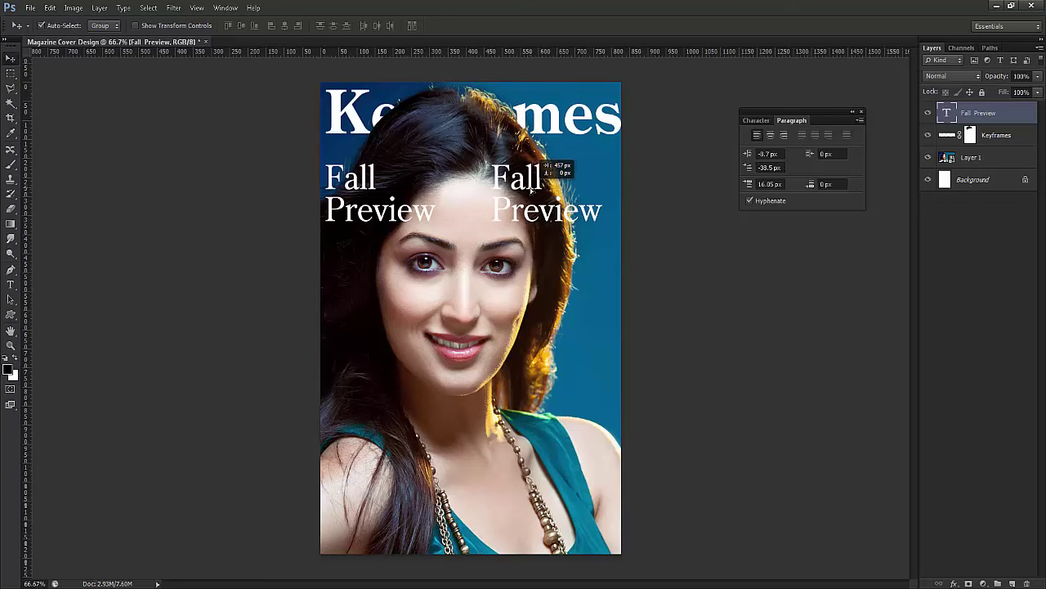
key("ctrl+z")
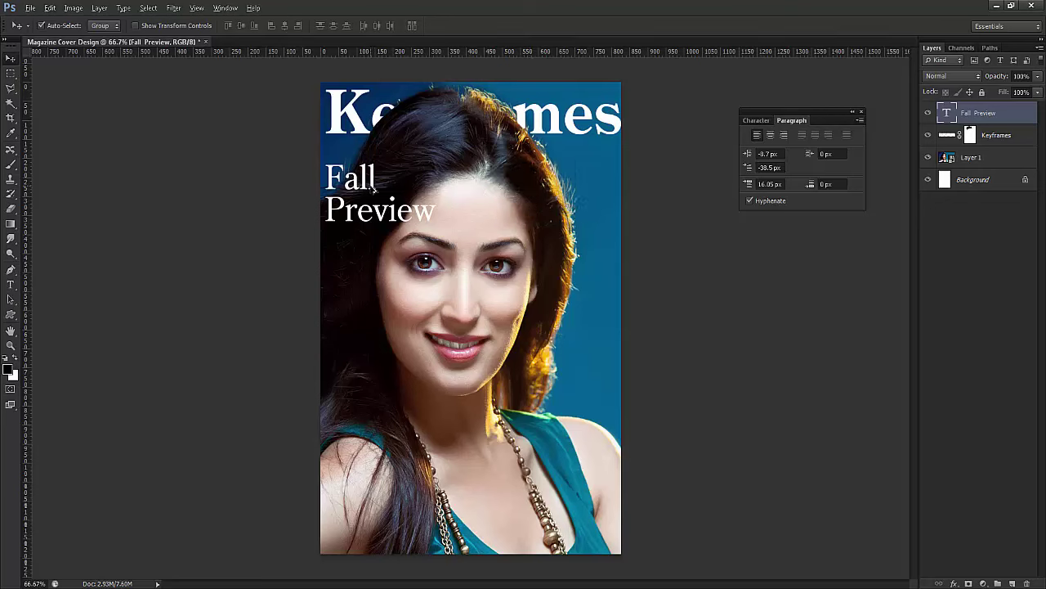
left_click_drag(380, 190, 531, 199)
left_click_drag(540, 194, 549, 195)
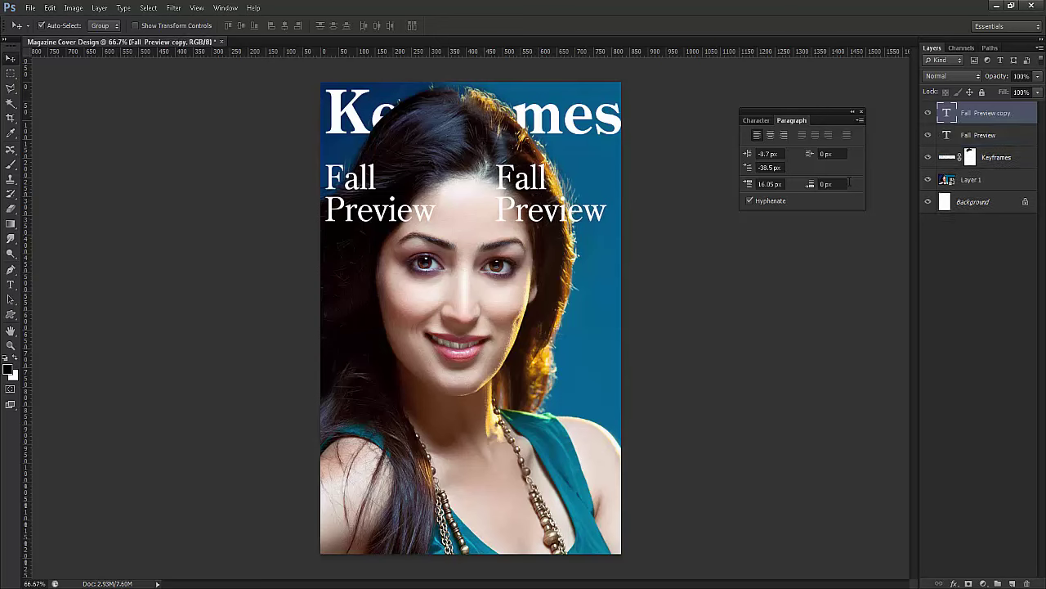
Step: Right-align the copied Fall Preview text and move it toward the cover's right edge
double_click(945, 113)
left_click(401, 27)
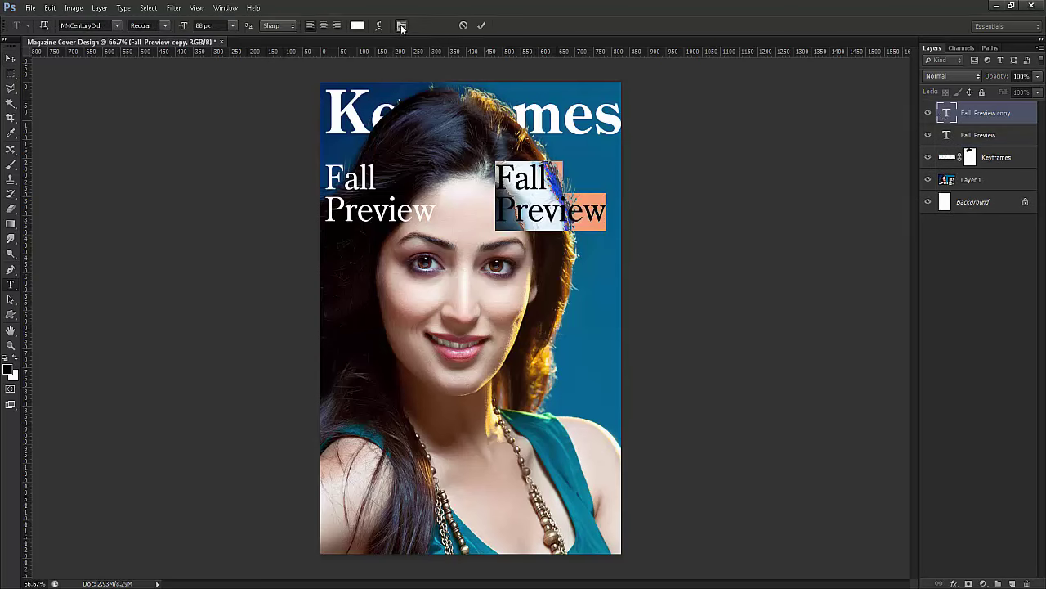
left_click(401, 26)
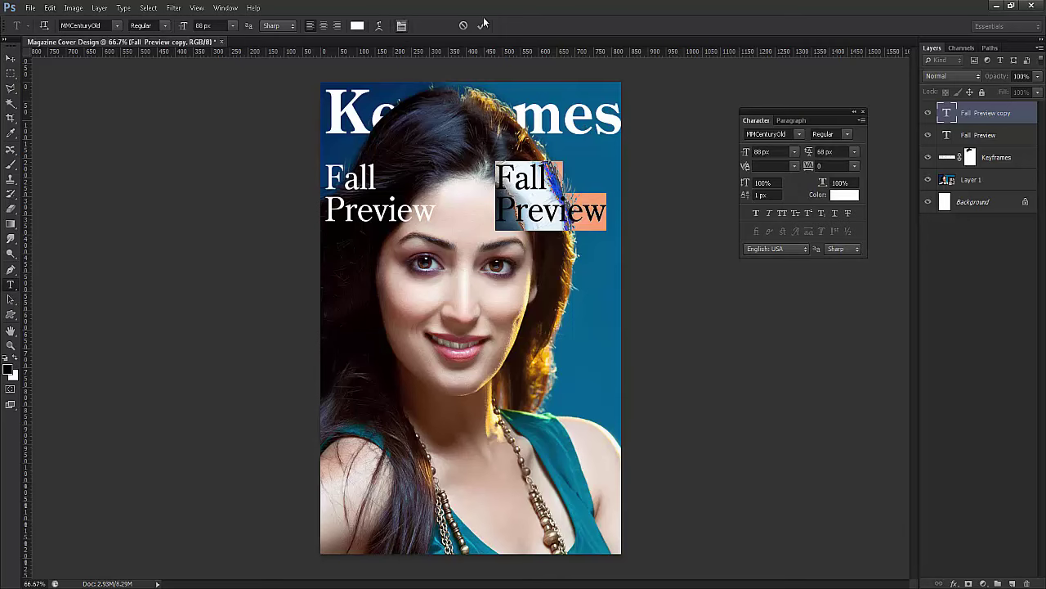
left_click(790, 121)
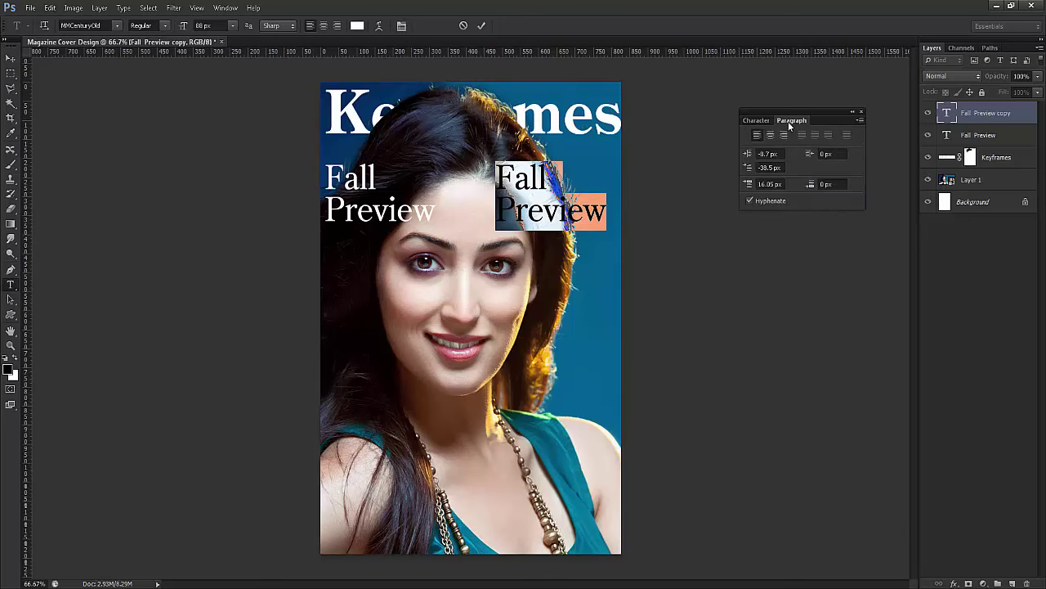
left_click(785, 135)
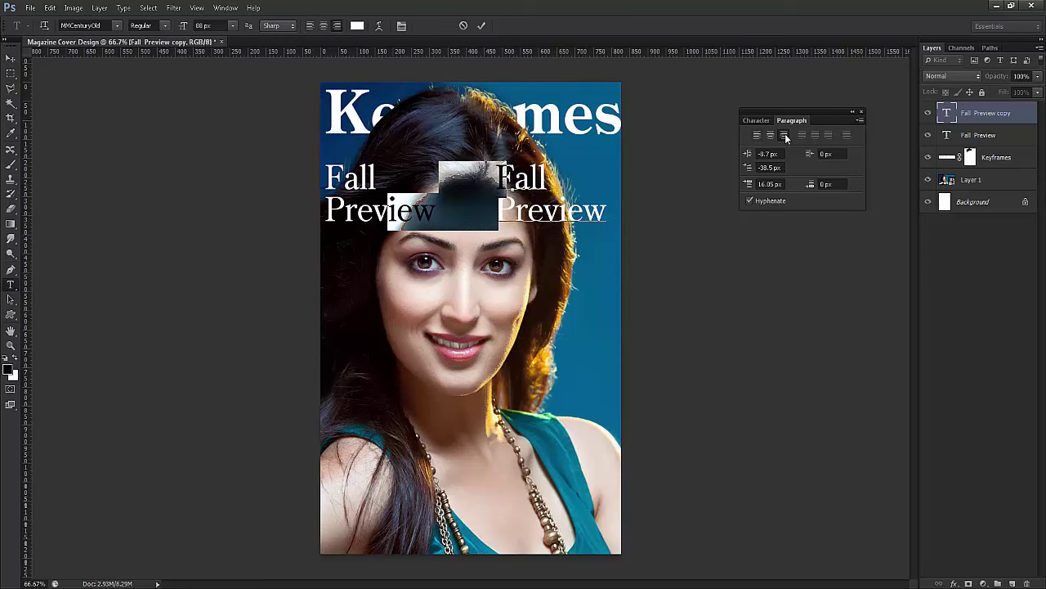
left_click(481, 26)
key("v")
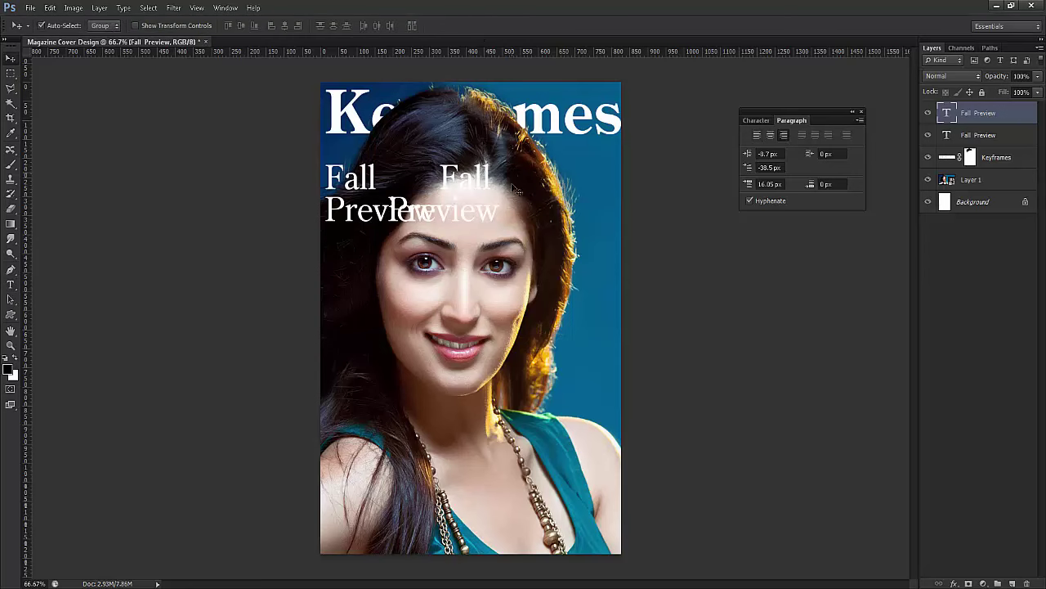
left_click_drag(494, 195, 605, 196)
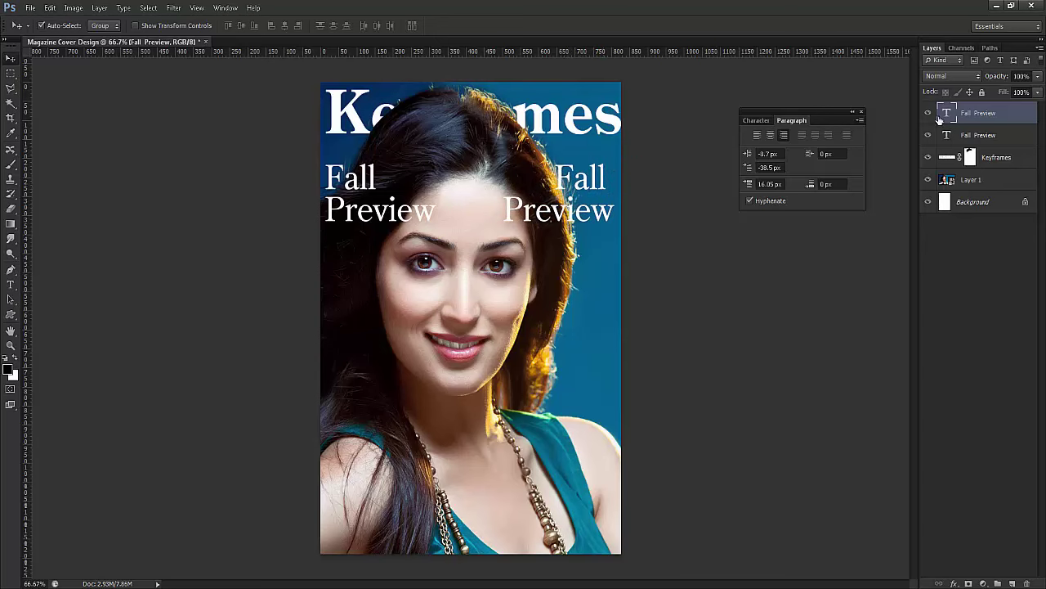
Step: Replace the right-hand heading's text with 'Best Hair Designer'
double_click(945, 115)
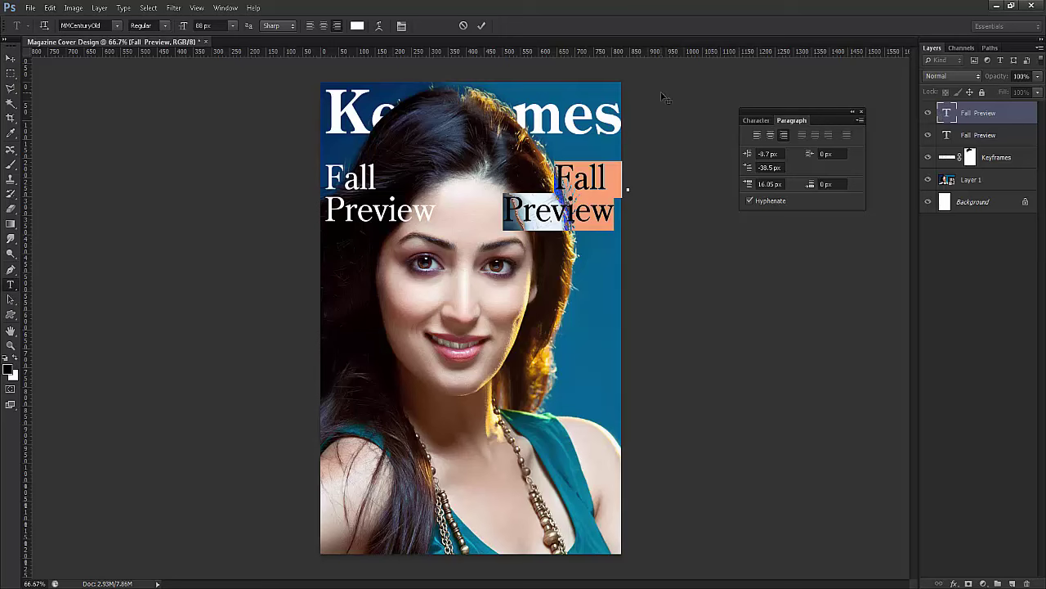
key("Up")
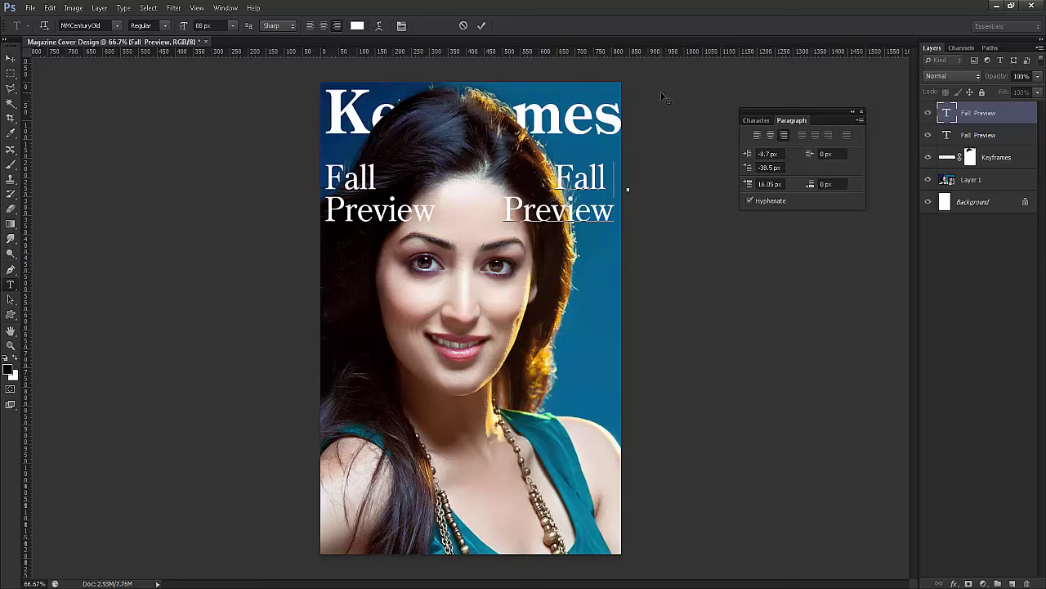
key("ctrl+a")
type("Best ")
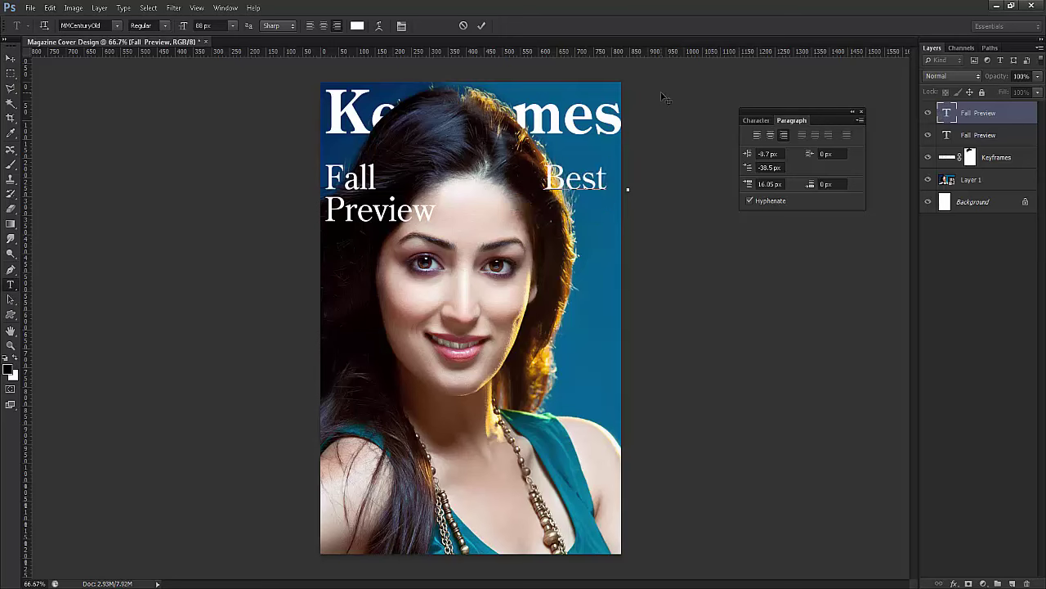
type("Hair")
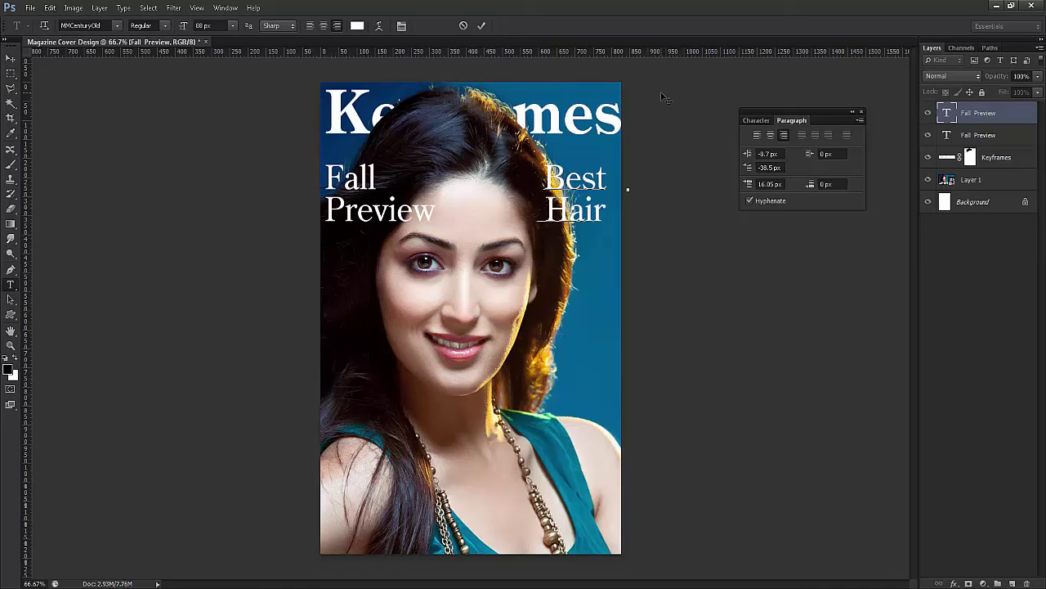
type(" Des")
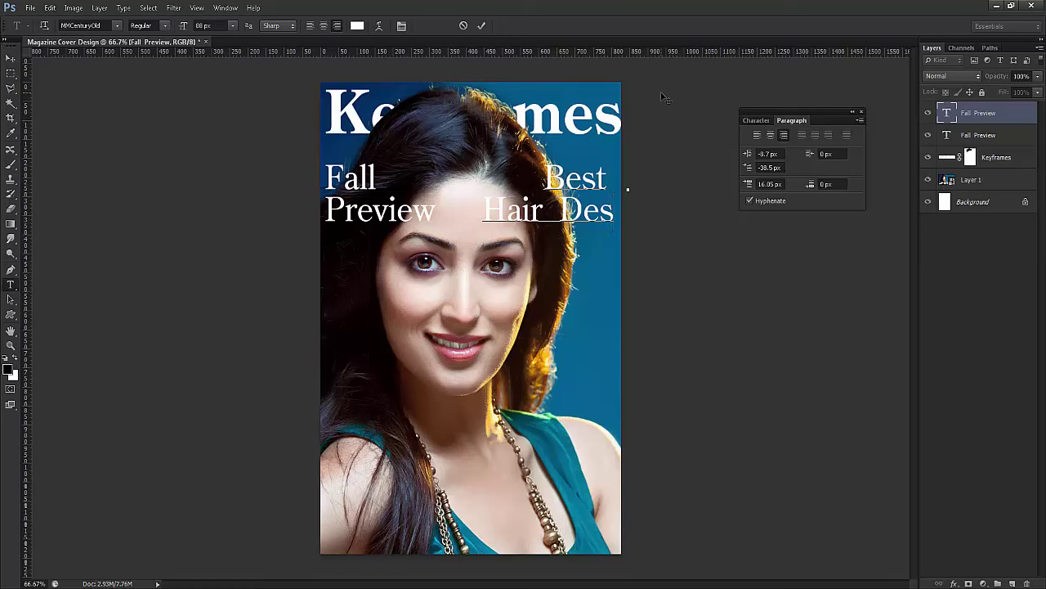
type("igner")
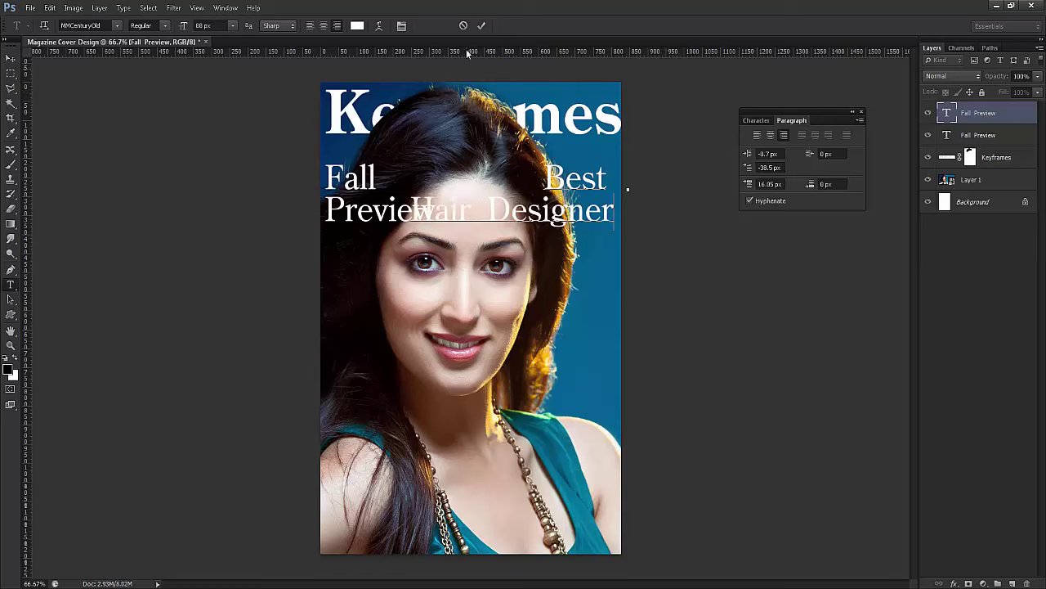
left_click(480, 27)
key("v")
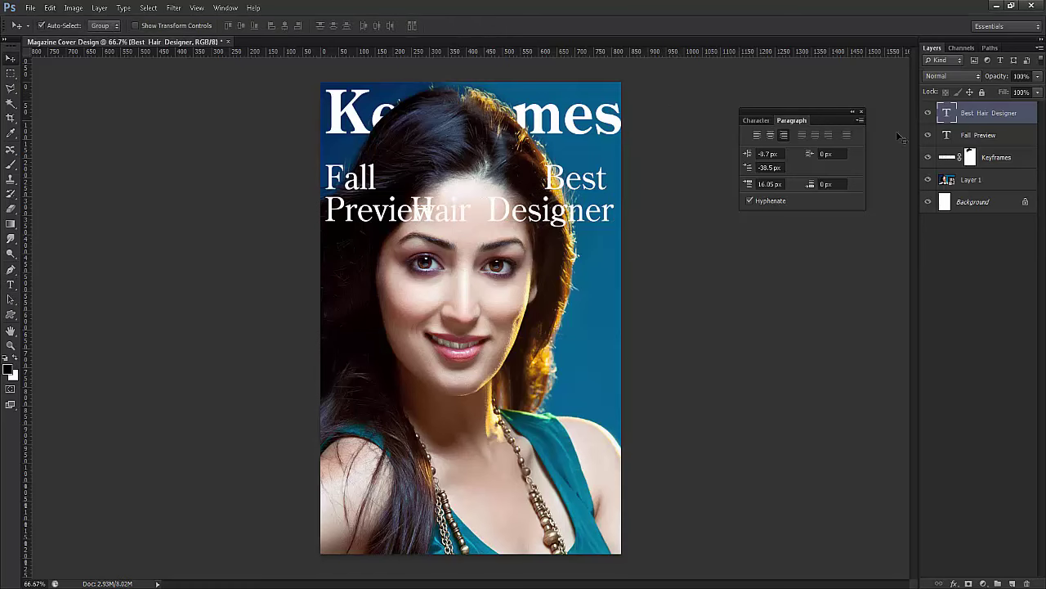
Step: Reduce the Best Hair Designer font size to 57 px
double_click(948, 115)
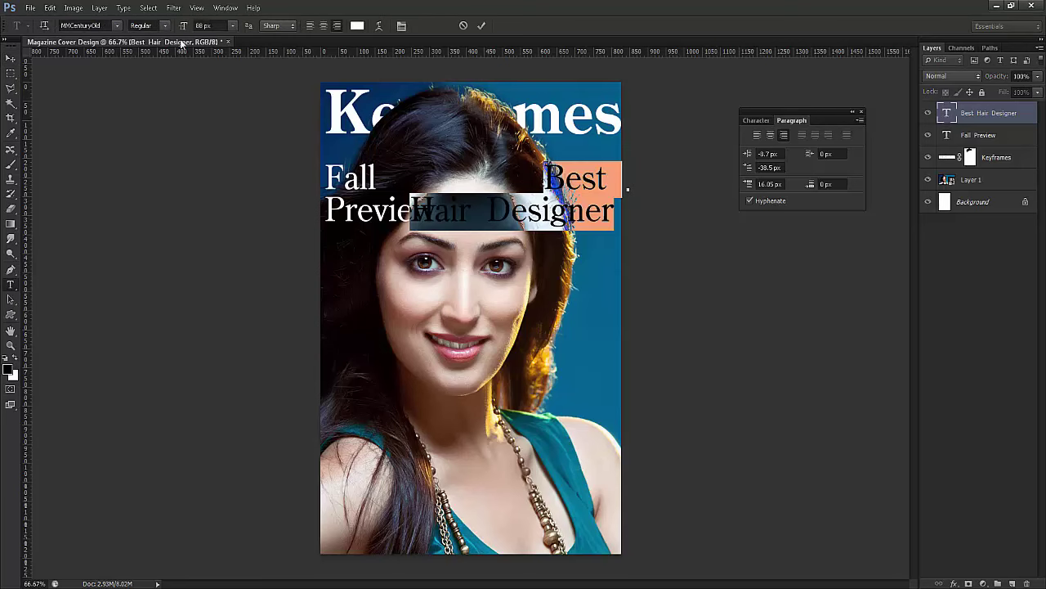
left_click(182, 26)
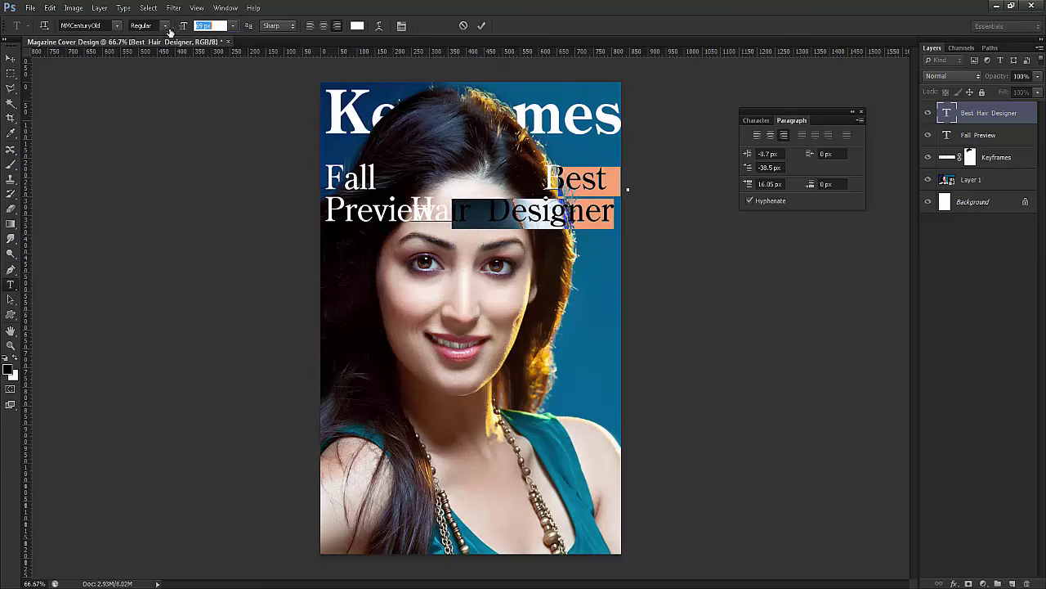
key("Down")
key("Down")
key("Down")
key("Down")
key("Down")
key("Down")
key("Down")
key("Down")
key("Down")
key("Down")
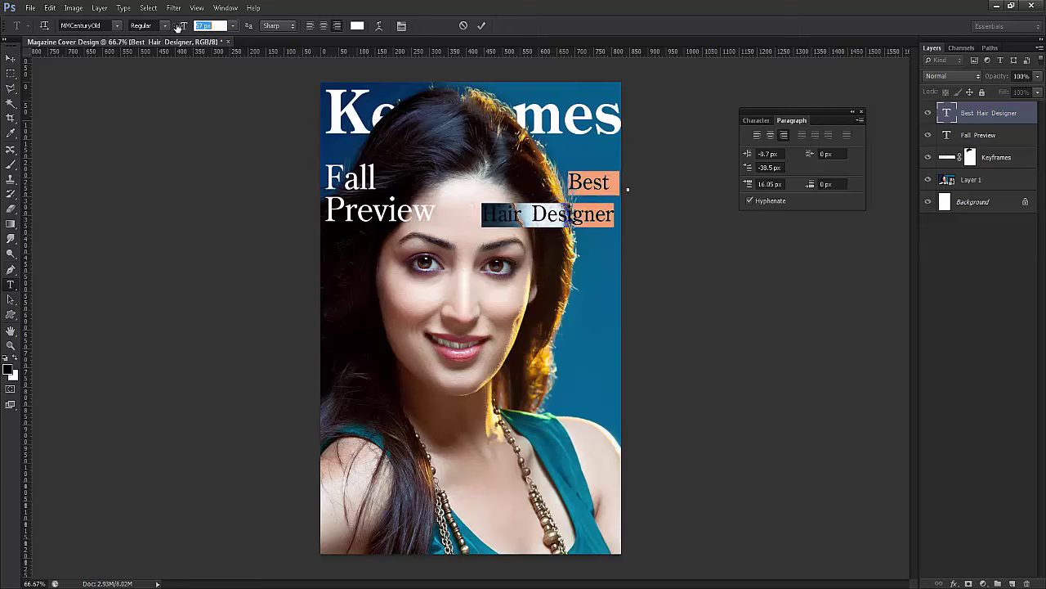
key("Return")
Step: Set the heading's leading to 51 px, keep the line break before 'Hair', and commit
left_click(756, 120)
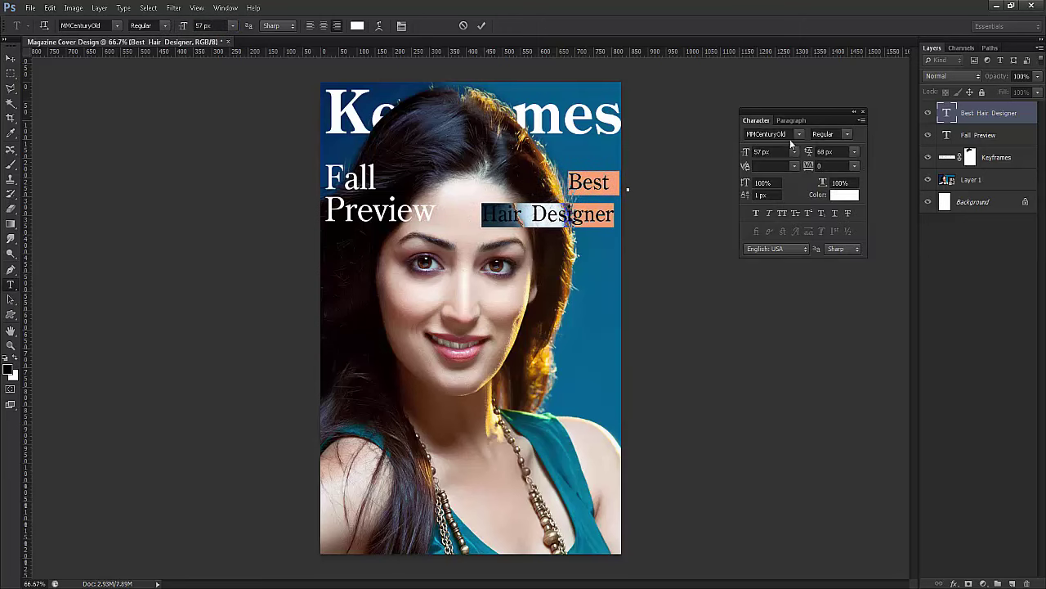
left_click_drag(809, 153, 798, 156)
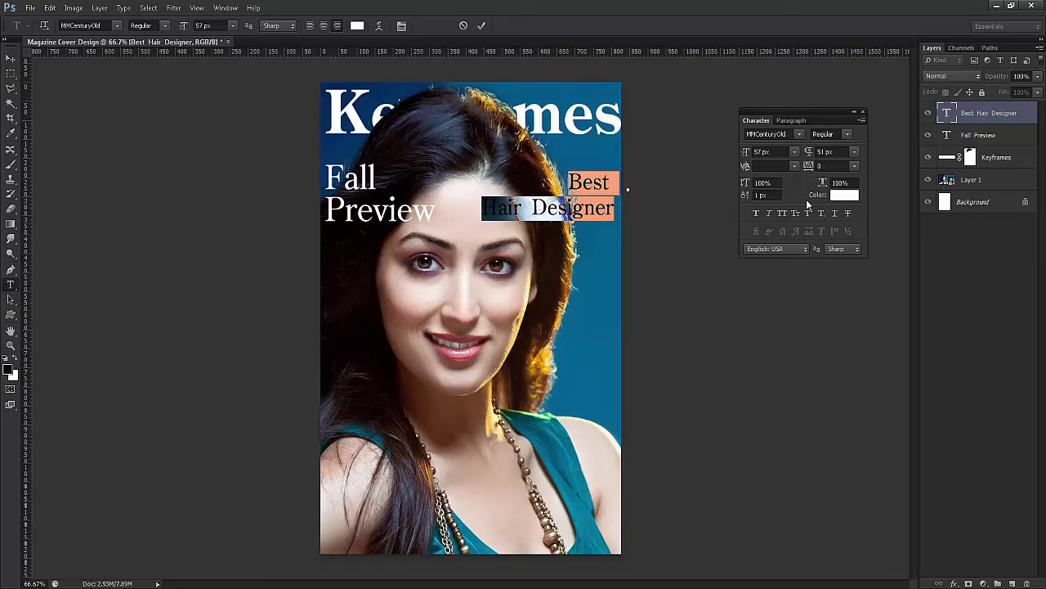
left_click(608, 188)
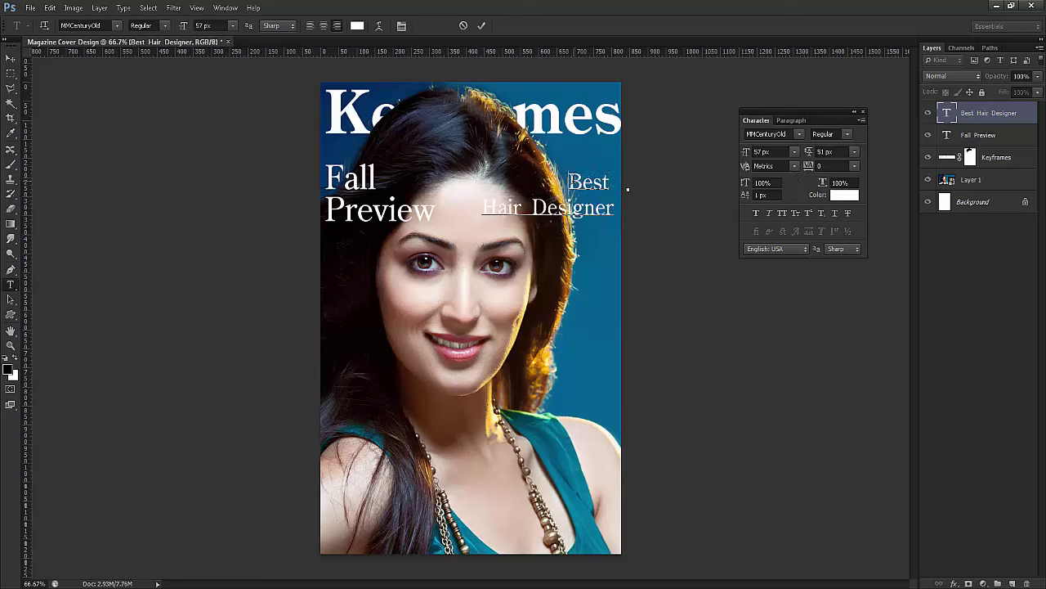
left_click(488, 209)
key("BackSpace")
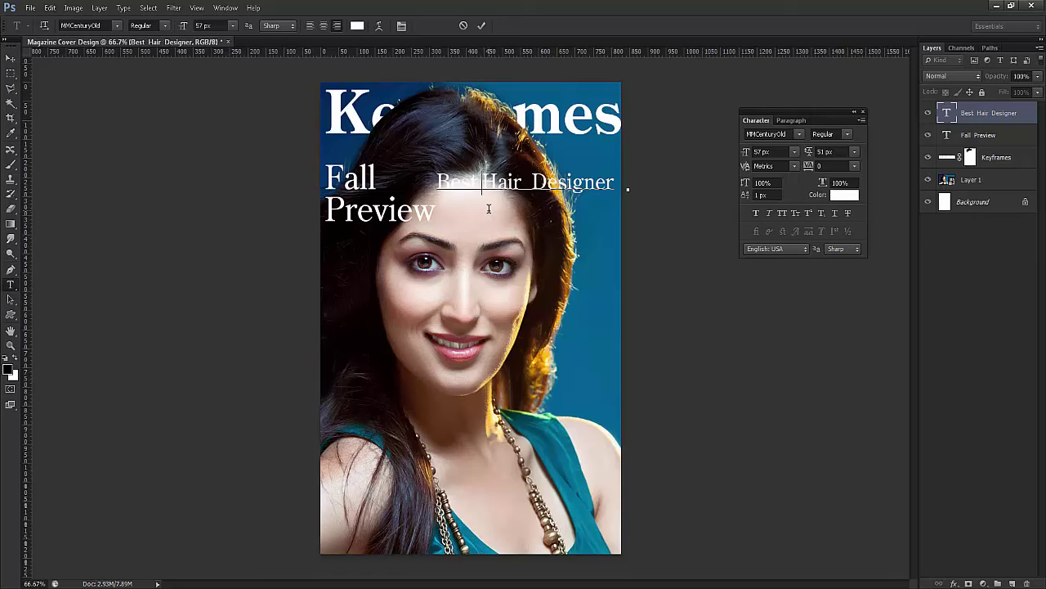
key("Return")
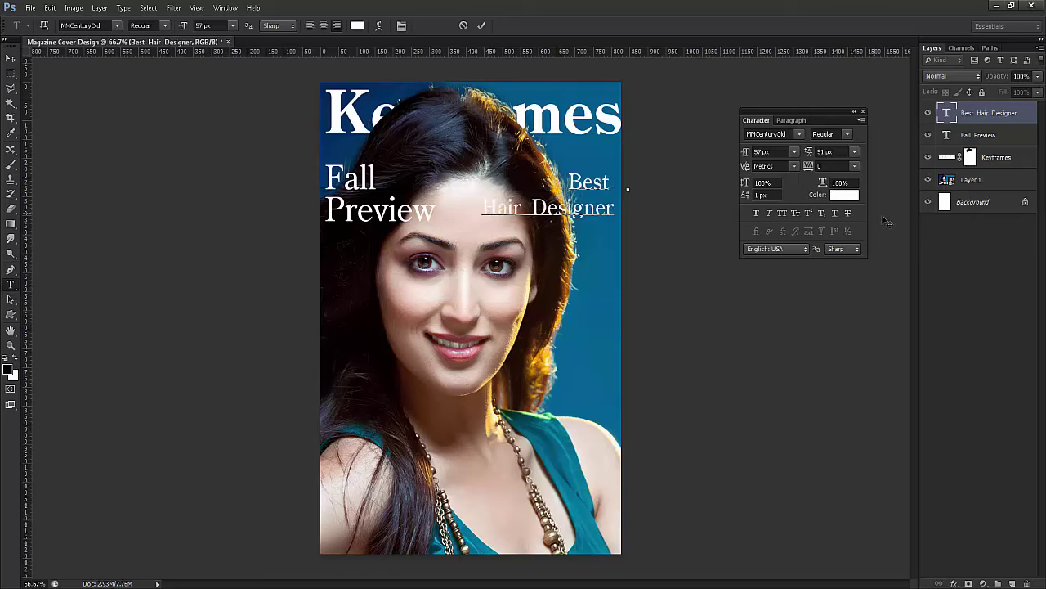
key("ctrl+a")
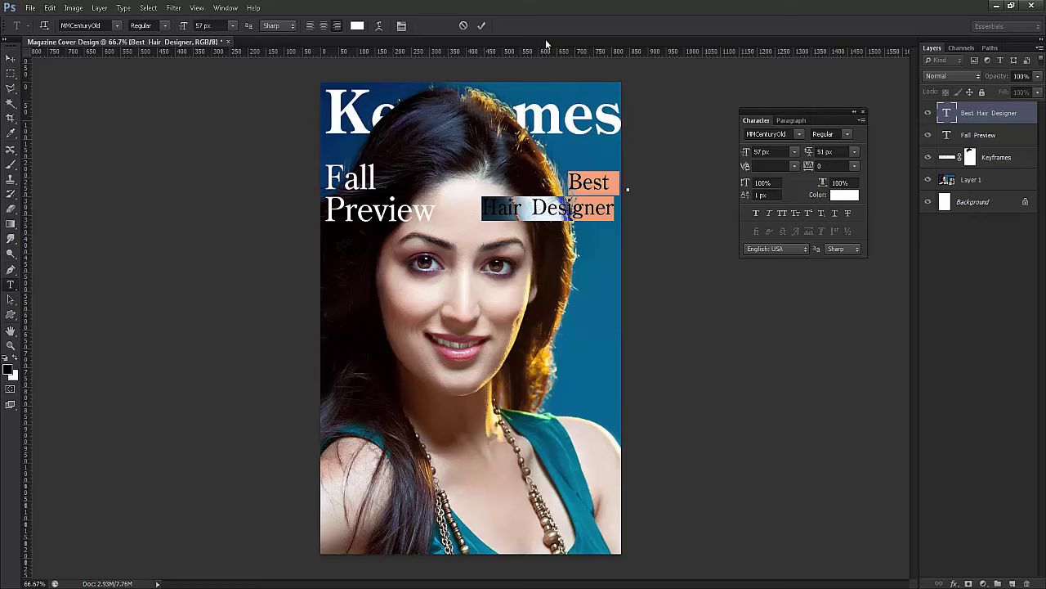
left_click(481, 25)
key("v")
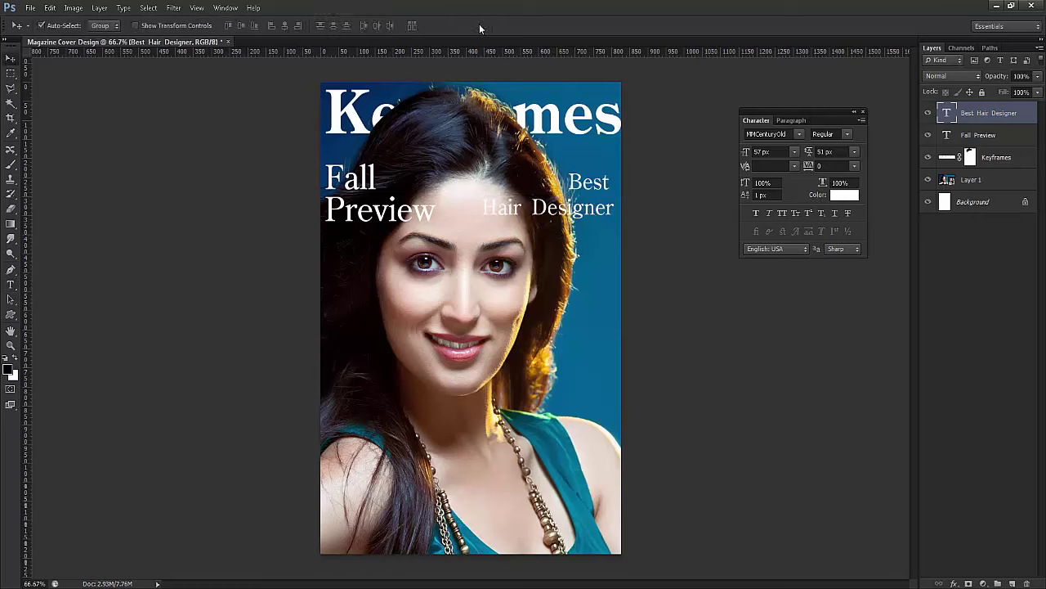
double_click(946, 114)
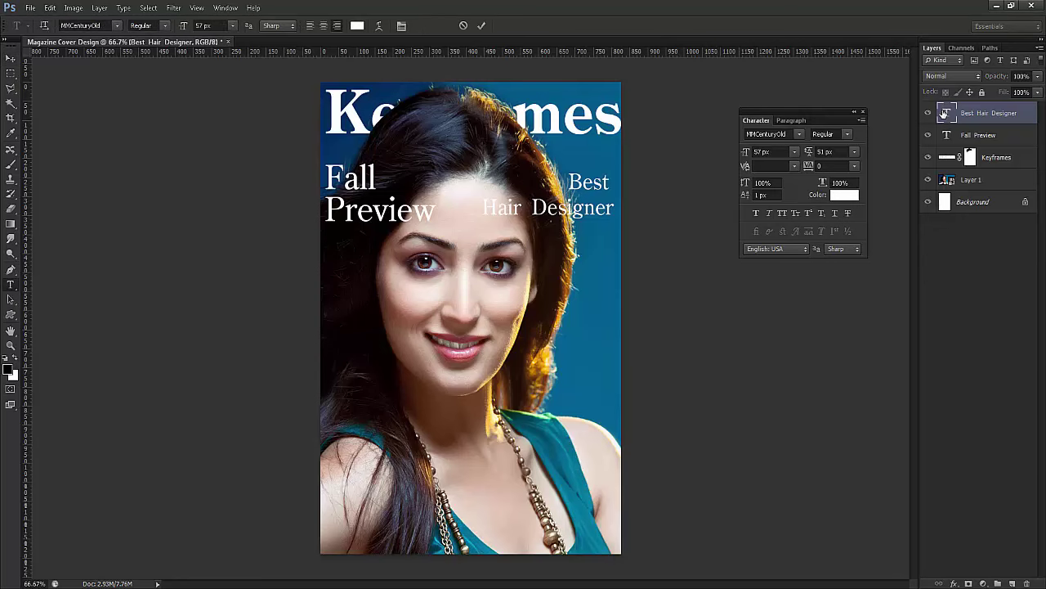
left_click(357, 25)
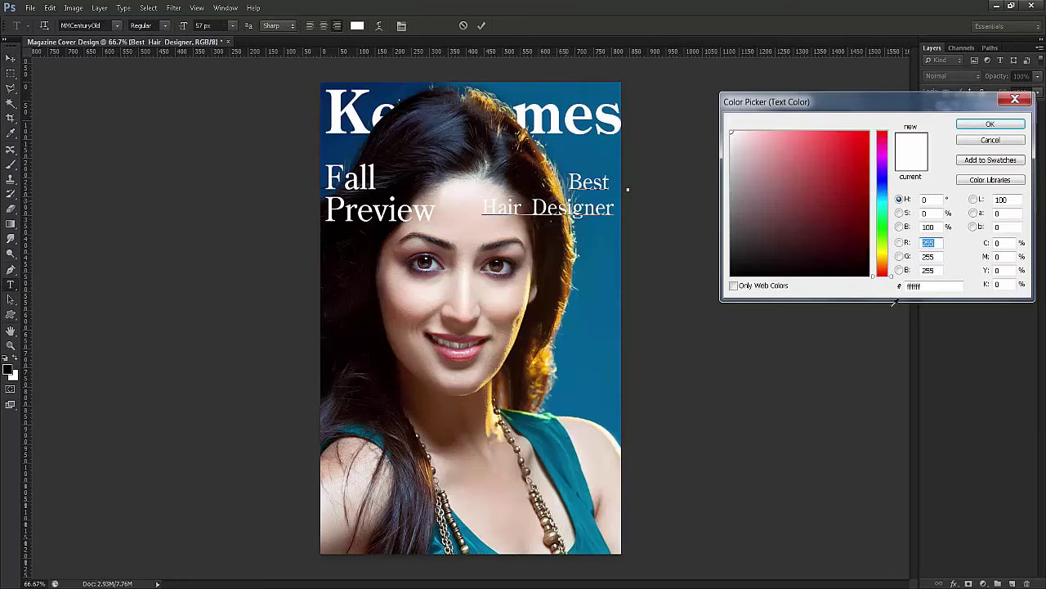
left_click(860, 215)
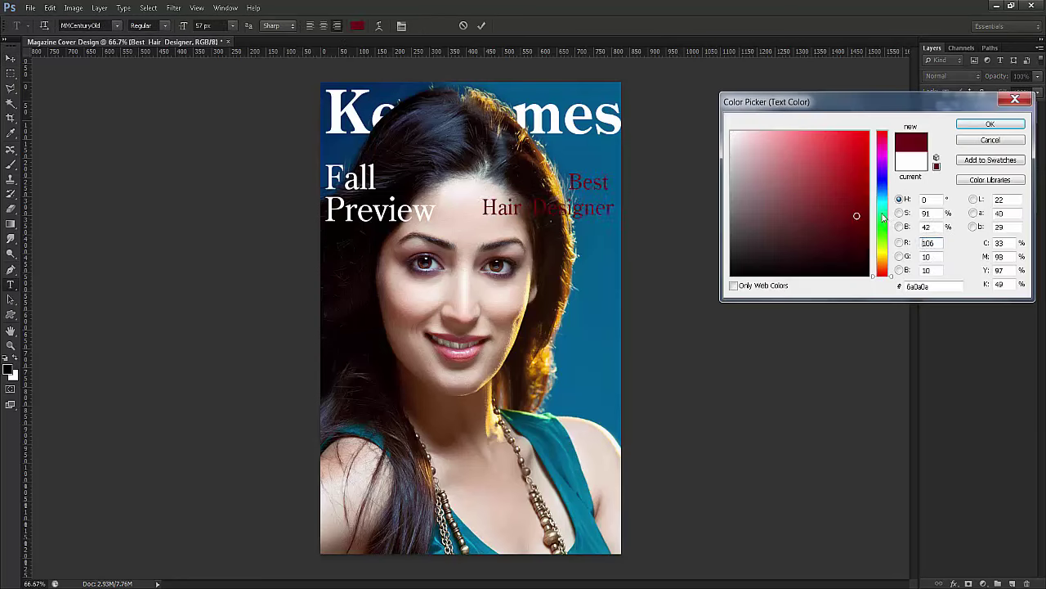
left_click(883, 249)
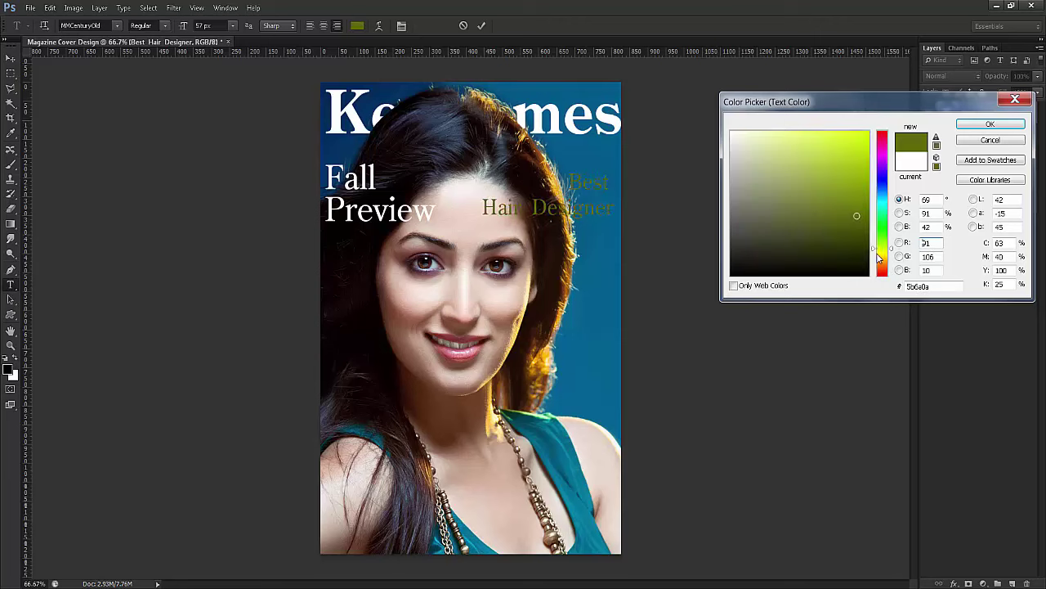
left_click(881, 255)
left_click_drag(840, 189, 888, 111)
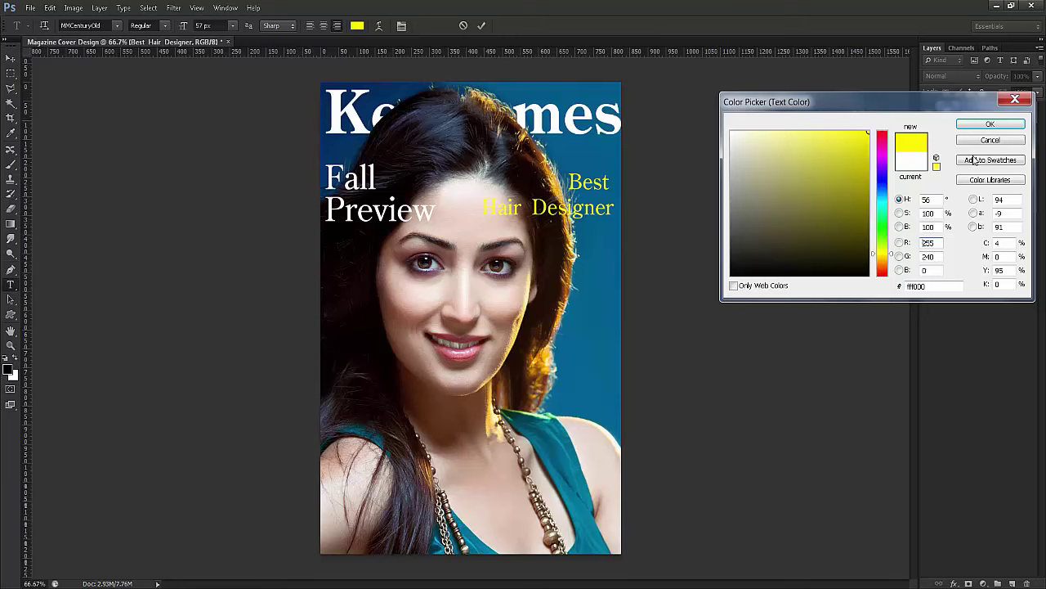
left_click(732, 133)
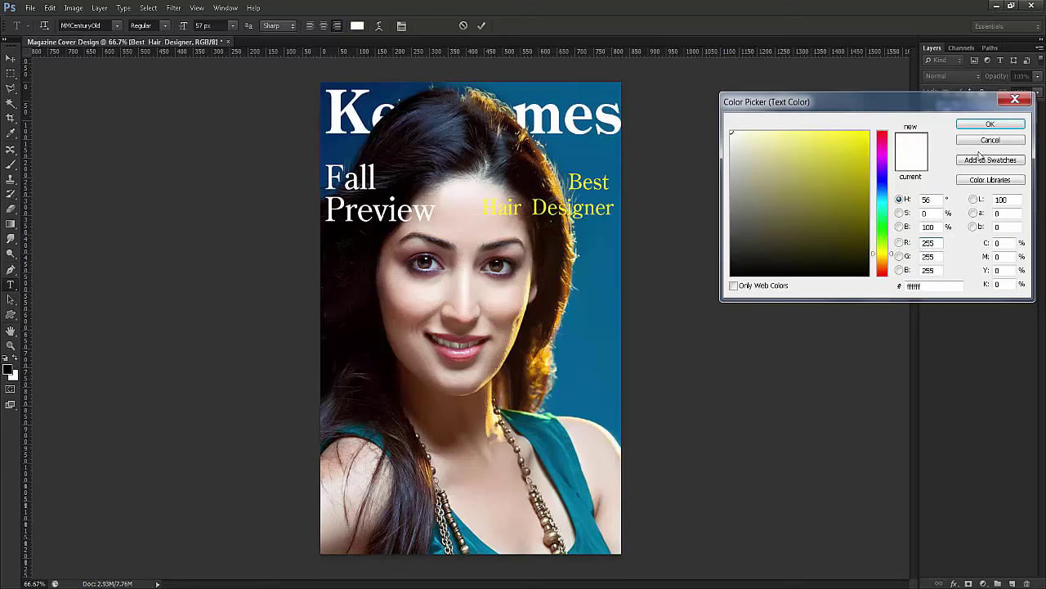
left_click(990, 124)
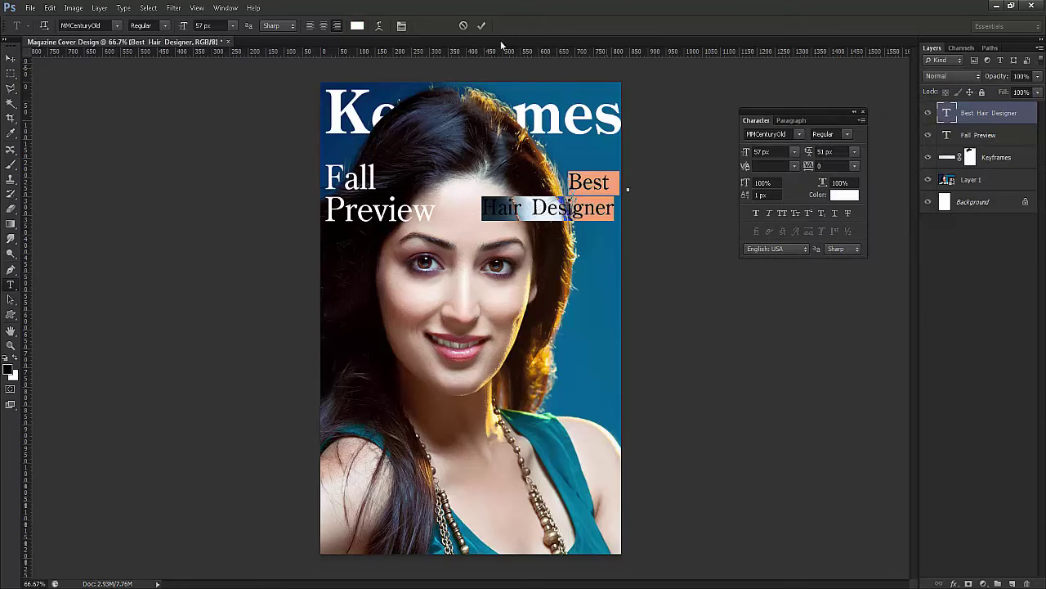
left_click(481, 26)
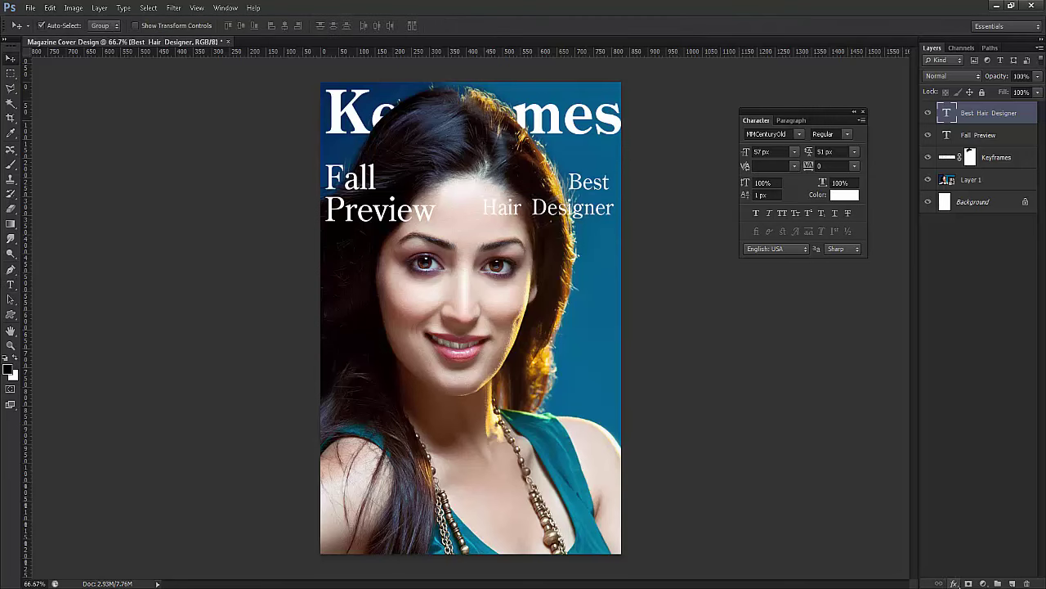
Step: Apply a 1 px black Stroke layer effect to the Best Hair Designer heading
left_click(954, 583)
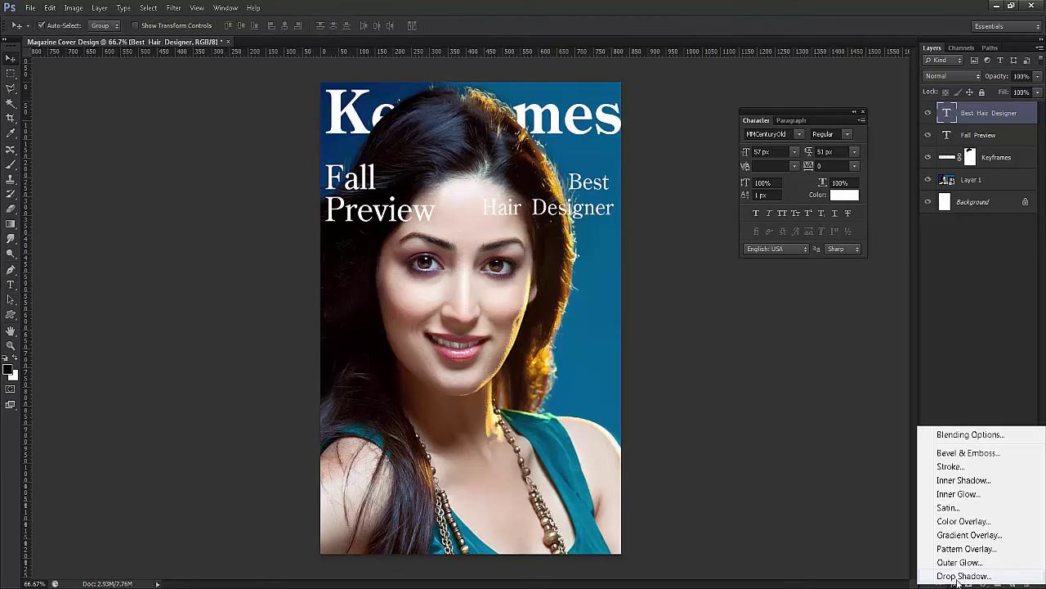
left_click(951, 466)
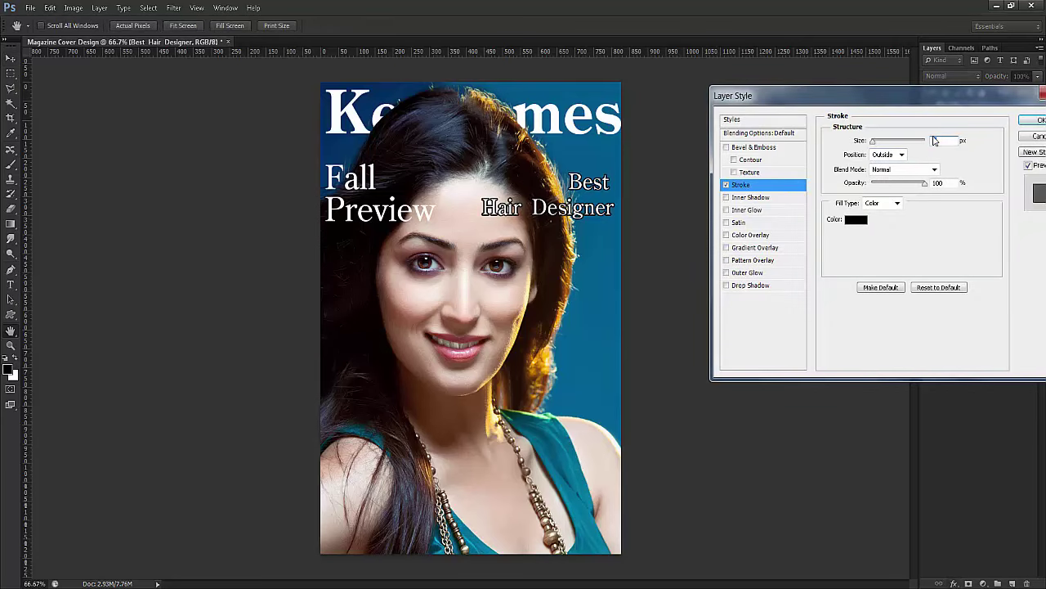
type("1")
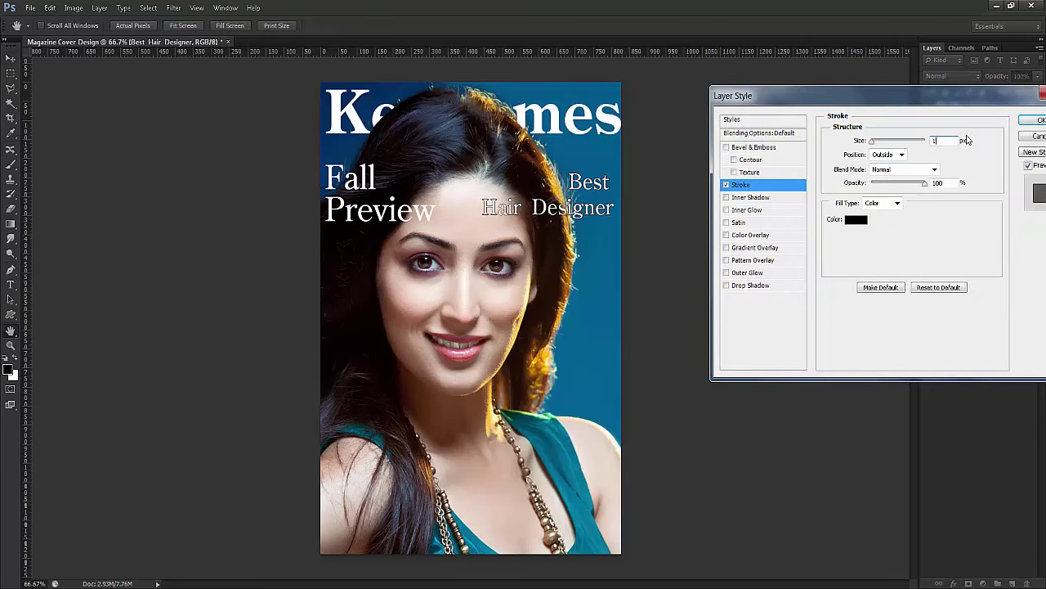
left_click(1036, 120)
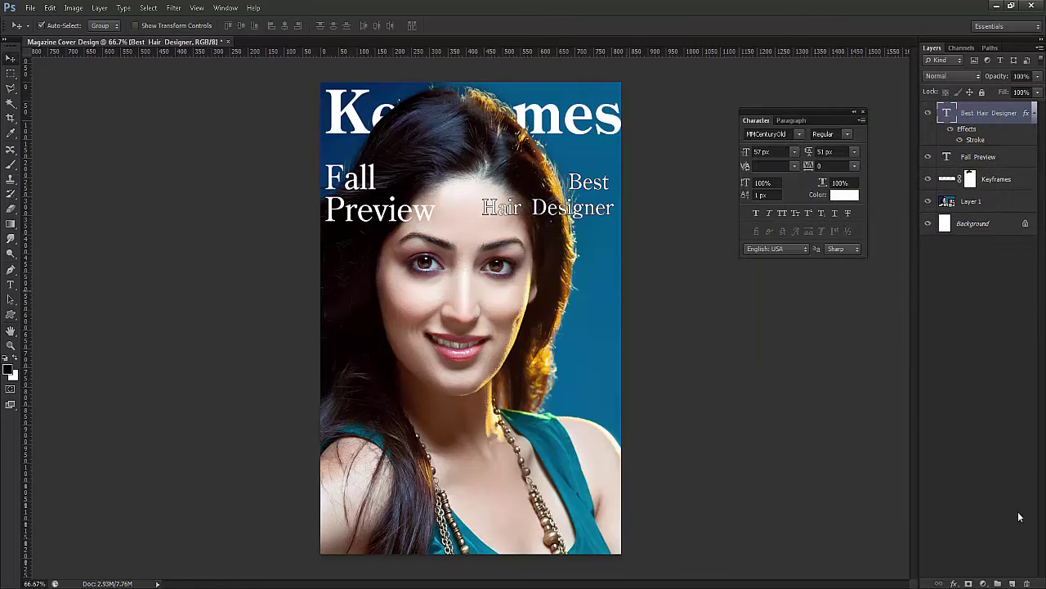
left_click(369, 194)
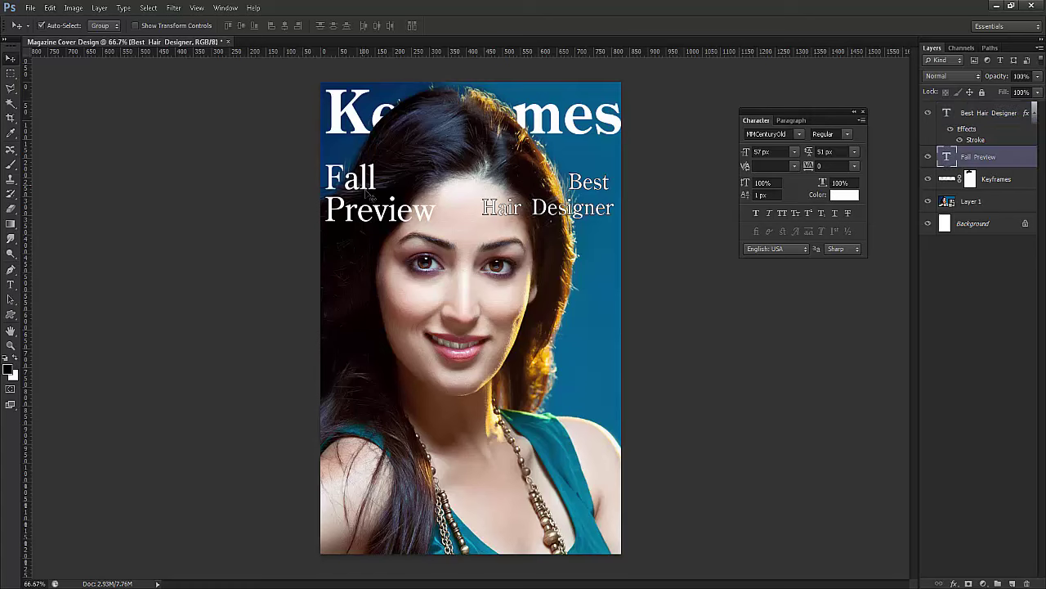
Step: Duplicate the Best Hair Designer heading just below itself and center-align the copy's text
left_click(588, 183)
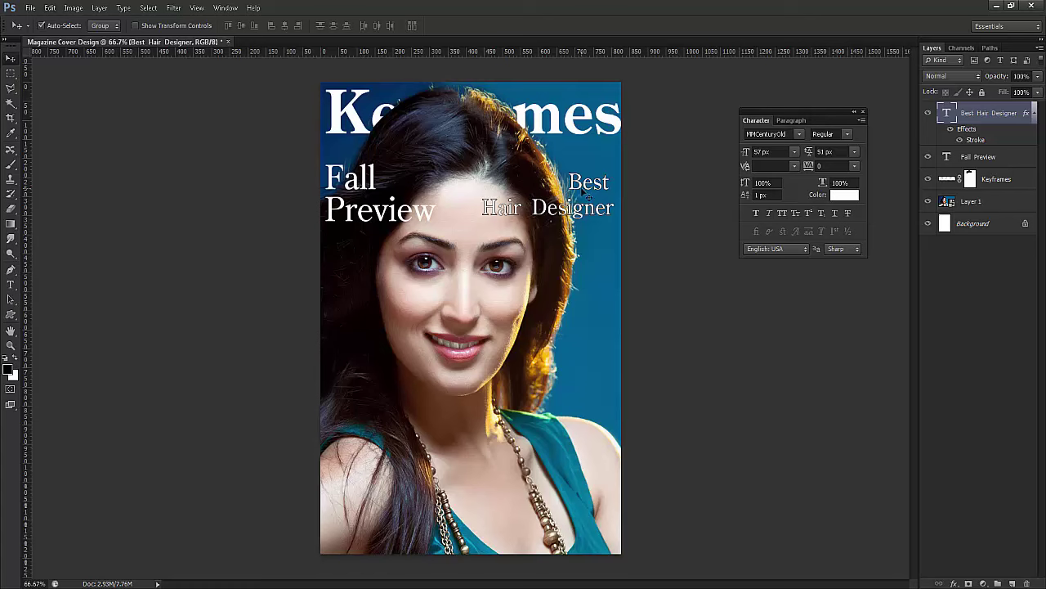
left_click_drag(587, 186, 594, 200)
key("Down")
key("Down")
key("Down")
key("Down")
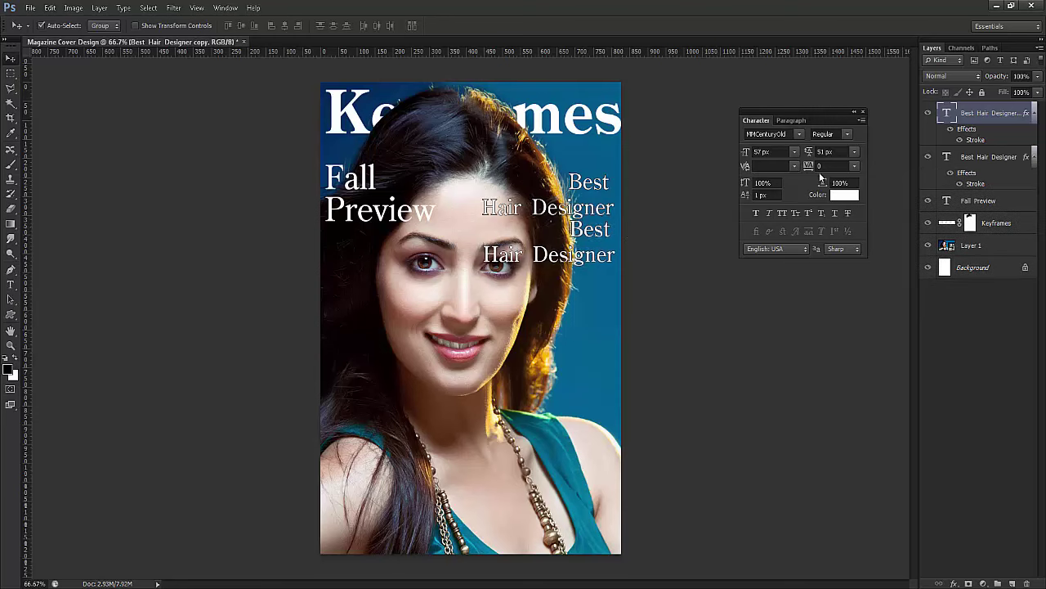
double_click(948, 113)
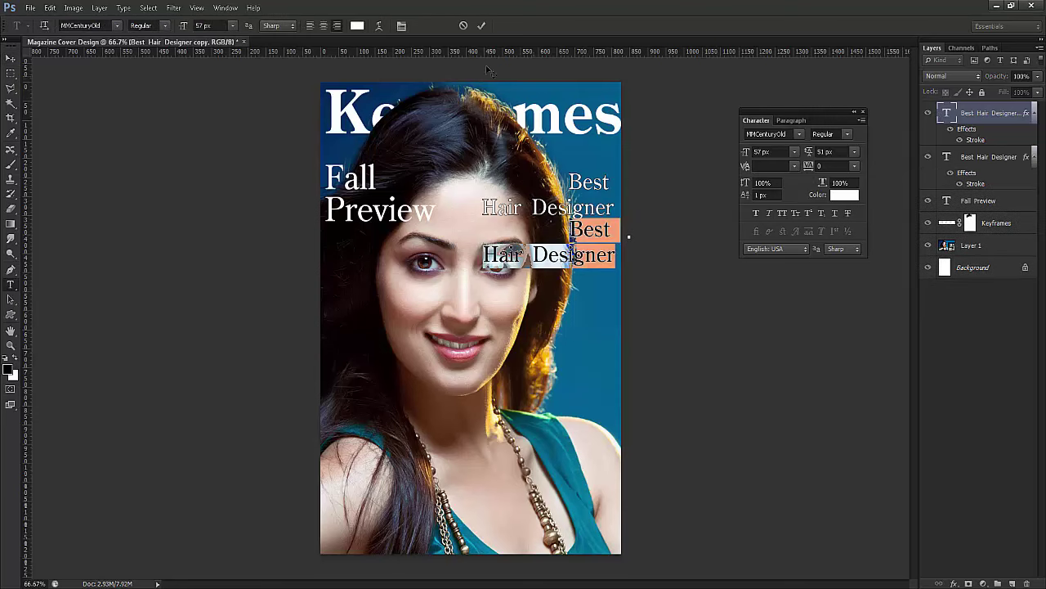
left_click(400, 26)
left_click(401, 26)
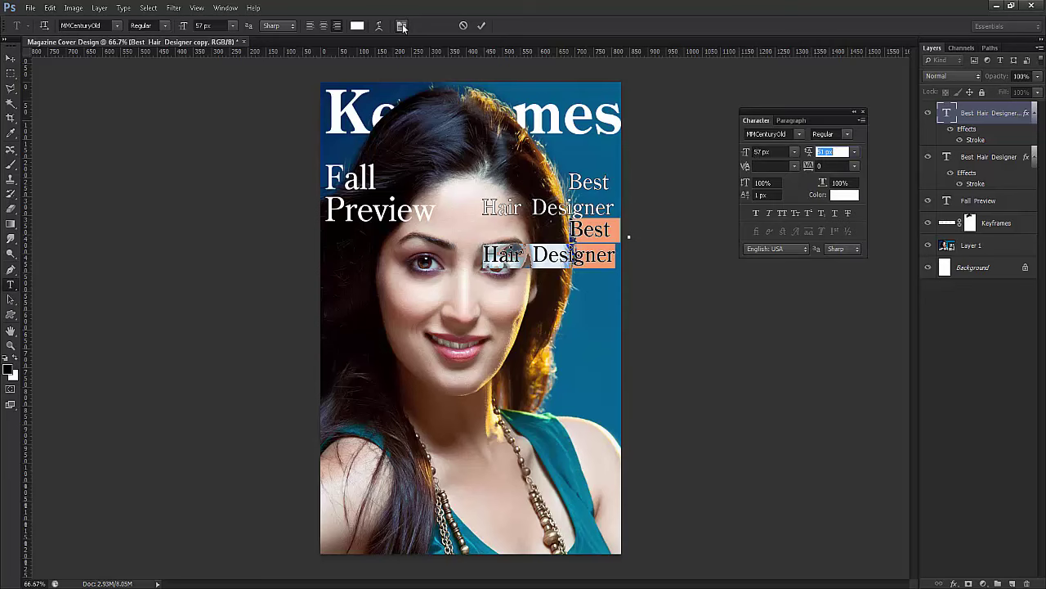
left_click(777, 134)
left_click(792, 120)
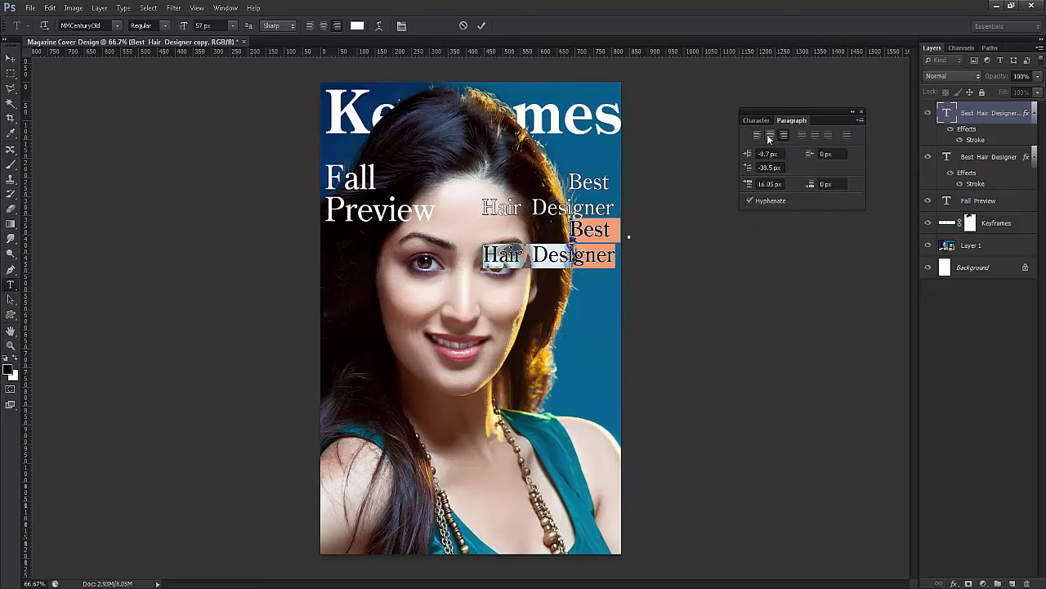
left_click(770, 135)
Step: Retype the copy as the designer's name and move it left under Hair Designer
double_click(947, 115)
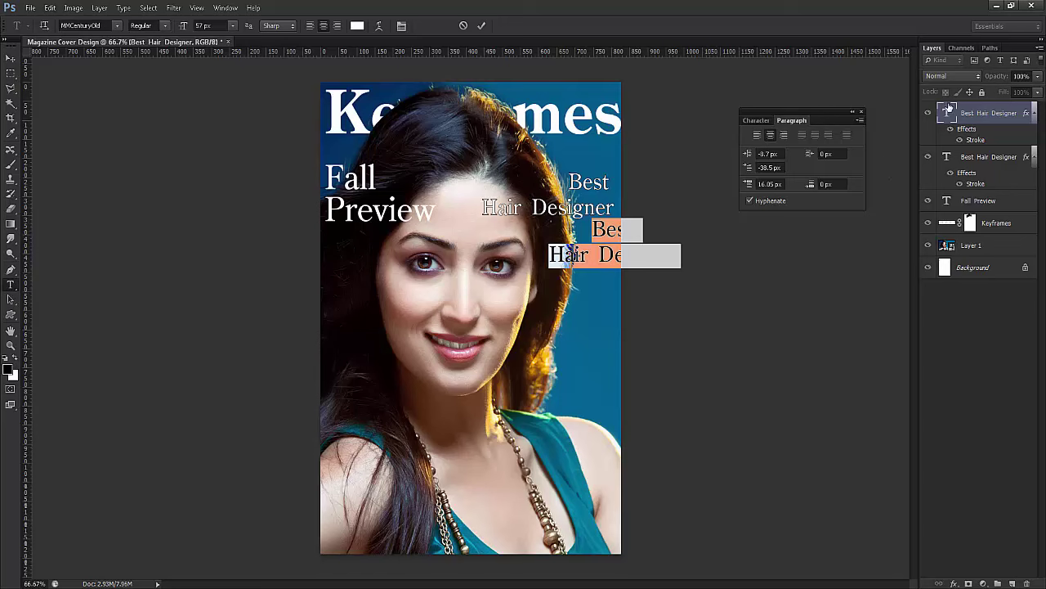
type("Ja")
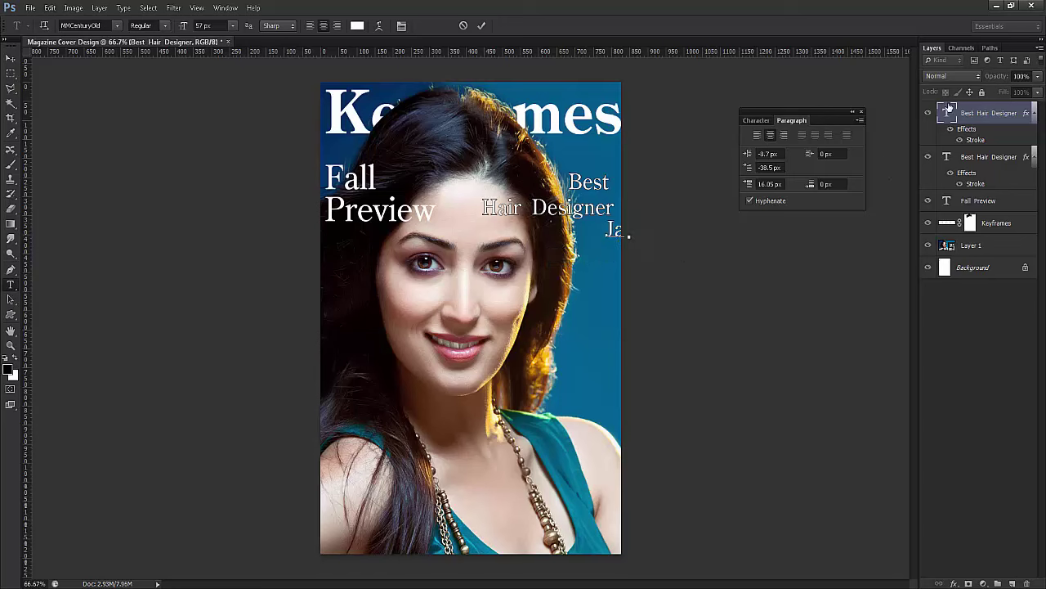
type("ve")
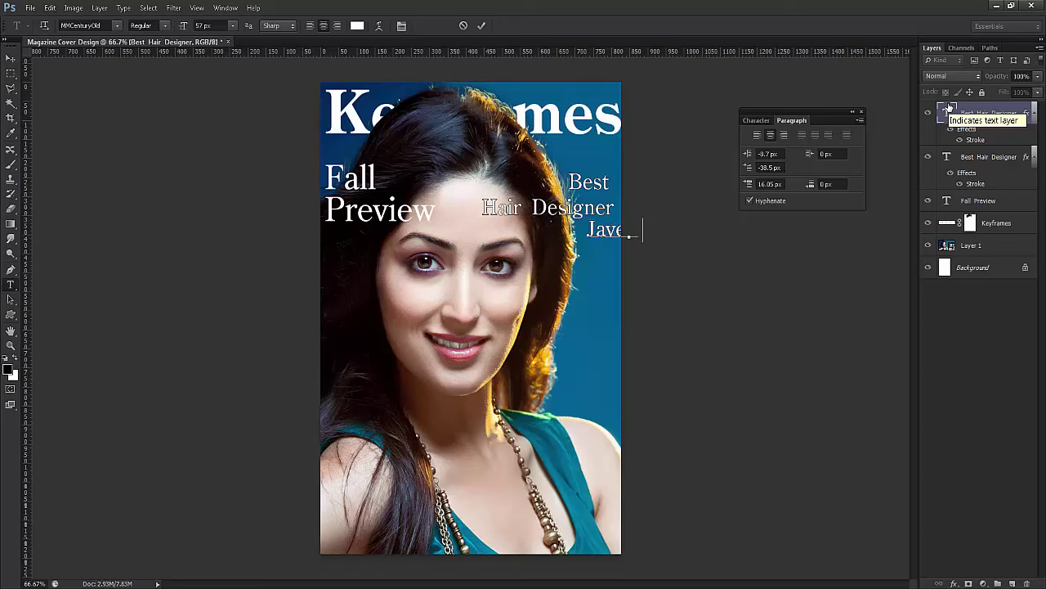
type("d")
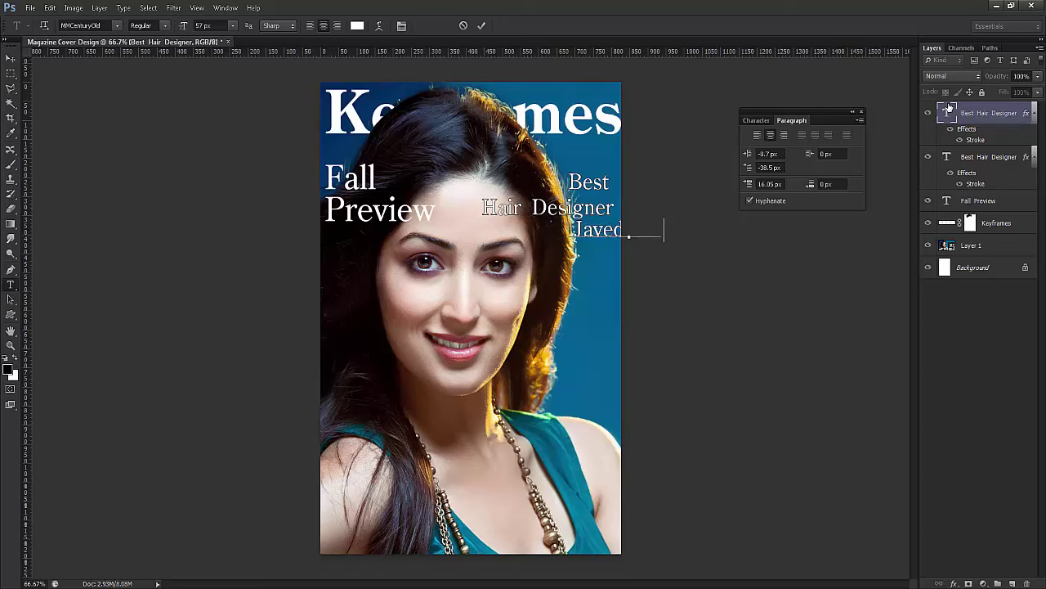
type(" H")
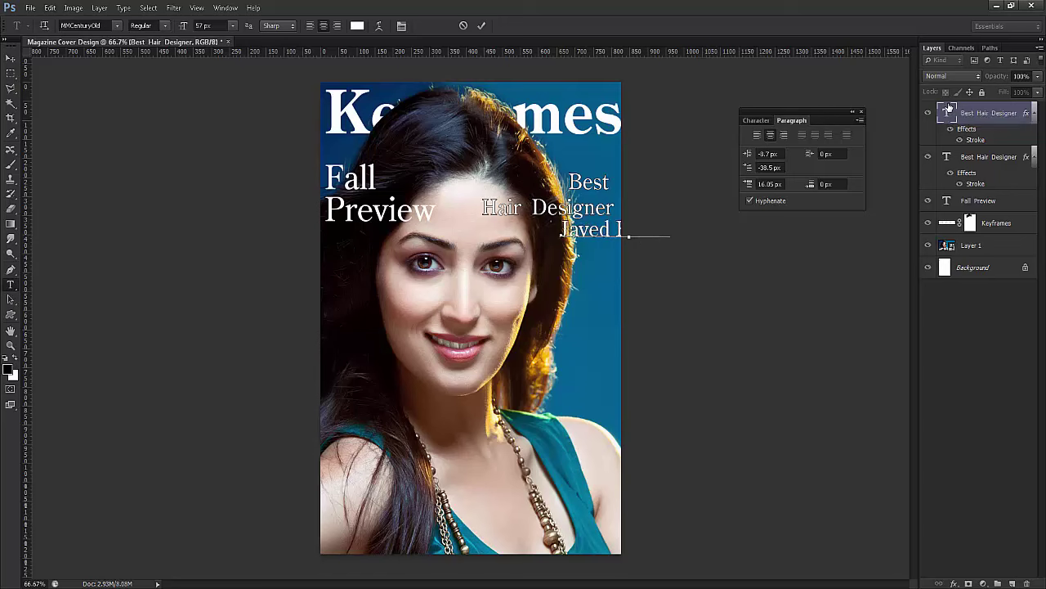
left_click(482, 25)
key("v")
left_click_drag(606, 234, 548, 237)
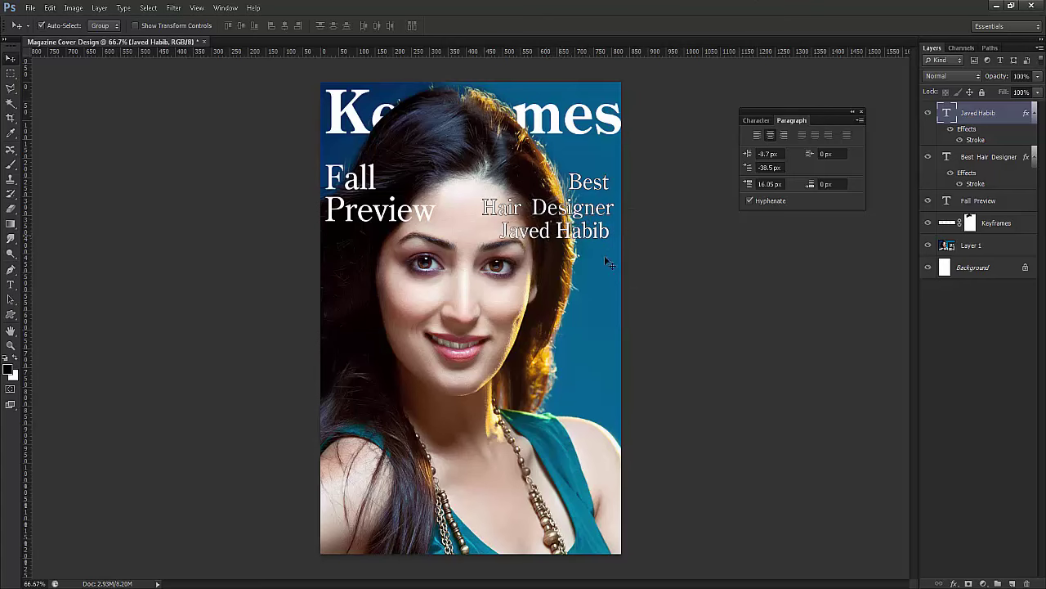
Step: Set the designer's name to 39 px in Bold style
double_click(946, 112)
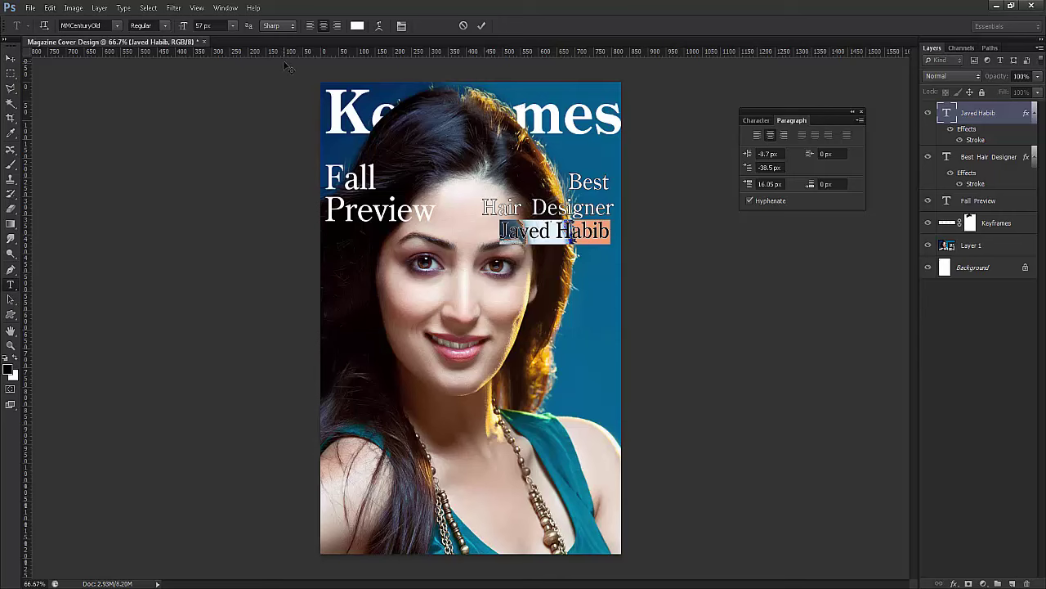
left_click(180, 27)
left_click_drag(180, 27, 166, 28)
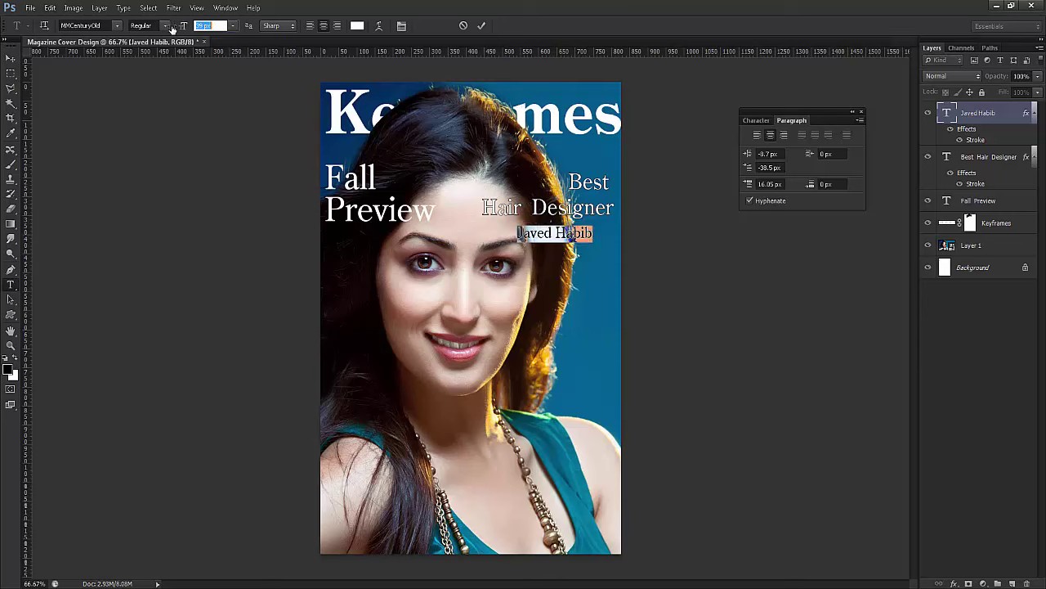
left_click(160, 26)
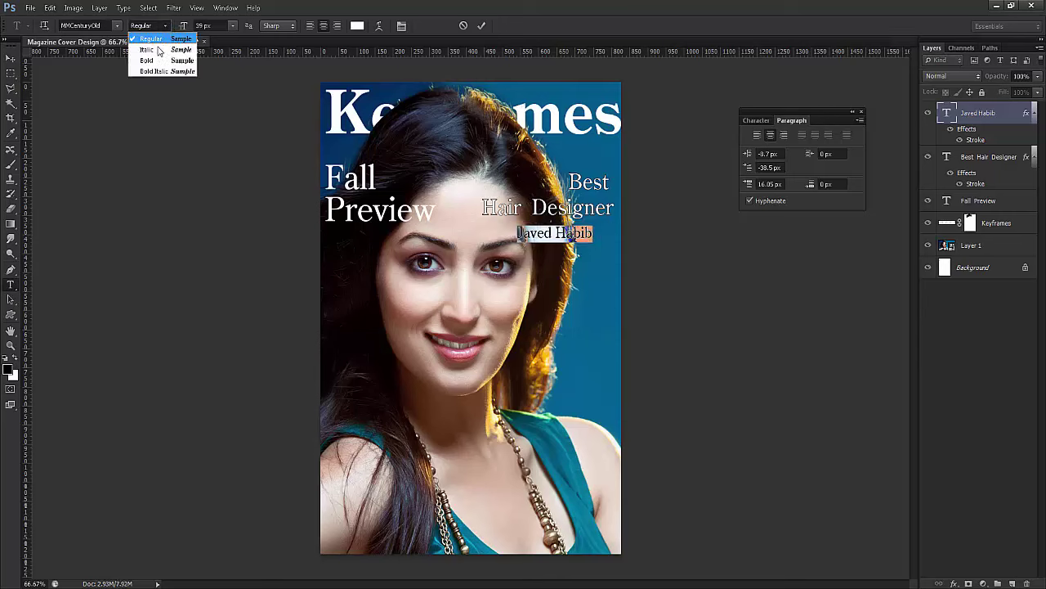
left_click(168, 62)
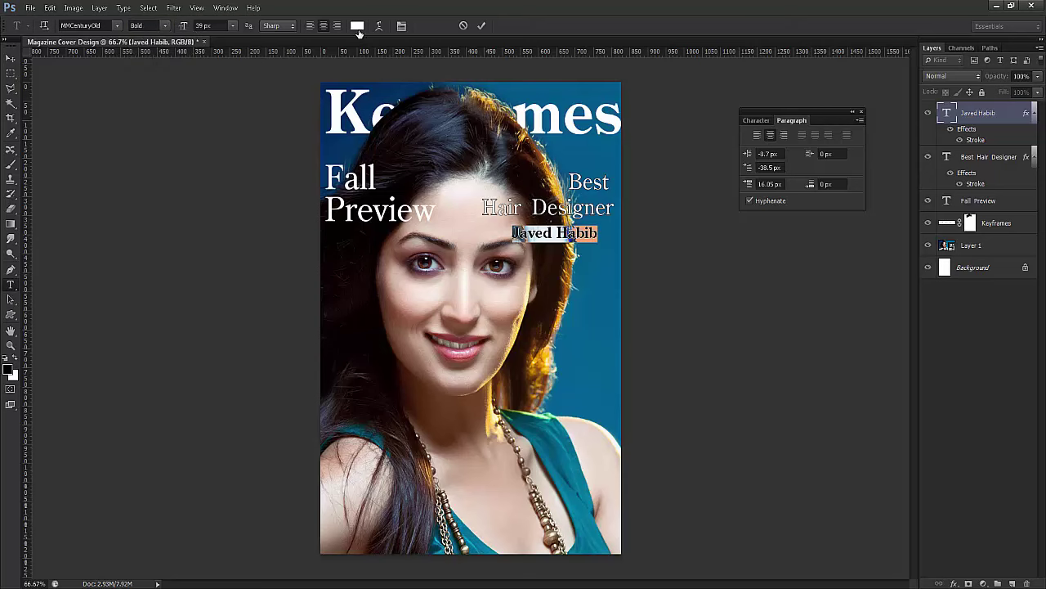
Step: Change the designer's name text colour to a deep red
left_click(357, 25)
left_click_drag(860, 205, 871, 120)
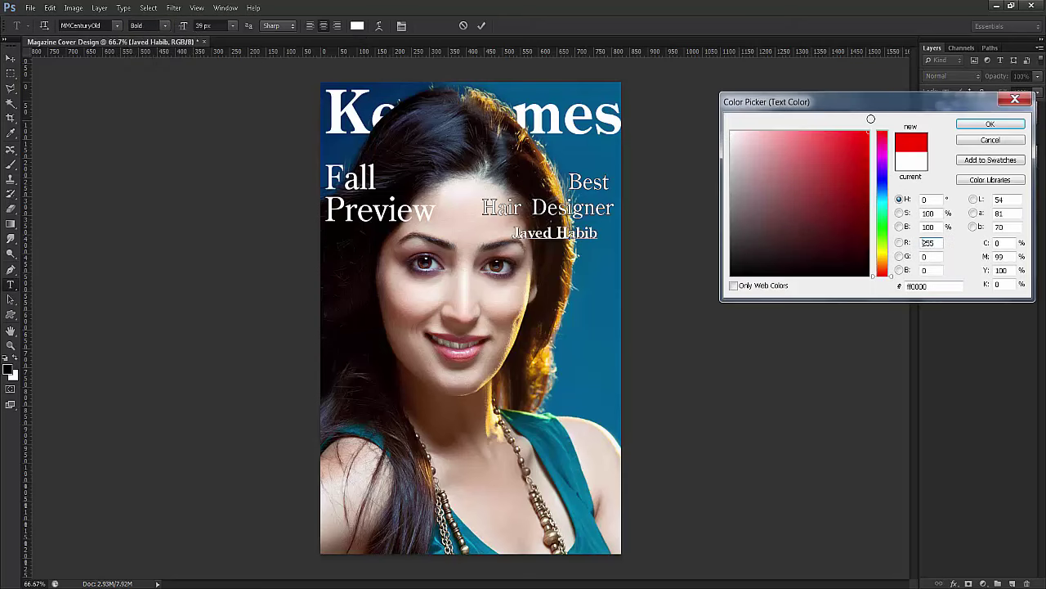
mouse_move(854, 165)
left_mouse_down()
mouse_move(875, 170)
mouse_move(882, 132)
mouse_move(869, 158)
left_mouse_up()
left_click(861, 166)
type("215")
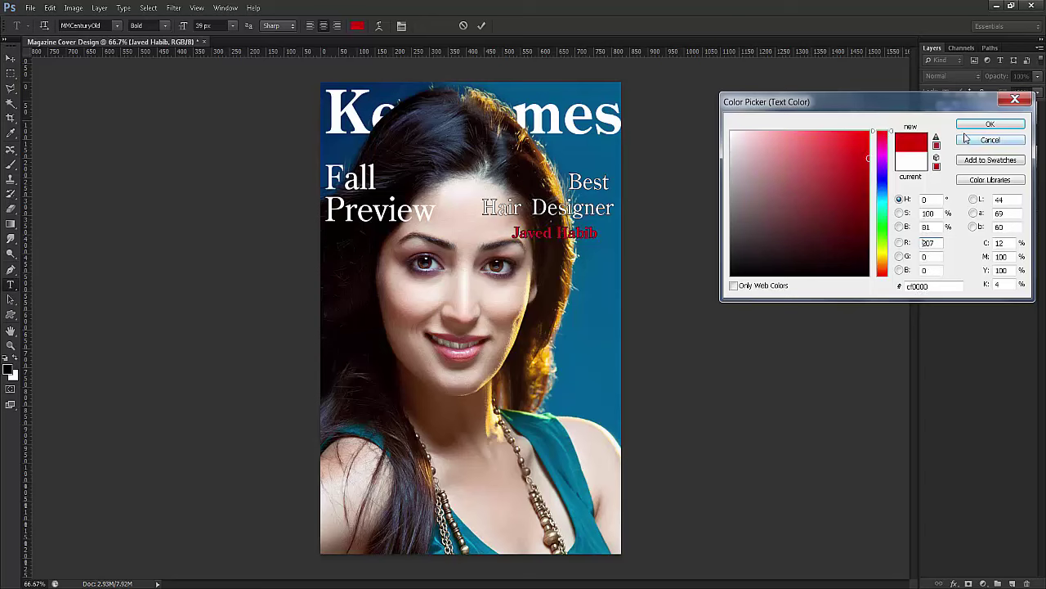
left_click(977, 124)
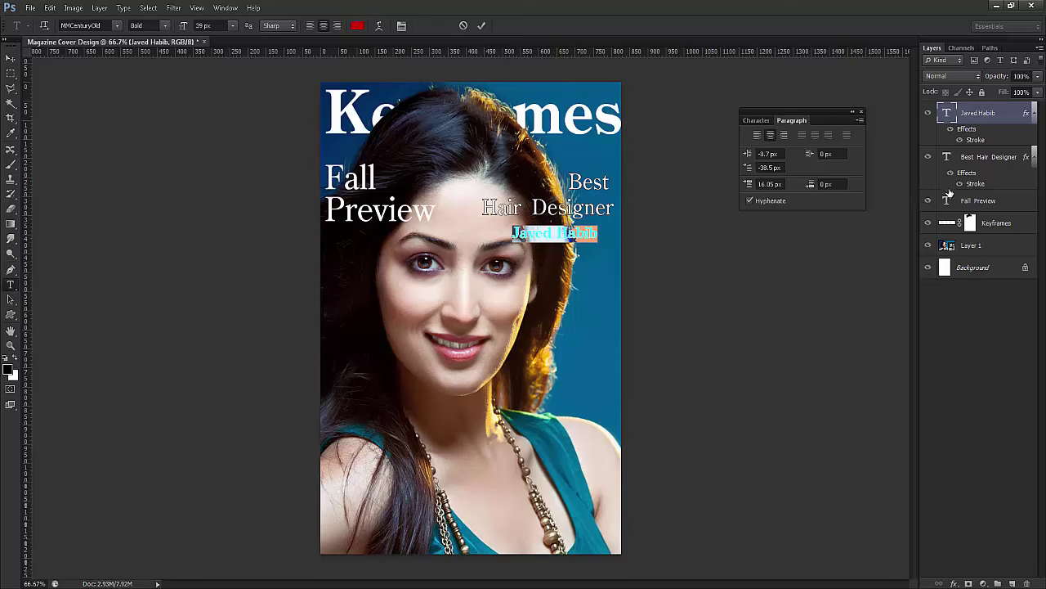
Step: Turn off the name's Stroke effect and nudge the name up under Hair Designer
left_click(972, 140)
double_click(973, 140)
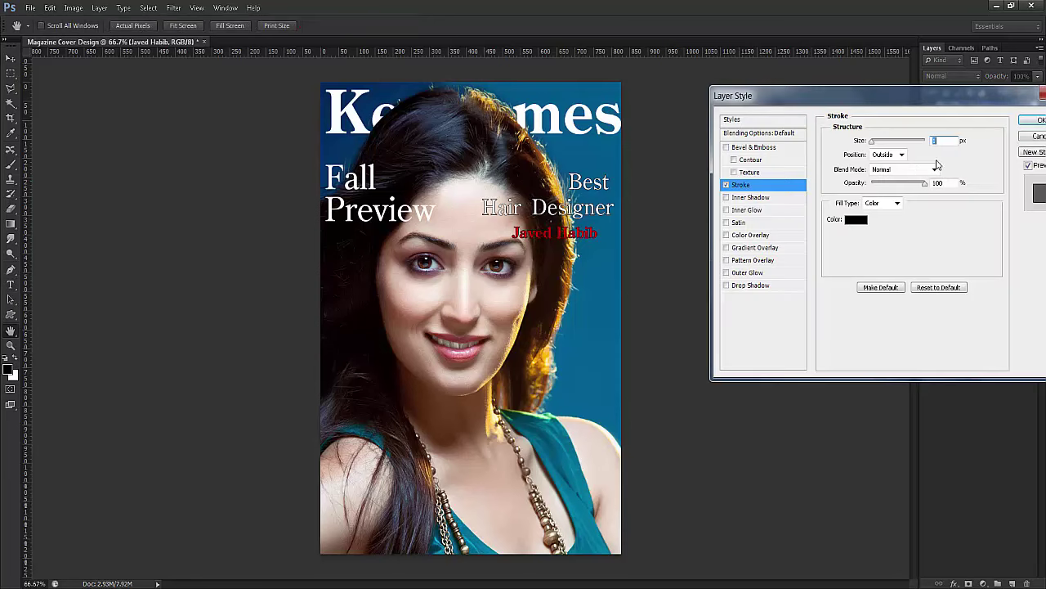
left_click(851, 221)
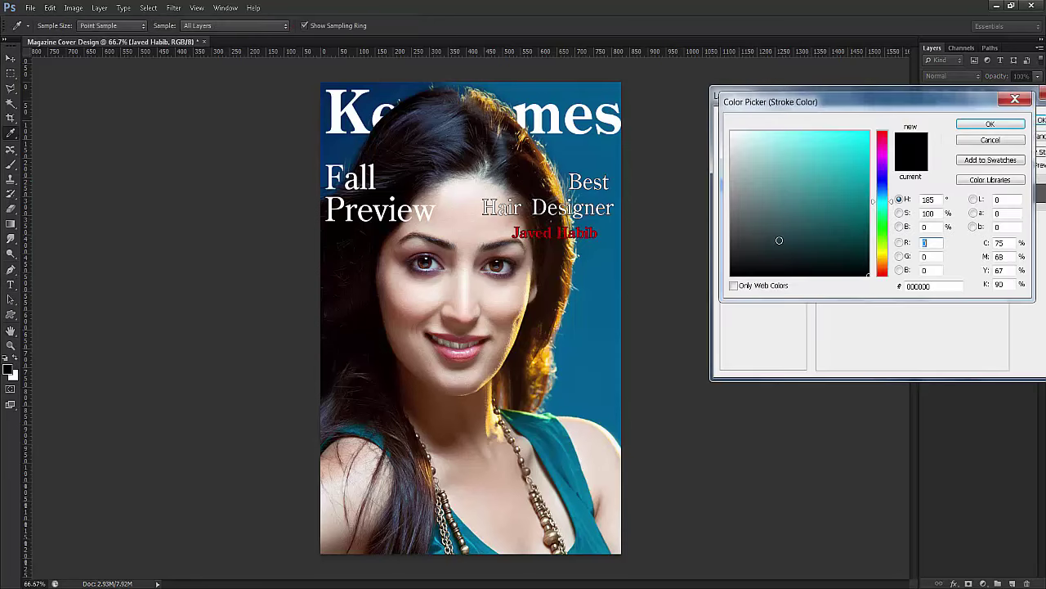
left_click_drag(780, 240, 717, 131)
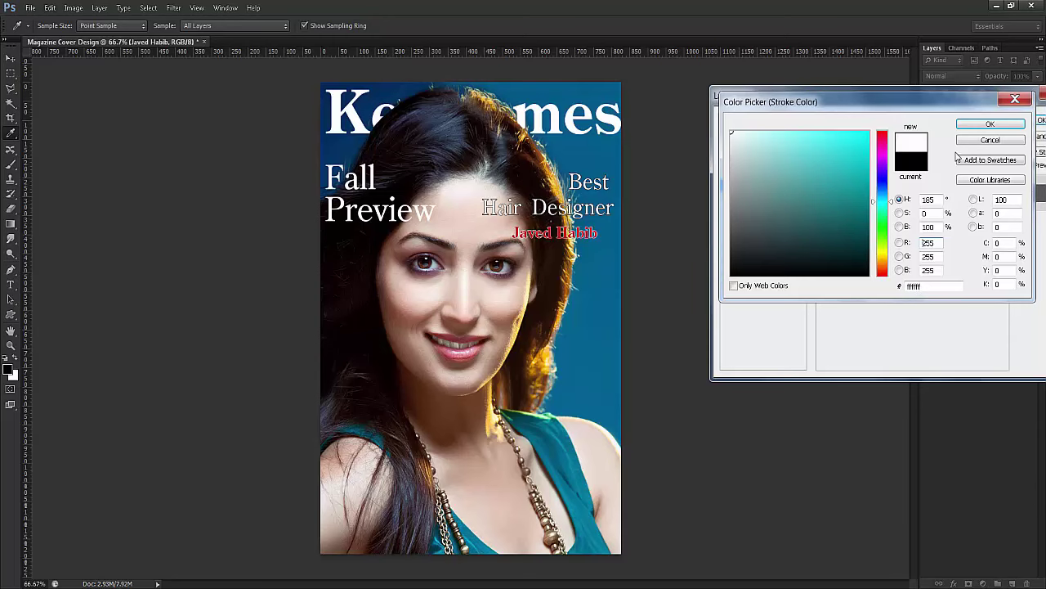
left_click(973, 125)
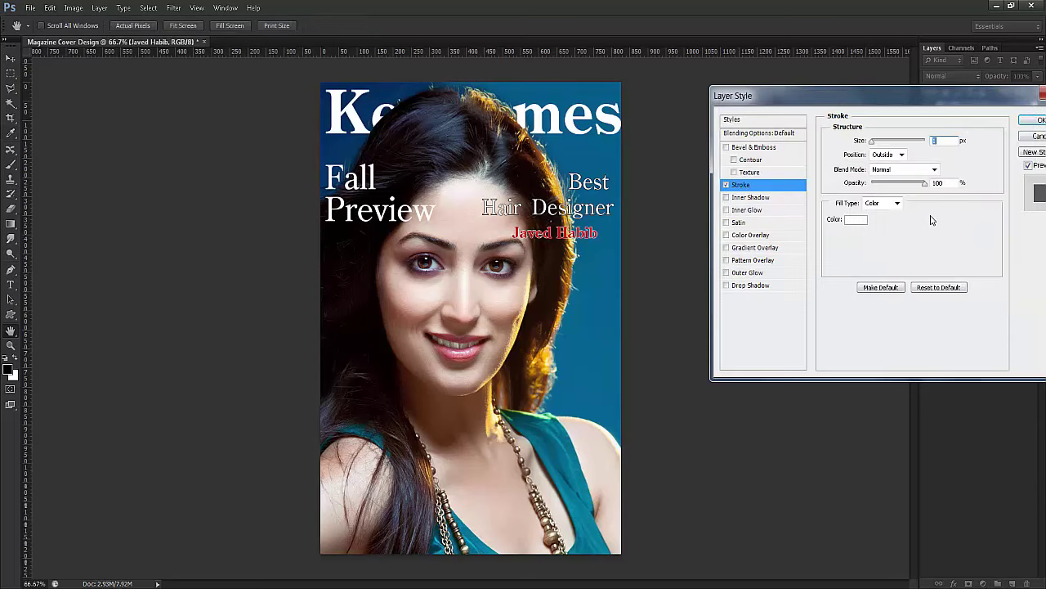
left_click(727, 185)
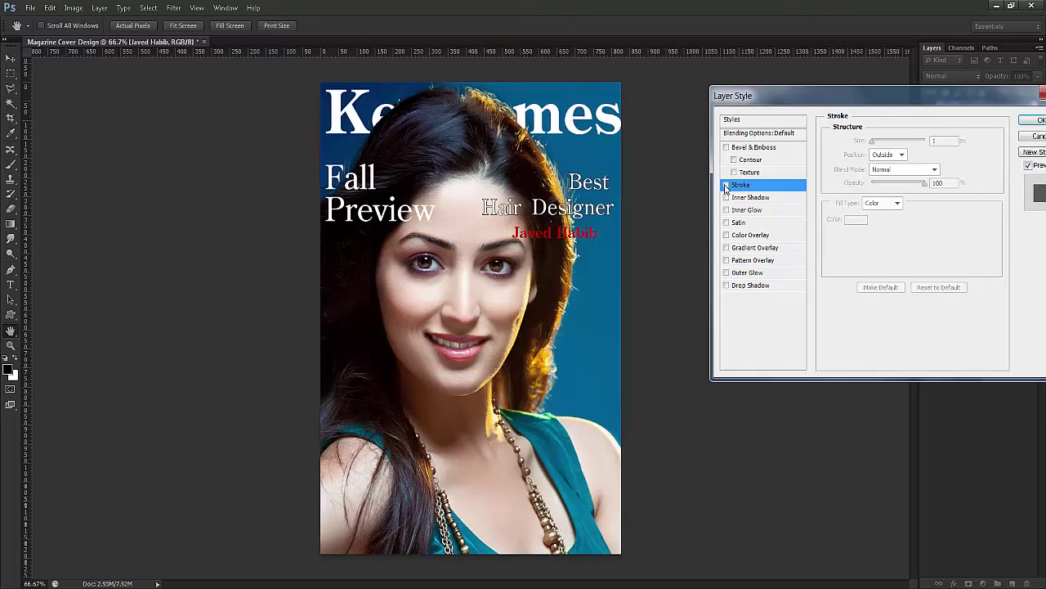
left_click(1033, 121)
left_click_drag(576, 238, 590, 230)
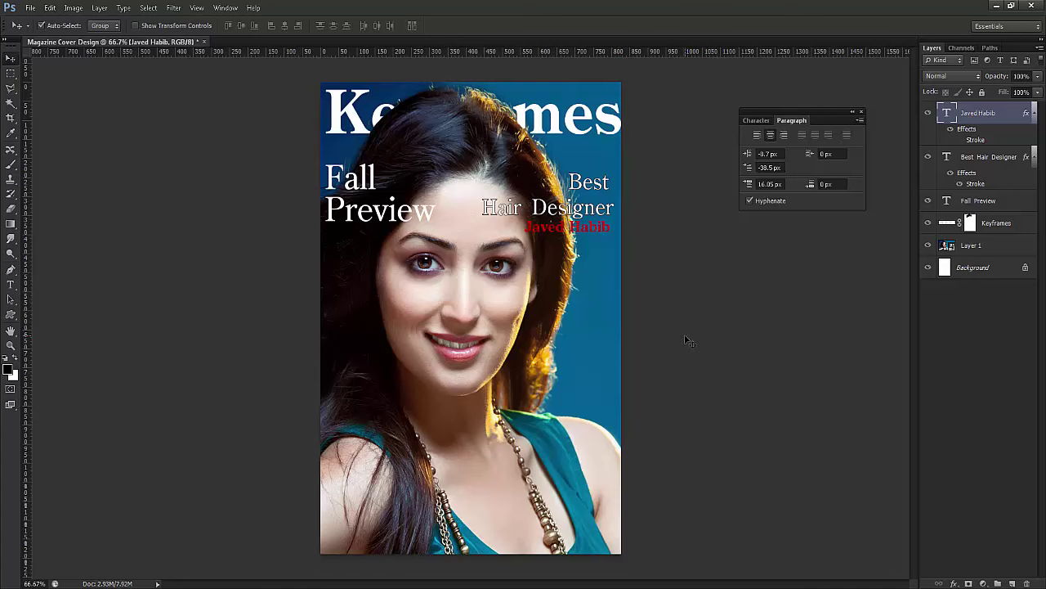
Step: View the cover at 100%, nudge the name down, and rasterize the name layer
key("ctrl+plus")
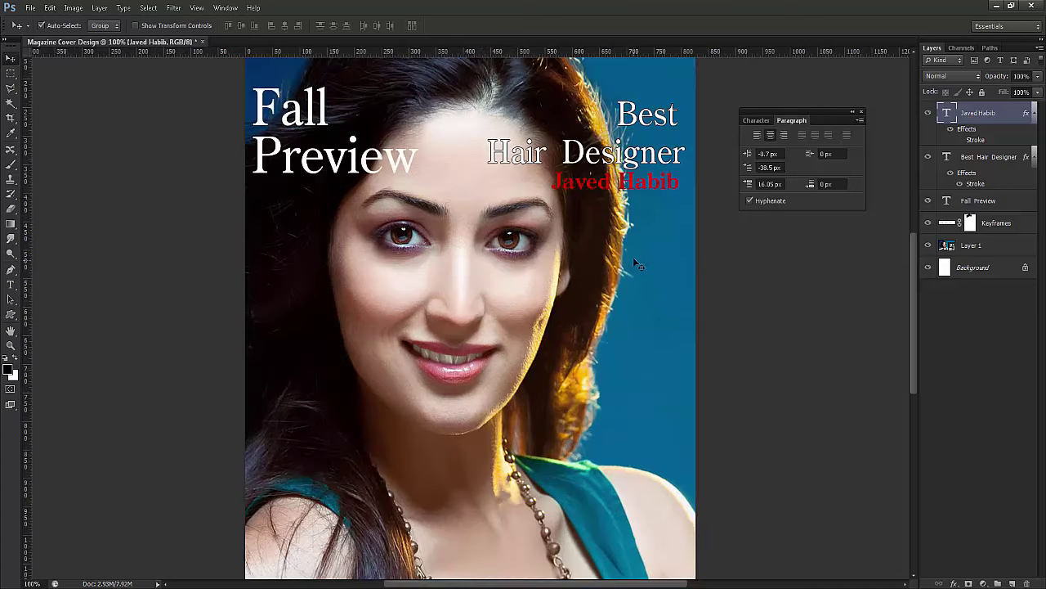
left_click(10, 75)
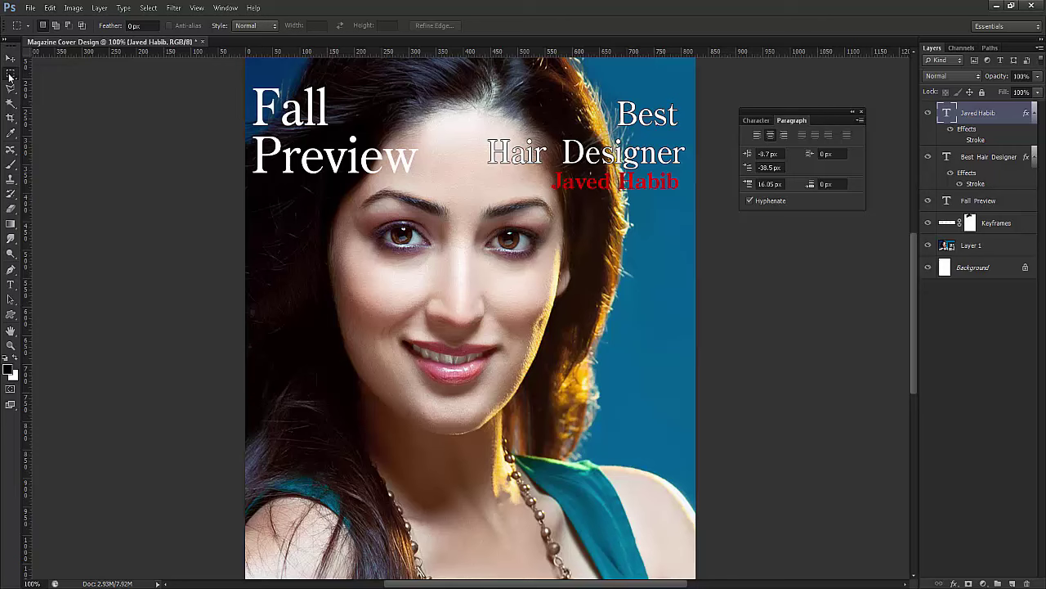
left_click(10, 59)
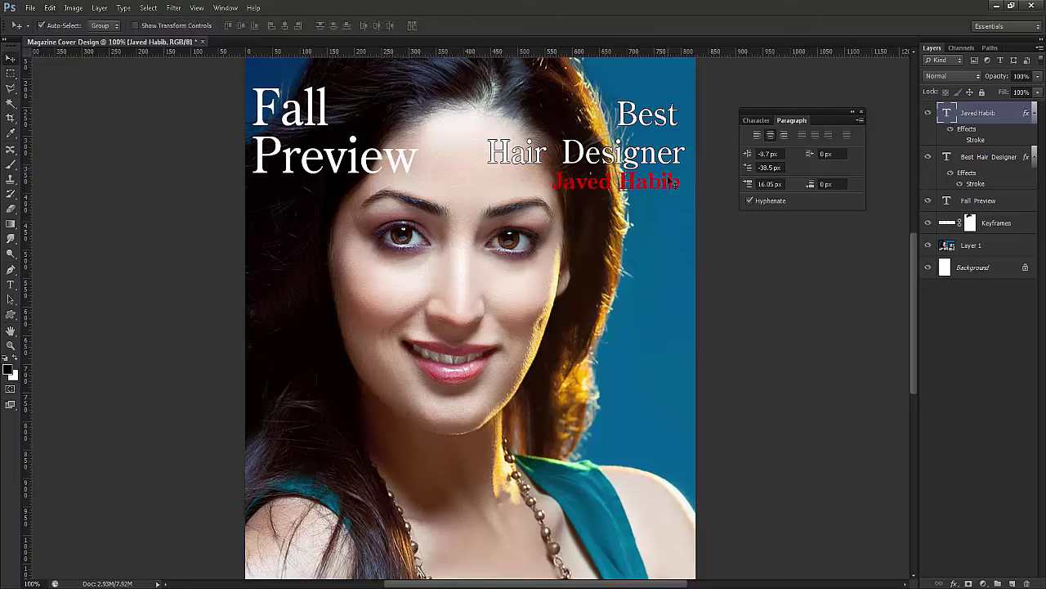
key("Down")
key("Down")
key("Down")
key("Down")
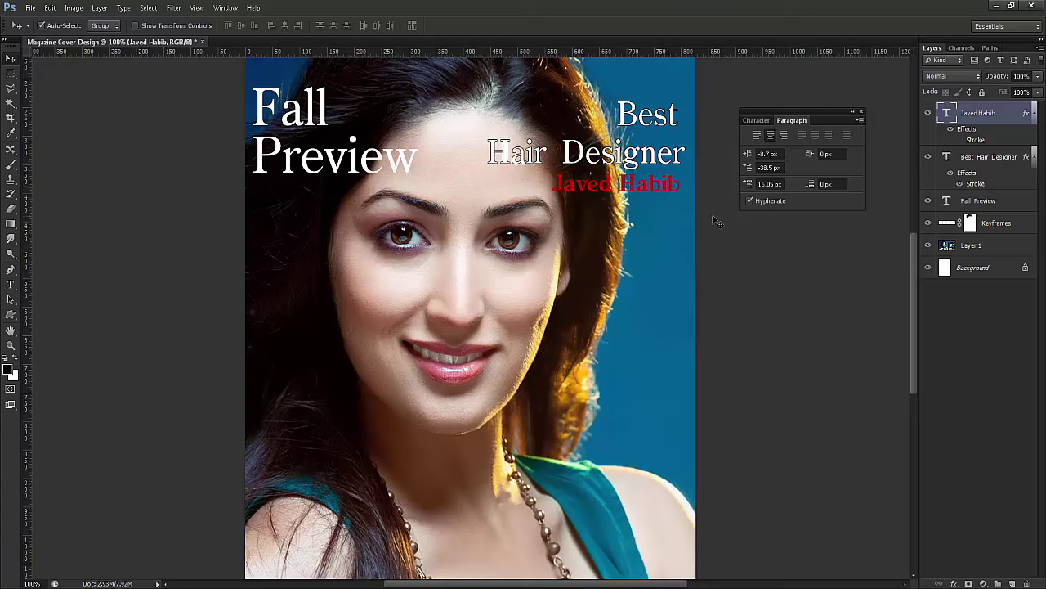
right_click(983, 120)
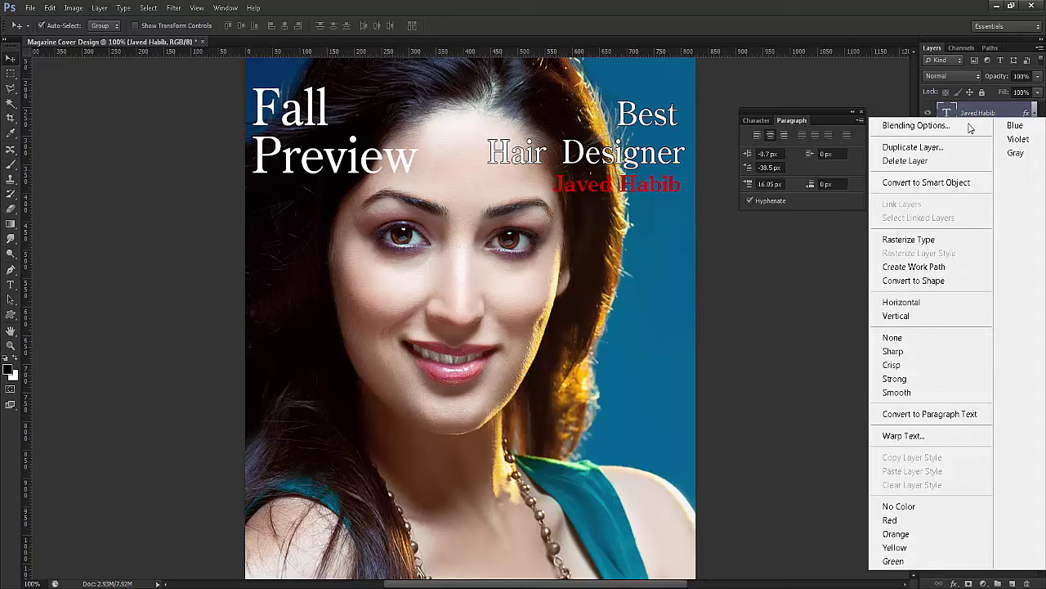
left_click(917, 241)
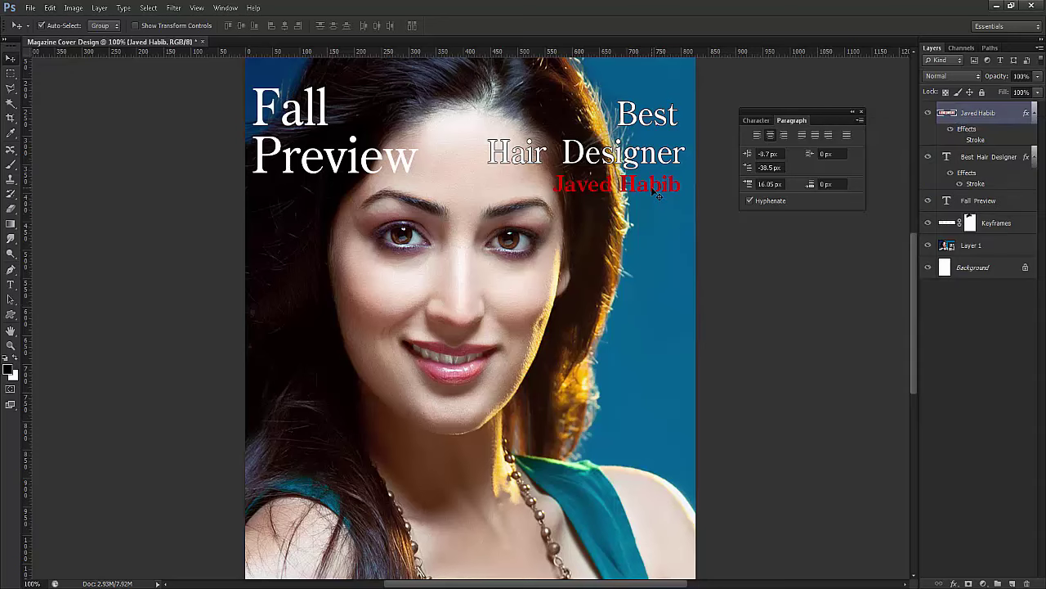
Step: Rasterize Best Hair Designer, then align both layers' right edges
left_click(975, 160)
right_click(976, 158)
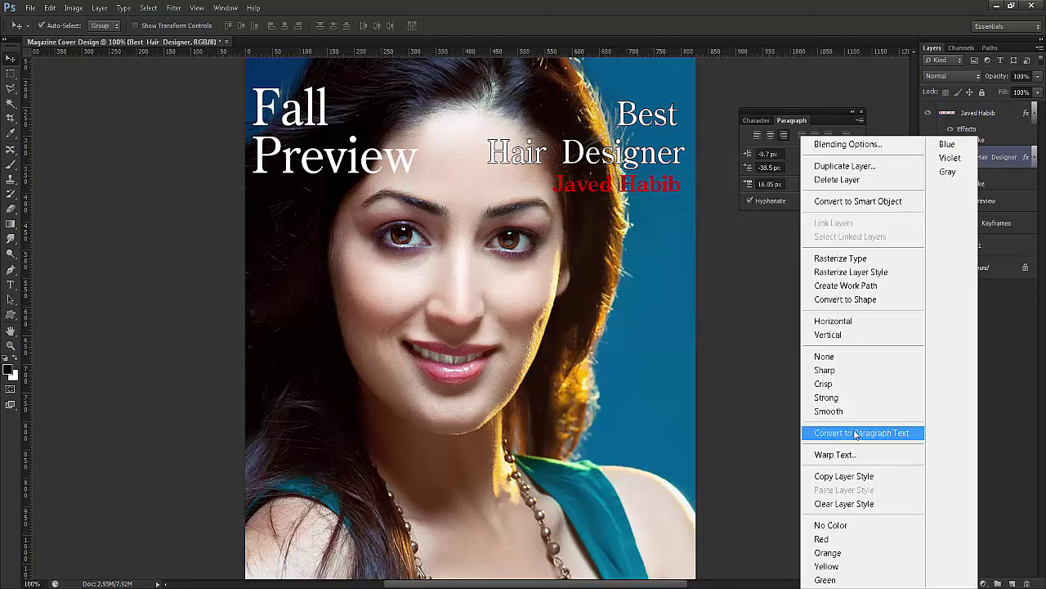
left_click(876, 258)
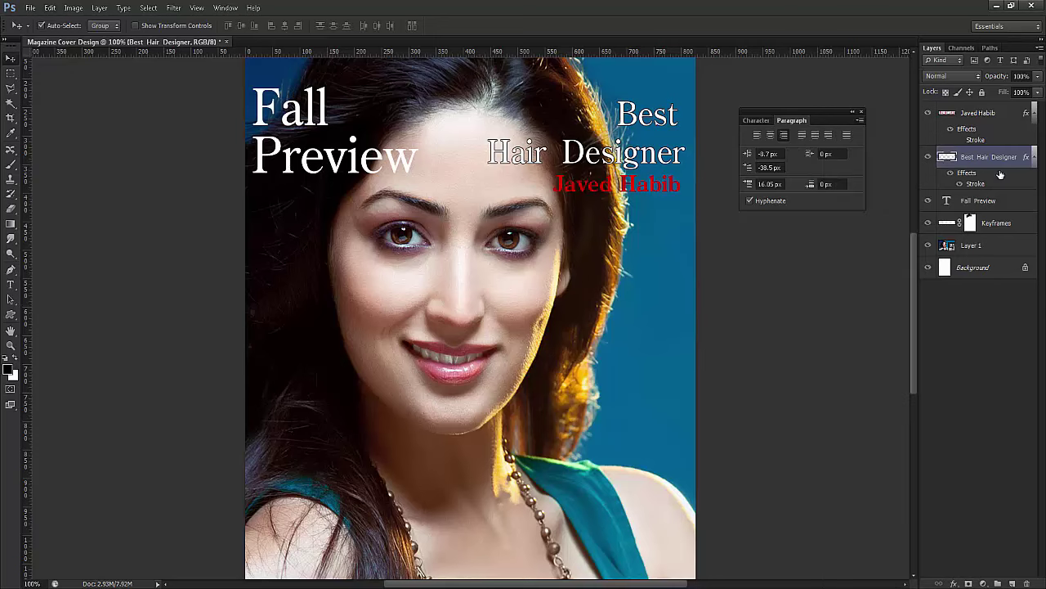
left_click(980, 114, "shift")
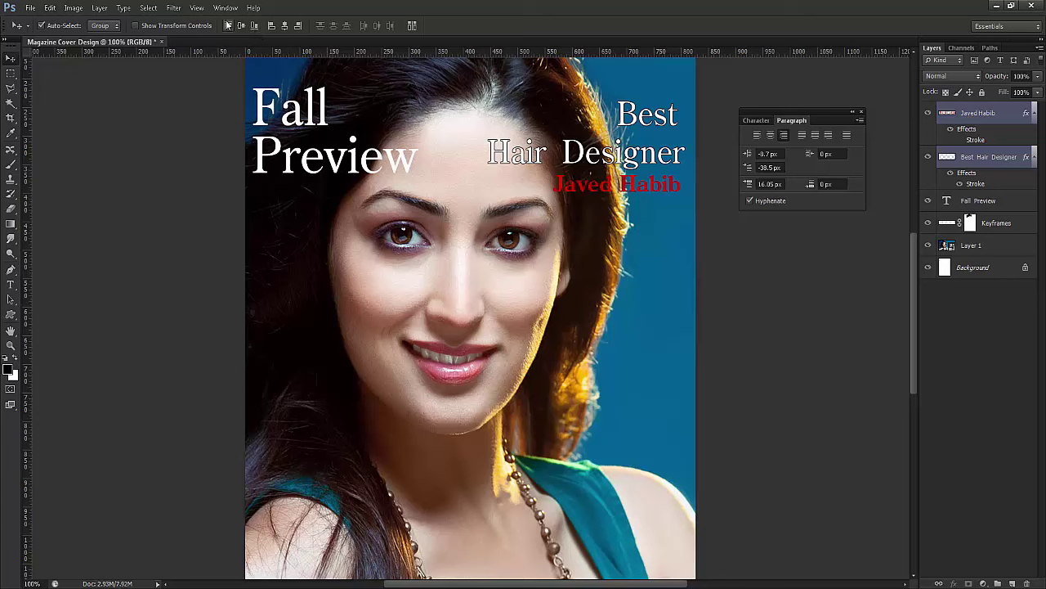
left_click(298, 30)
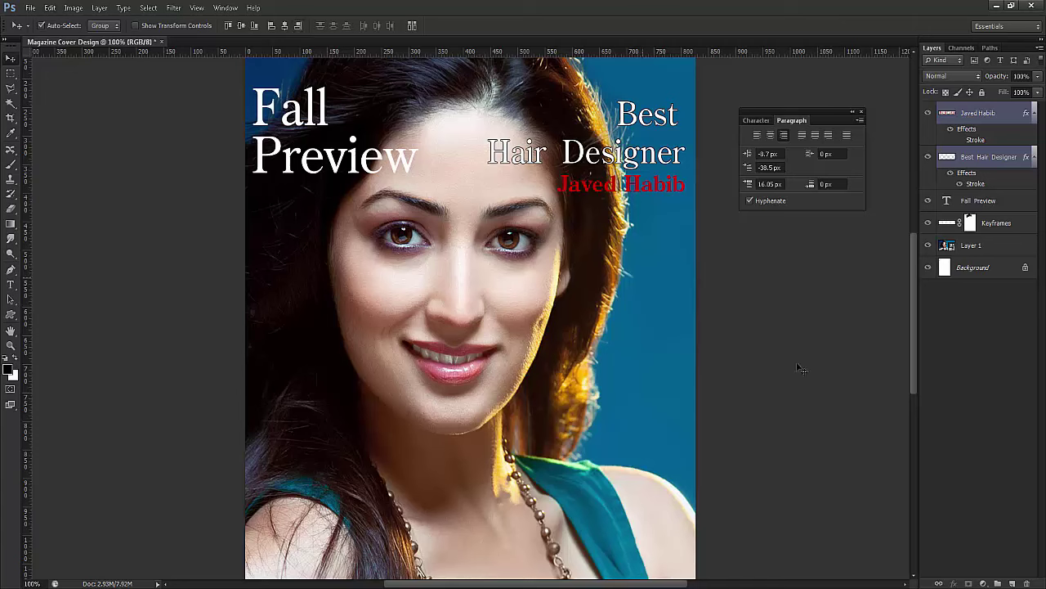
left_click(958, 354)
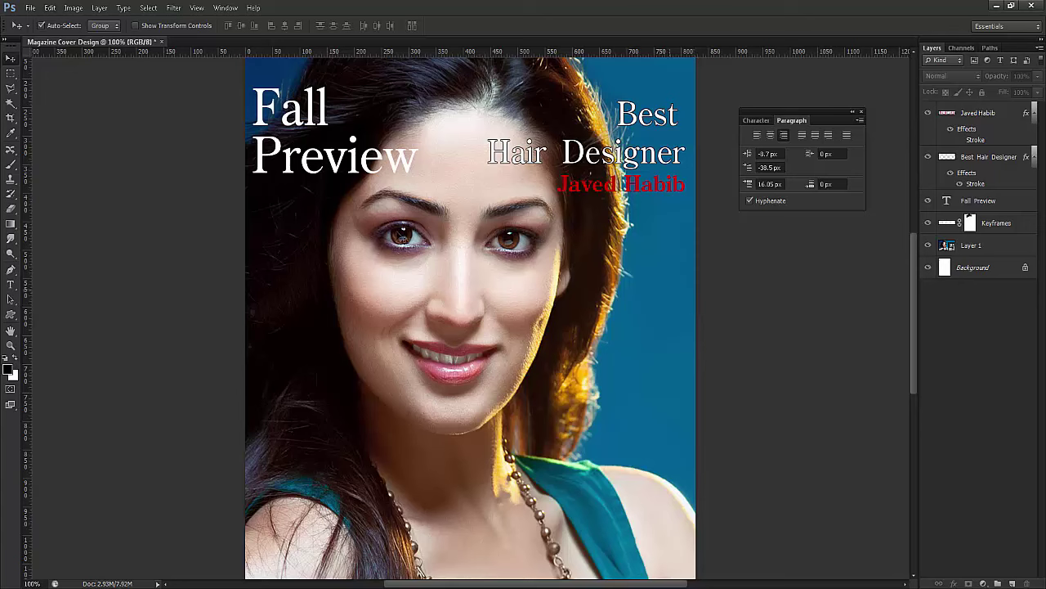
Step: Draw a circular elliptical-marquee selection over the hair at the cover's left
left_click(10, 72)
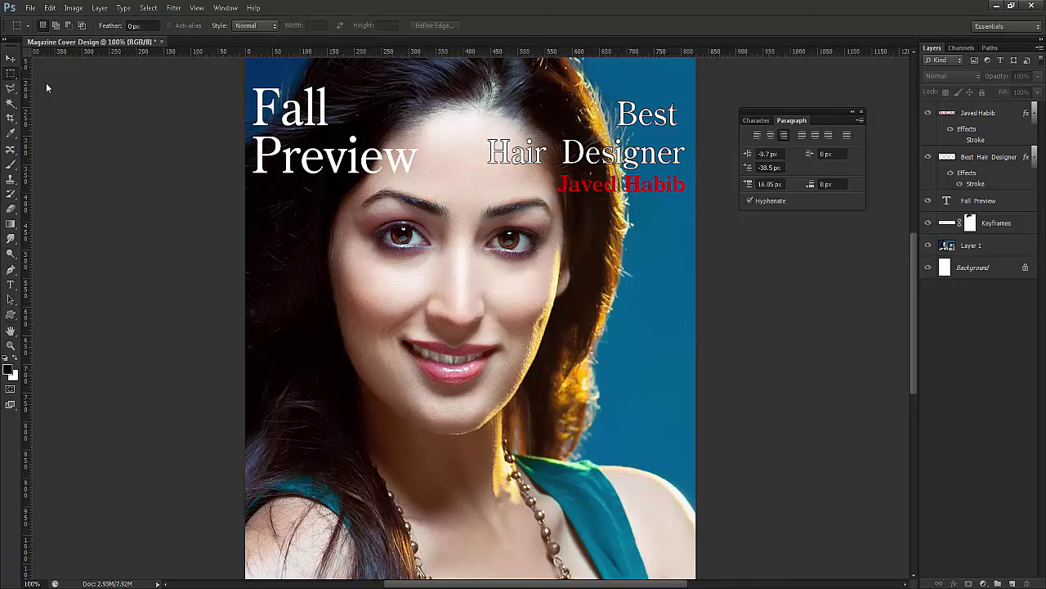
right_click(11, 73)
left_click(65, 85)
key("ctrl+minus")
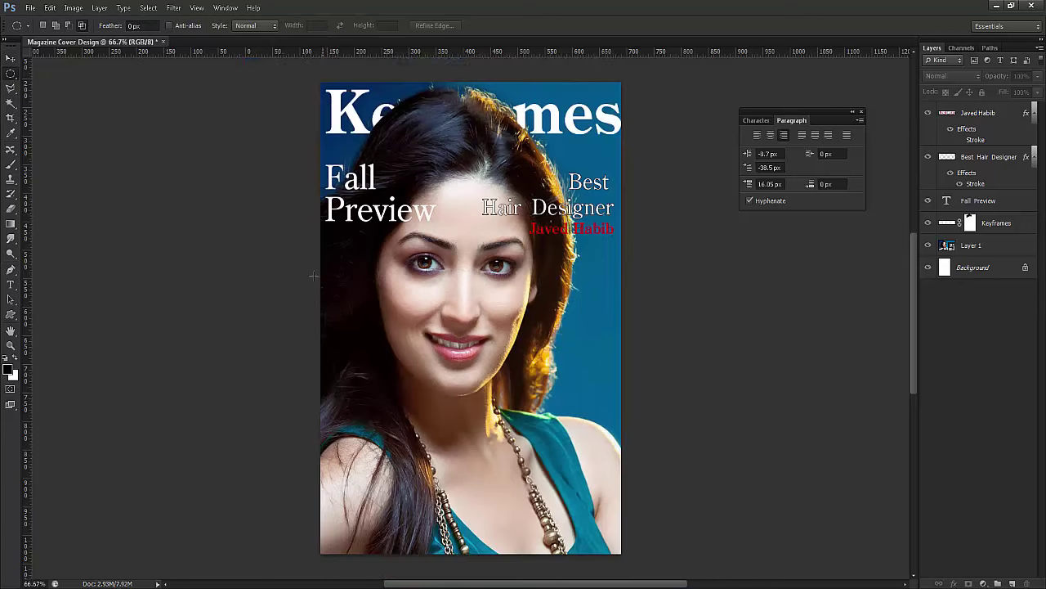
left_click_drag(349, 390, 372, 442)
left_click(46, 26)
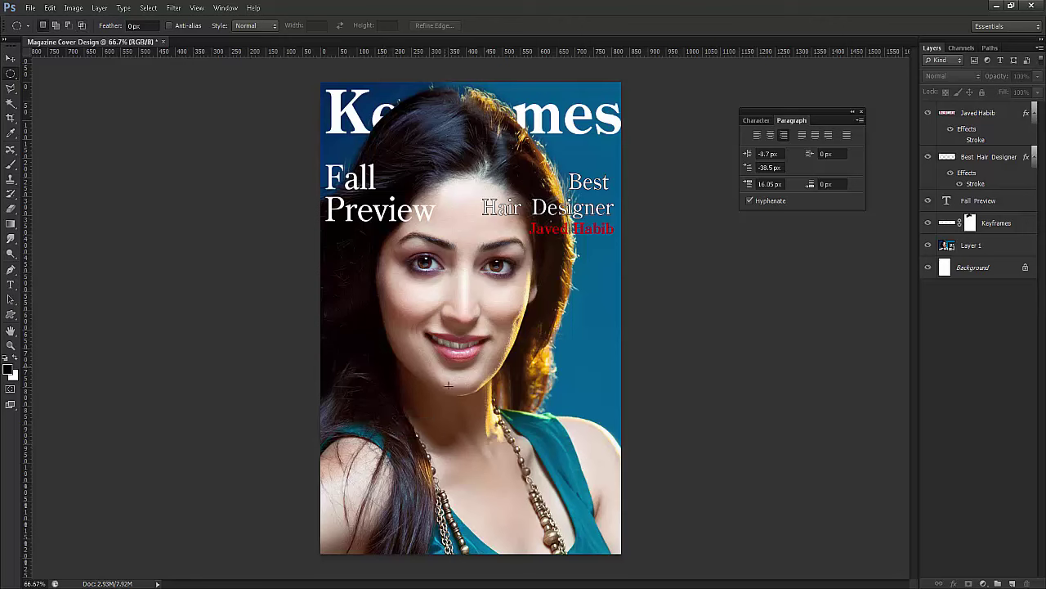
left_click_drag(354, 385, 400, 448)
Step: Add a new layer above the name and set the foreground colour to brownish orange
left_click(970, 115)
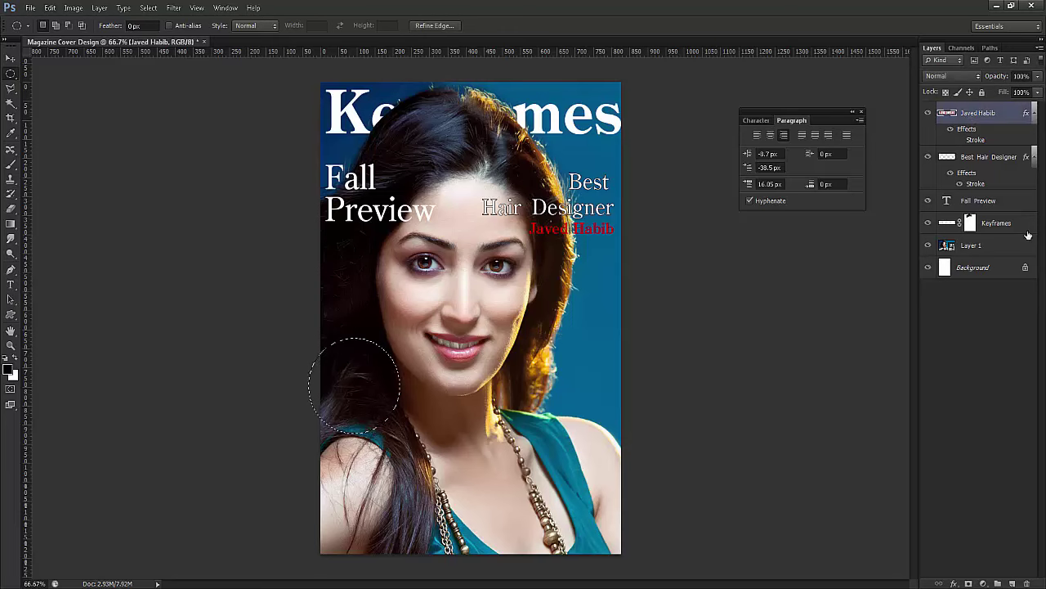
left_click(1012, 583)
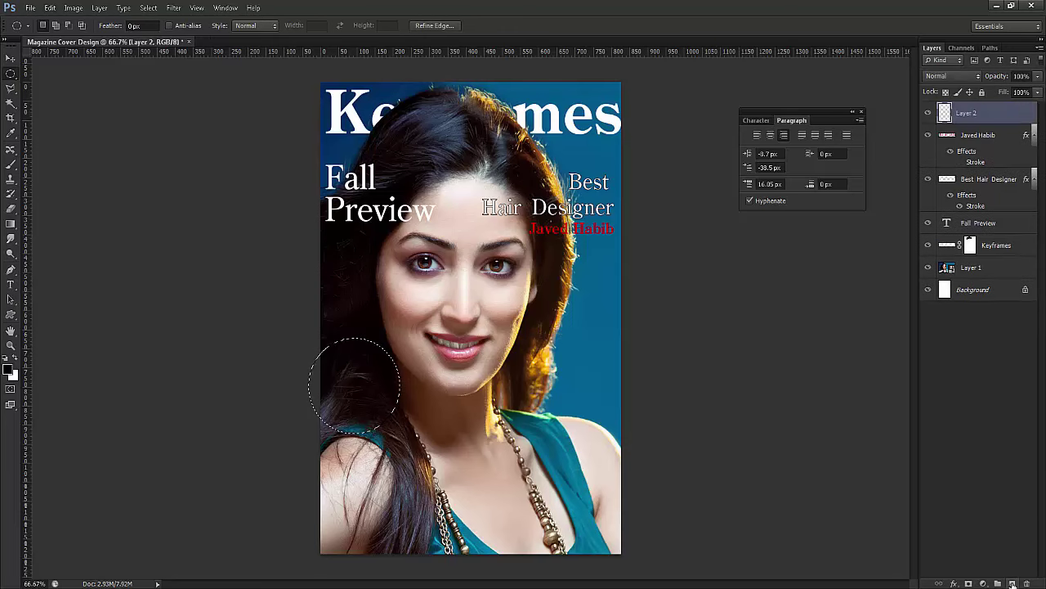
left_click(8, 370)
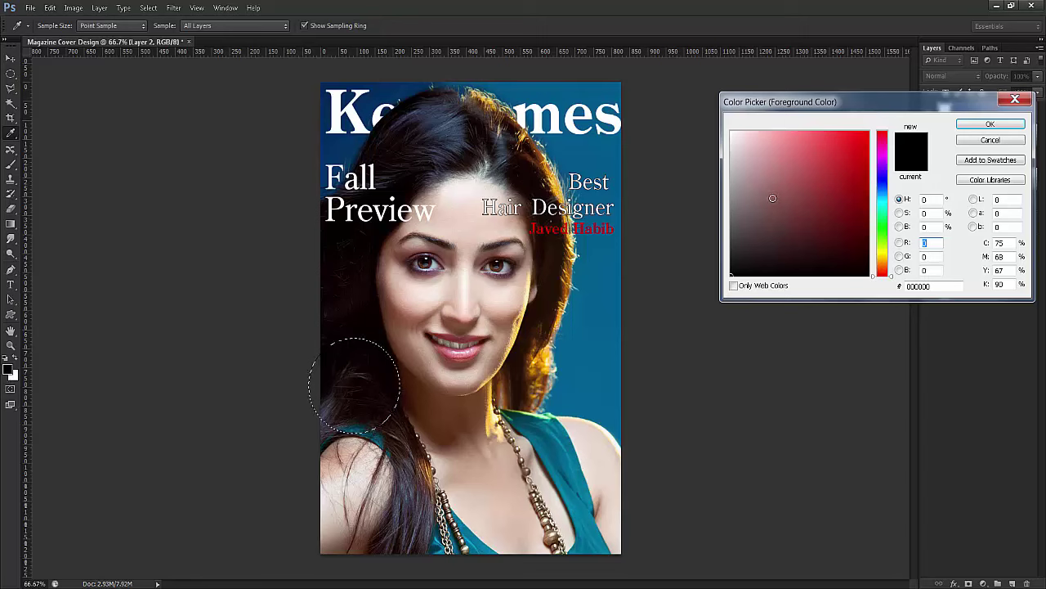
left_click(883, 263)
left_click(836, 156)
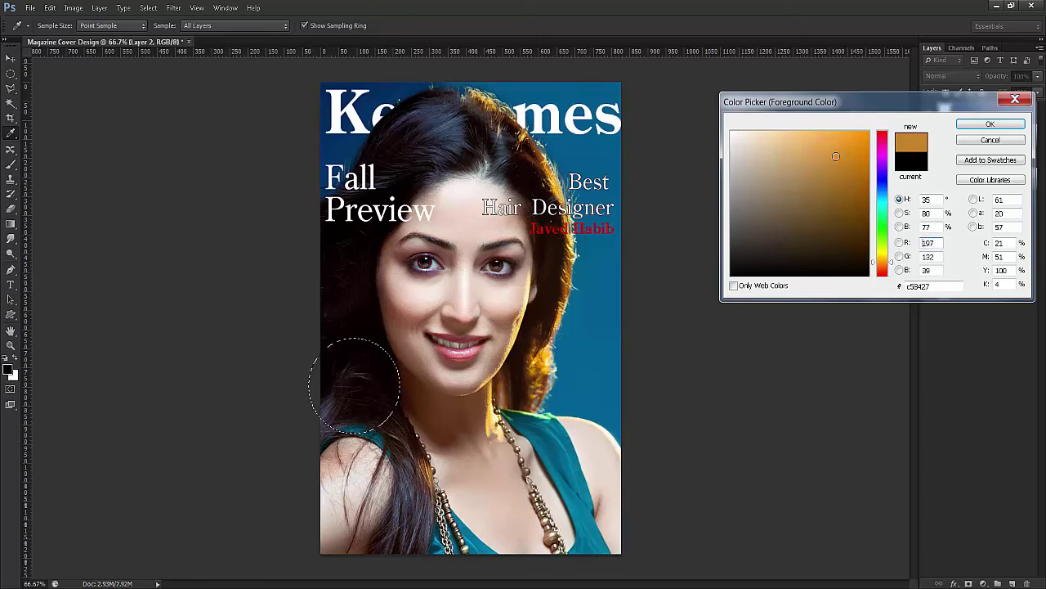
left_click_drag(836, 156, 828, 133)
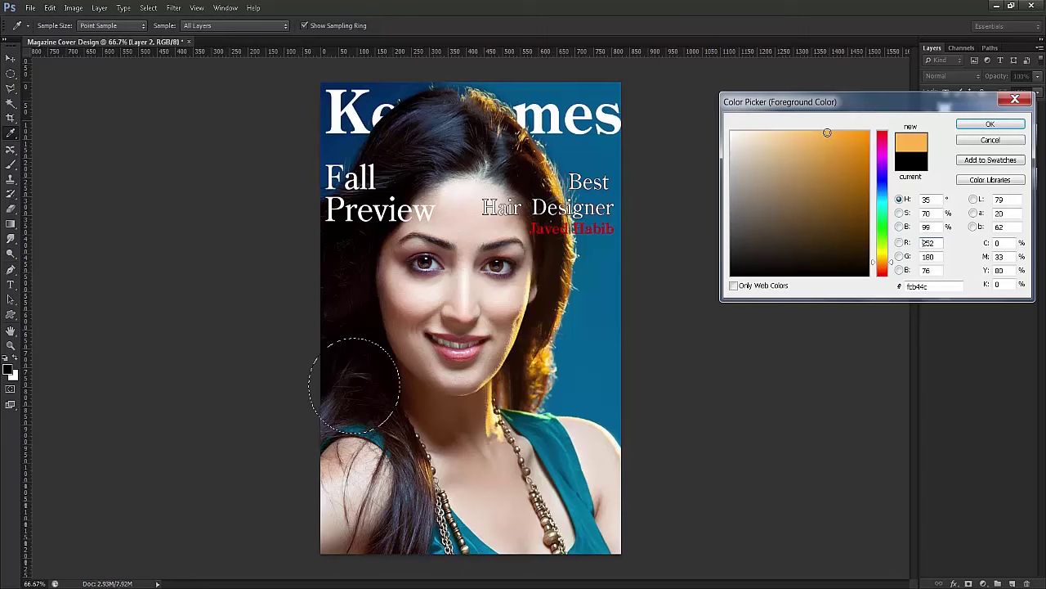
left_click_drag(850, 190, 832, 171)
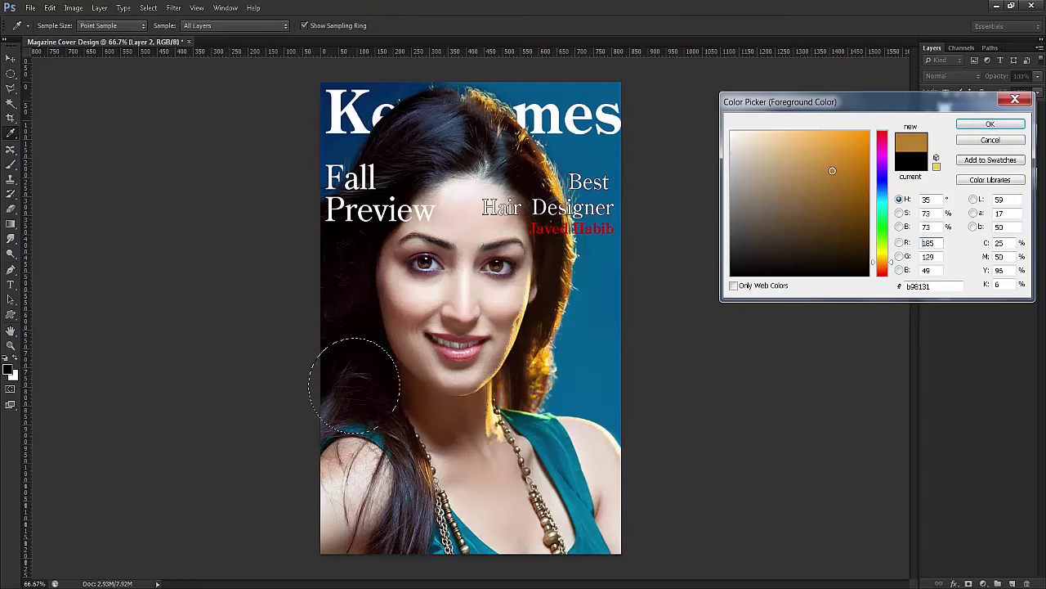
left_click(990, 125)
Step: Fill the circle with the brown-orange colour, deselect, and nudge it to the left edge
key("alt+BackSpace")
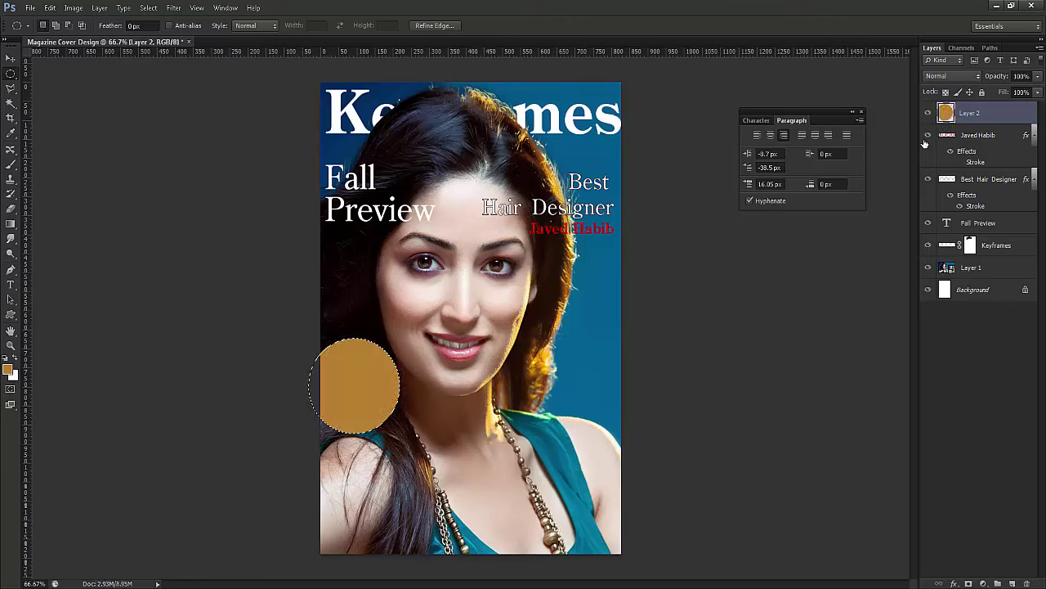
key("ctrl+d")
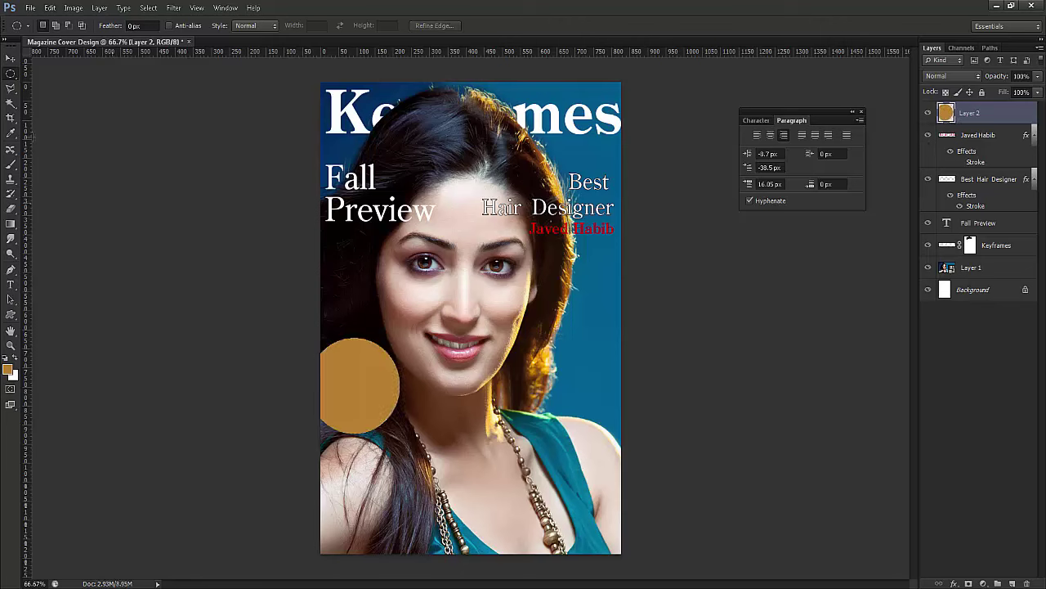
left_click(11, 59)
mouse_move(350, 391)
left_mouse_down()
mouse_move(364, 393)
mouse_move(355, 390)
left_mouse_up()
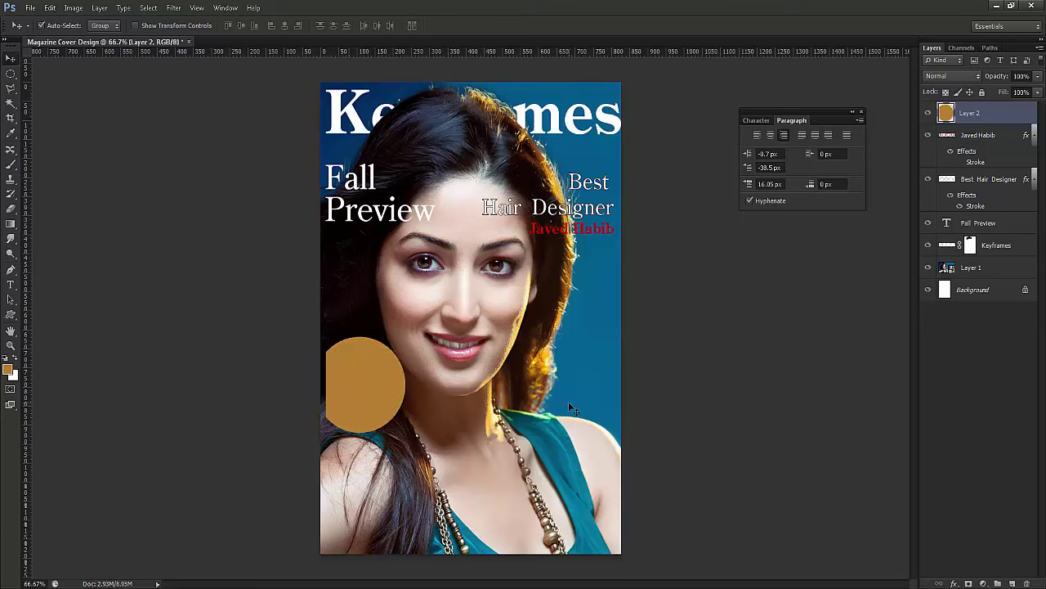
key("Left")
key("Left")
key("Left")
key("Left")
key("Left")
key("Left")
key("Left")
key("Left")
key("Left")
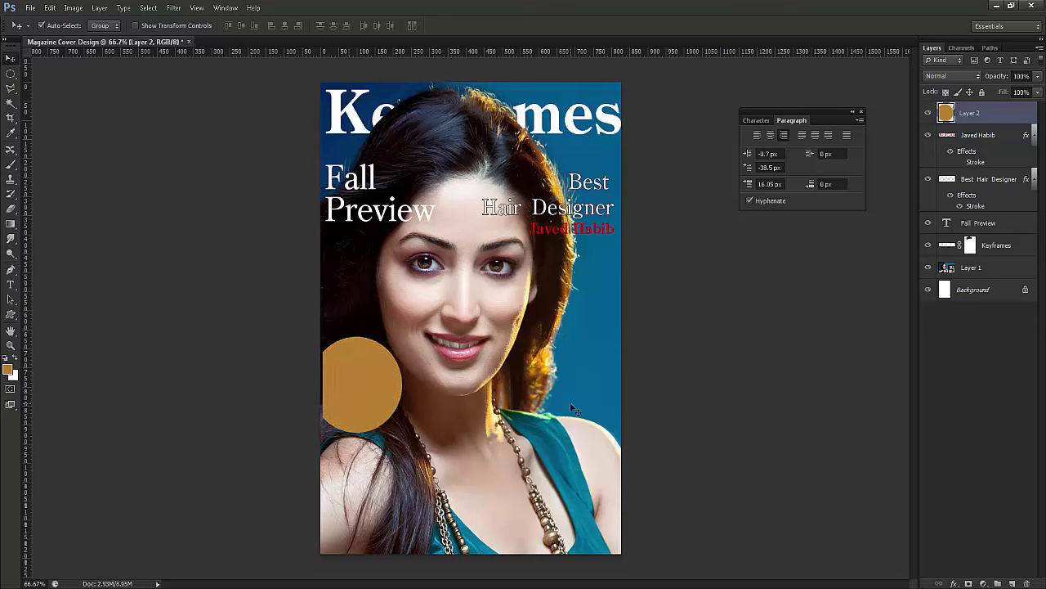
key("Left")
key("Left")
key("Left")
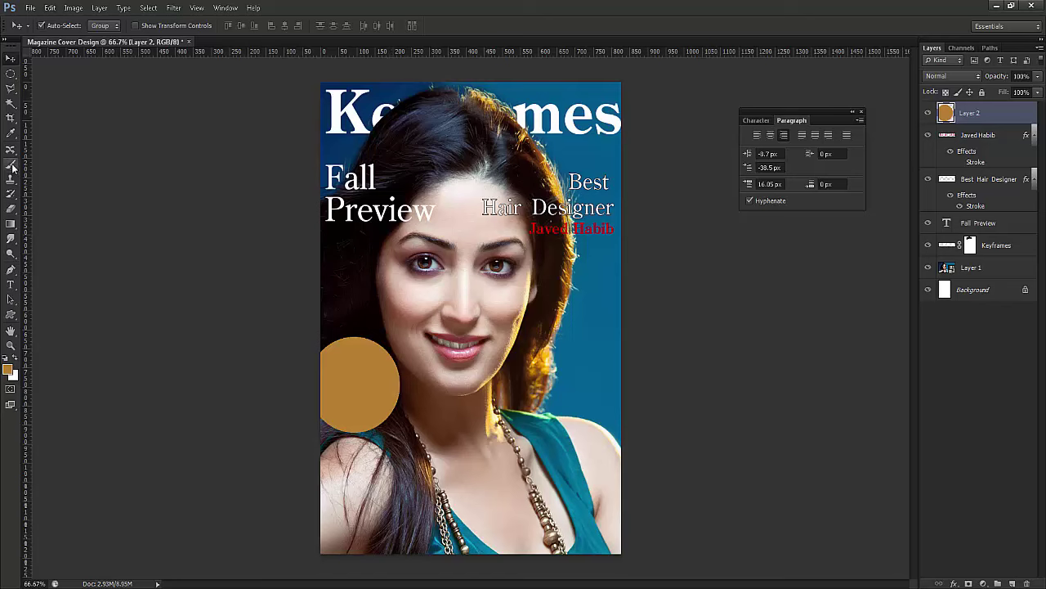
key("t")
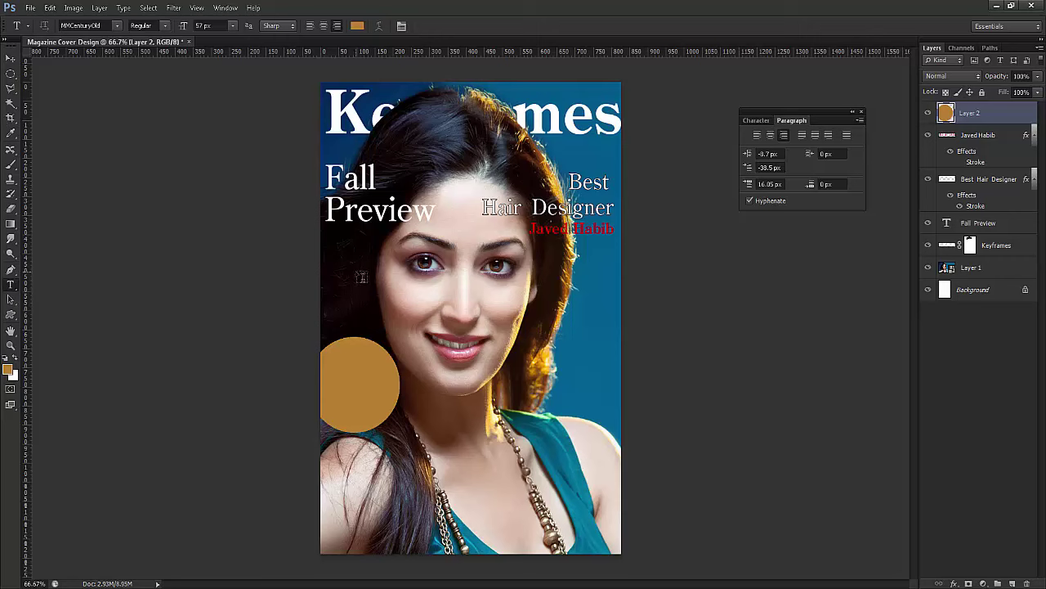
Step: Duplicate the Fall Preview text onto the circle and move the copy layer to the top
left_click(9, 58)
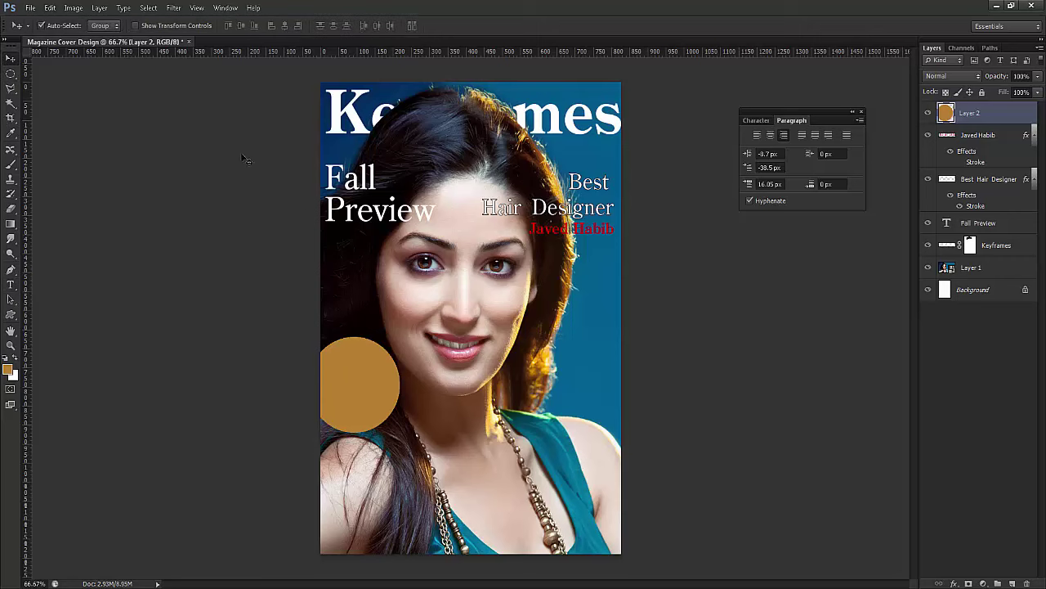
left_click_drag(369, 194, 365, 369)
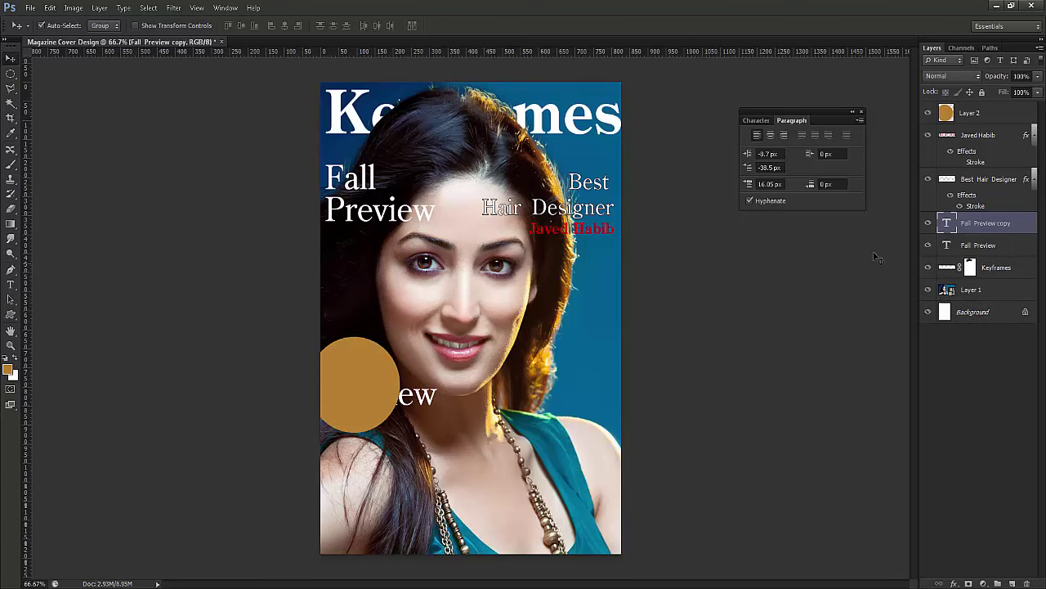
left_click_drag(975, 225, 975, 110)
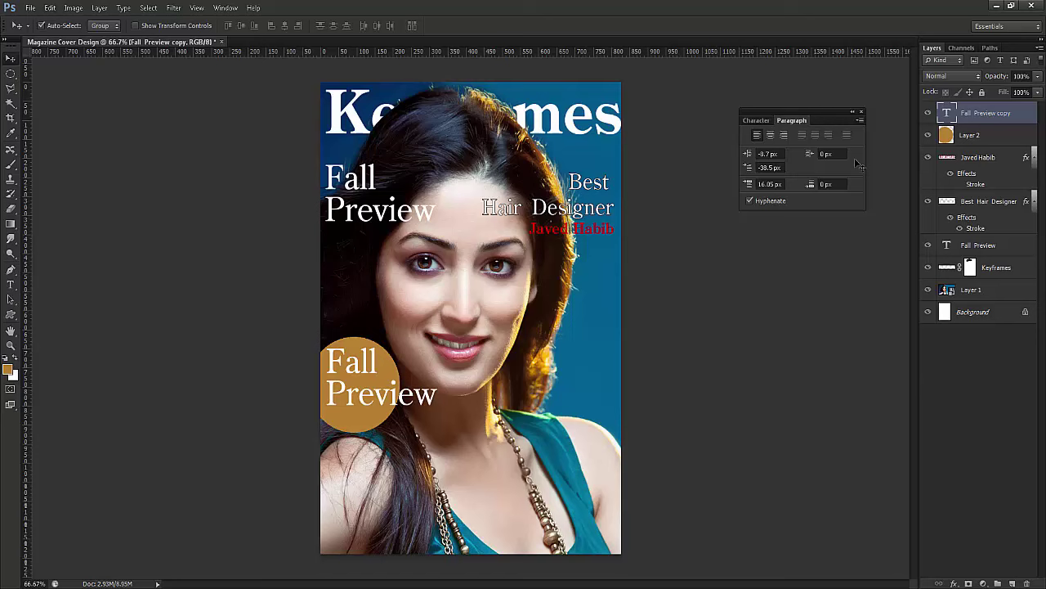
Step: Retype the copy as 'Skin Beauty' with 'Tips' on its own line, and commit
double_click(947, 112)
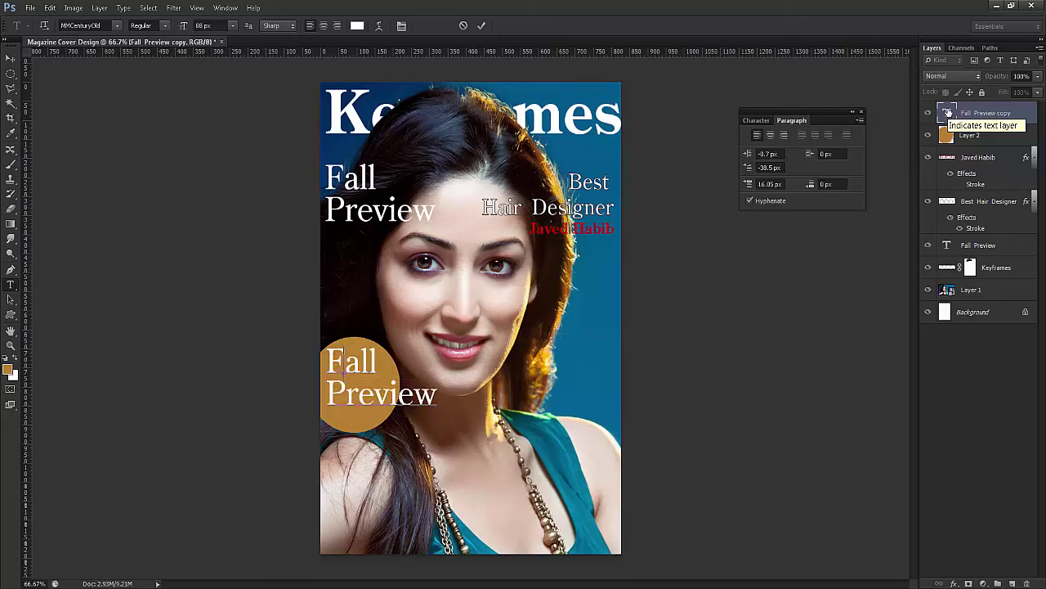
type("Sk")
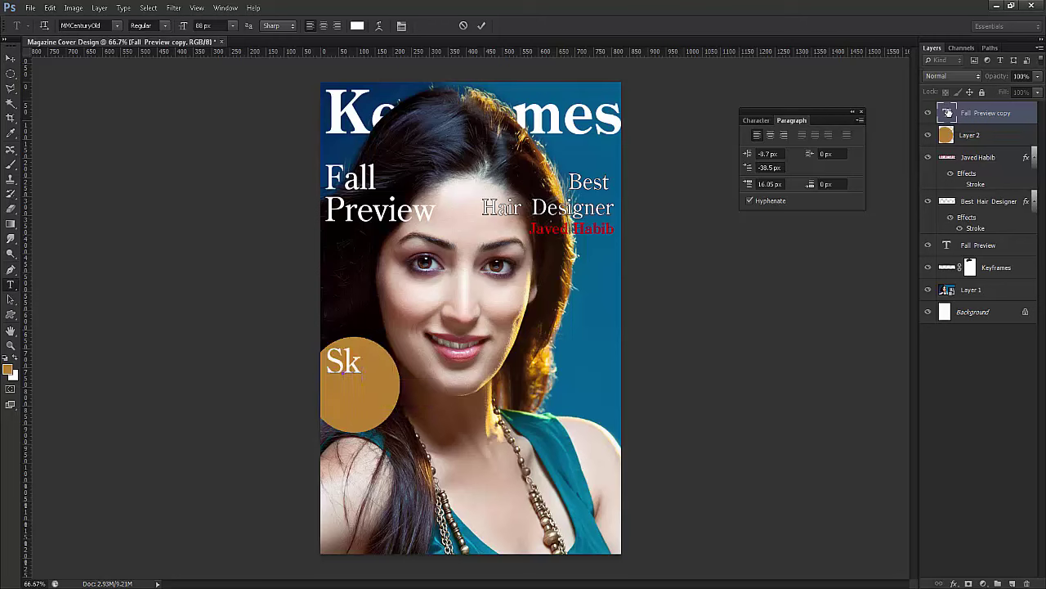
type("in Beauty")
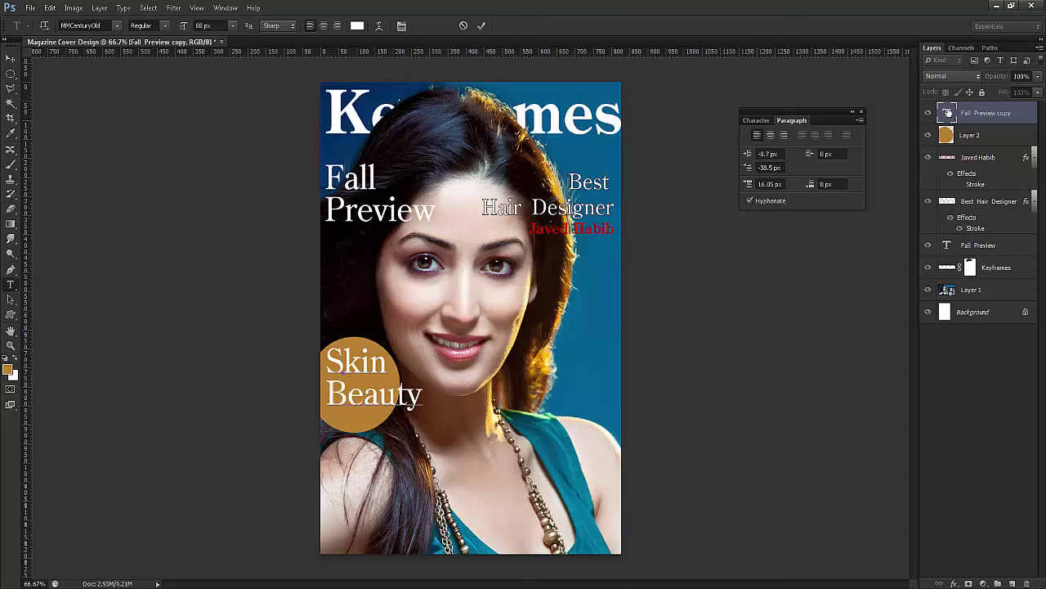
key("Return")
type("Tips")
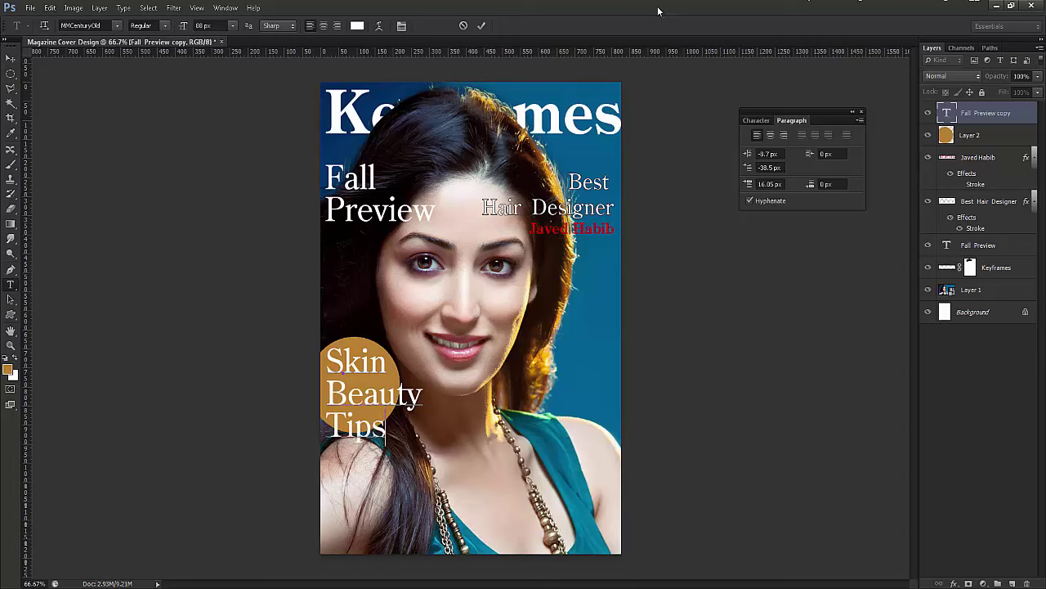
left_click(481, 25)
Step: Reduce the Skin Beauty Tips font size, center-align its lines and center it on the circle
key("v")
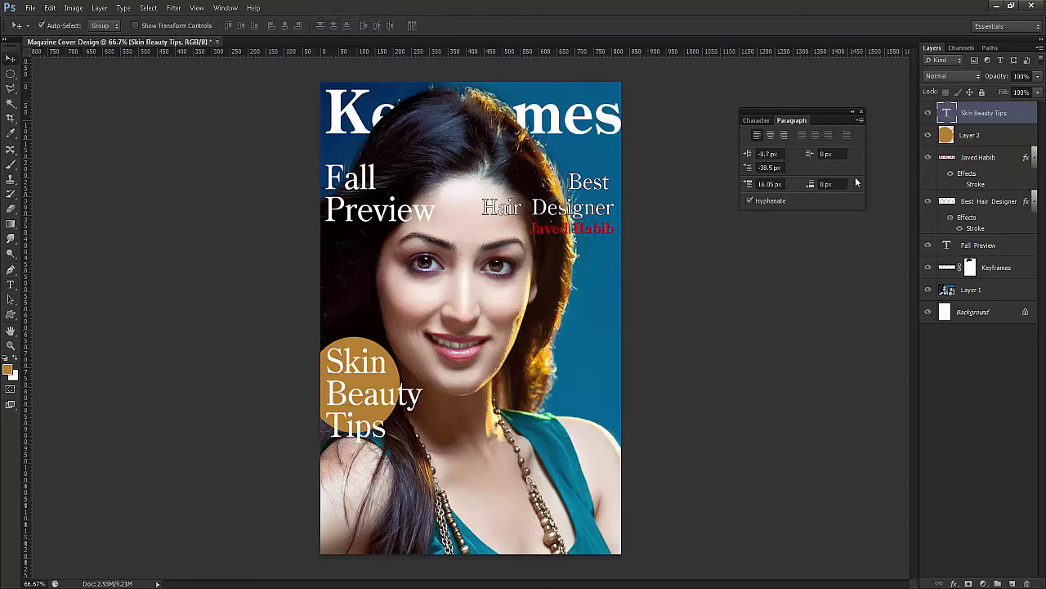
double_click(946, 115)
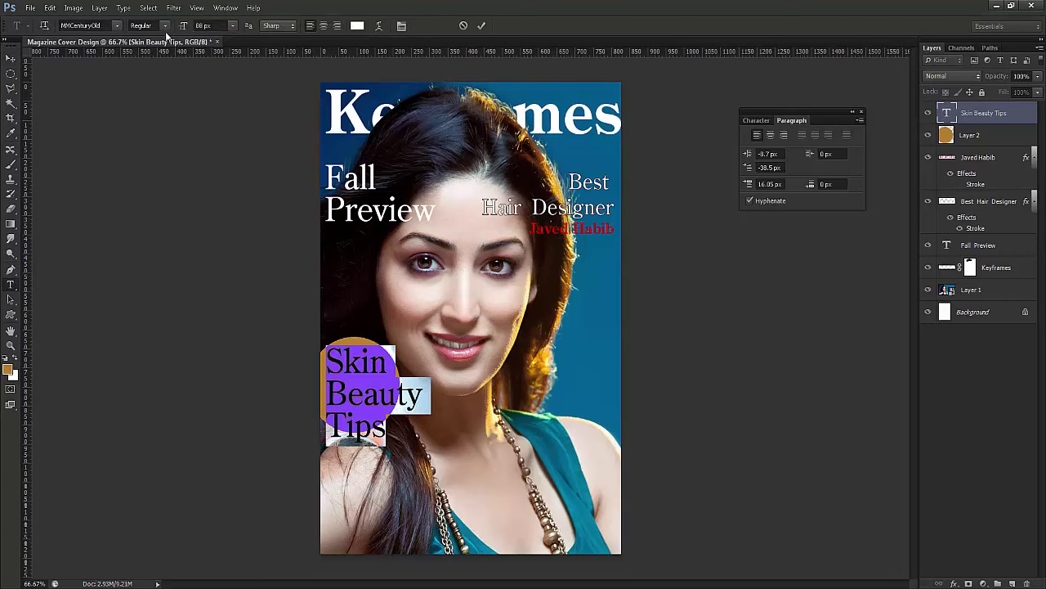
left_click_drag(177, 29, 405, 39)
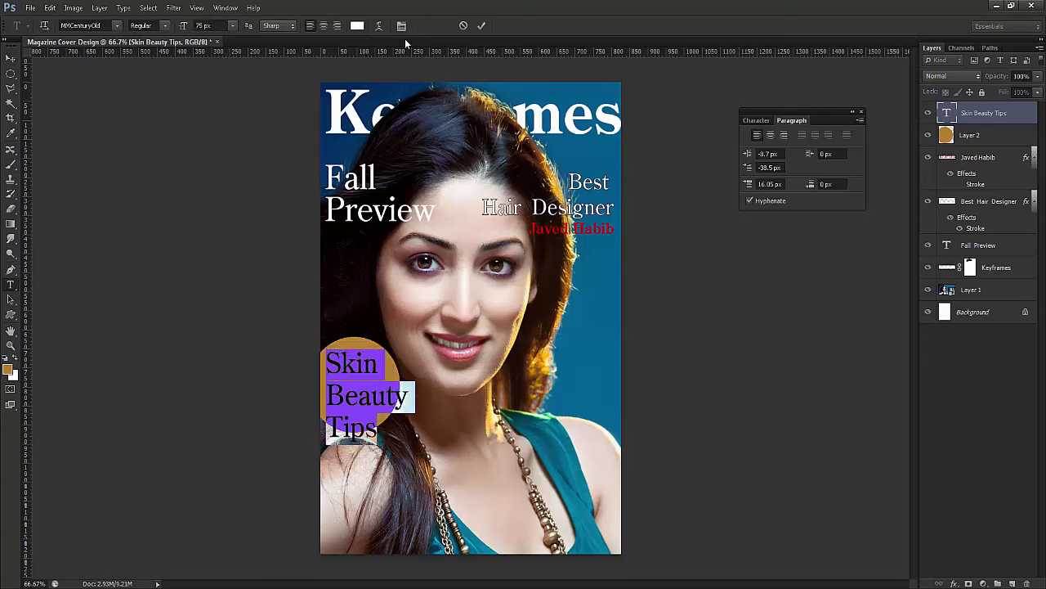
left_click(770, 135)
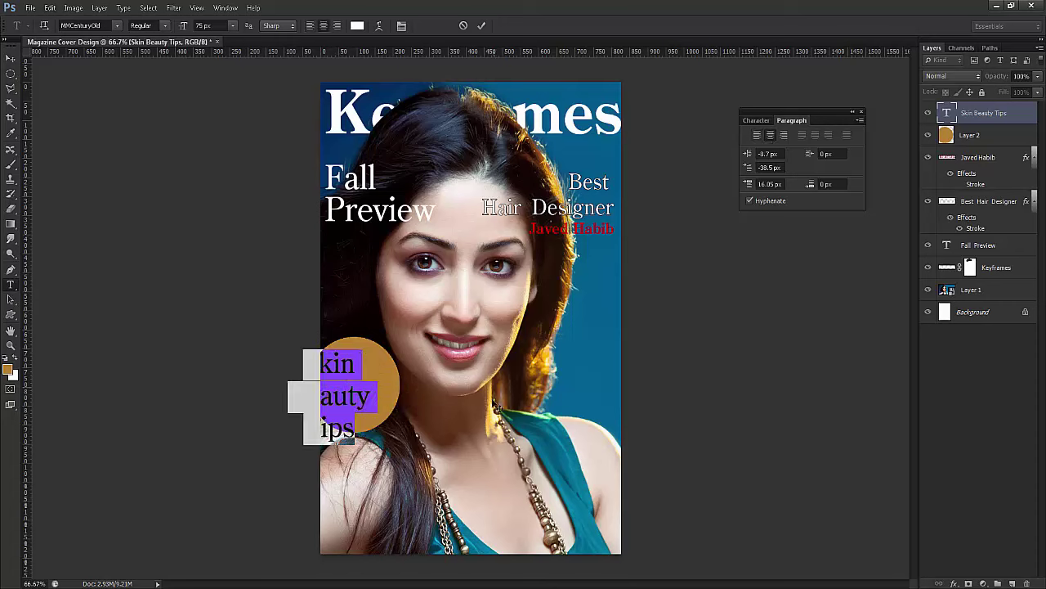
left_click_drag(444, 368, 462, 382)
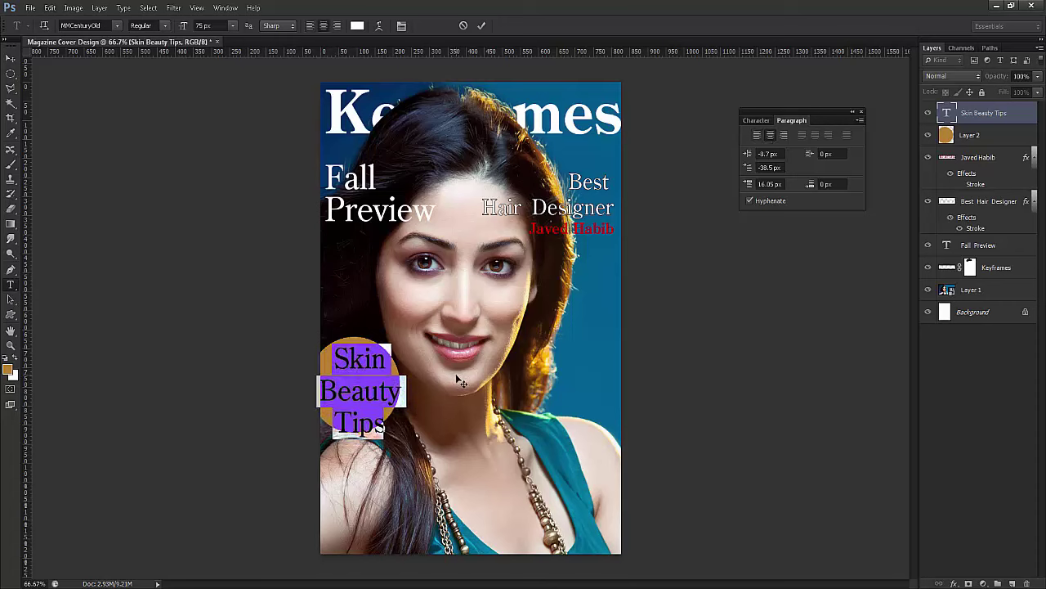
Step: Shrink the text slightly and tighten its line spacing, then commit
left_click_drag(183, 29, 181, 29)
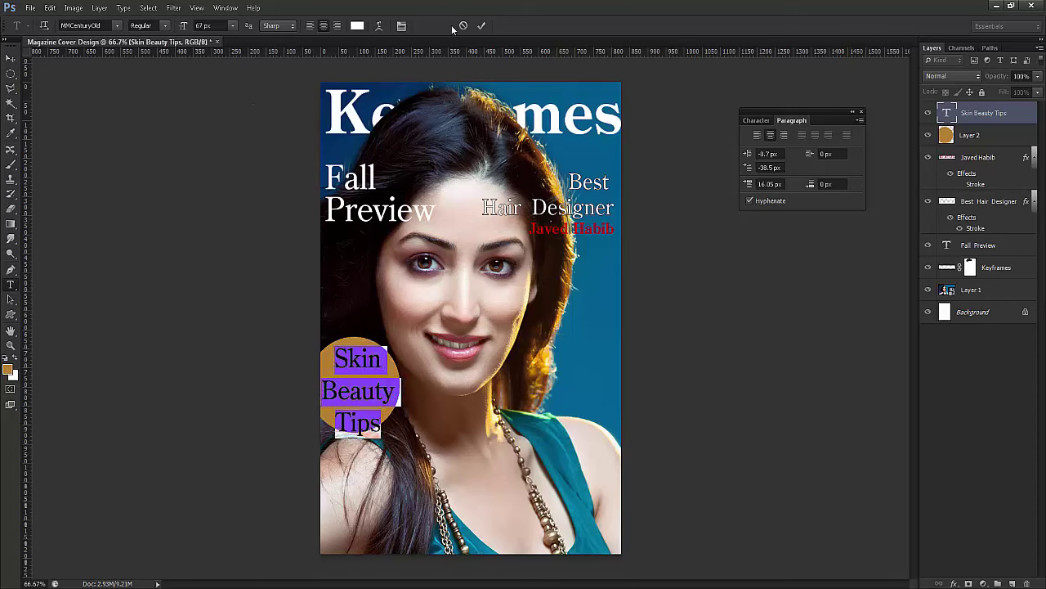
left_click(756, 120)
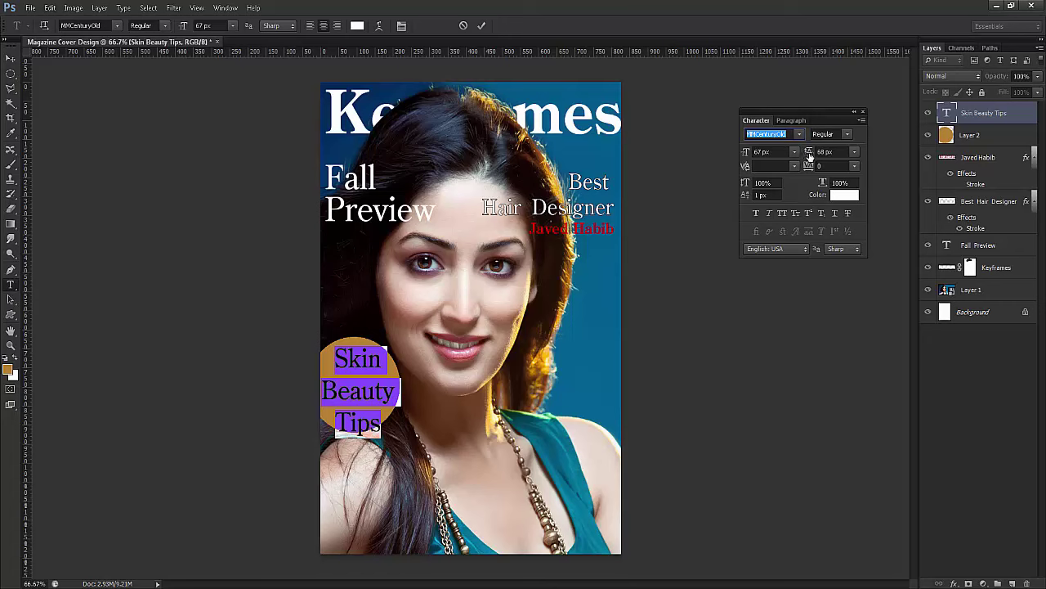
left_click(805, 154)
left_click_drag(805, 154, 800, 157)
left_click(480, 25)
key("v")
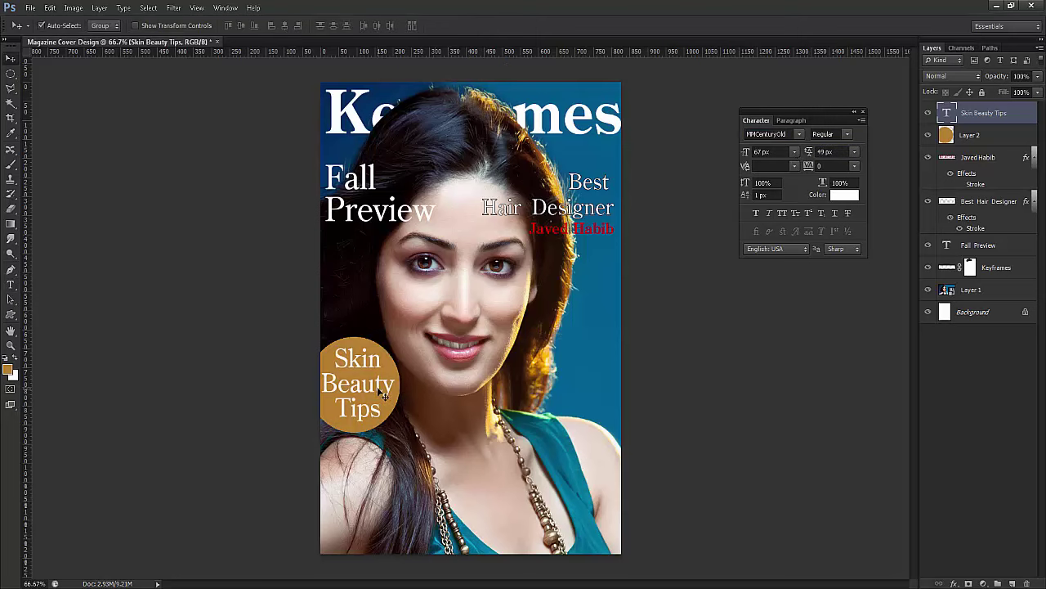
Step: Nudge Skin Beauty Tips right and up, then drag a duplicate of it downward below the circle
key("Right")
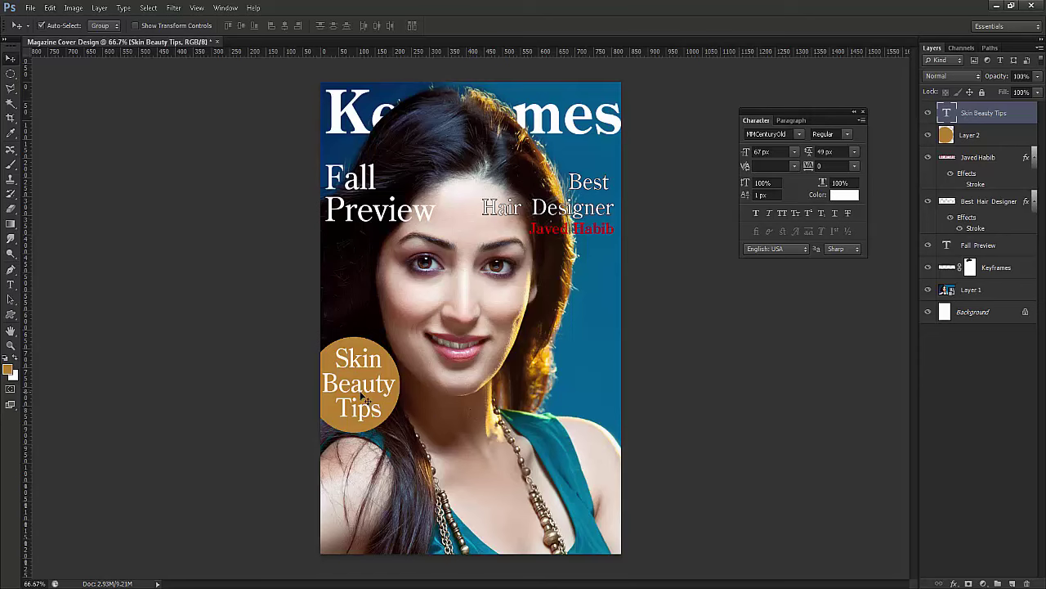
key("Up")
key("Up")
key("Up")
key("Up")
key("Up")
key("Up")
key("Up")
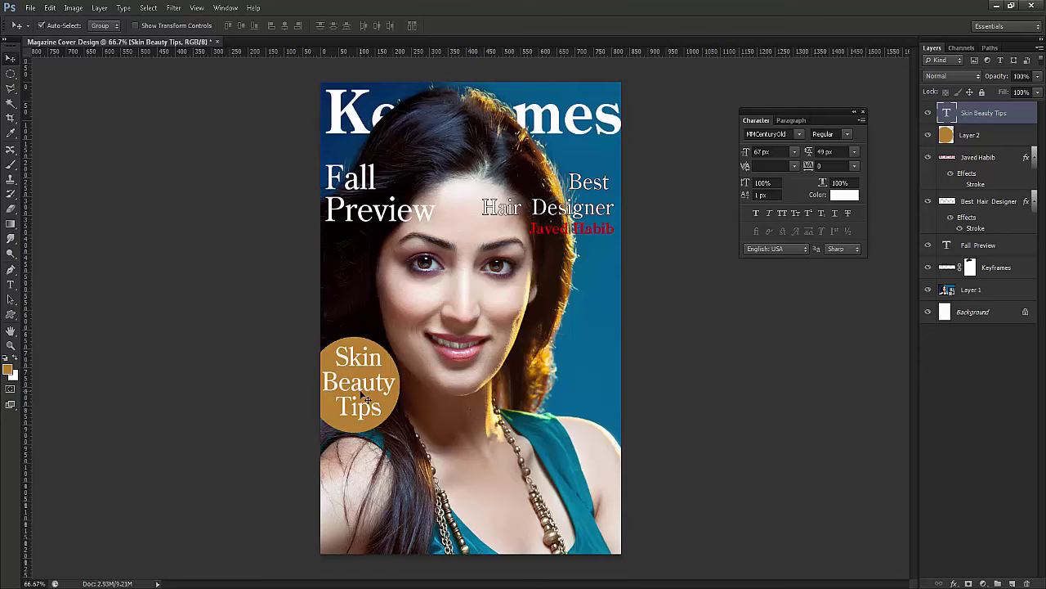
key("Up")
key("Up")
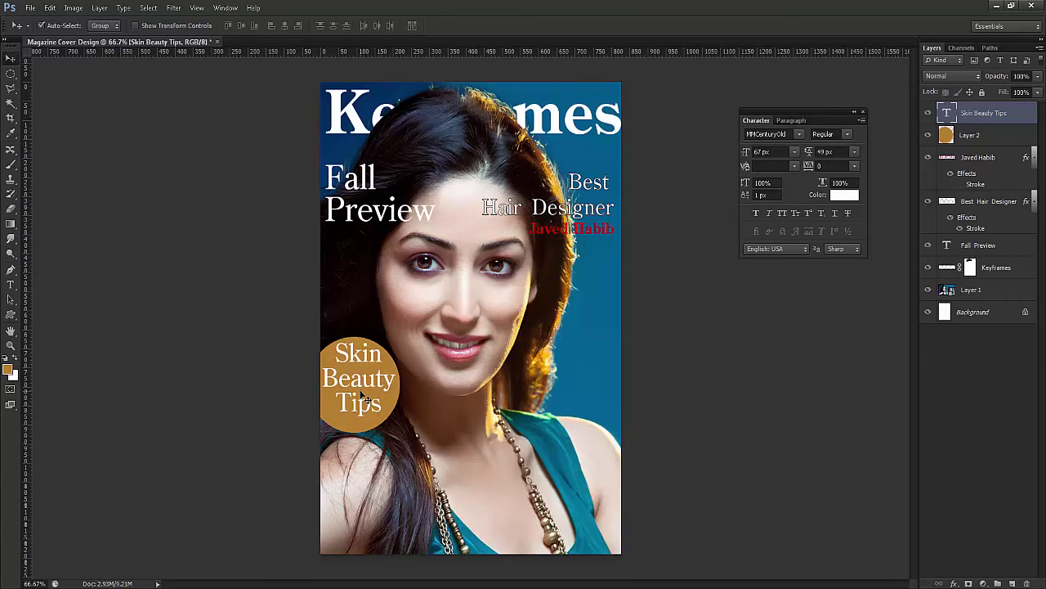
key("ctrl+plus")
left_click_drag(372, 404, 404, 315)
key("ctrl+plus")
left_click_drag(432, 262, 445, 349)
key("ctrl+minus")
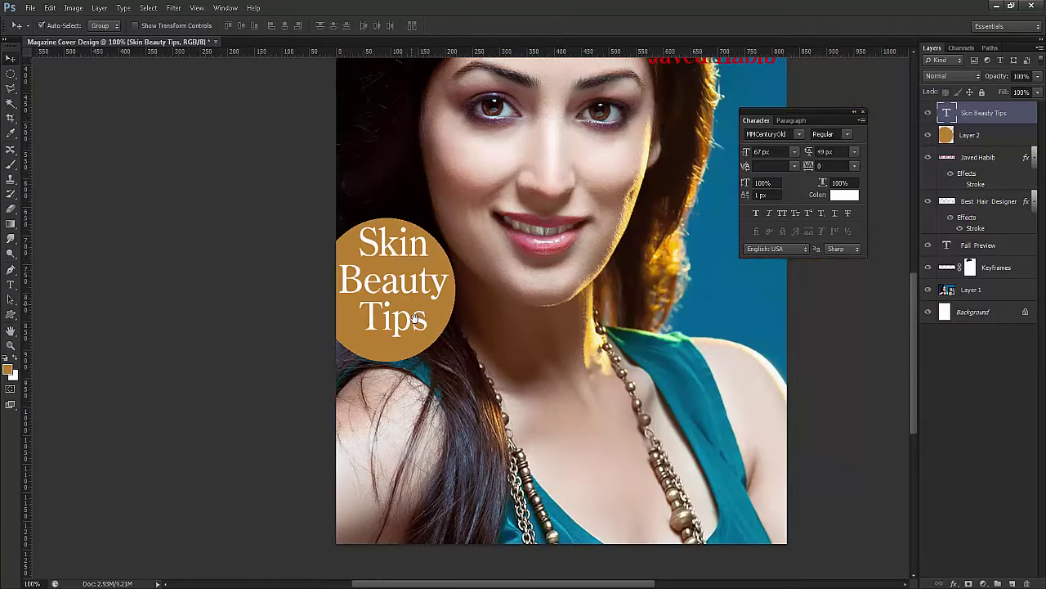
left_click_drag(420, 320, 423, 415)
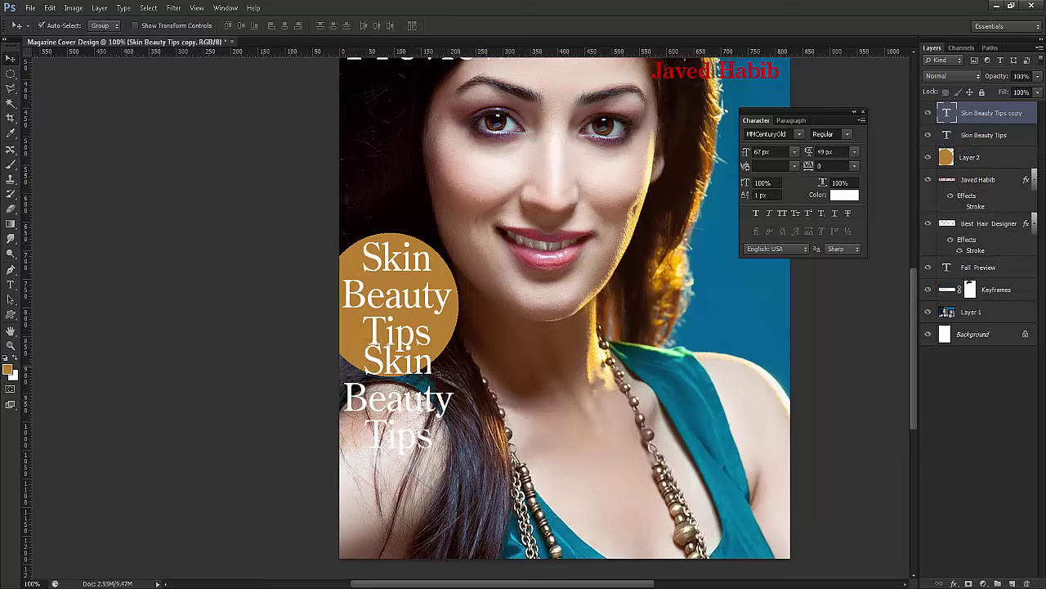
Step: Retype the copied text as 'pg.no29' and commit
key("Down")
key("Down")
key("Down")
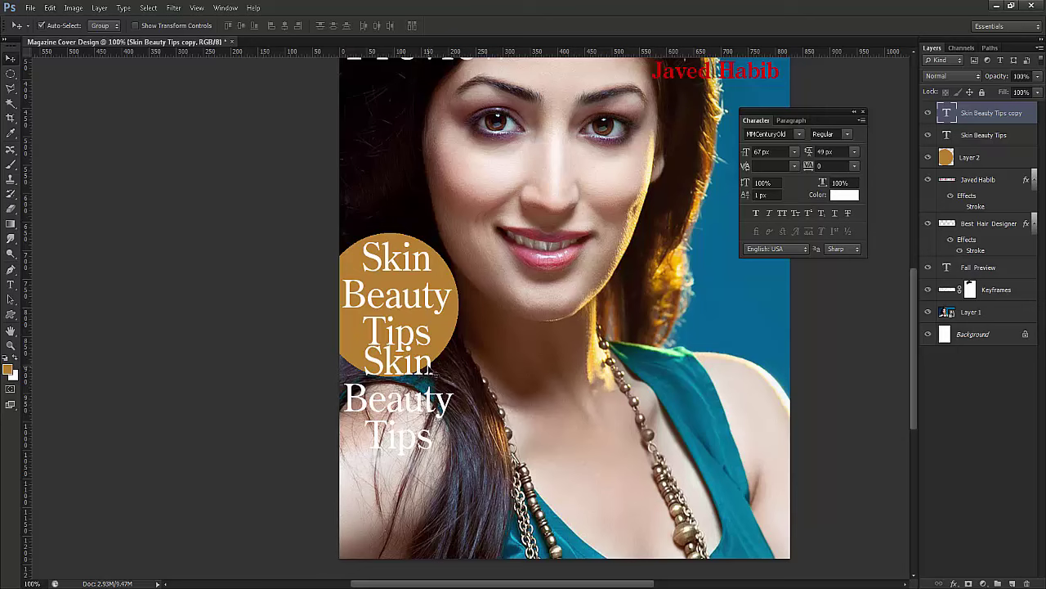
double_click(948, 119)
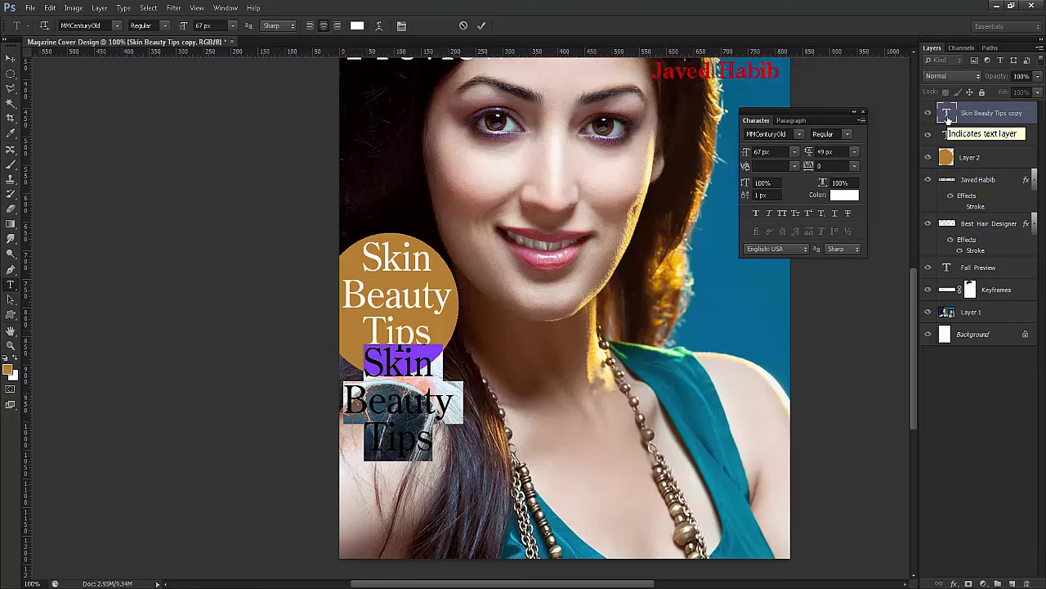
type("pg")
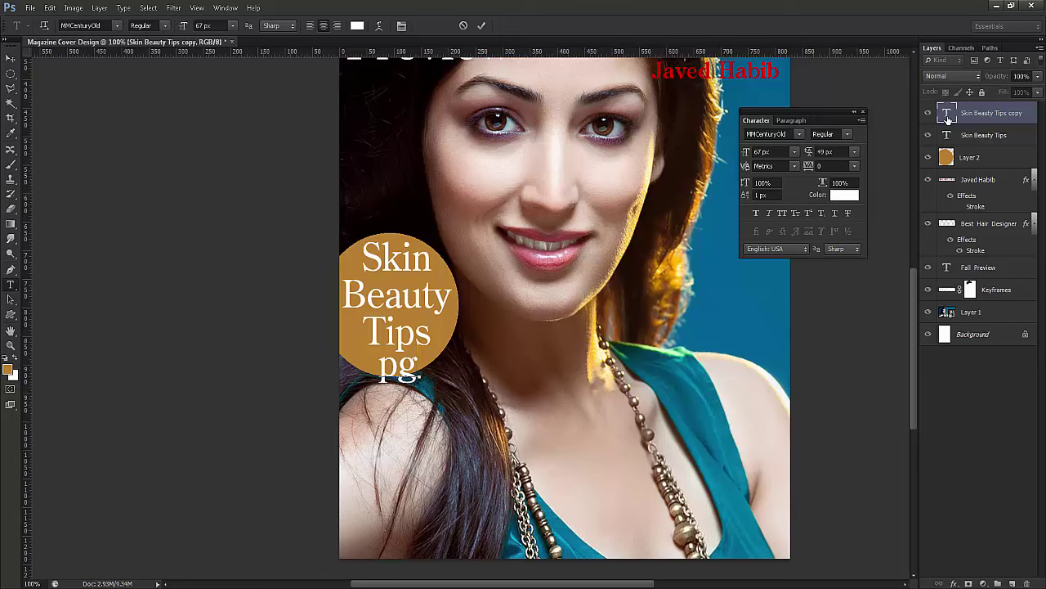
type(".")
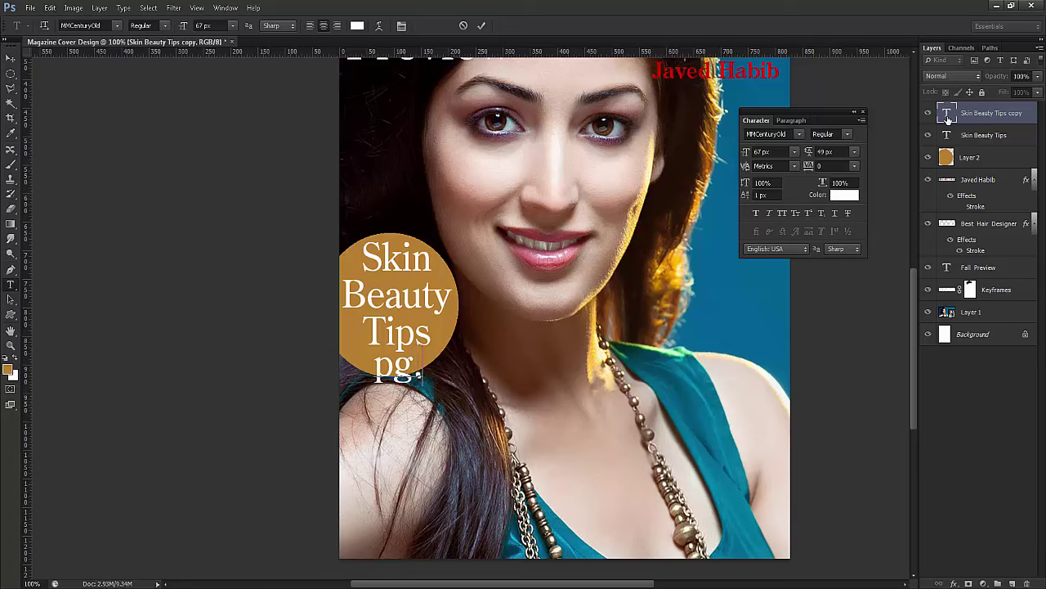
type("no")
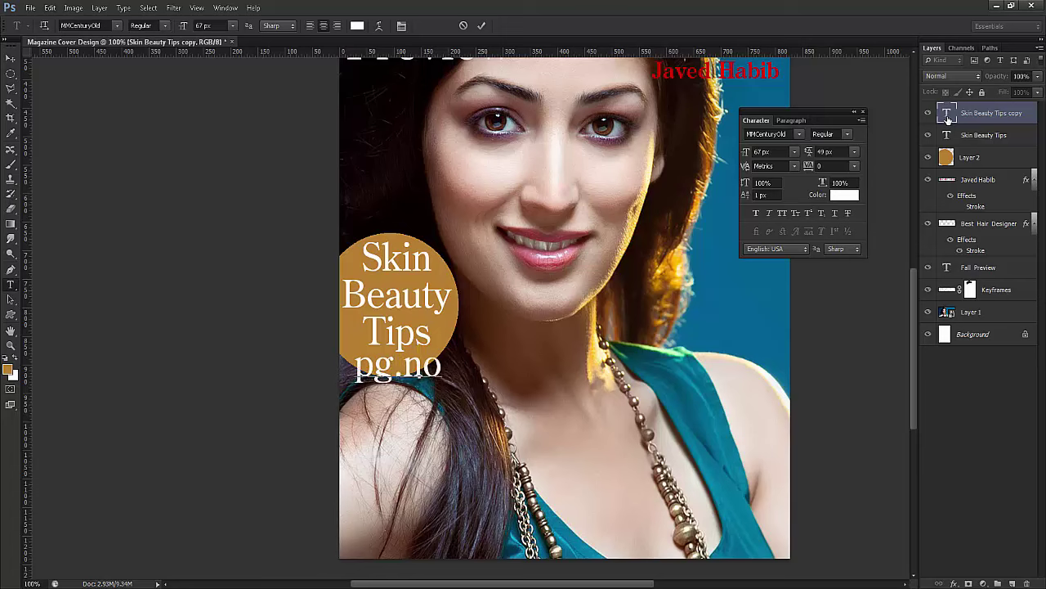
type("29")
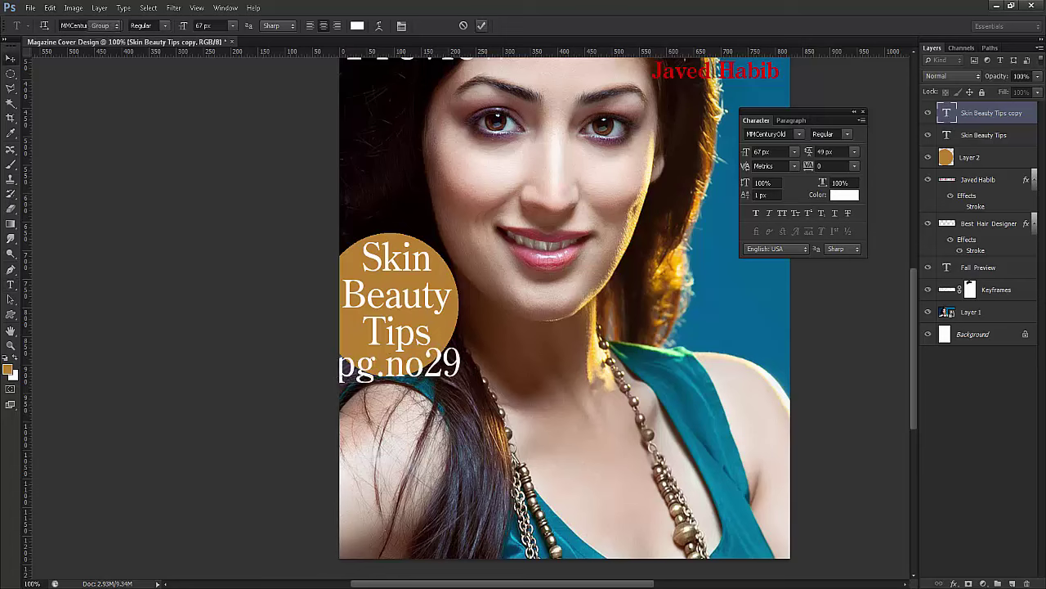
left_click(481, 25)
key("v")
Step: Shrink pg.no29 to about 30 px and move it just under Tips
double_click(948, 114)
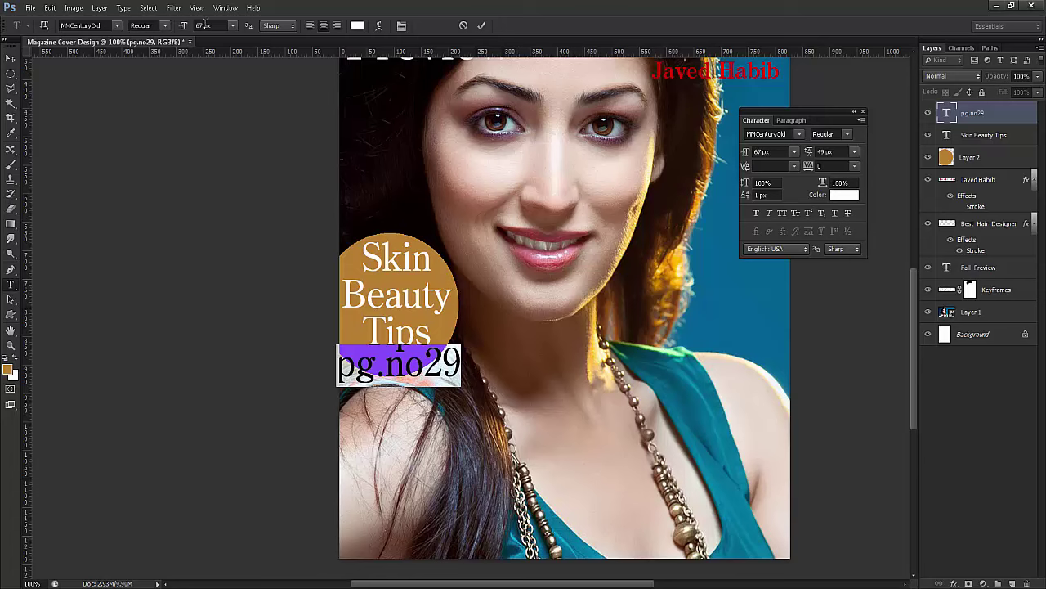
left_click_drag(185, 30, 165, 33)
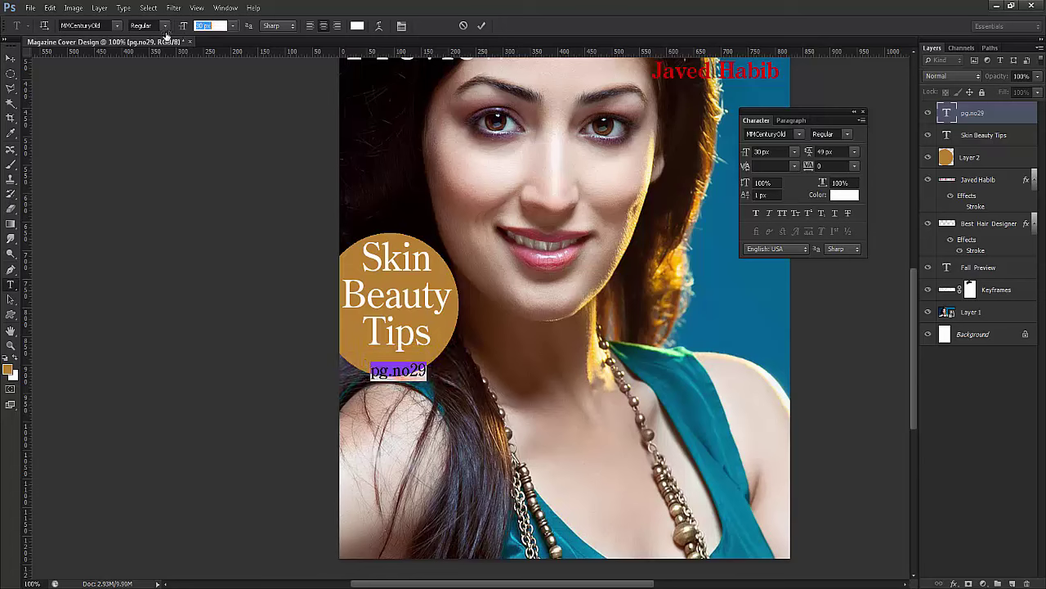
left_click(482, 25)
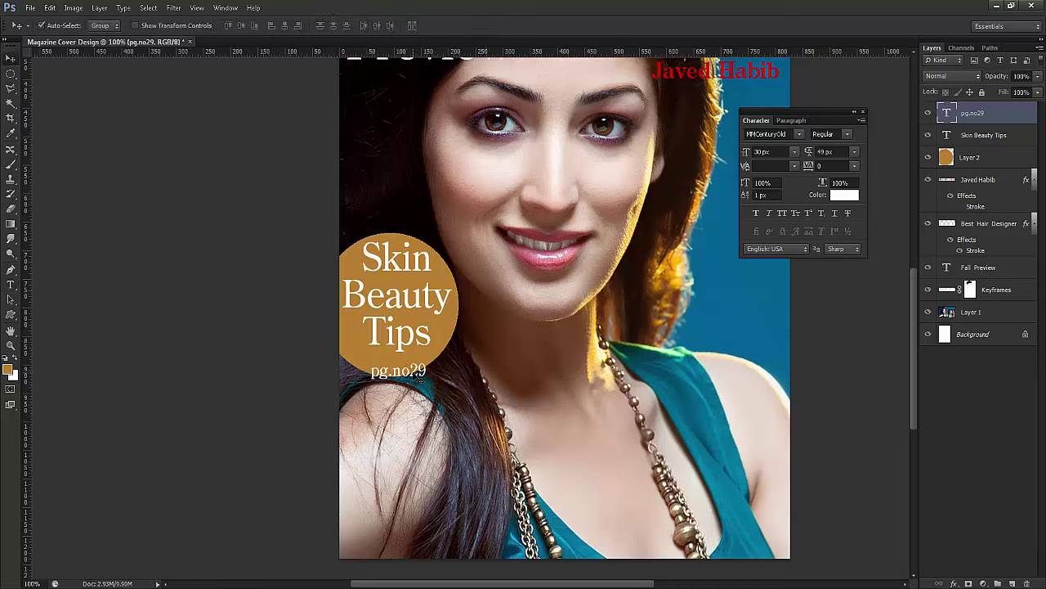
left_click_drag(418, 372, 416, 361)
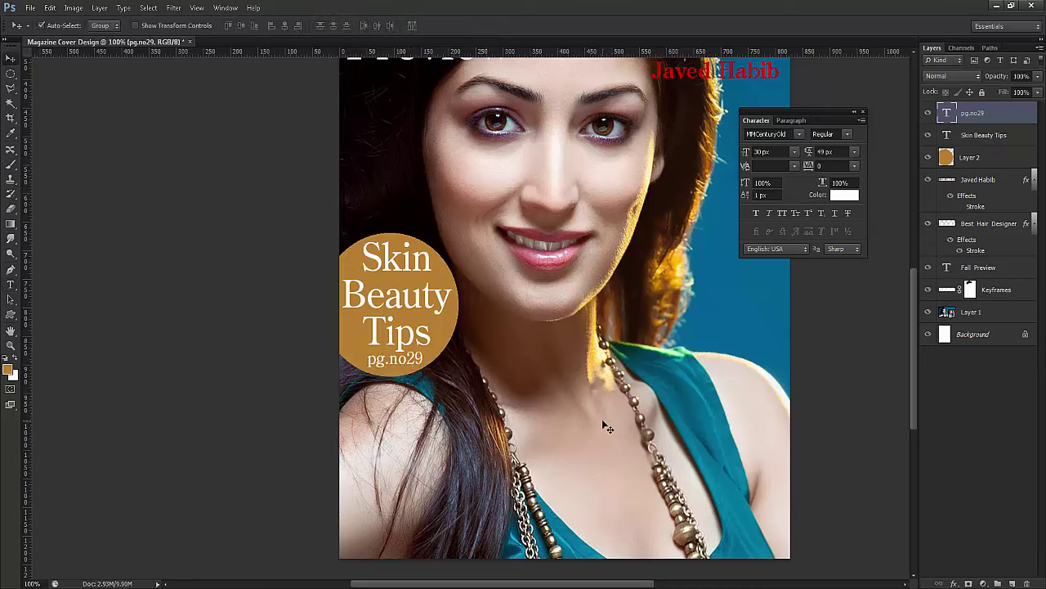
key("Down")
key("Down")
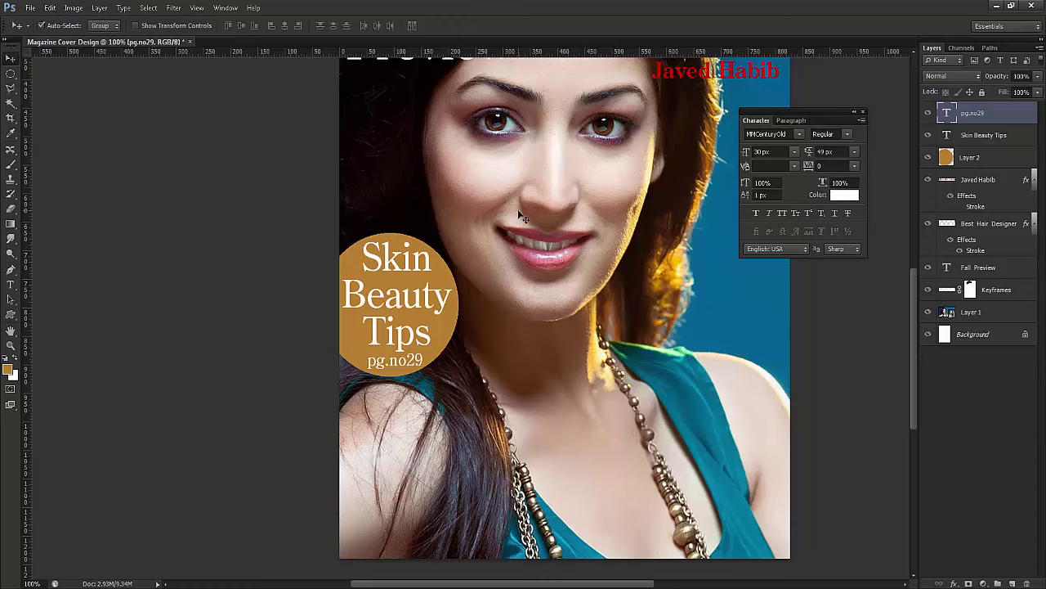
Step: Inspect the pg.no29 label up close and nudge it up slightly inside the circle
key("ctrl+minus")
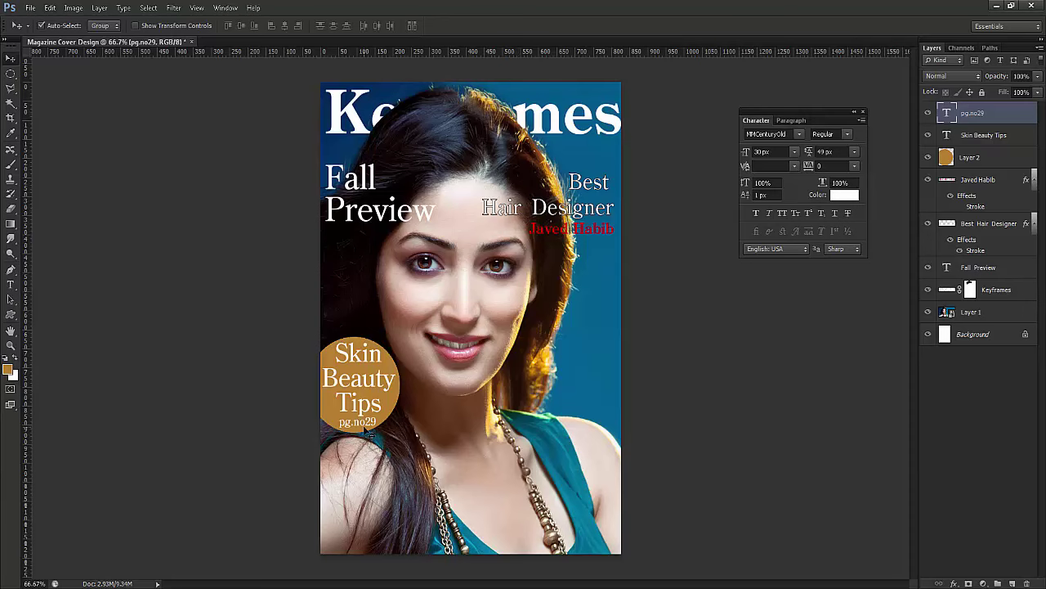
key("ctrl+plus")
key("ctrl+plus")
left_click_drag(363, 422, 425, 305)
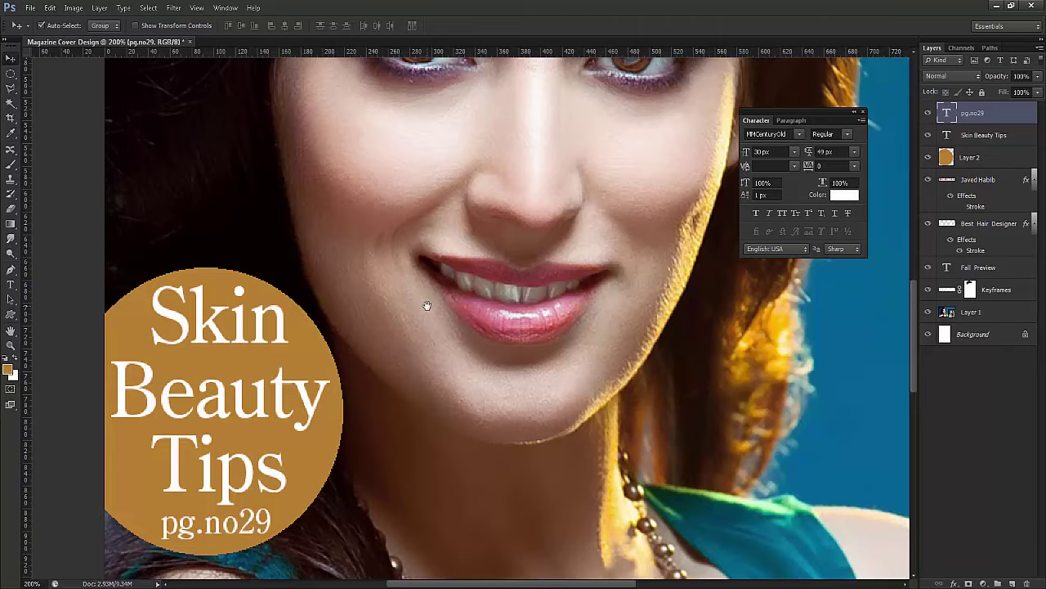
key("ctrl+minus")
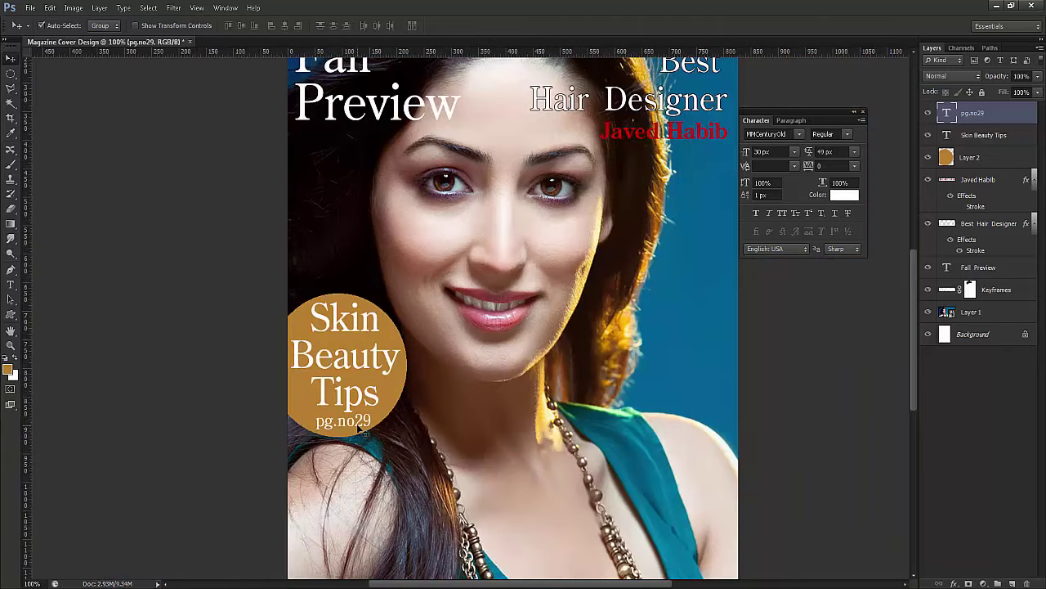
key("Up")
key("Up")
key("Up")
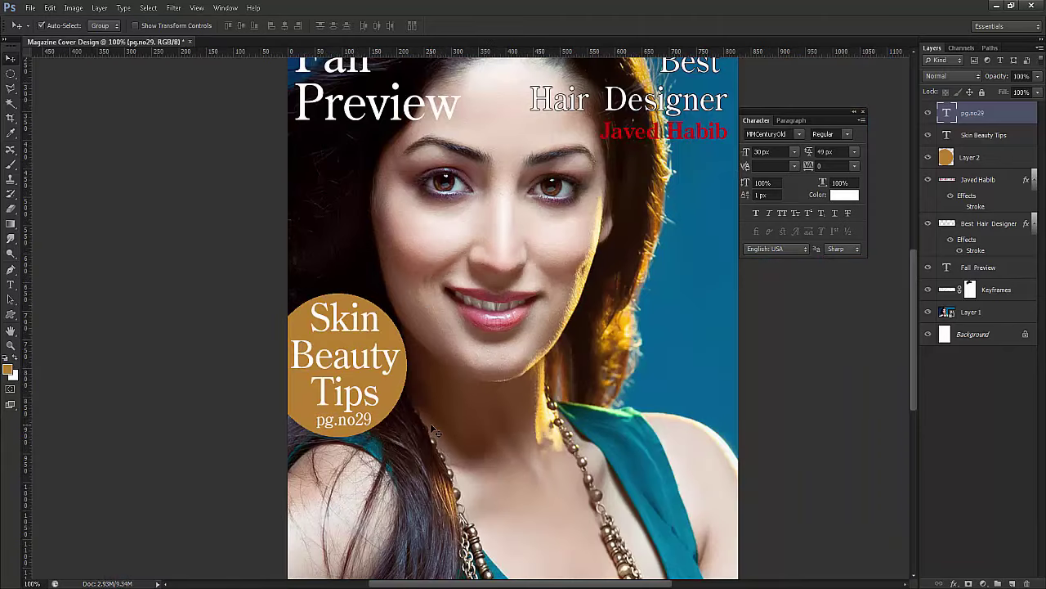
key("Up")
key("Up")
key("ctrl+minus")
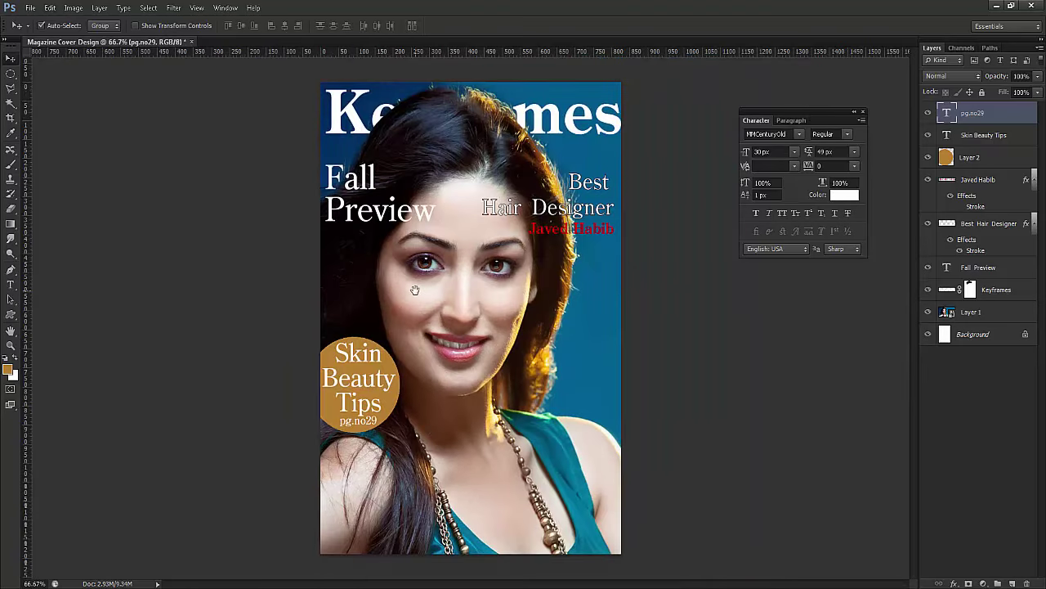
Step: Duplicate Fall Preview lower on the cover and retype the copy as 'Model issue'
left_click(372, 188)
left_click_drag(372, 188, 430, 437)
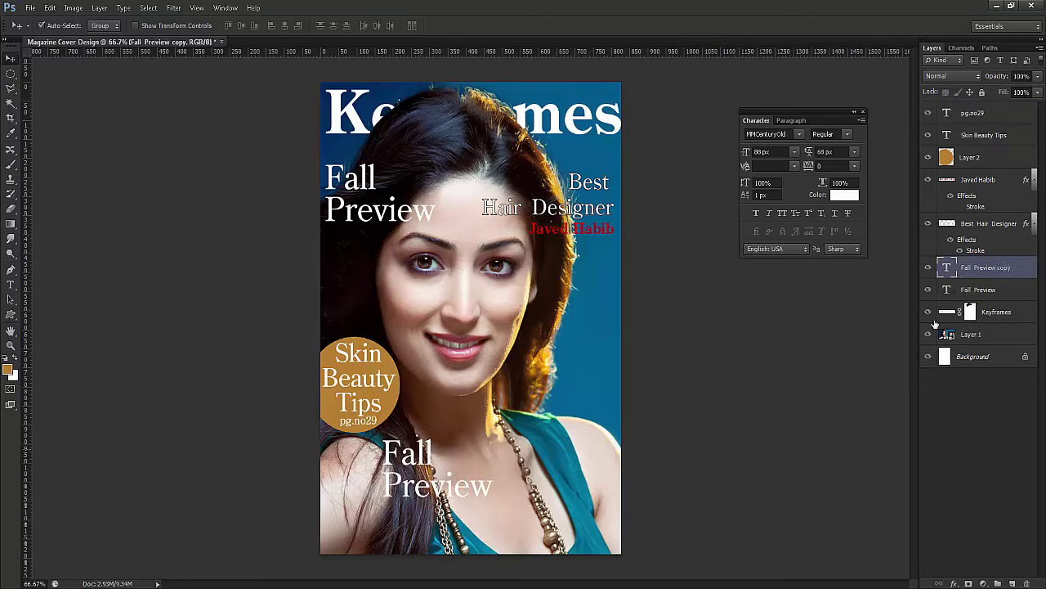
double_click(948, 269)
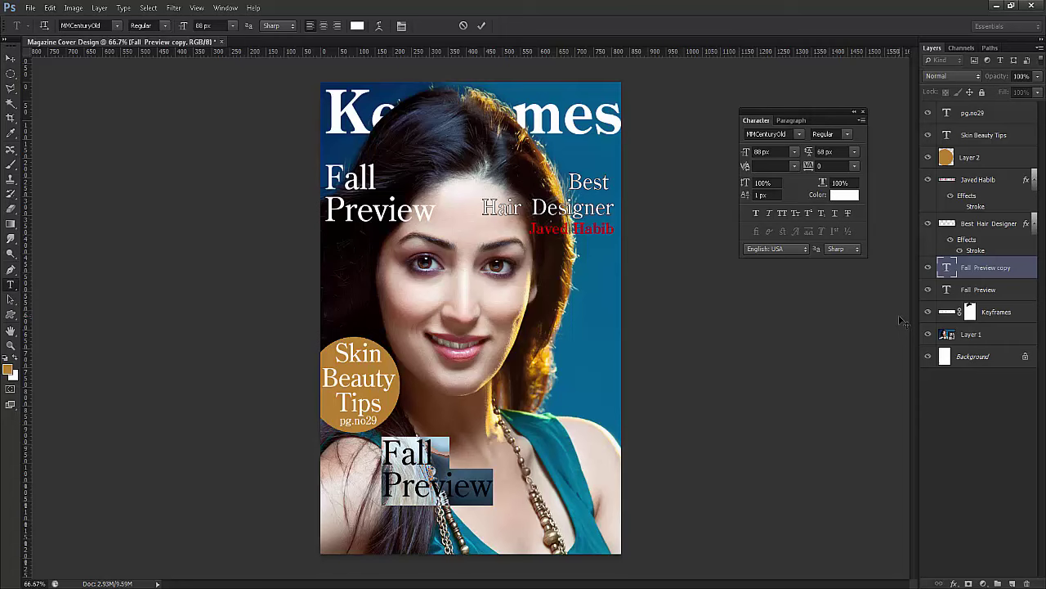
key("Right")
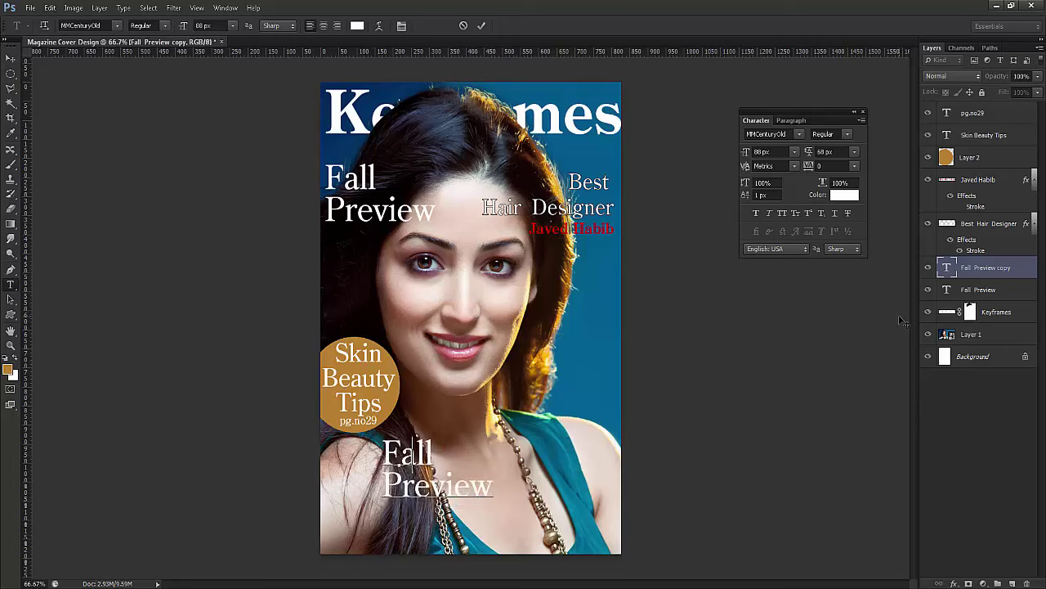
key("ctrl+a")
type("Model ")
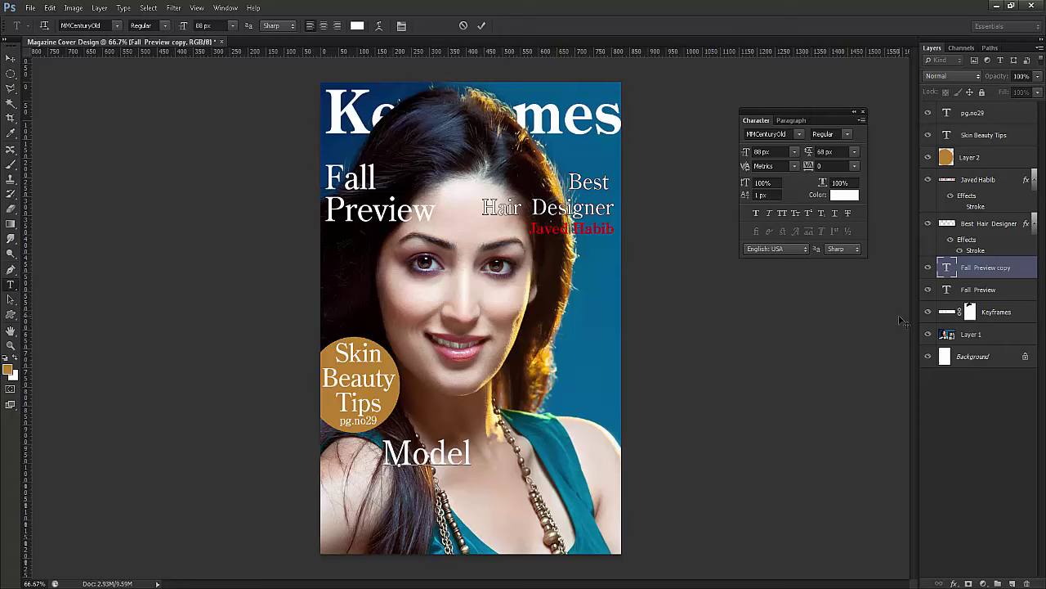
type("issue")
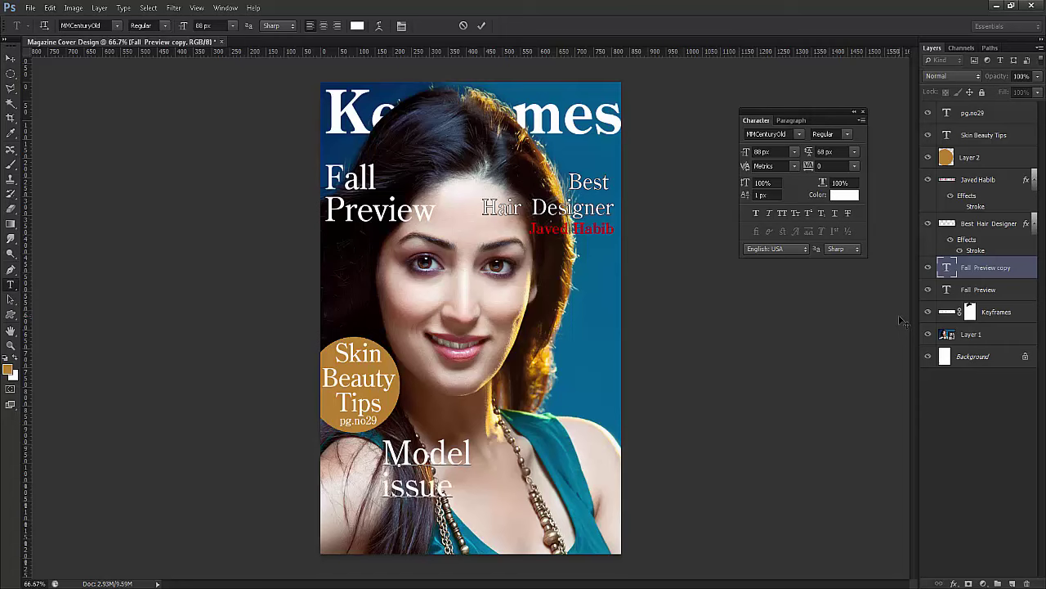
left_click(481, 26)
key("v")
Step: Colour the word Model black (000000)
double_click(948, 268)
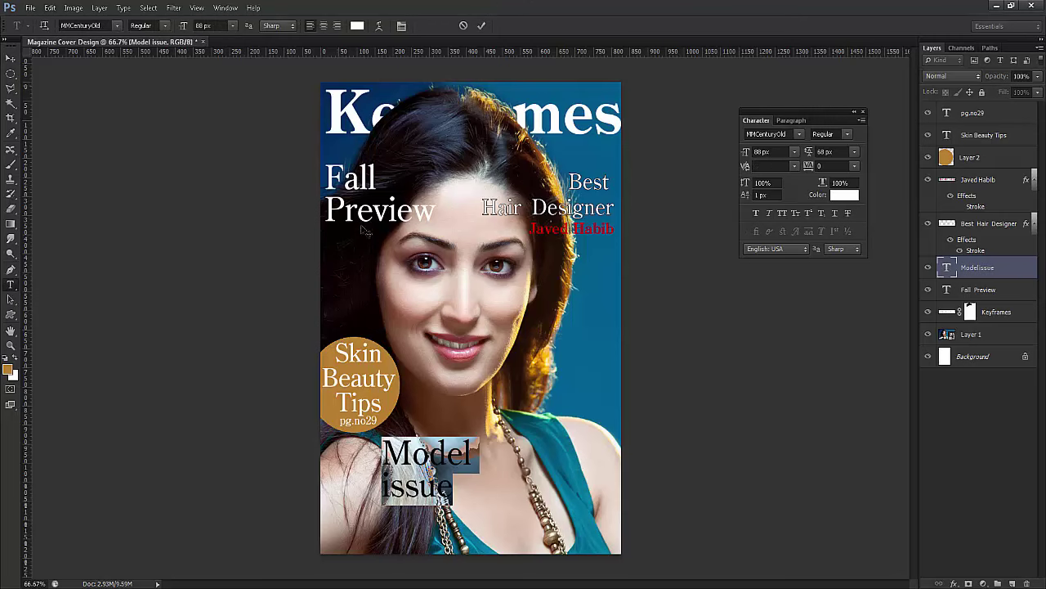
left_click(471, 452)
left_click(365, 457, "shift")
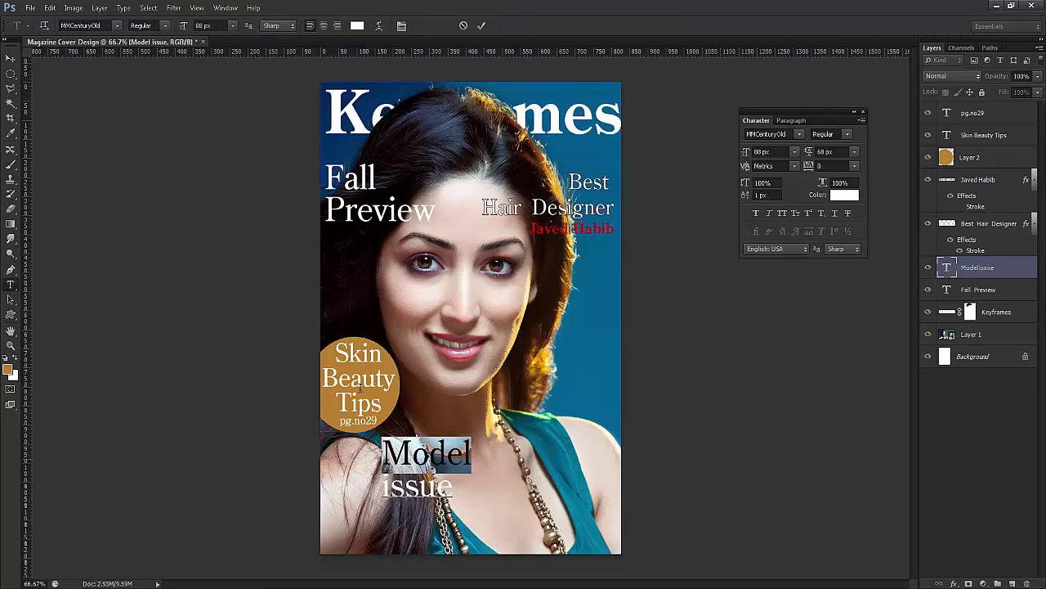
left_click(357, 26)
left_click_drag(770, 177, 723, 297)
left_click_drag(815, 241, 718, 285)
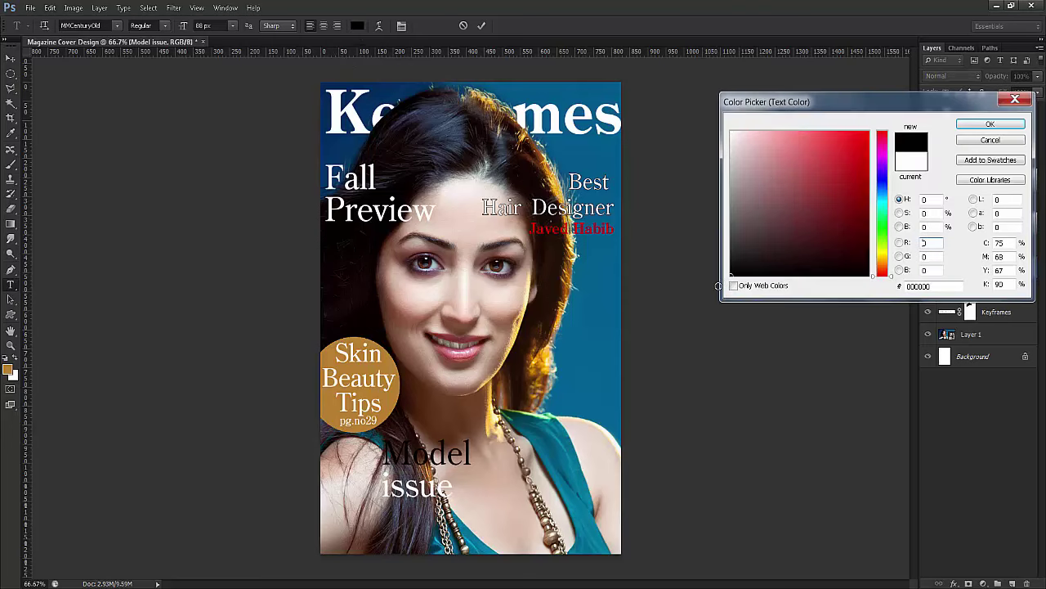
left_click(990, 124)
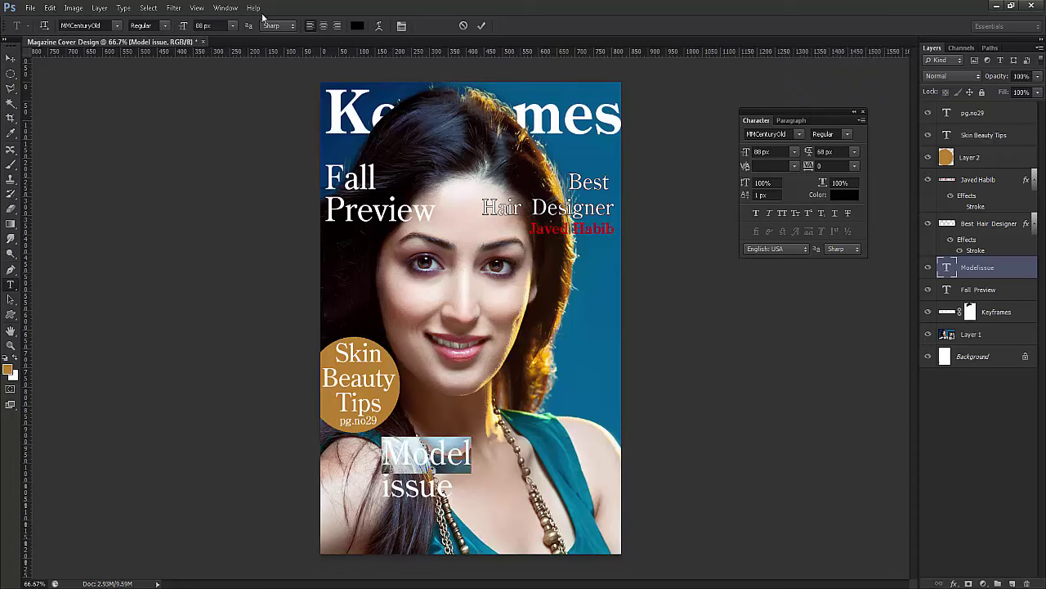
Step: Make Model bold at about 148 px and move the headline to the lower left
left_click(160, 26)
left_click(148, 59)
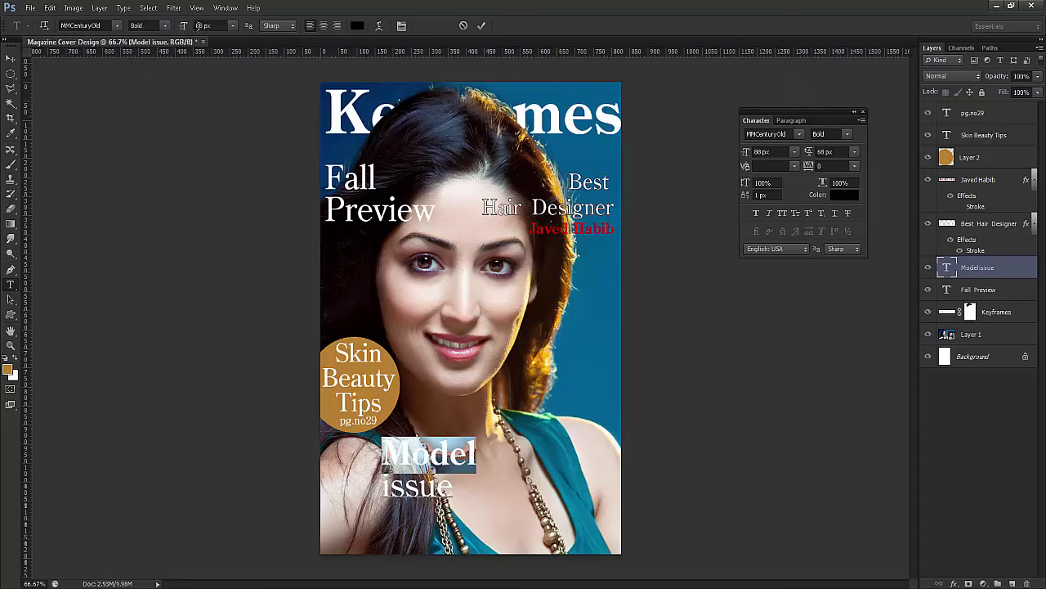
left_click_drag(184, 25, 222, 37)
left_click(482, 25)
key("v")
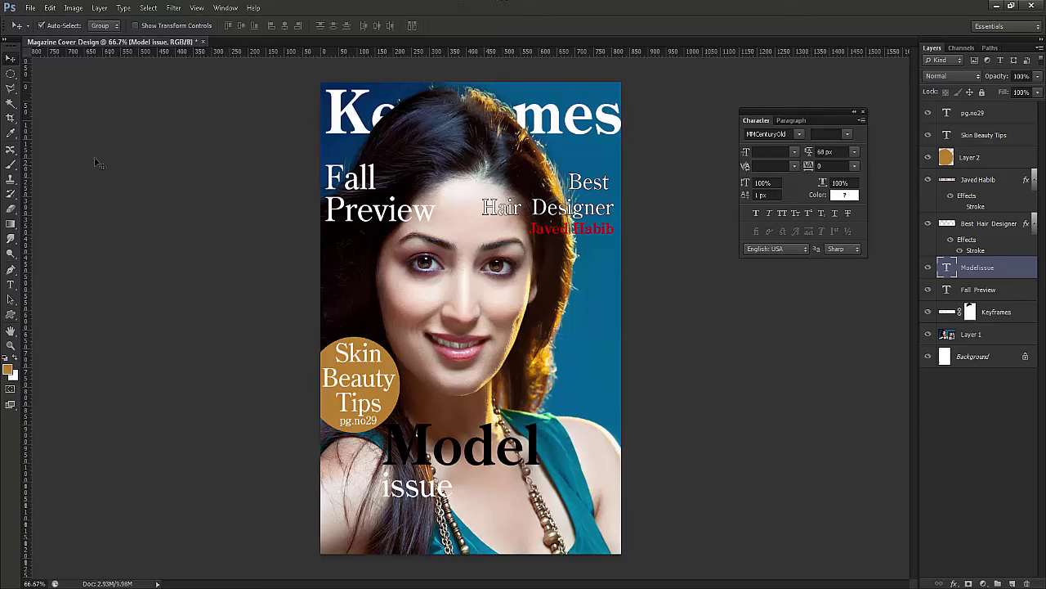
left_click_drag(499, 460, 431, 481)
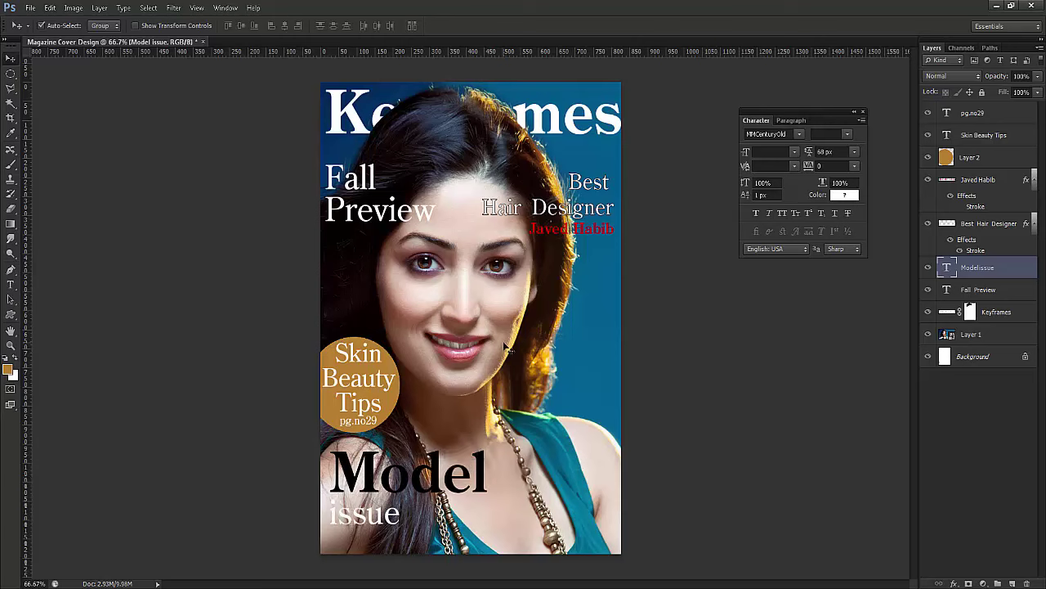
Step: Enlarge the word Model from 148 px to 179 px
double_click(947, 268)
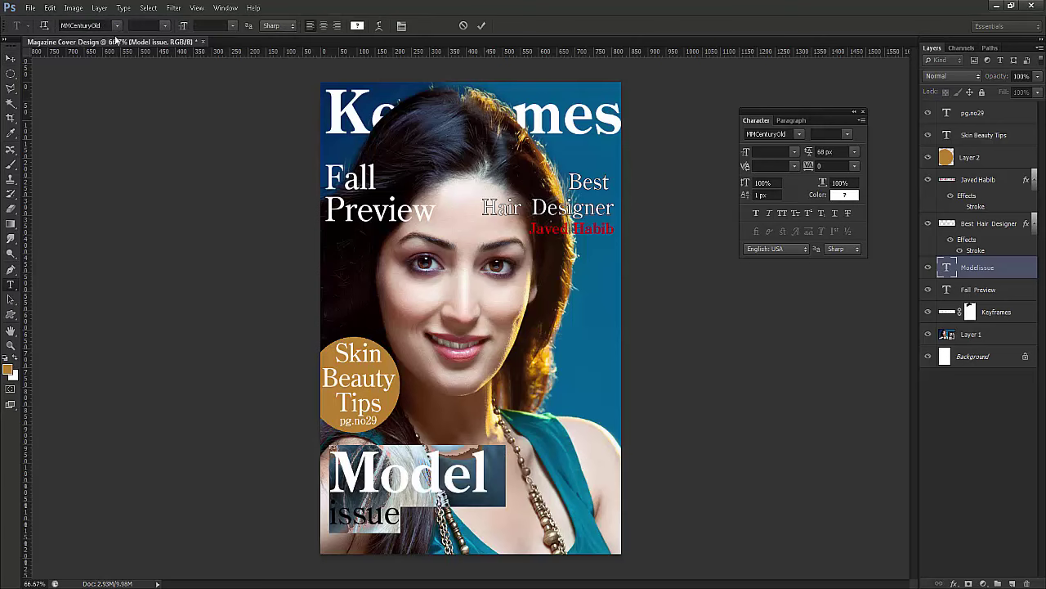
left_click(484, 474)
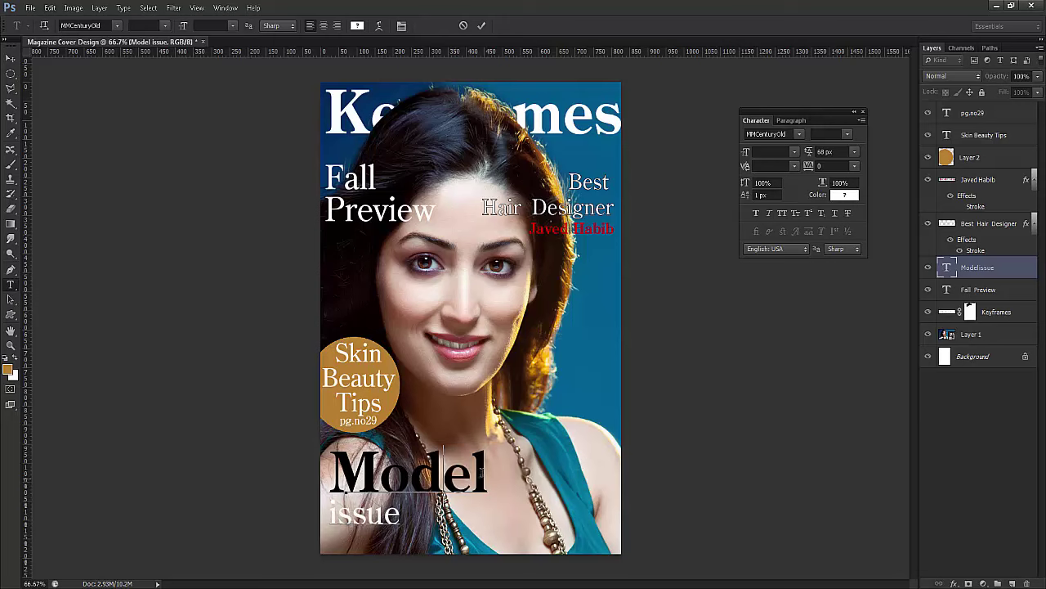
left_click_drag(488, 474, 329, 475)
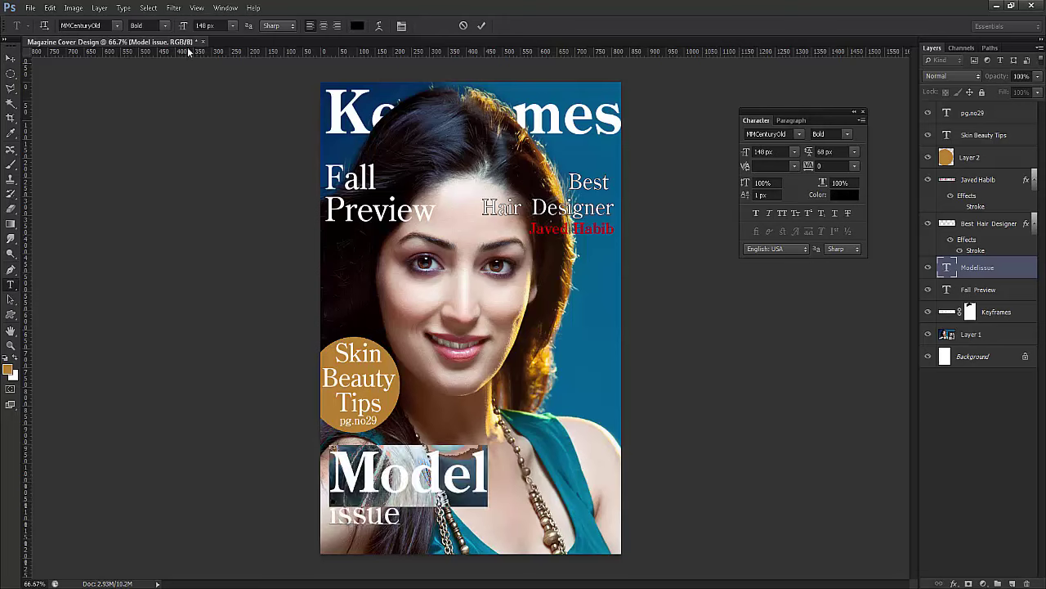
left_click_drag(183, 31, 209, 30)
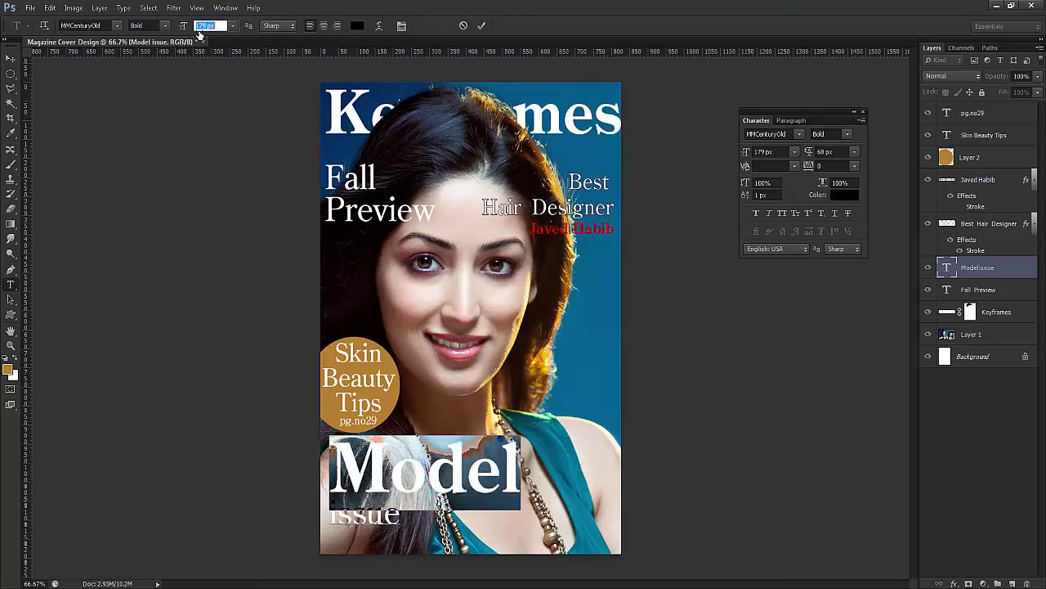
Step: Set the word issue in the MMa Gauss font and commit
left_click(401, 513)
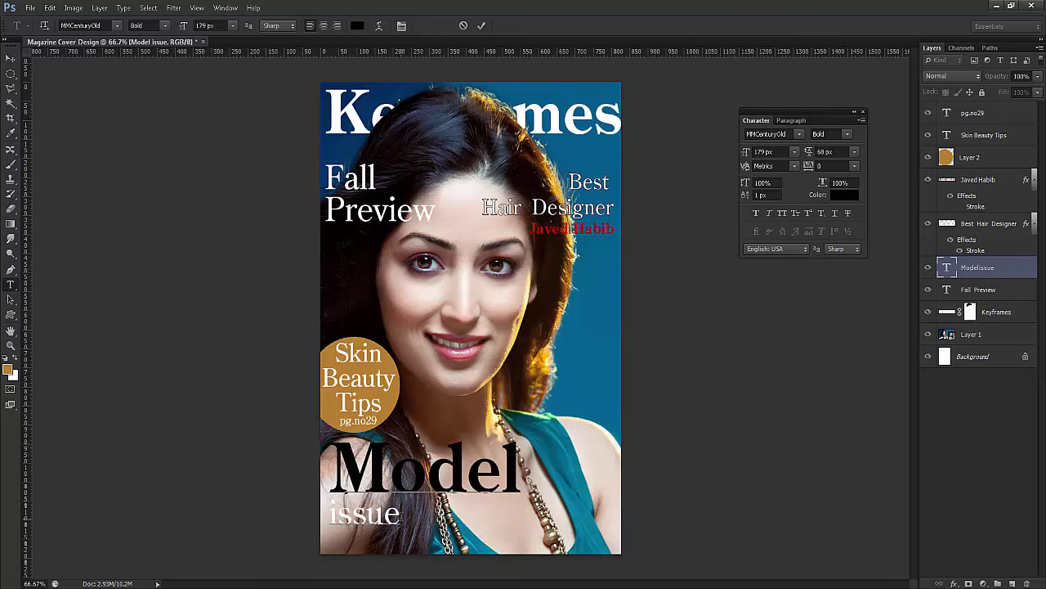
left_click_drag(401, 514, 326, 509)
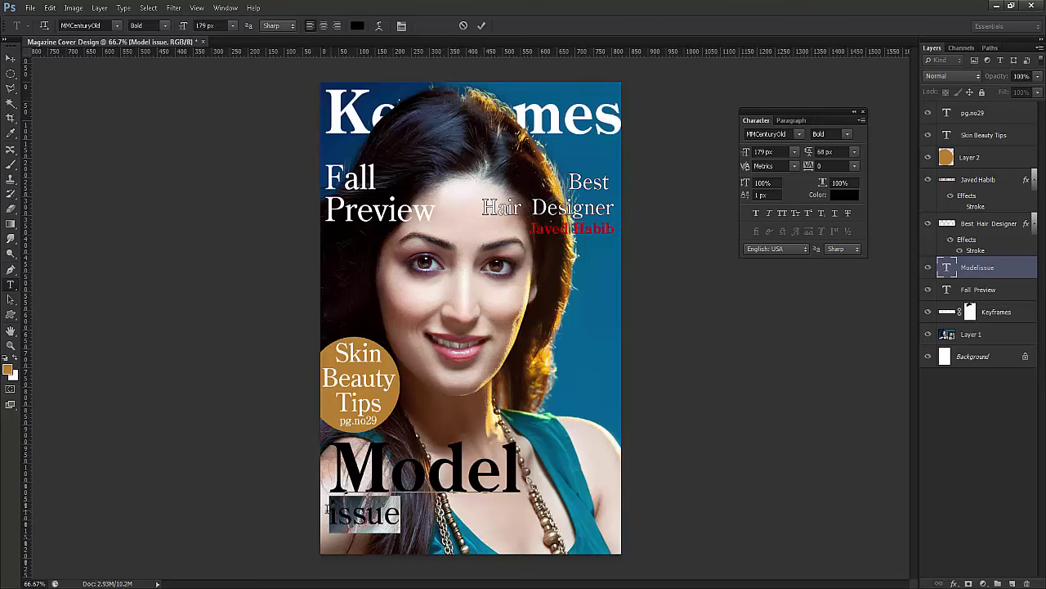
left_click(164, 25)
left_click(161, 31)
left_click(106, 25)
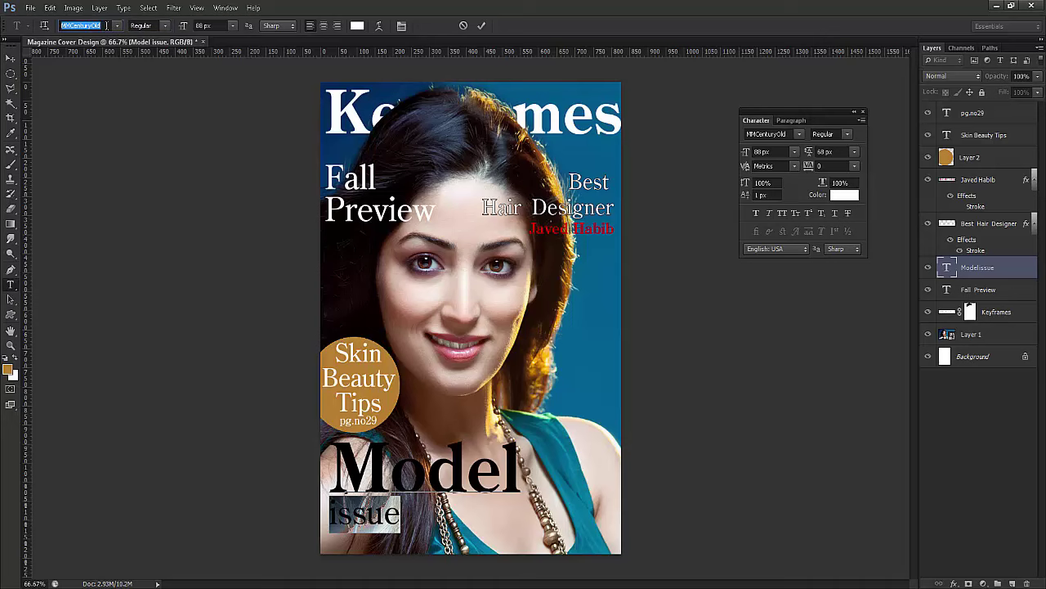
left_click(117, 25)
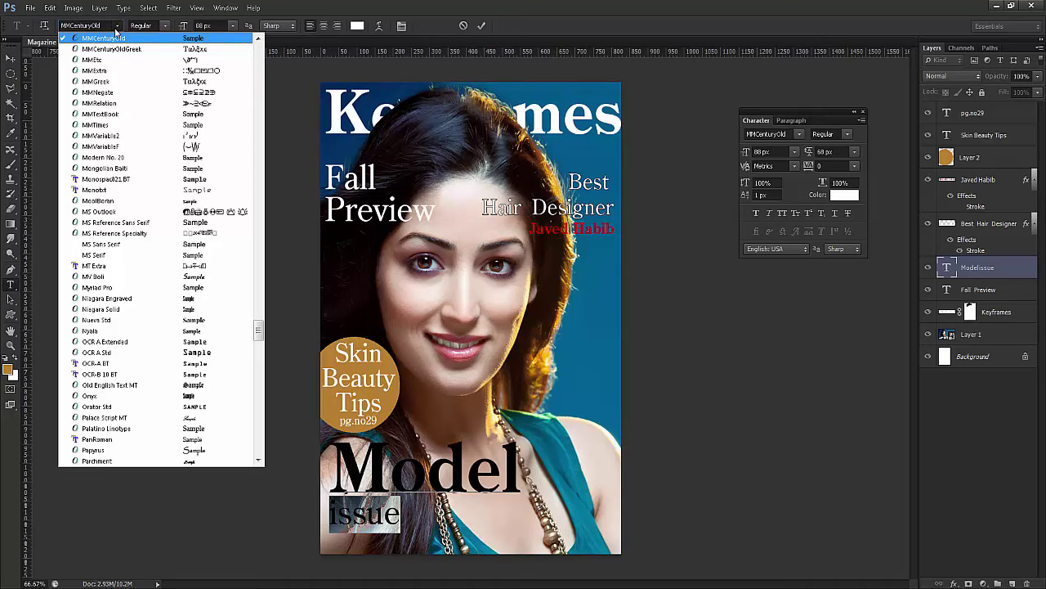
scroll(149, 146, "up", 1)
scroll(149, 146, "up", 2)
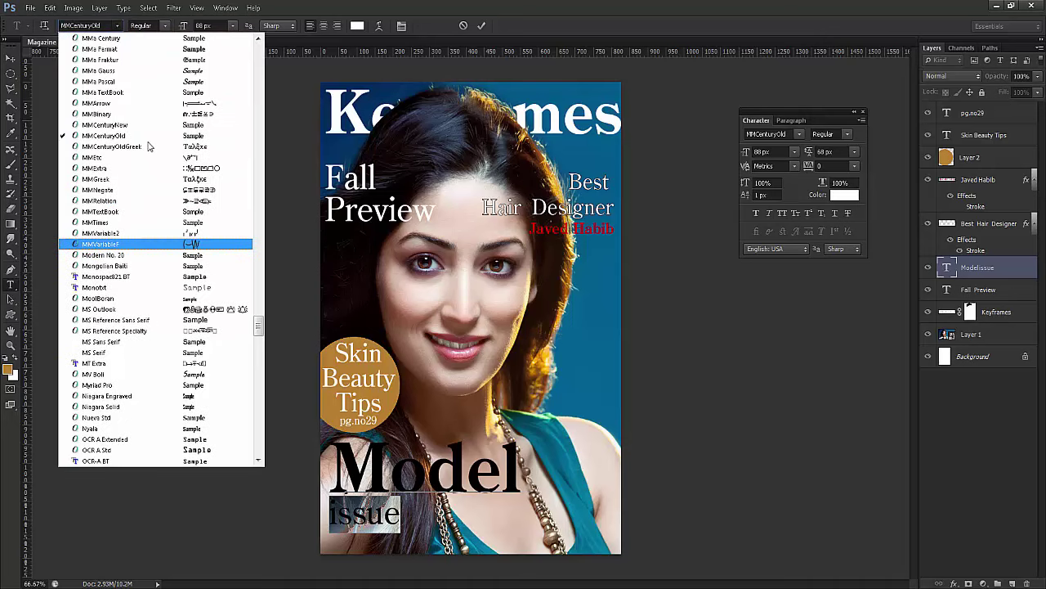
left_click(201, 69)
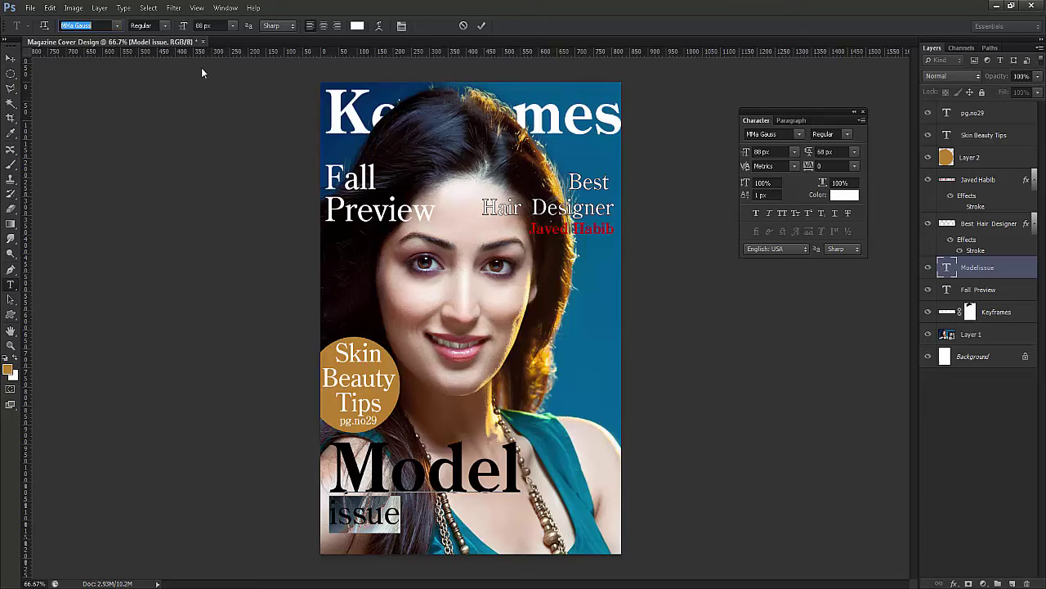
left_click(481, 25)
Step: Colour the word issue red (cf0000)
key("v")
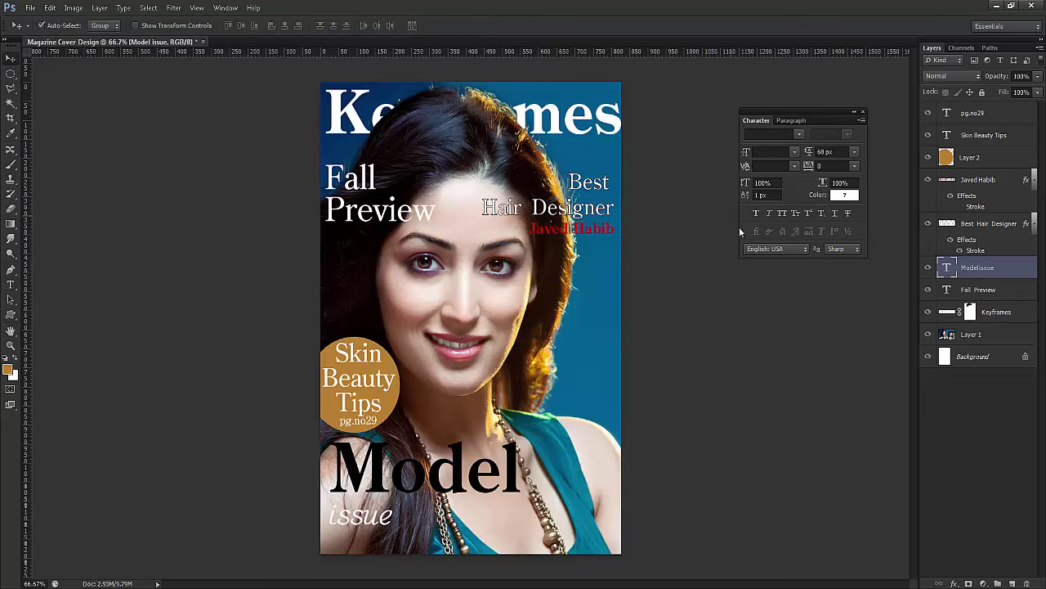
double_click(949, 269)
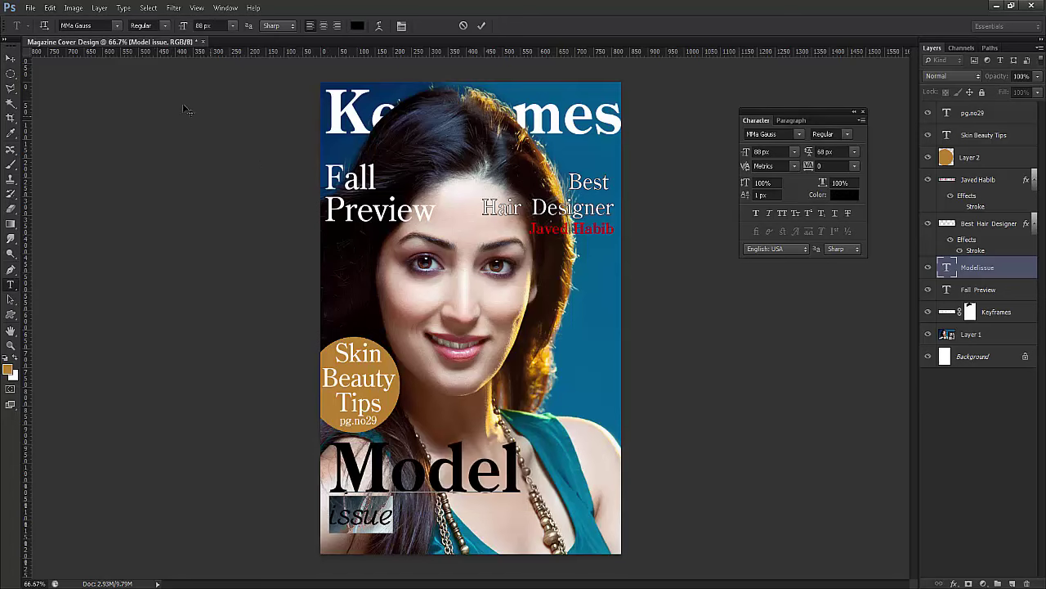
left_click(359, 26)
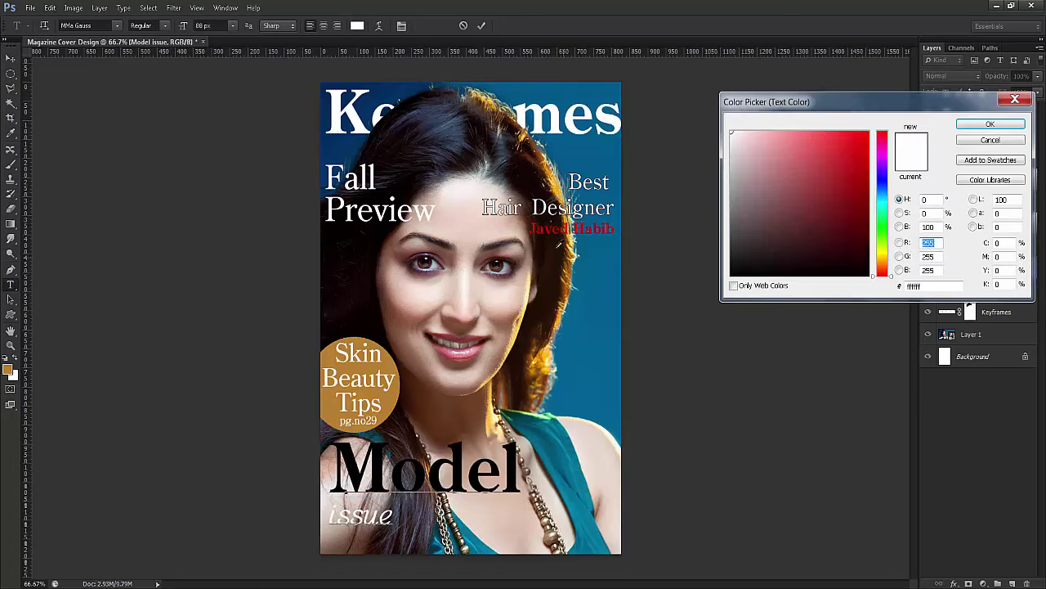
left_click(868, 158)
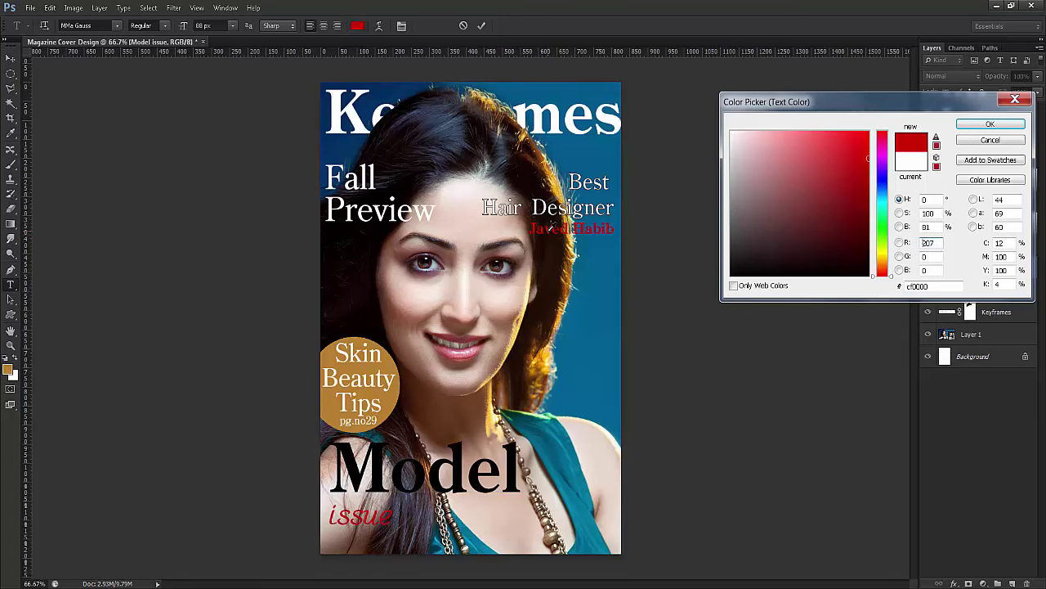
left_click(990, 123)
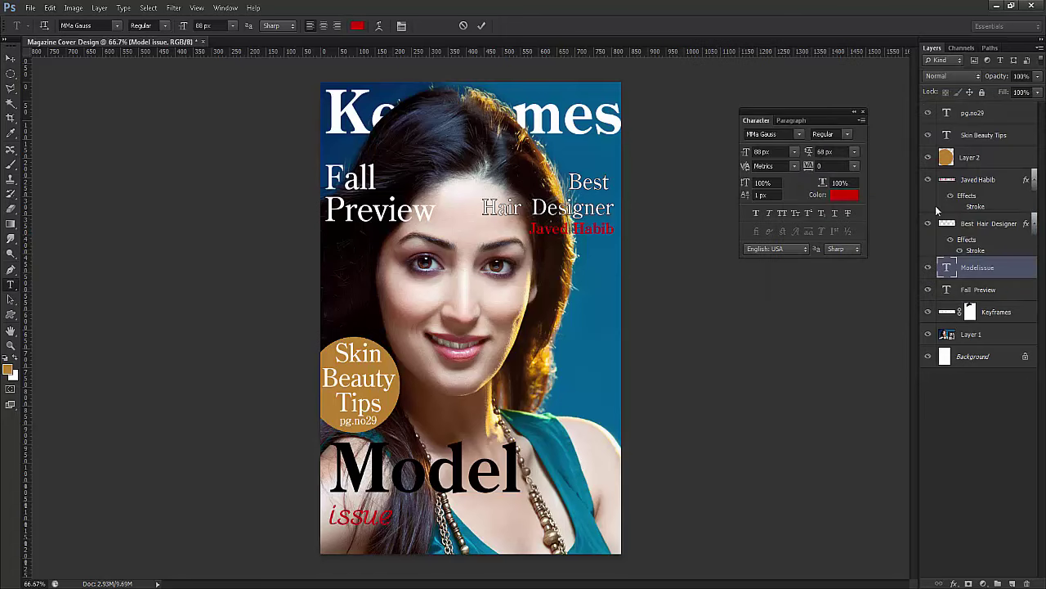
left_click(945, 267)
Step: Adjust the line spacing and shift issue further right under Model, then commit
double_click(945, 267)
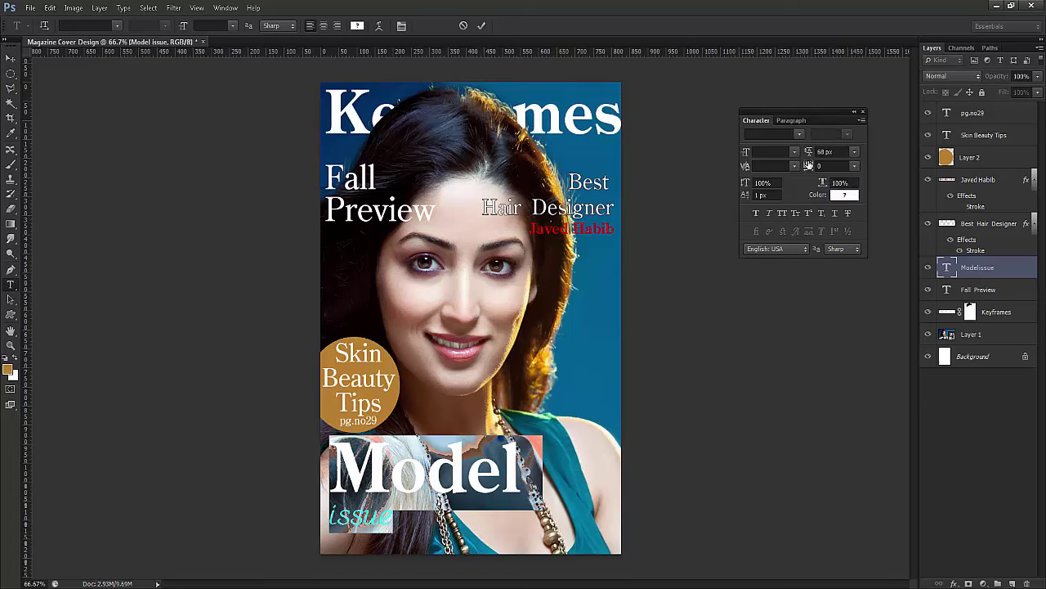
left_click_drag(812, 154, 799, 159)
left_click(791, 121)
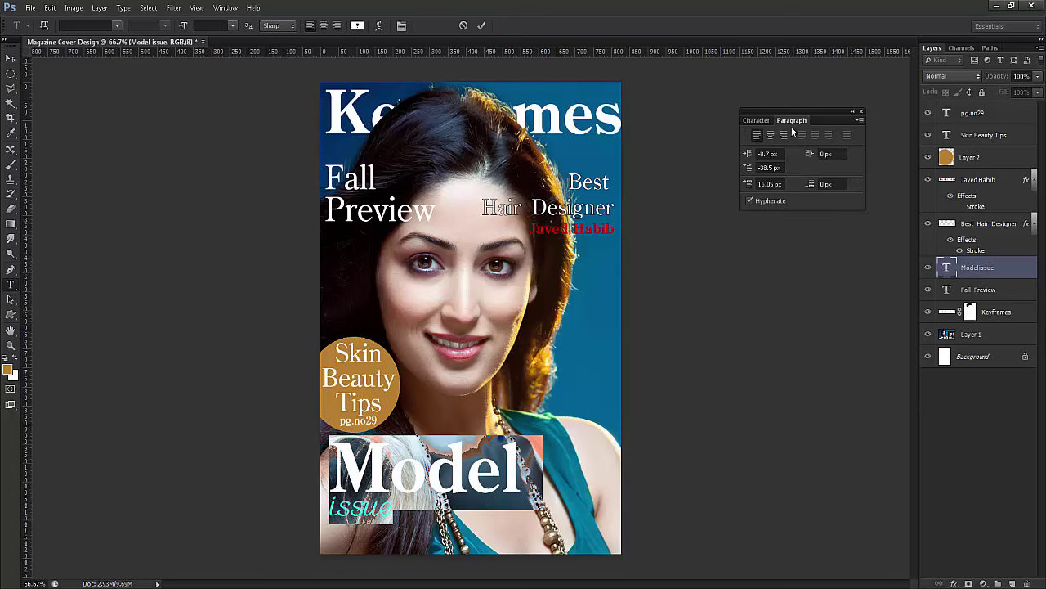
left_click_drag(572, 478, 606, 486)
left_click(481, 25)
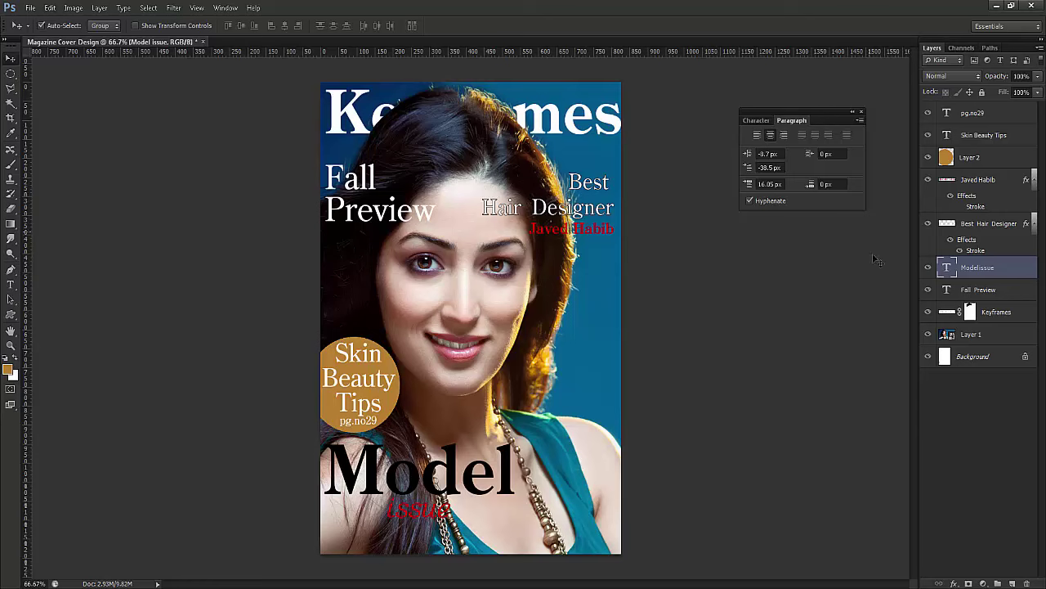
Step: Add 'The' on a new line above Model in the headline
double_click(946, 267)
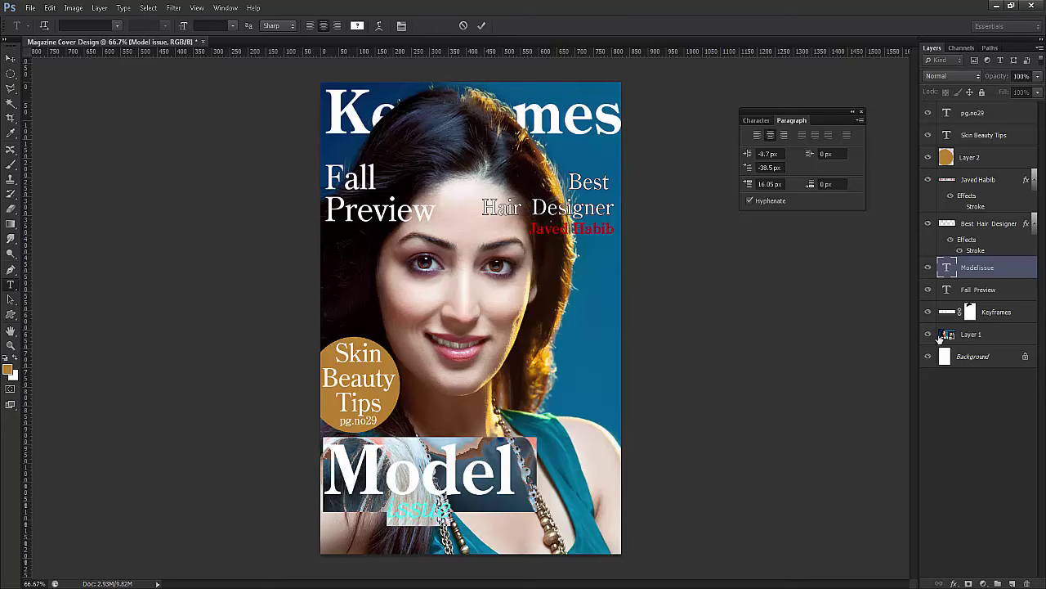
left_click(325, 478)
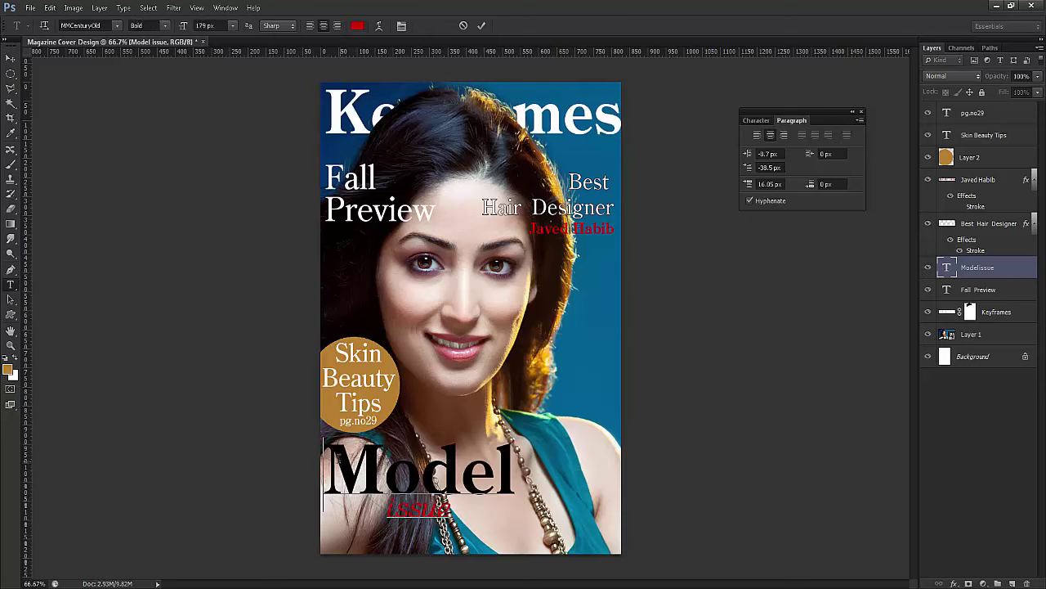
key("Return")
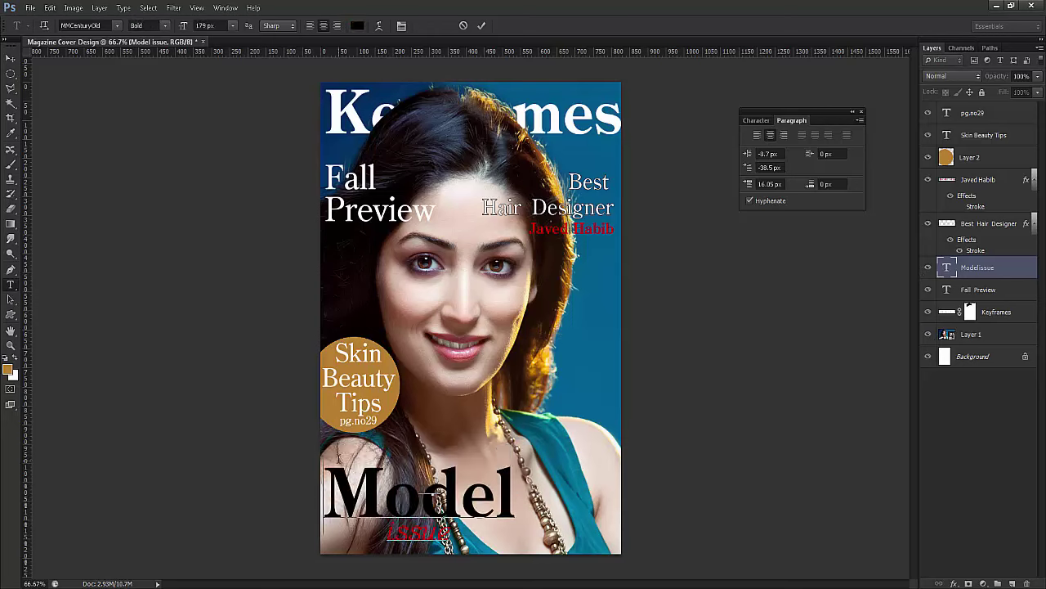
key("Up")
type("The")
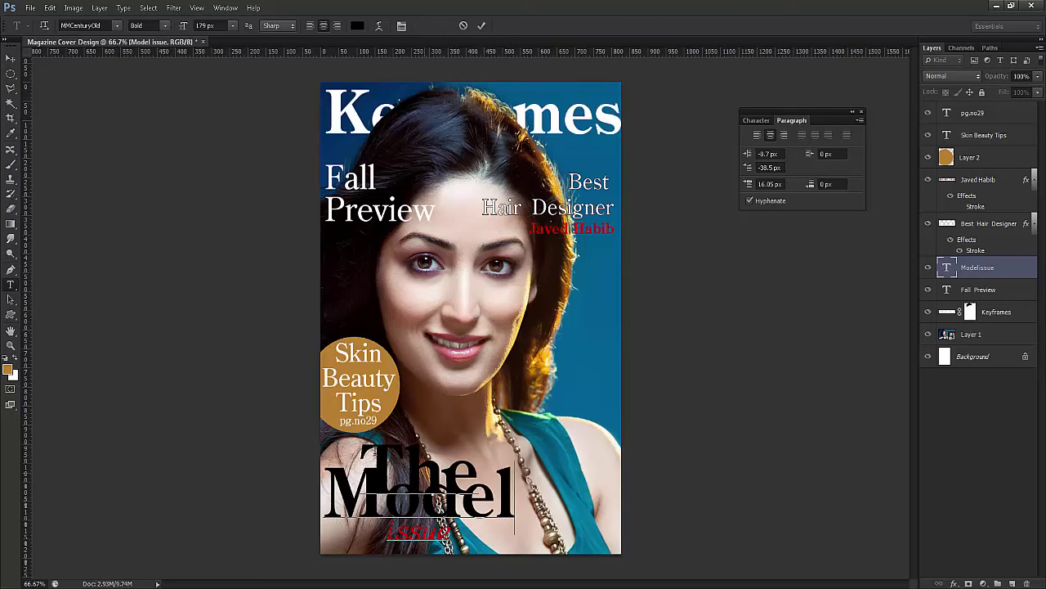
Step: Raise the headline leading to 139 px and move the block up, then commit
key("ctrl+a")
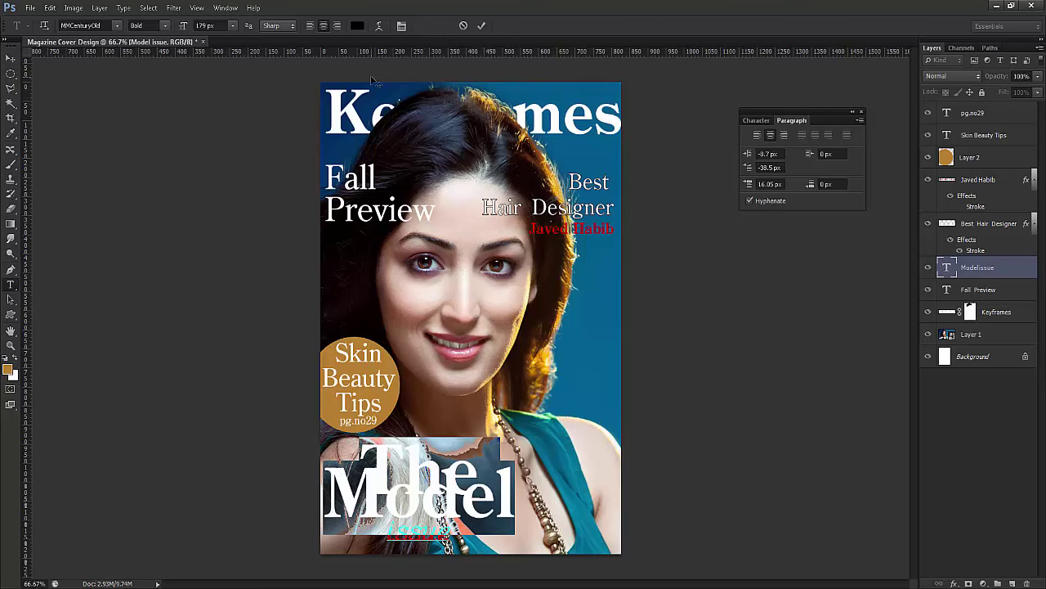
left_click(402, 25)
left_click_drag(808, 152, 858, 156)
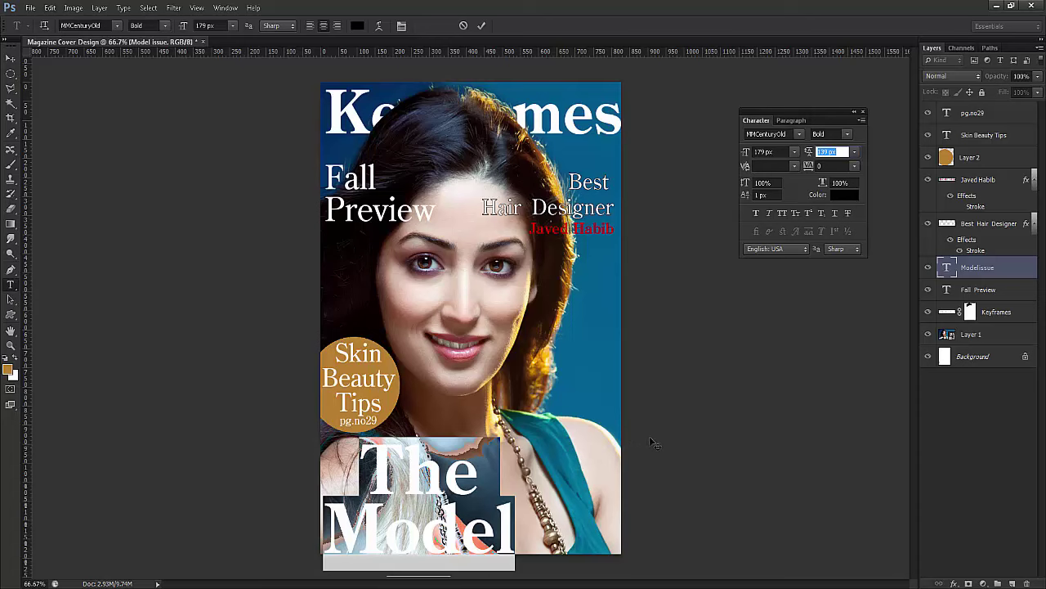
left_click_drag(649, 435, 686, 407)
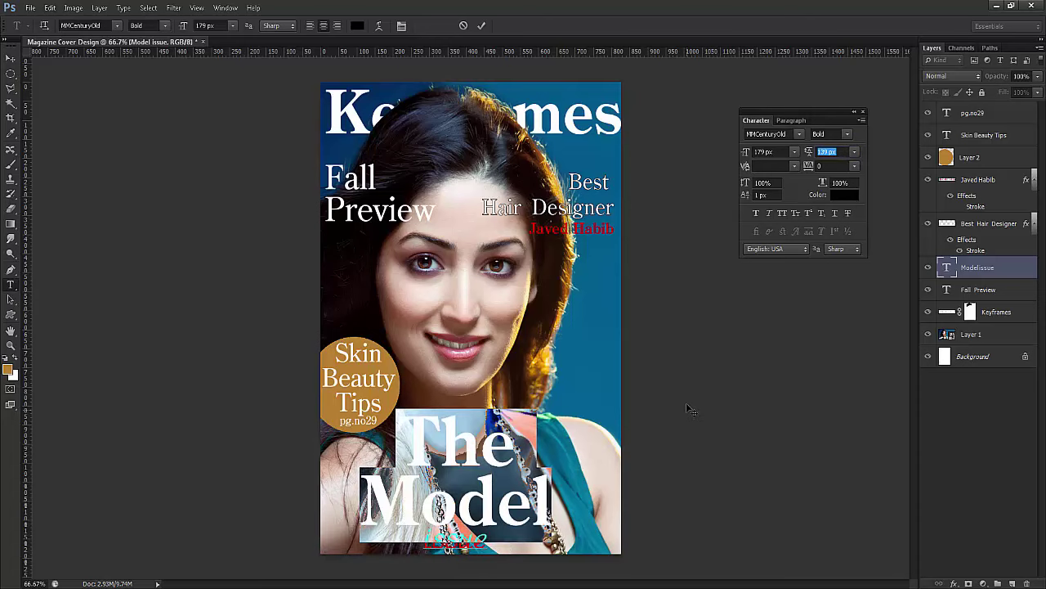
key("ctrl+Up")
key("ctrl+Up")
key("ctrl+Up")
key("ctrl+Up")
key("ctrl+Up")
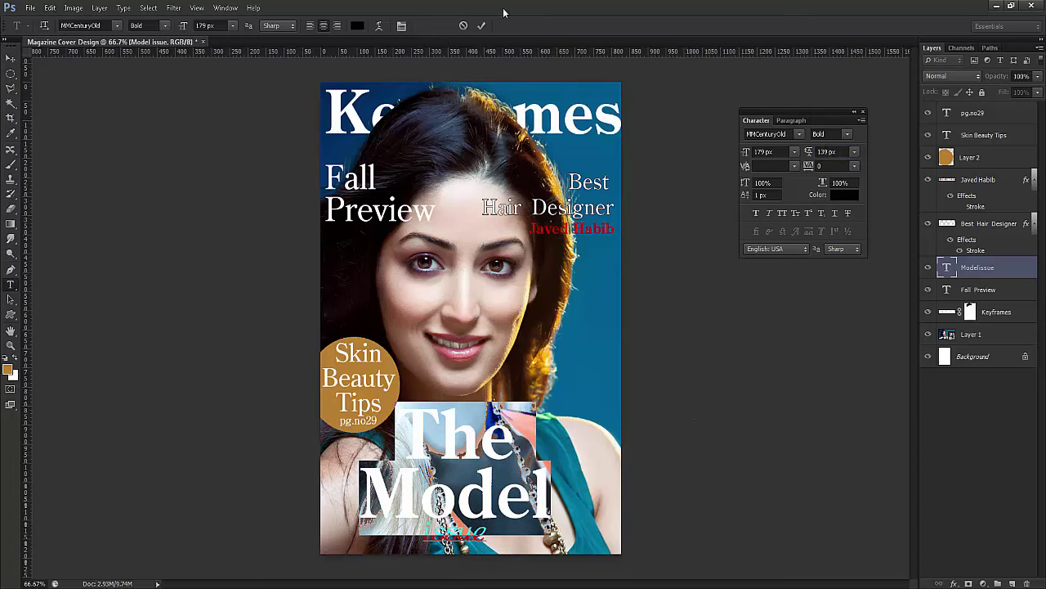
left_click(481, 25)
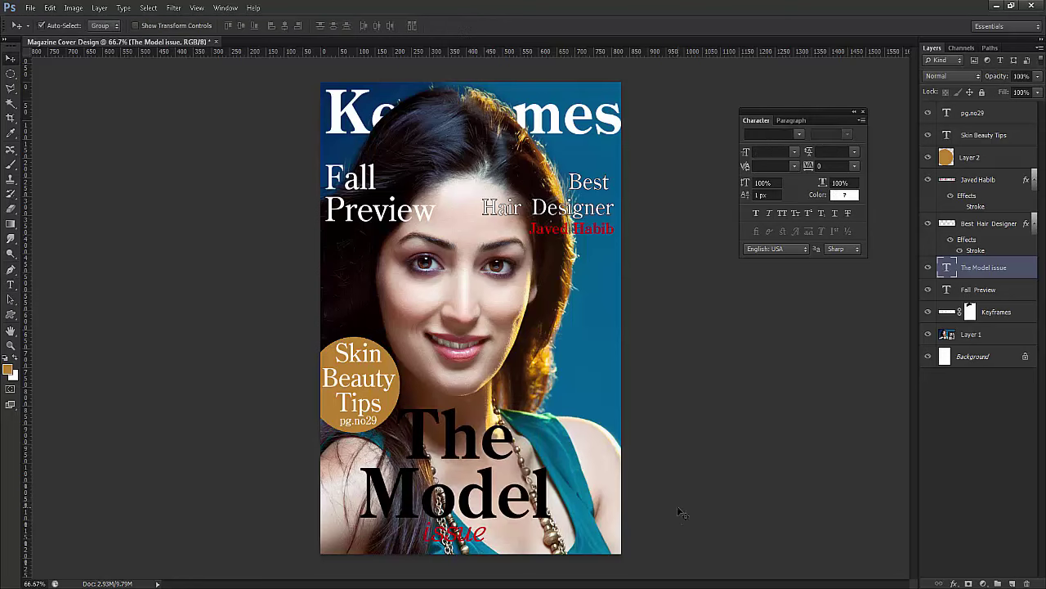
left_click(10, 72)
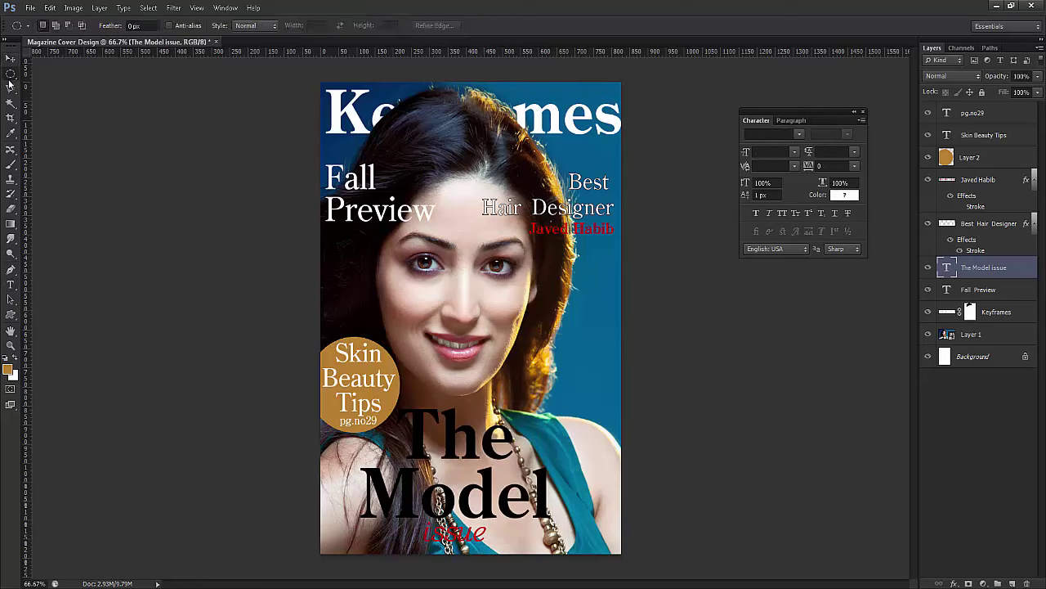
right_click(11, 72)
left_click(61, 71)
left_click_drag(362, 517, 550, 549)
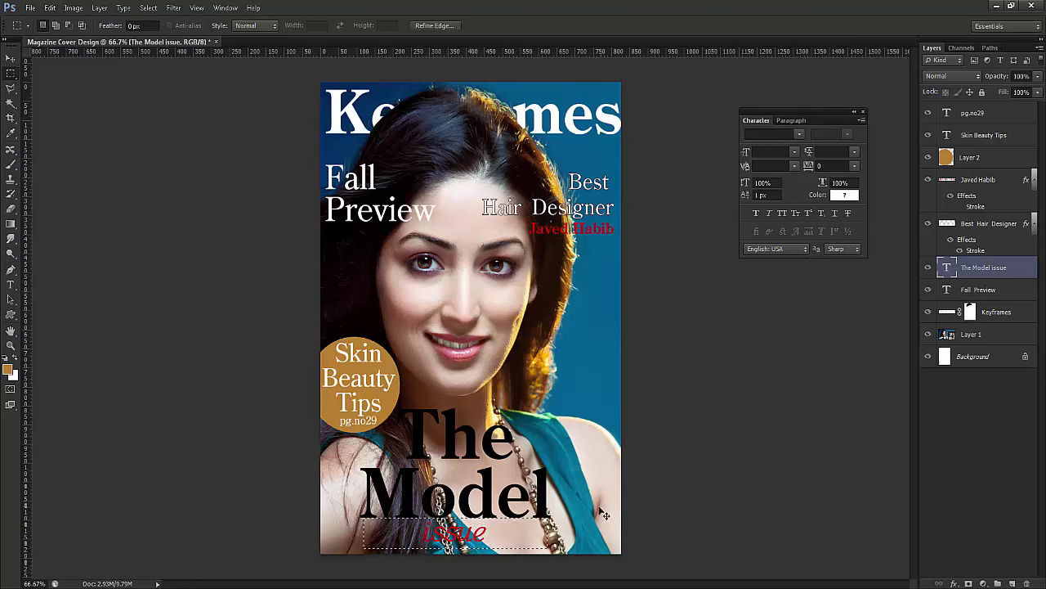
left_click(602, 513)
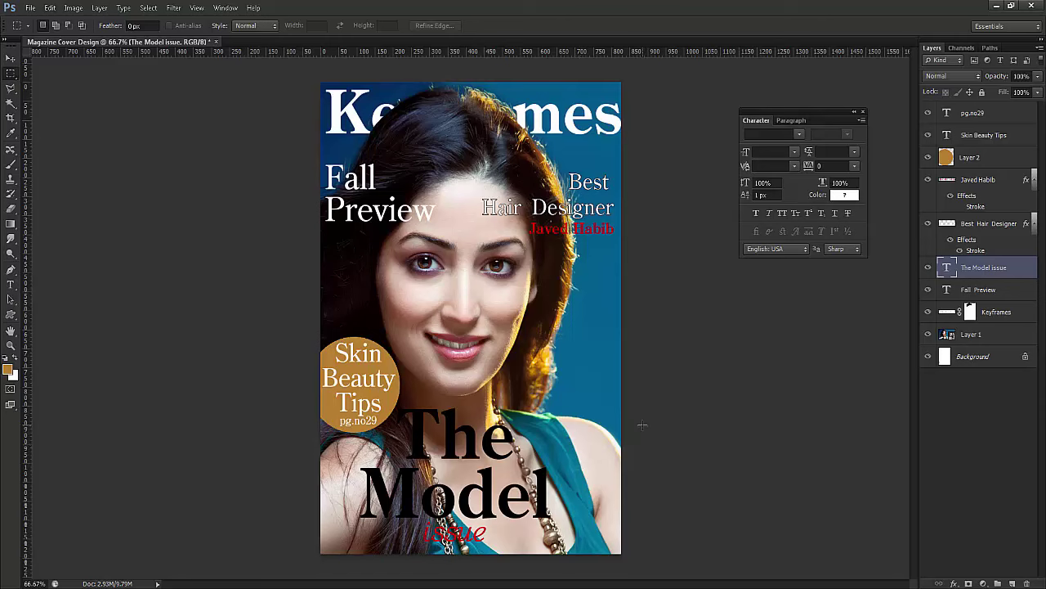
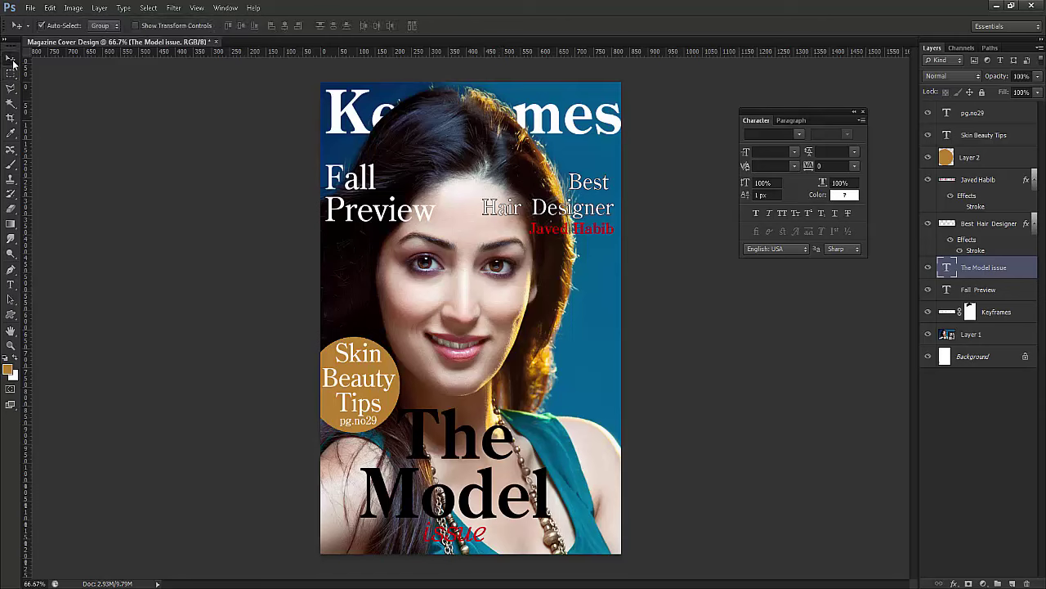
Step: Alt-drag a duplicate of the Fall Preview text toward the lower right
left_click(12, 59)
left_click(379, 186)
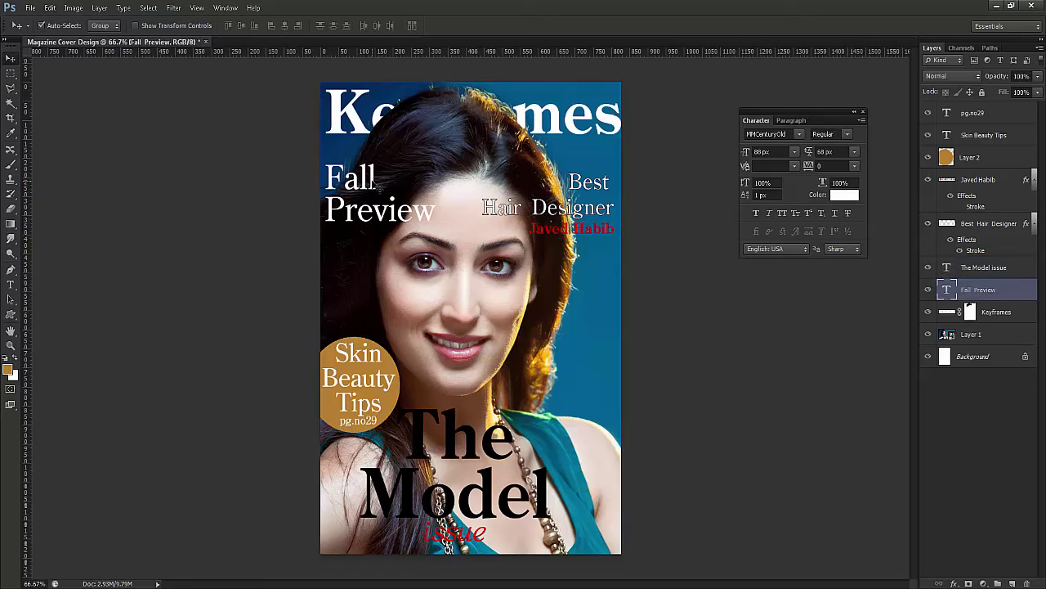
left_click_drag(375, 185, 556, 308)
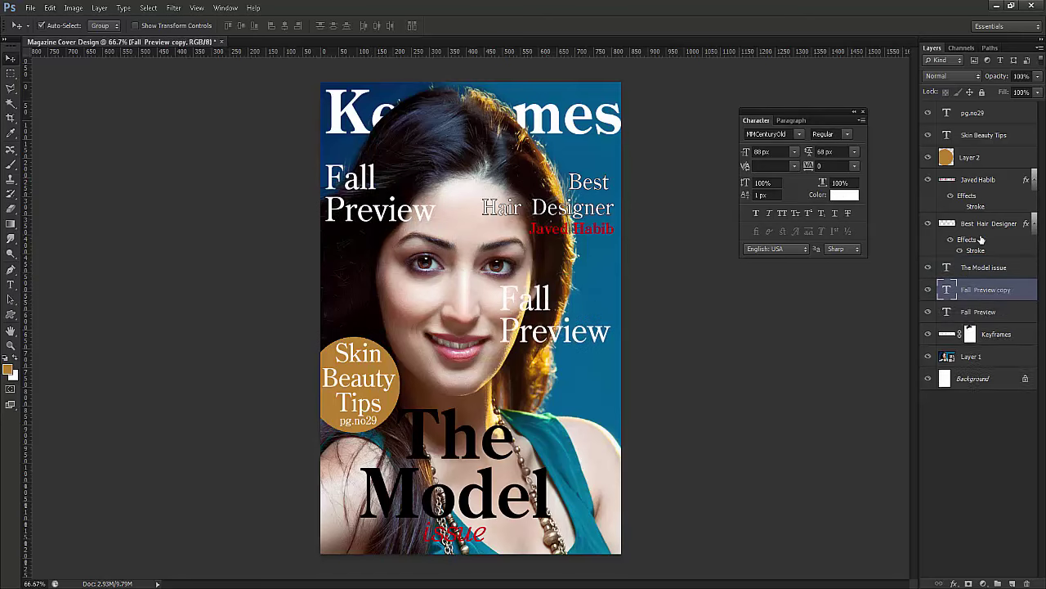
Step: Right-align the copied text and move it to the right edge below the designer credit
double_click(946, 289)
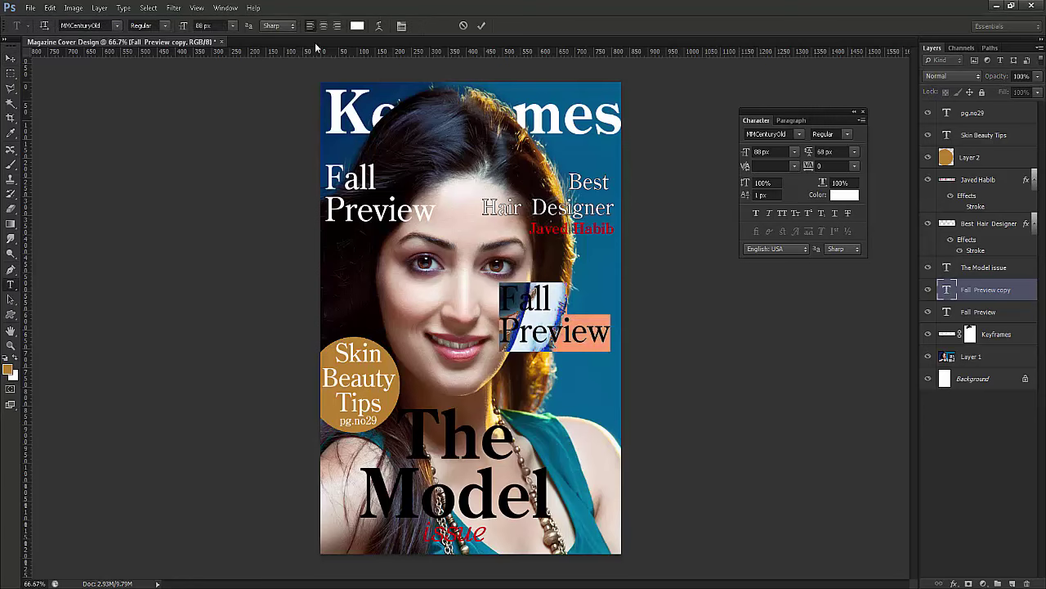
left_click(792, 120)
left_click(784, 137)
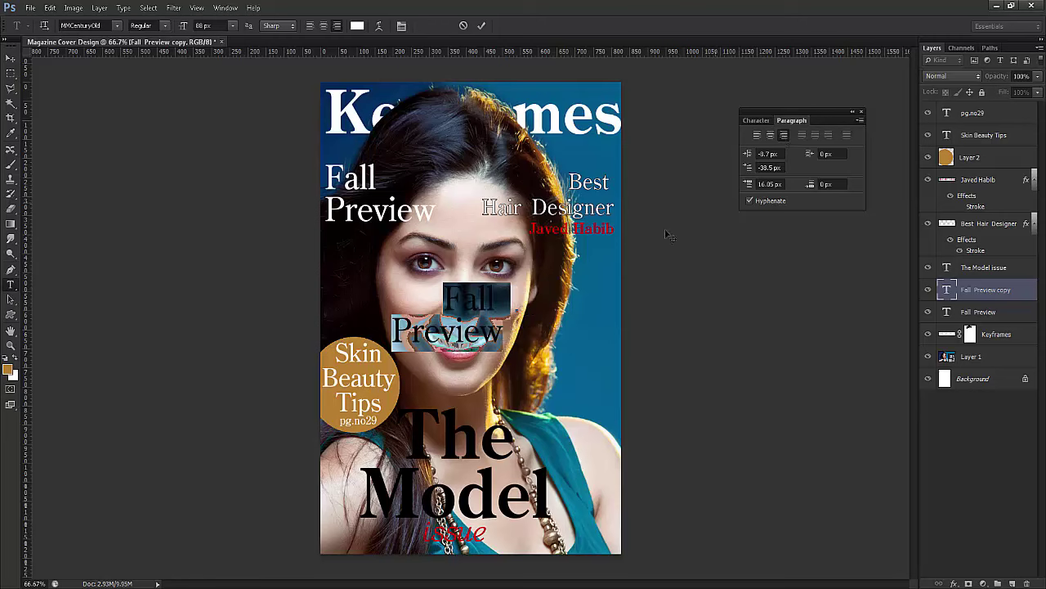
left_click(480, 25)
key("v")
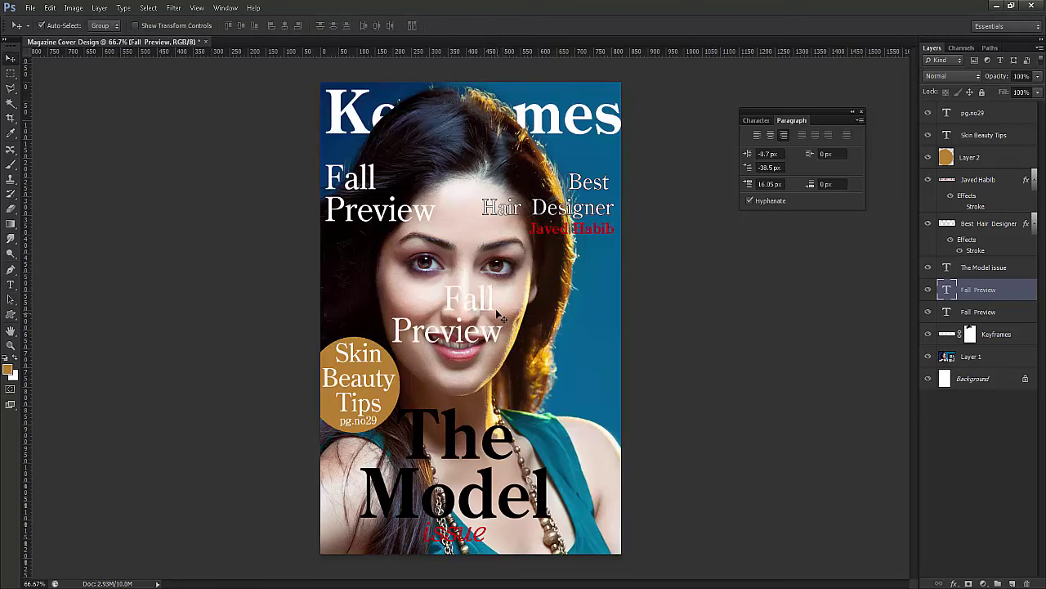
left_click_drag(499, 309, 603, 270)
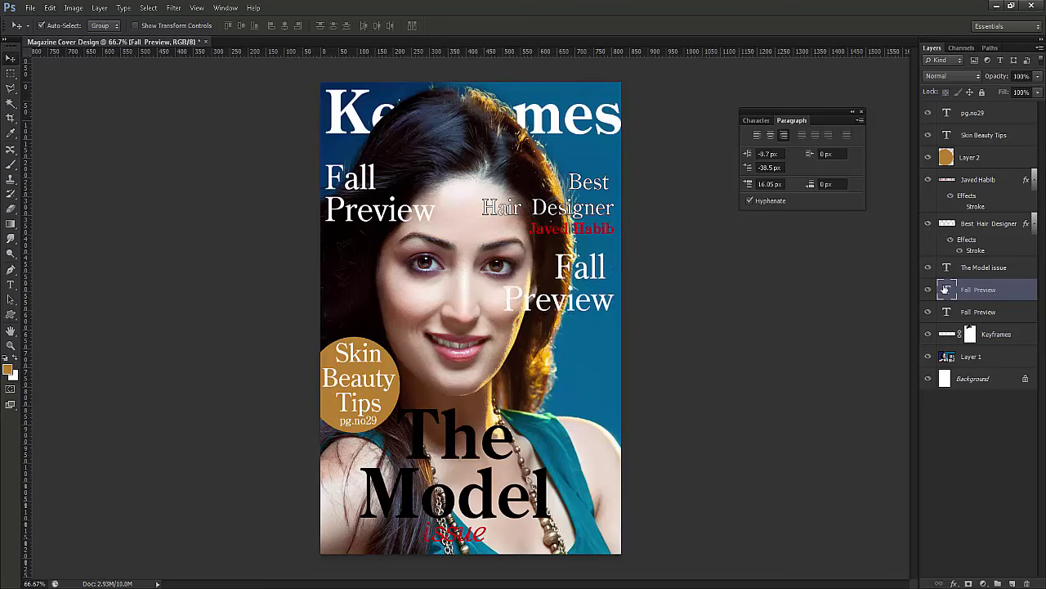
Step: Shrink the copied headline text from 88 px to 72 px
double_click(946, 288)
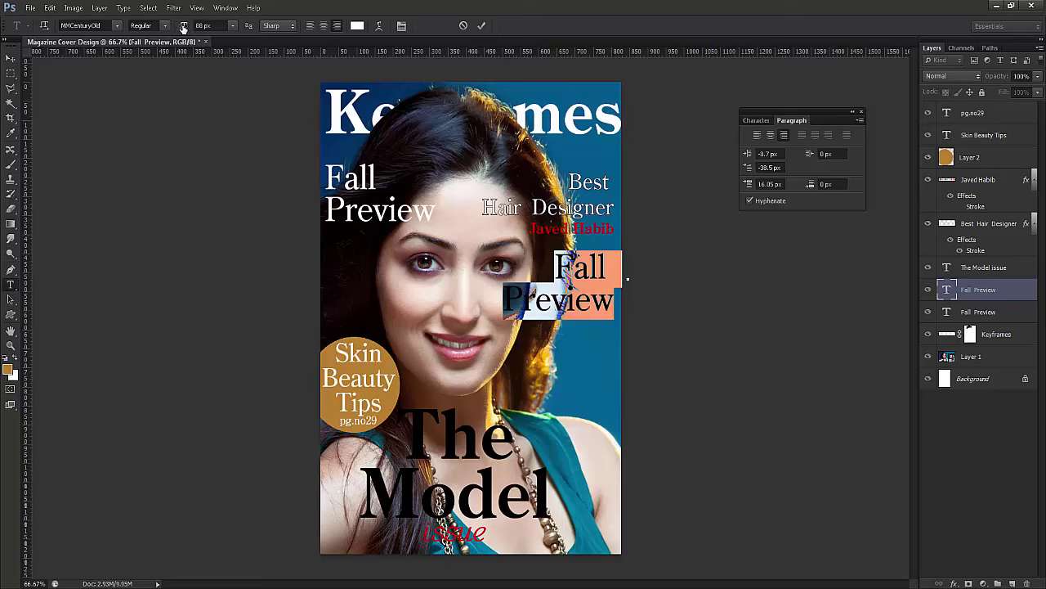
left_click_drag(183, 29, 170, 28)
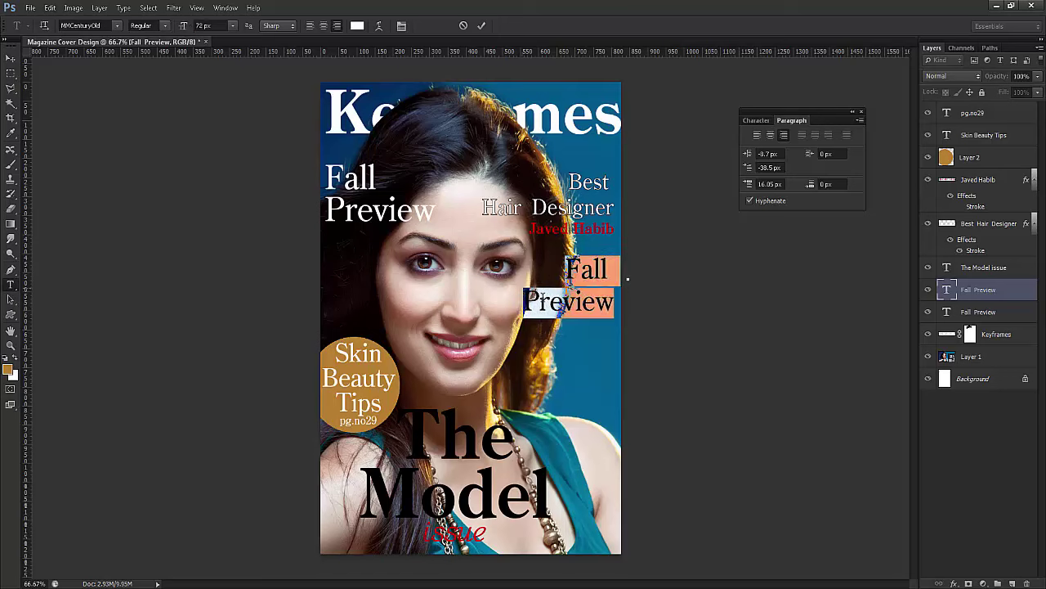
left_click(564, 298)
Step: Replace the Fall Preview words with 'Story Behind Real Models' across separate lines
left_click_drag(614, 306, 558, 258)
key("ctrl+h")
type("Sot")
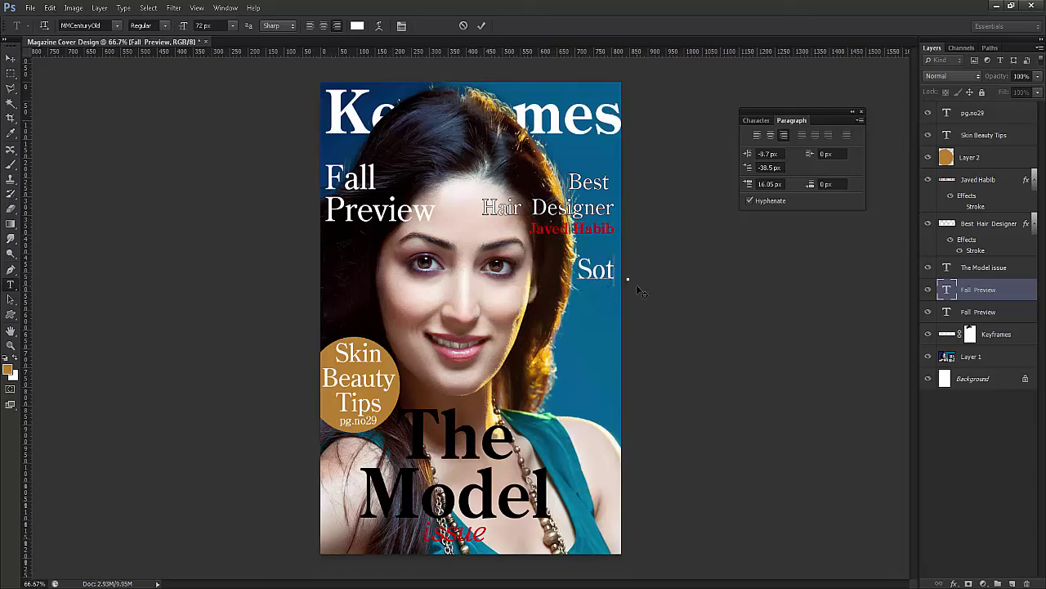
key("BackSpace")
key("BackSpace")
type("tory")
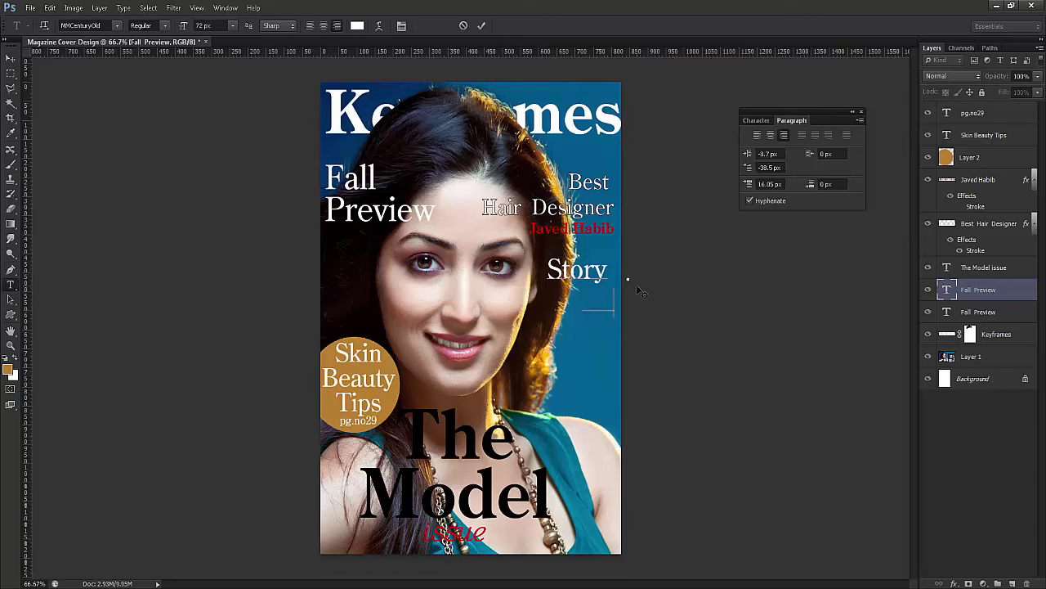
type(" Behinh")
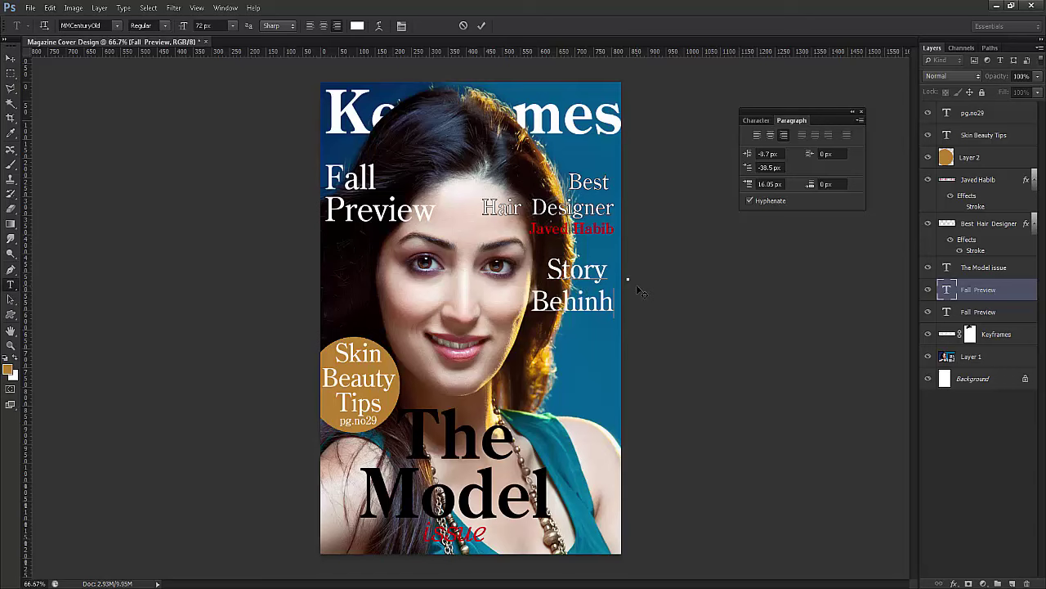
key("BackSpace")
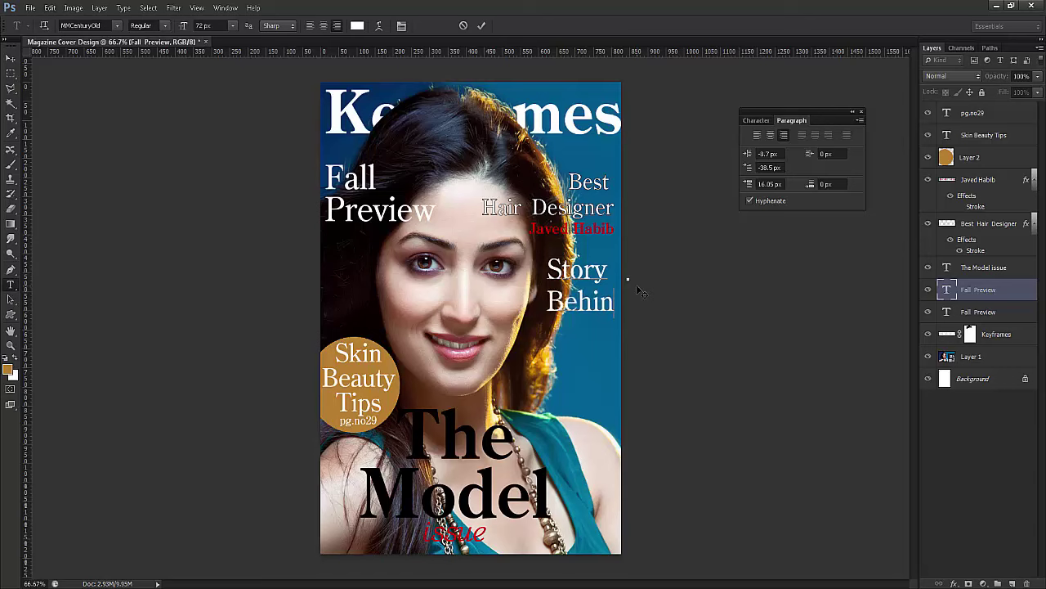
key("BackSpace")
key("BackSpace")
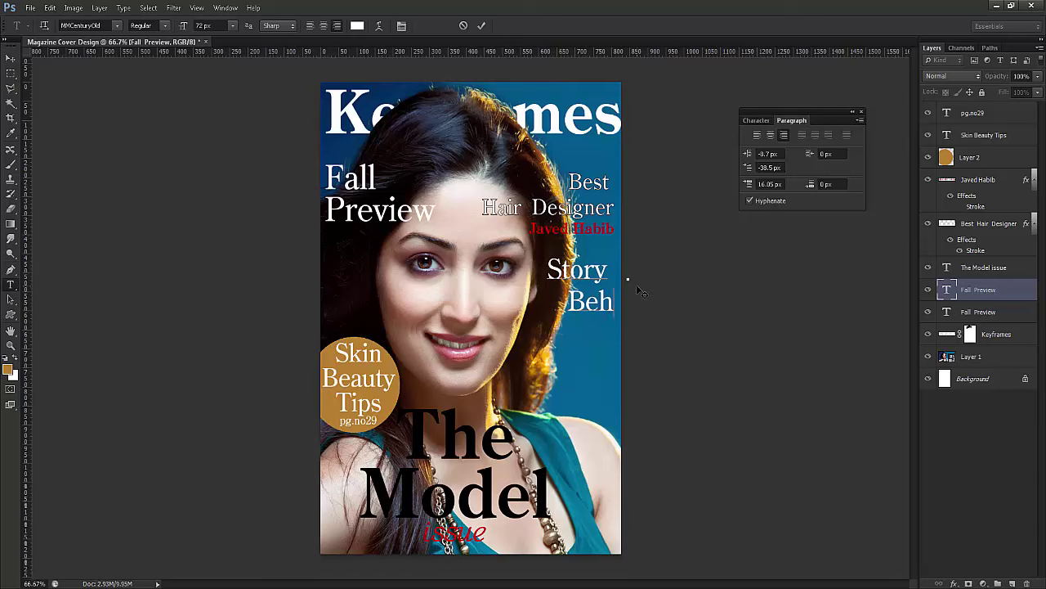
type("ind")
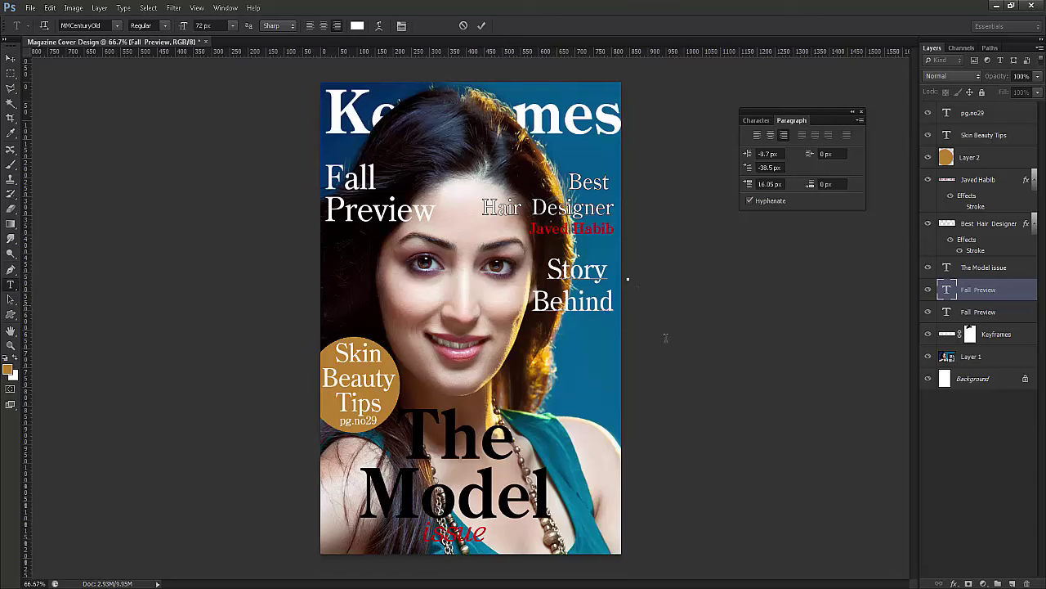
key("Return")
type("Rea")
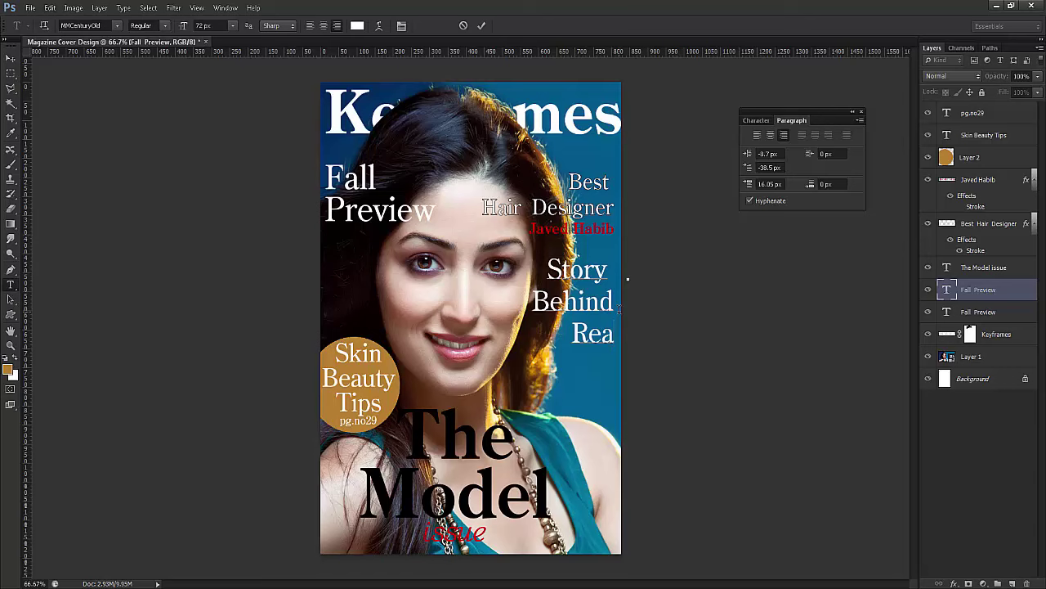
type("l Models")
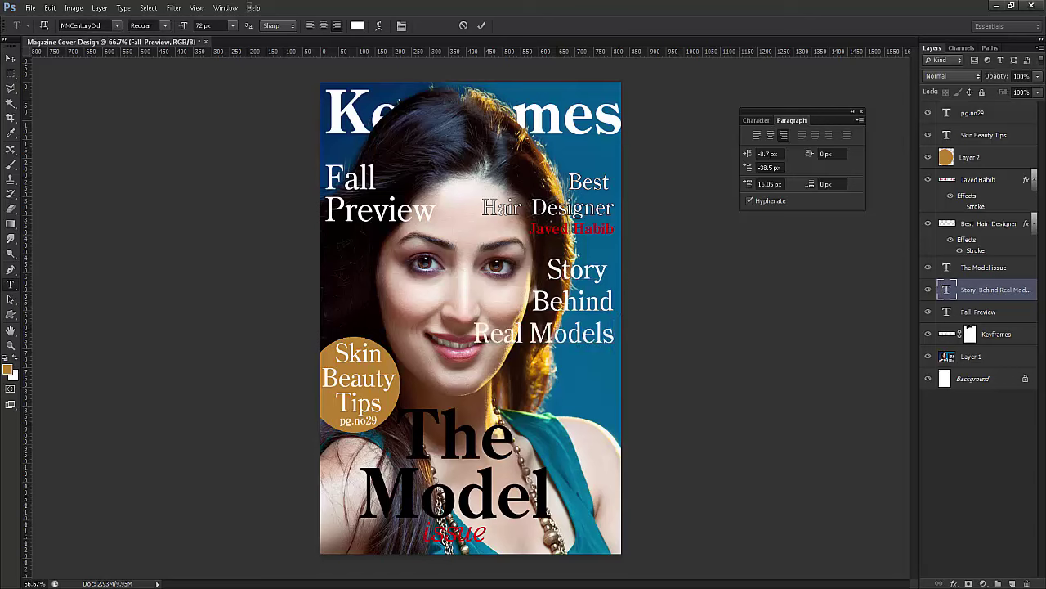
Step: Resize the headline to 47 px, tighten its leading, and move it lower on the right
double_click(946, 290)
left_click_drag(183, 30, 169, 29)
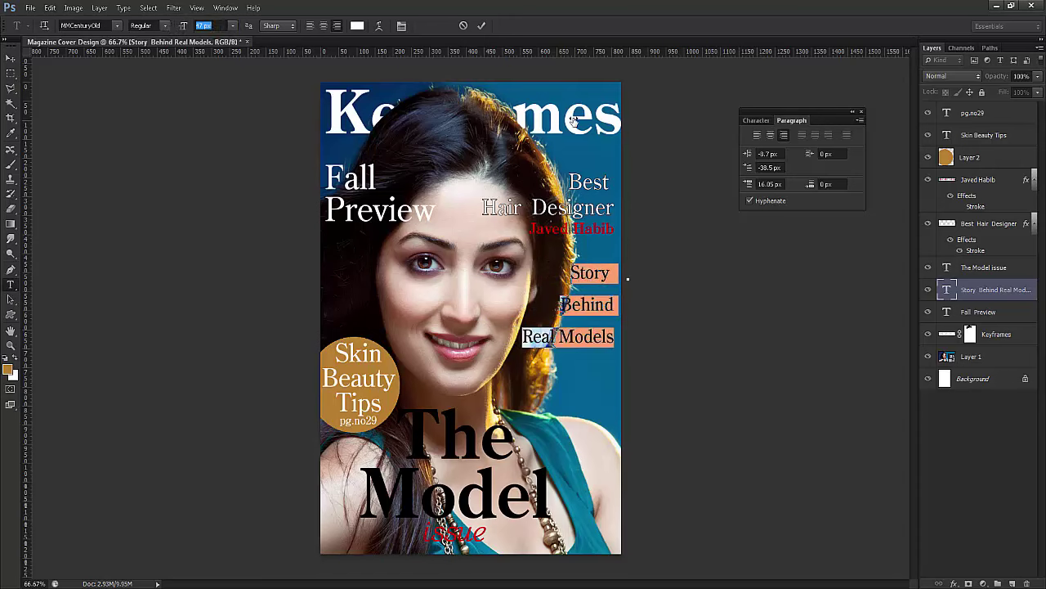
left_click(663, 170)
left_click(767, 125)
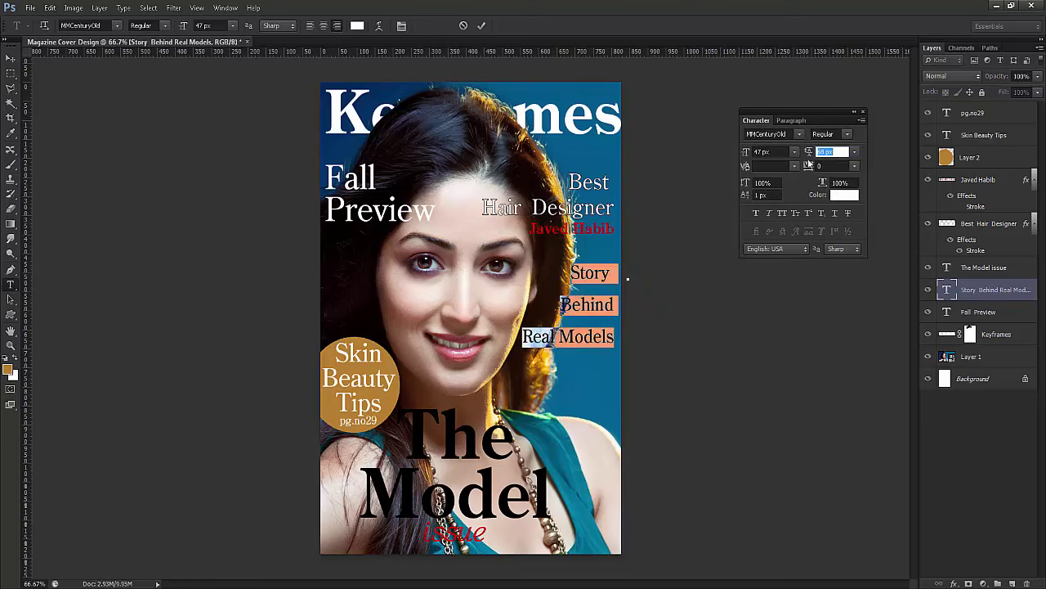
left_click_drag(809, 153, 795, 155)
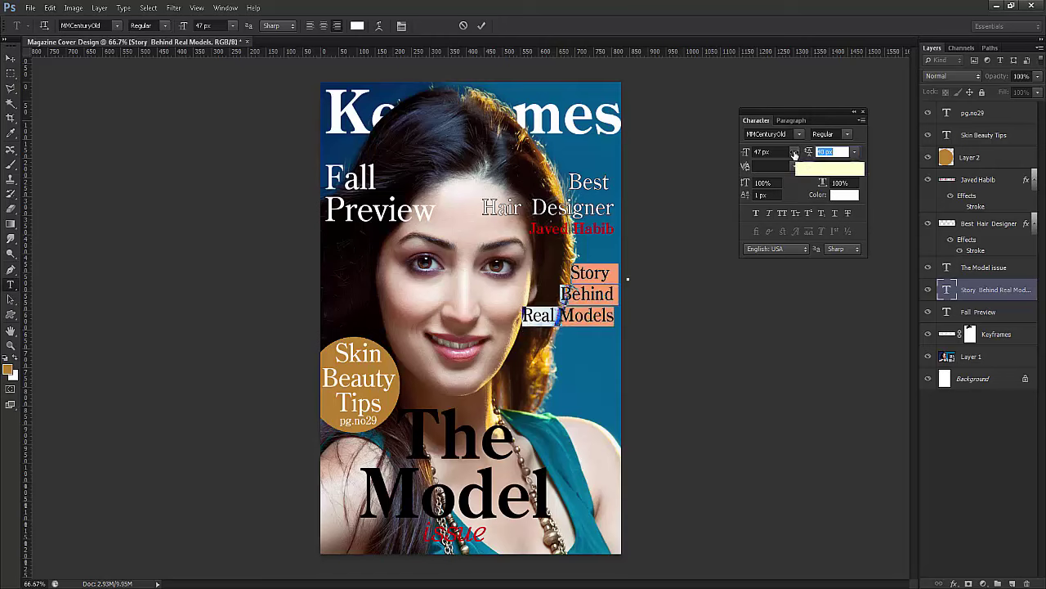
left_click(481, 25)
key("v")
left_click_drag(600, 275, 601, 362)
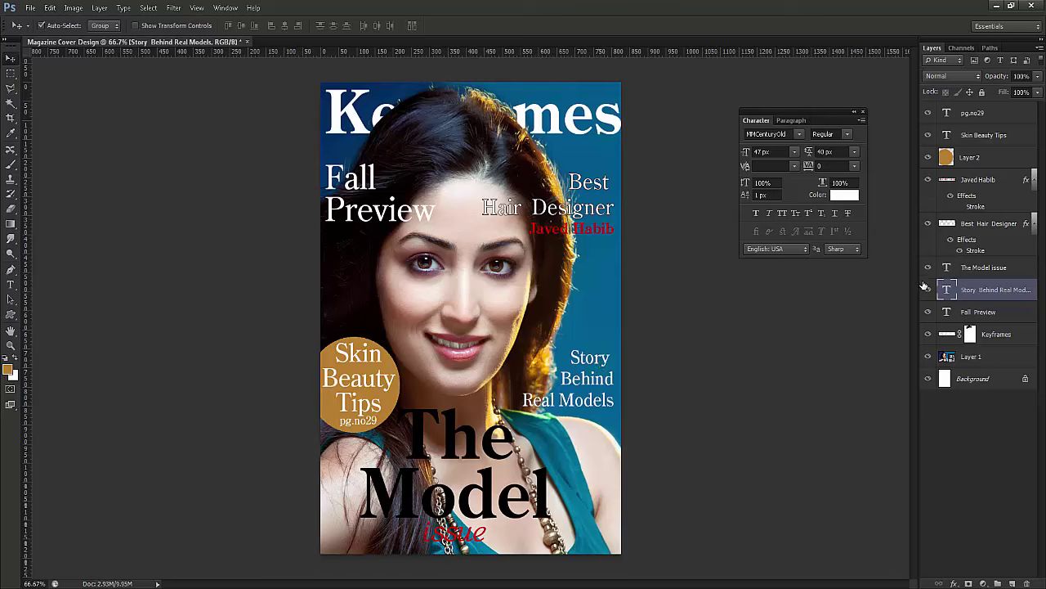
Step: Add the word 'The' before 'Story' in the headline
double_click(947, 291)
left_click(579, 359)
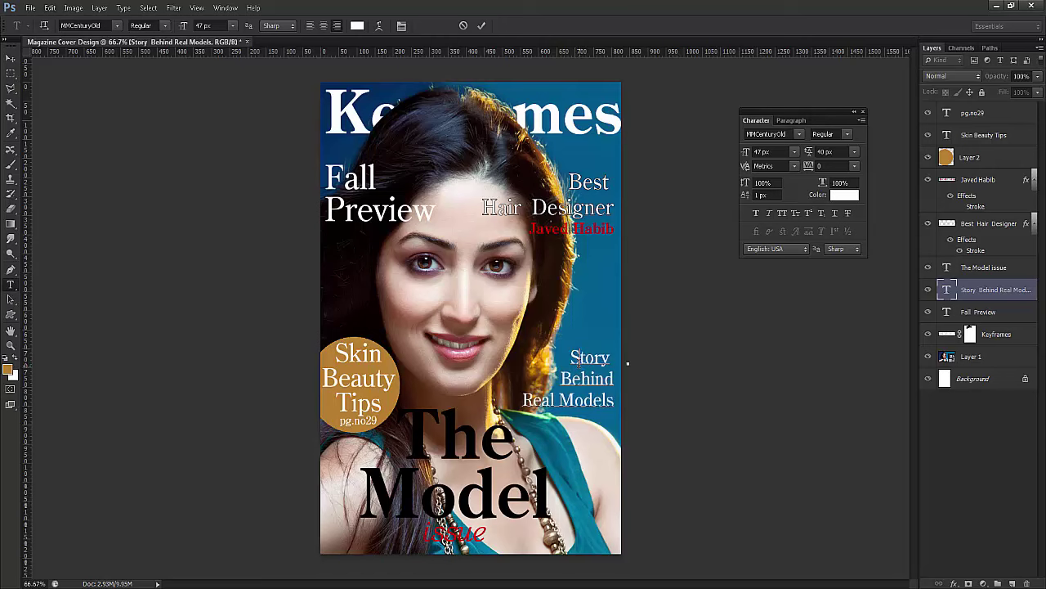
left_click(571, 360)
type("The")
left_click(481, 26)
key("v")
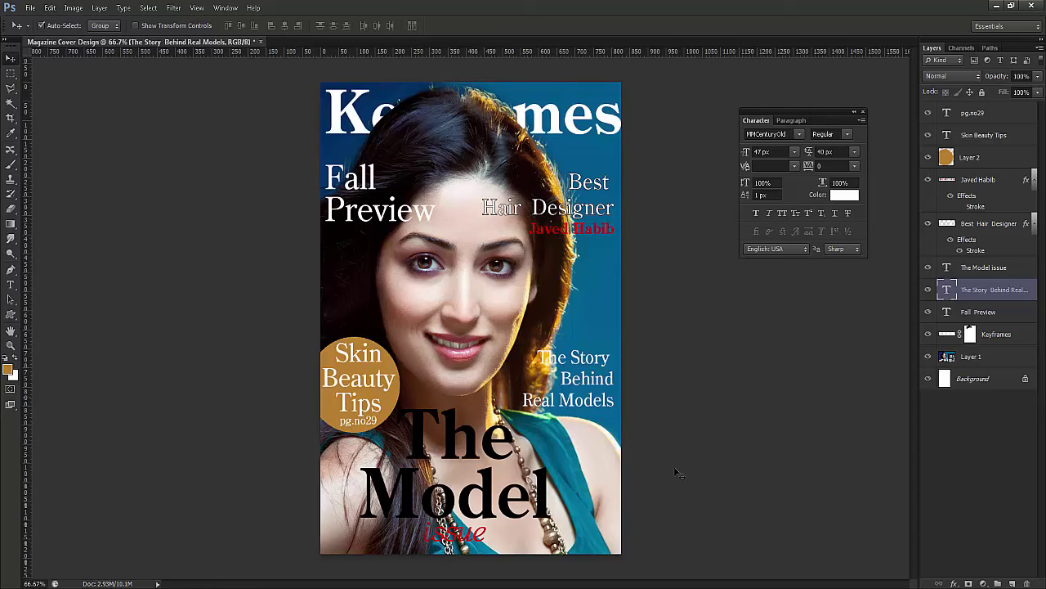
Step: Make the Real Models line bold red #c60301, then drag a headline copy to the top right
double_click(544, 396)
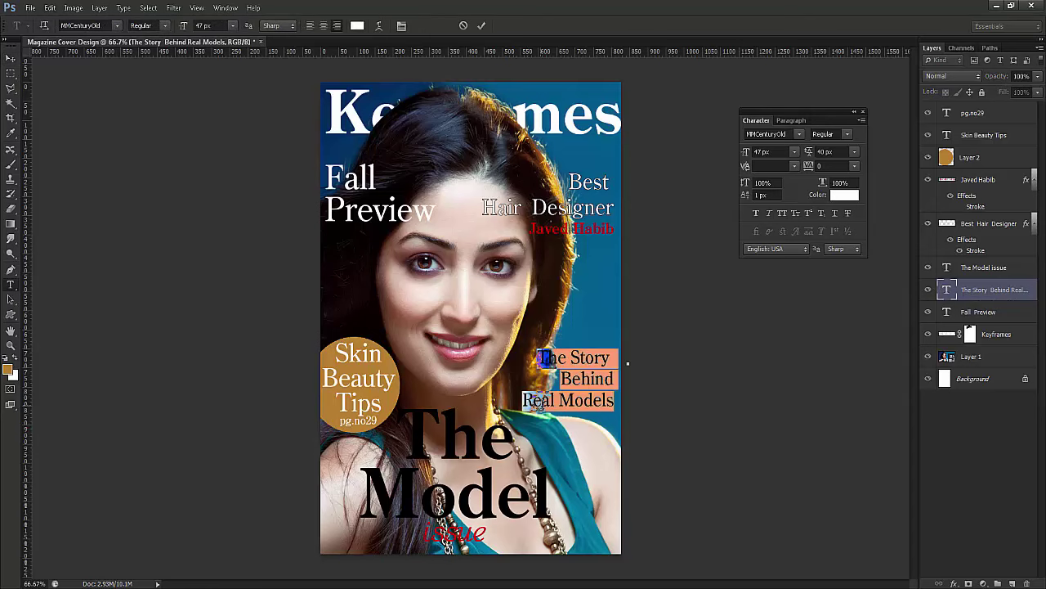
left_click(544, 396)
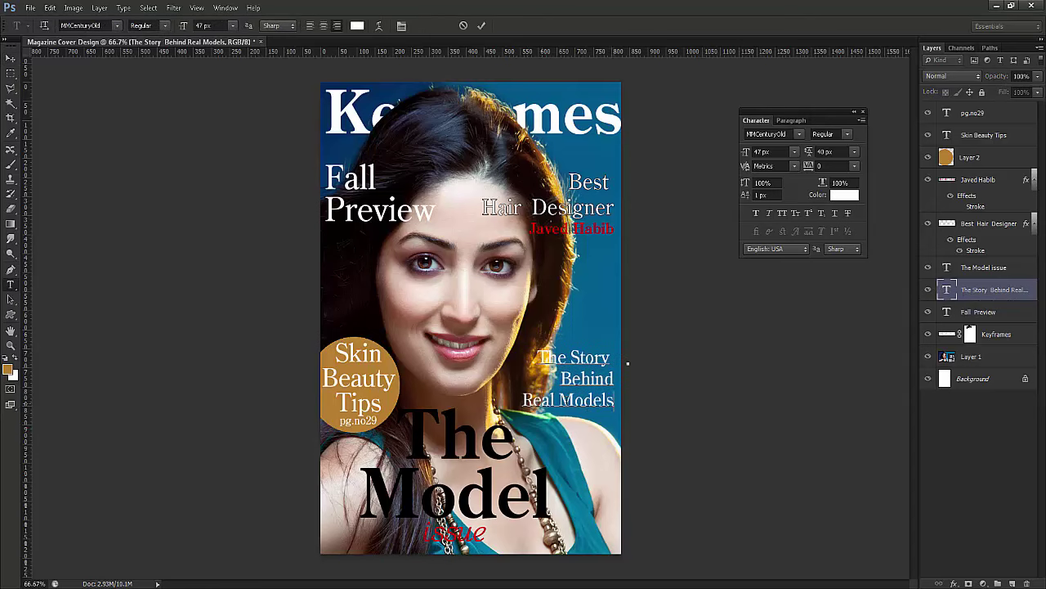
left_click_drag(615, 401, 524, 400)
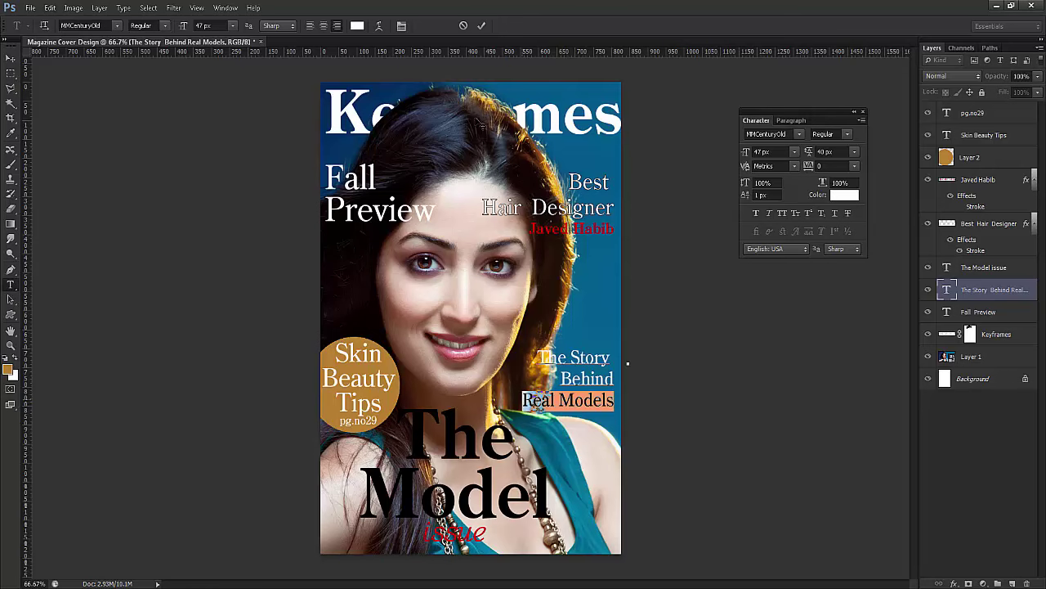
left_click(357, 25)
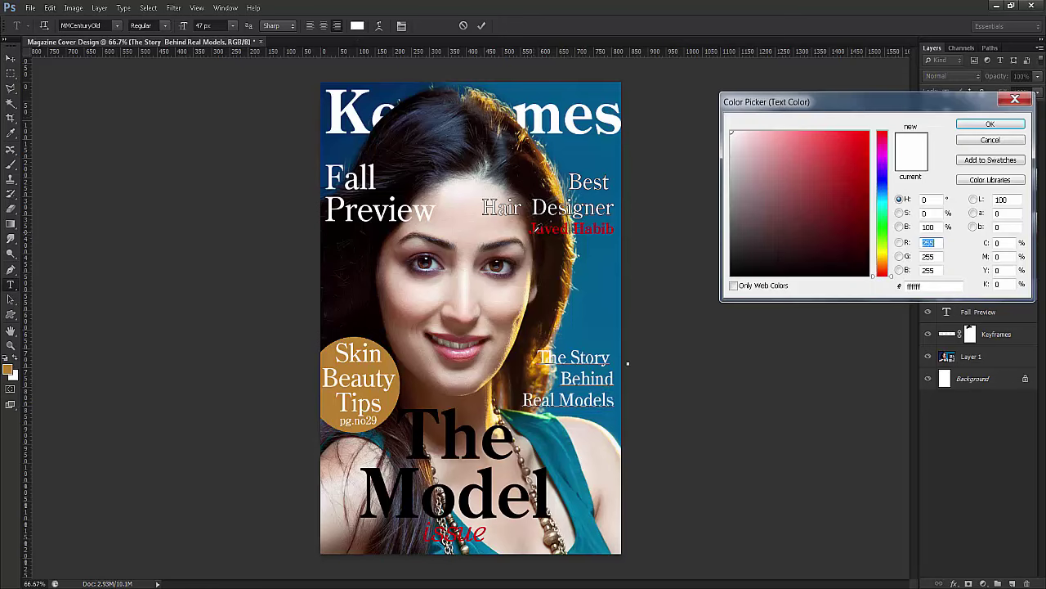
left_click(868, 164)
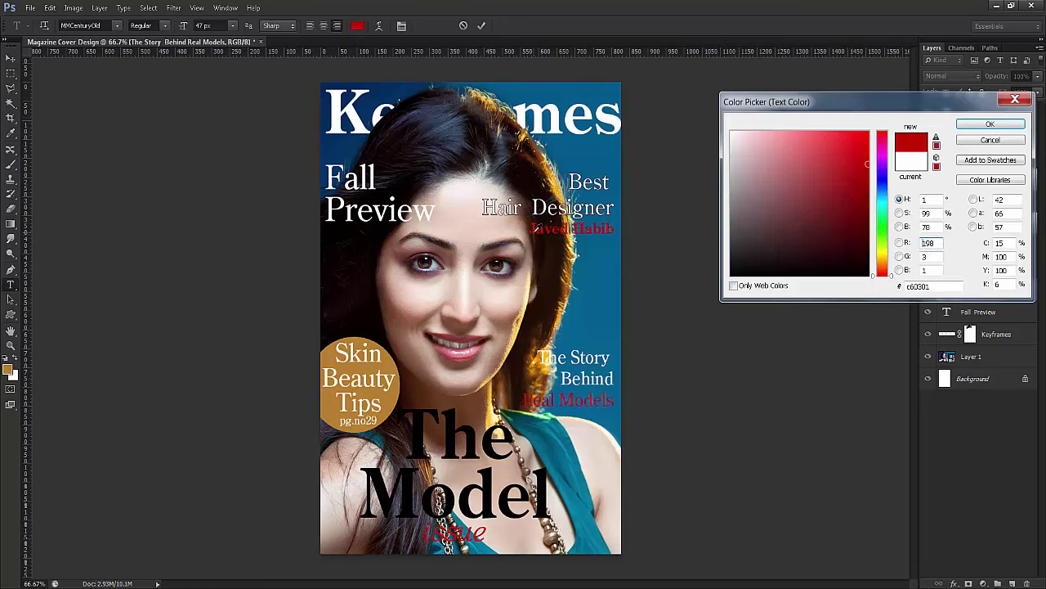
left_click(989, 127)
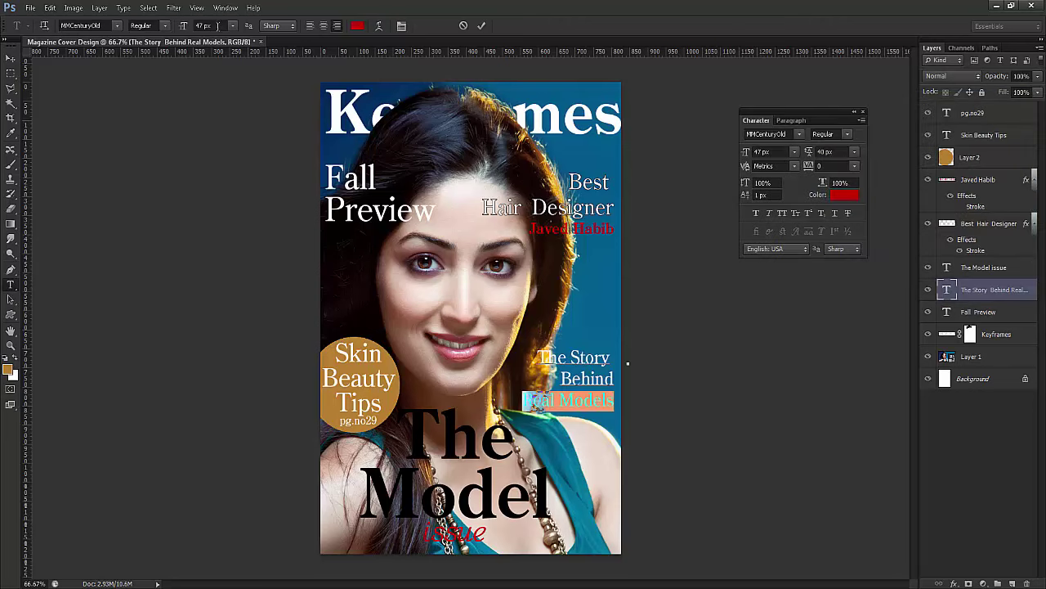
left_click(165, 26)
left_click(155, 59)
left_click(481, 26)
key("v")
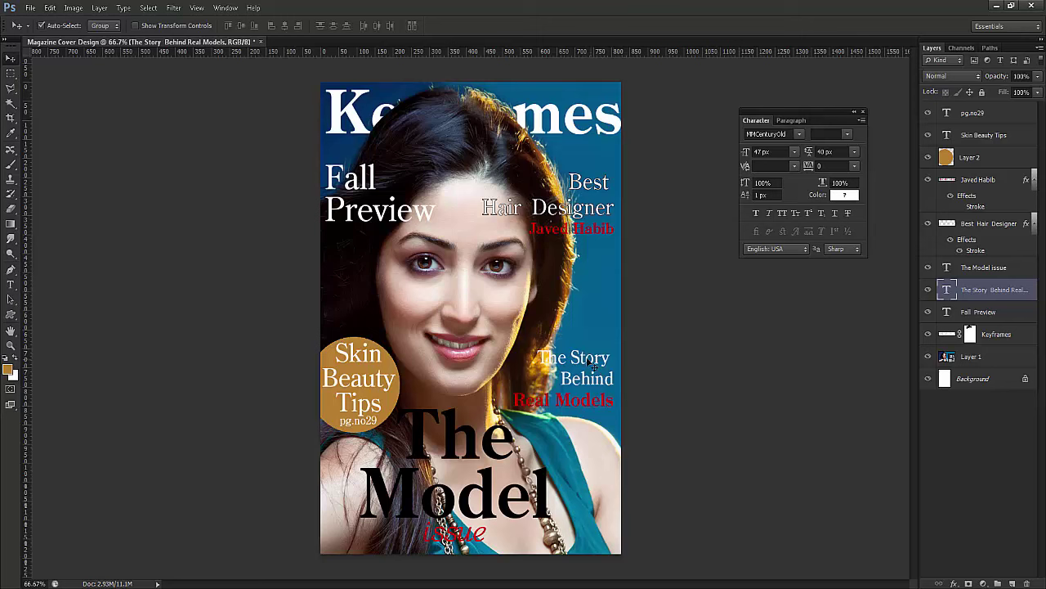
left_click_drag(586, 365, 569, 85)
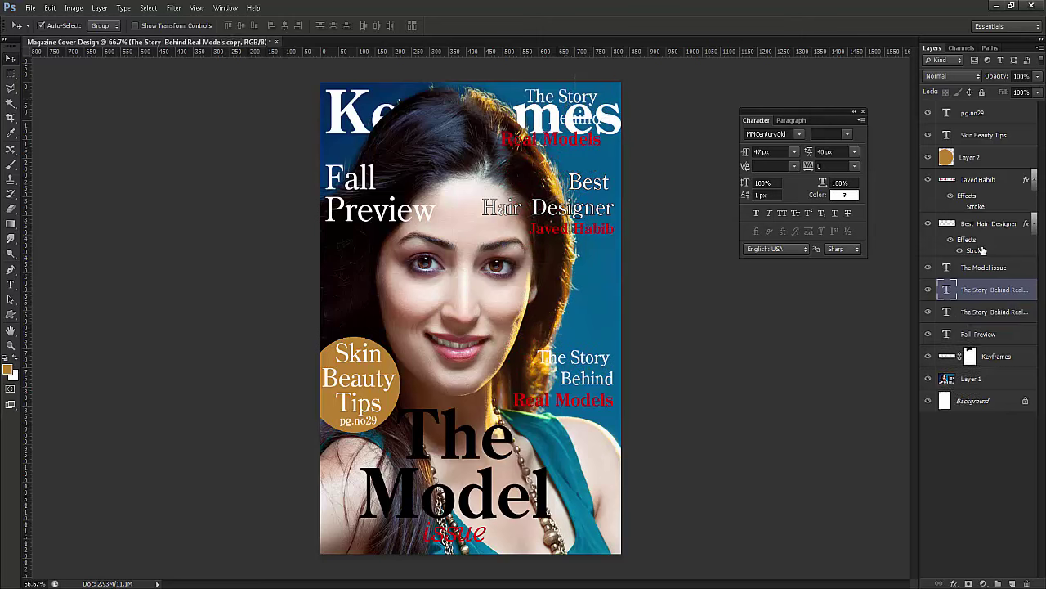
Step: Retype the duplicated headline as 'December 2015'
double_click(946, 290)
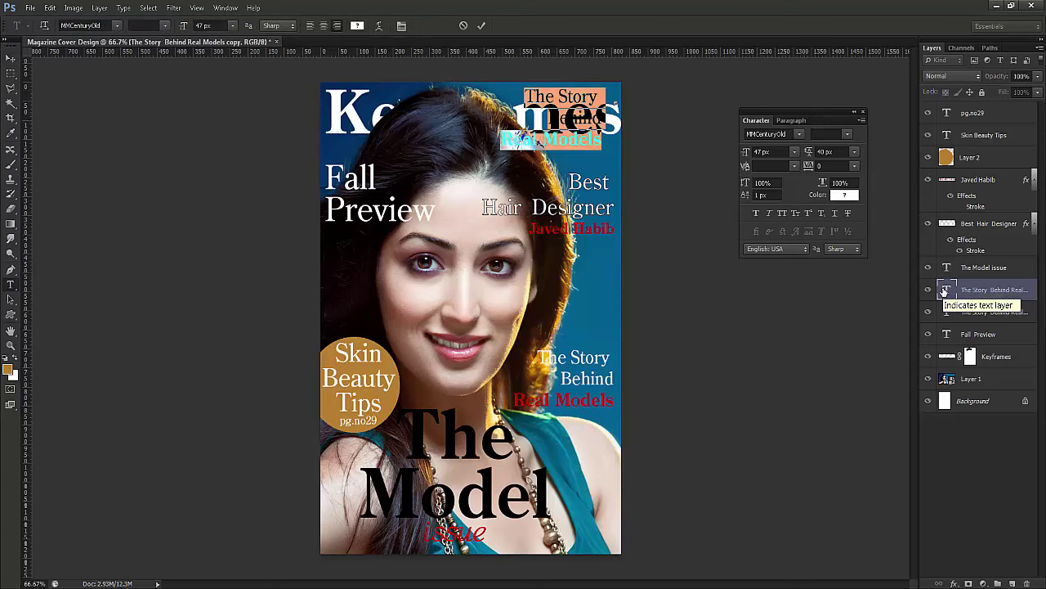
type("De")
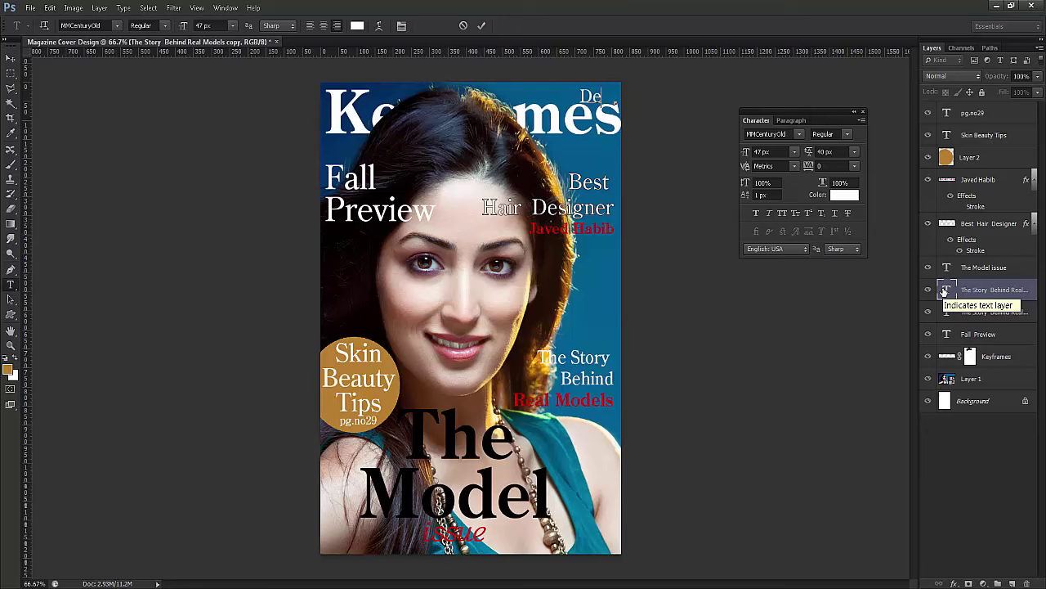
type("cember")
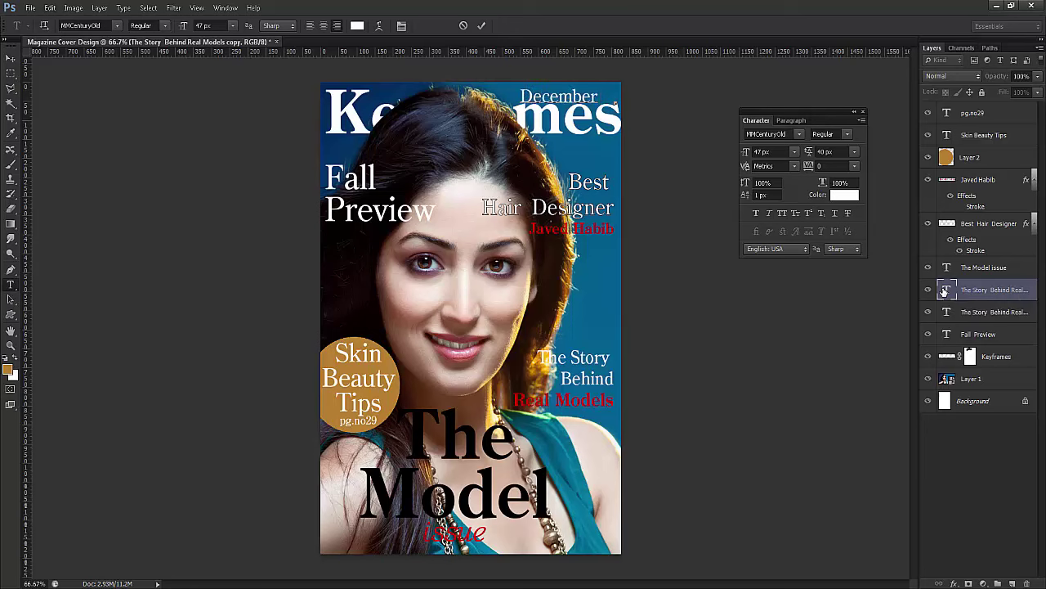
type(" 2015")
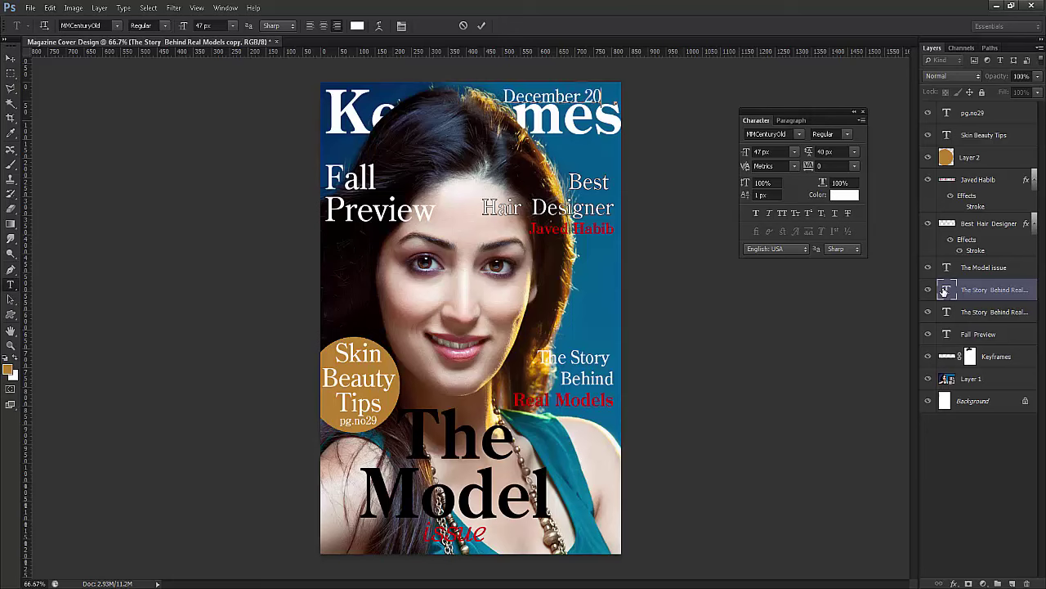
left_click(481, 25)
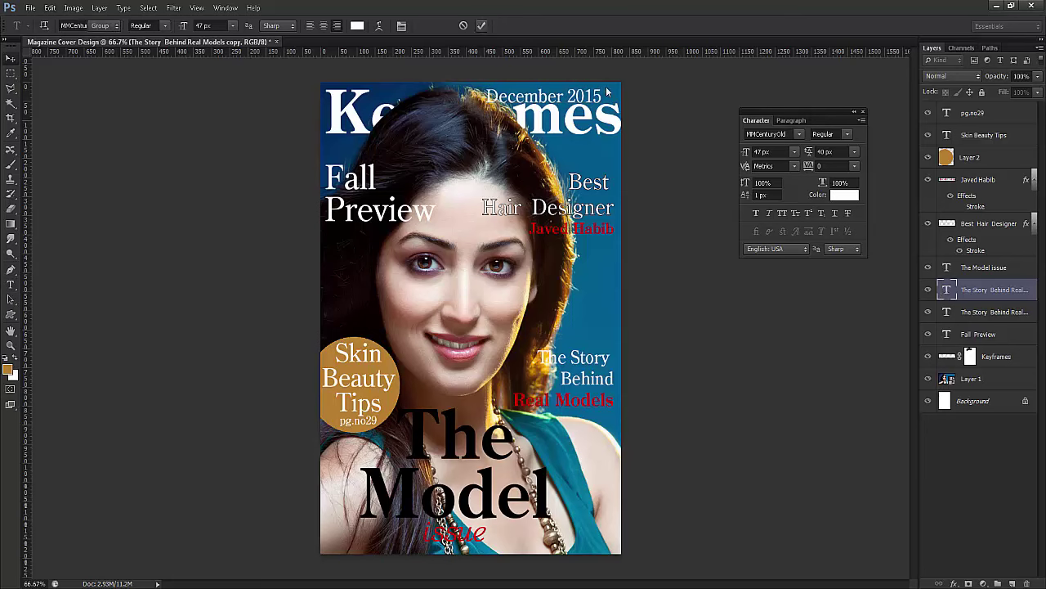
key("v")
Step: Shrink the date text from 47 px to 26 px and move it toward the top-right corner
double_click(947, 289)
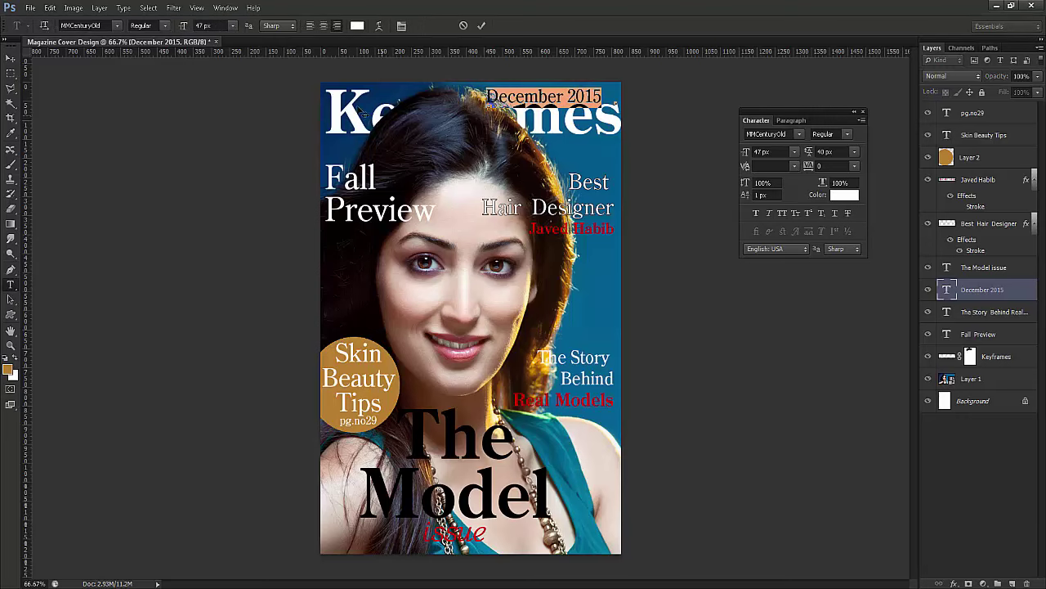
left_click_drag(185, 31, 173, 31)
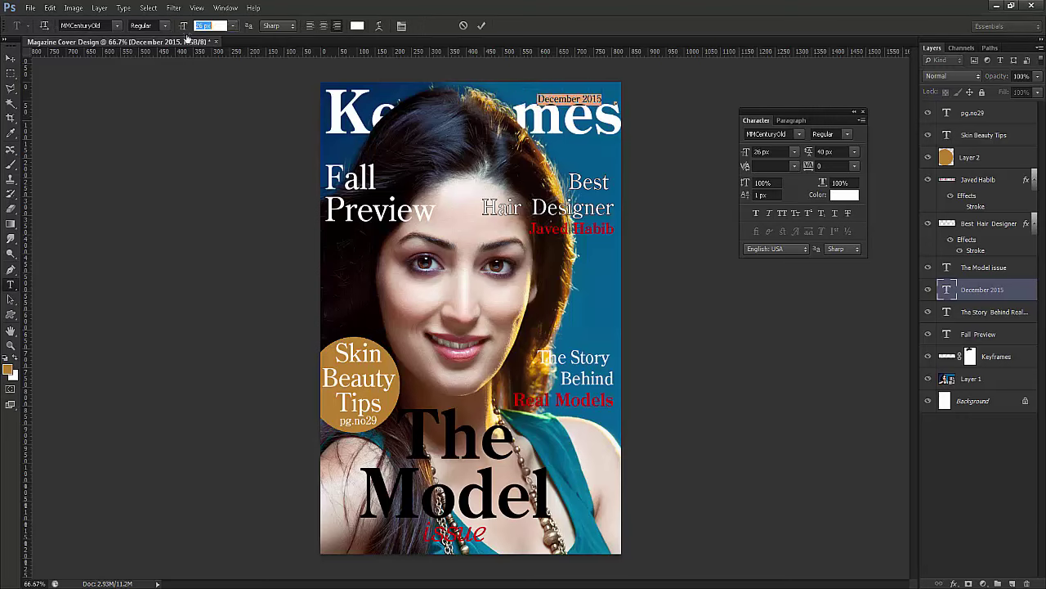
left_click(481, 26)
key("v")
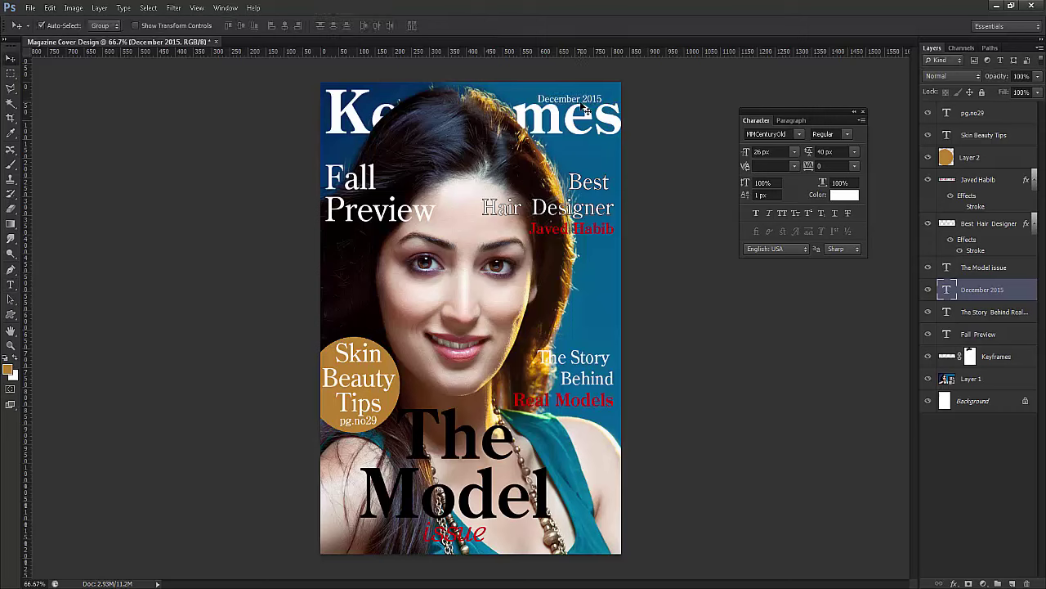
left_click_drag(582, 100, 584, 94)
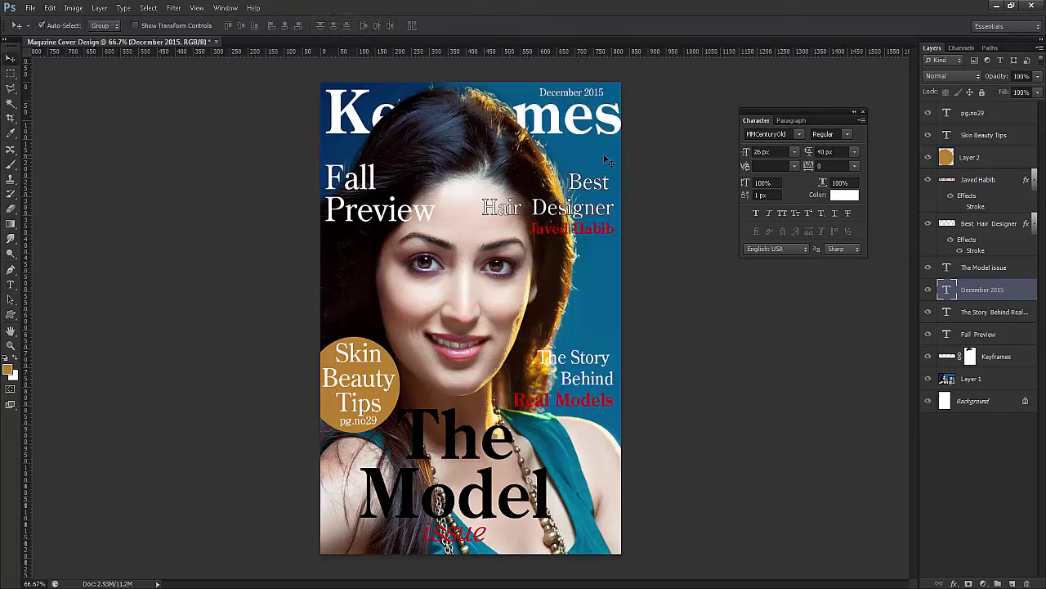
Step: Nudge the date line up and right, then change its font to Arial
key("Up")
key("Up")
key("Up")
key("Up")
key("Right")
key("Right")
key("Right")
key("Right")
key("Right")
key("Right")
key("Right")
key("Right")
key("Right")
key("Right")
key("Right")
key("Right")
key("Right")
key("Right")
key("Right")
key("Right")
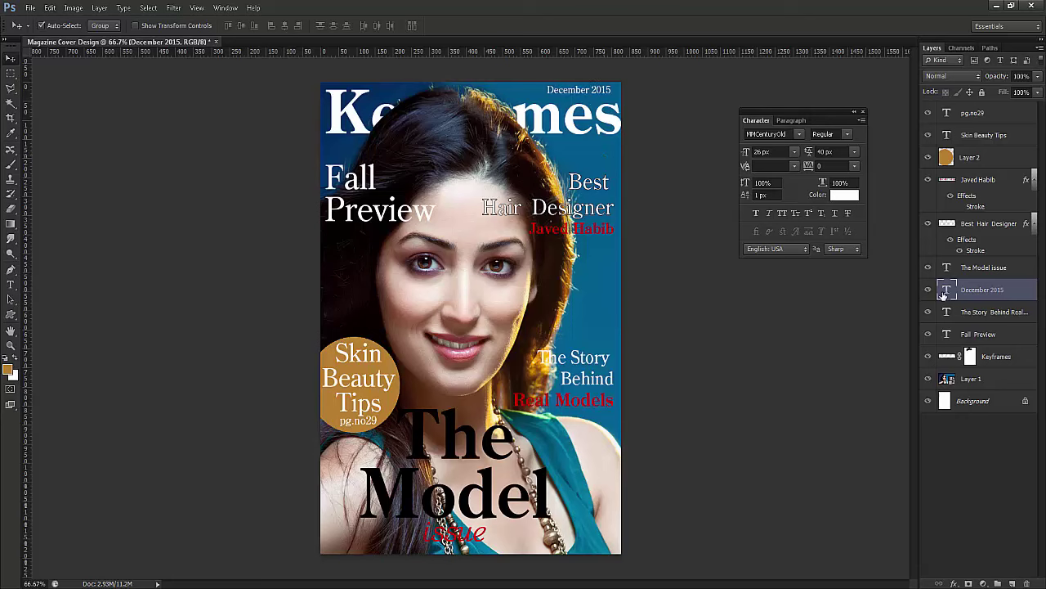
double_click(946, 290)
left_click(107, 25)
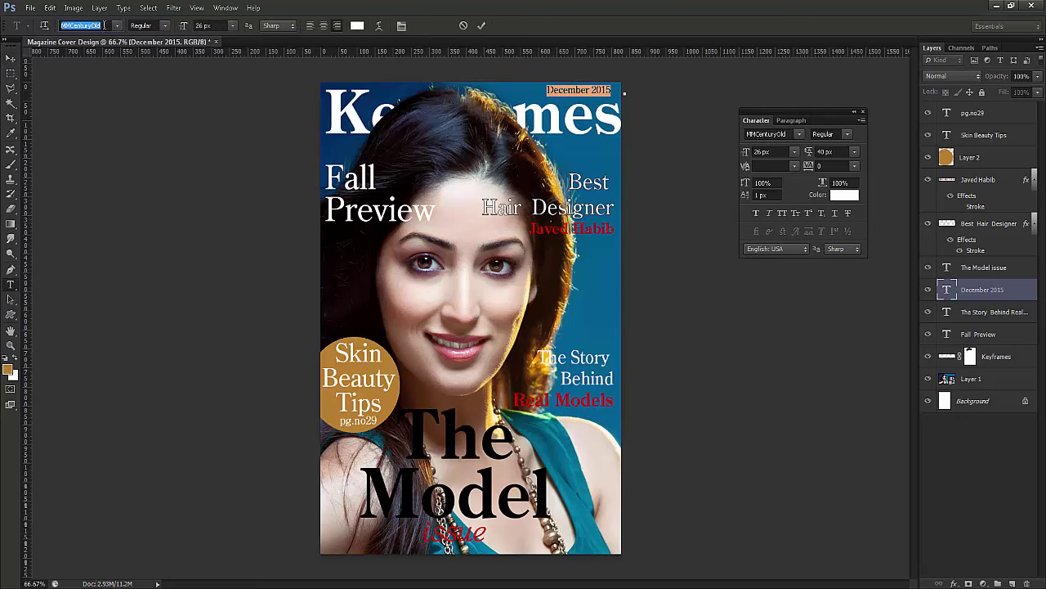
type("Arial")
key("Return")
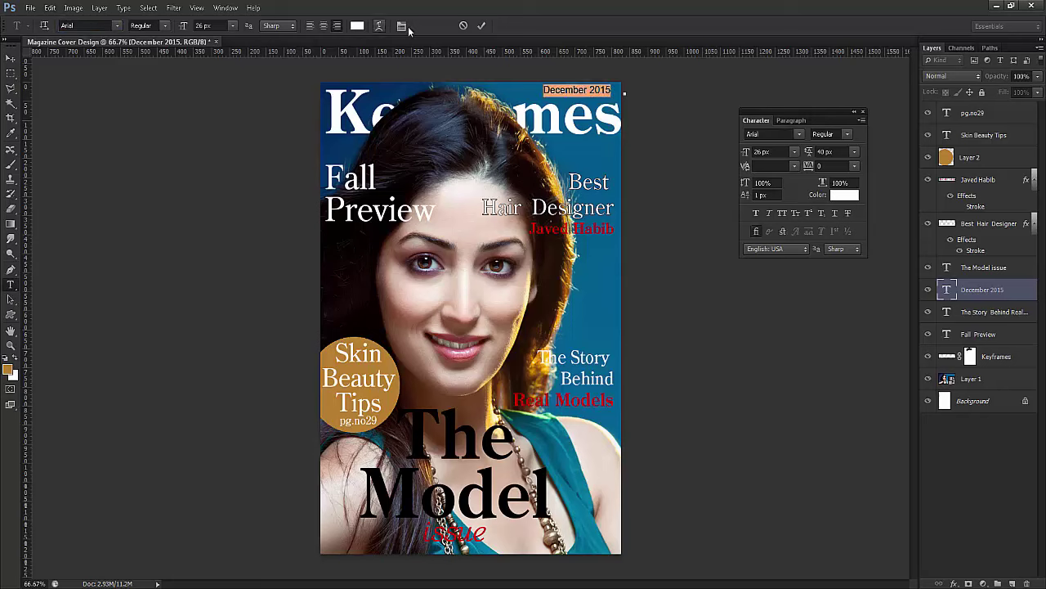
left_click(482, 25)
key("v")
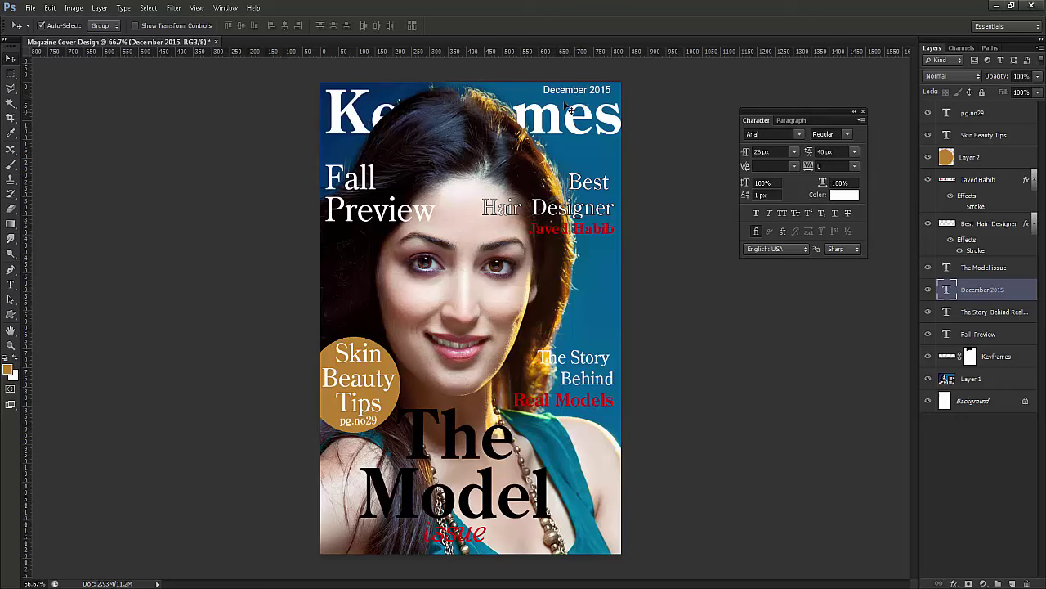
Step: Copy the date line to the top left, retype it as 'Vol .69', and nudge it into the corner
left_click_drag(569, 91, 393, 95)
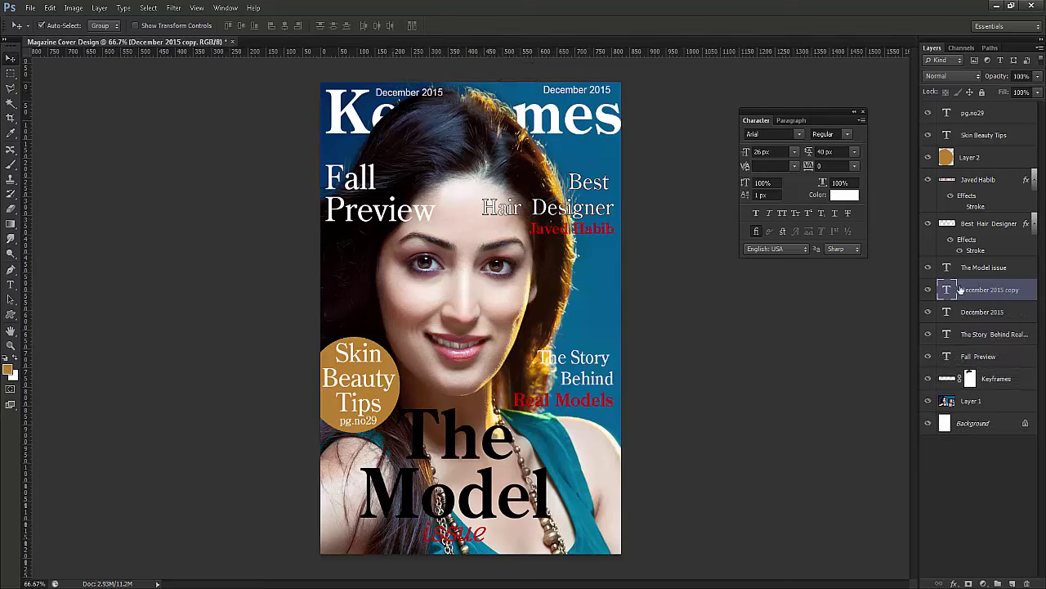
double_click(947, 290)
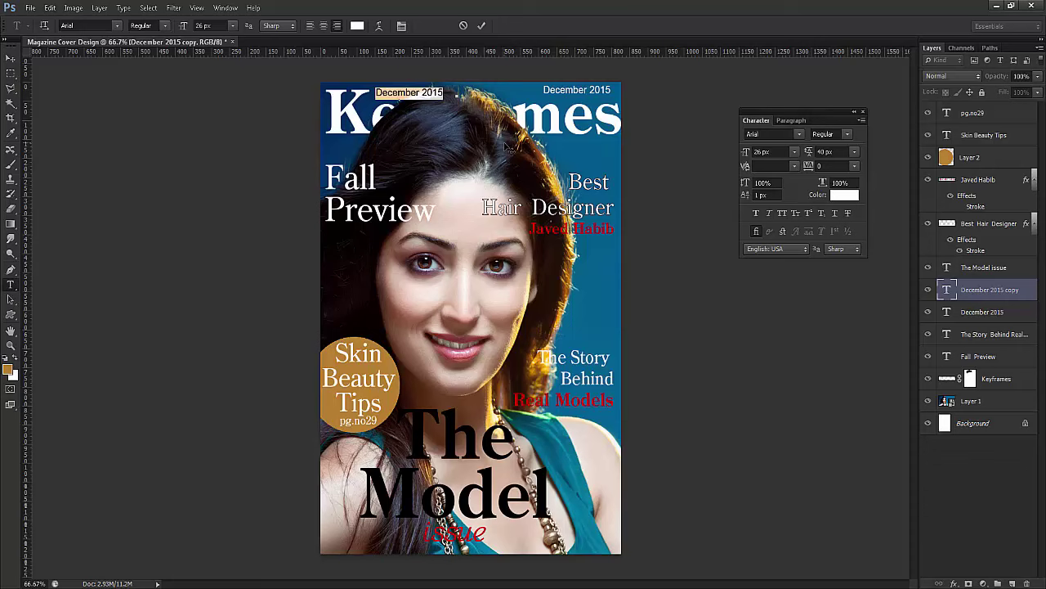
key("End")
key("ctrl+a")
type("Vol ")
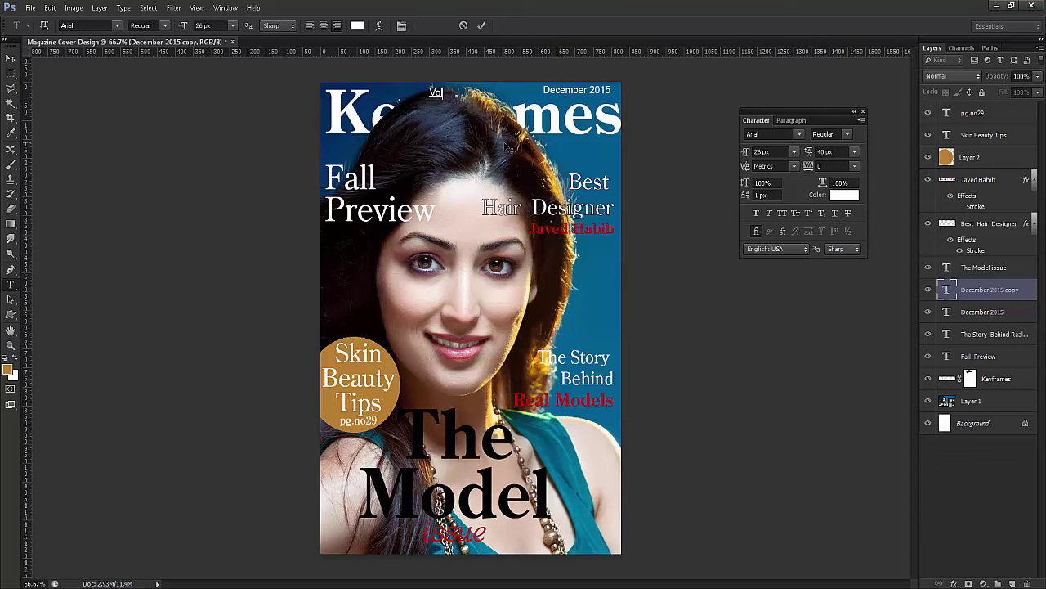
type(".69")
left_click(482, 25)
key("v")
left_click_drag(447, 101, 398, 97)
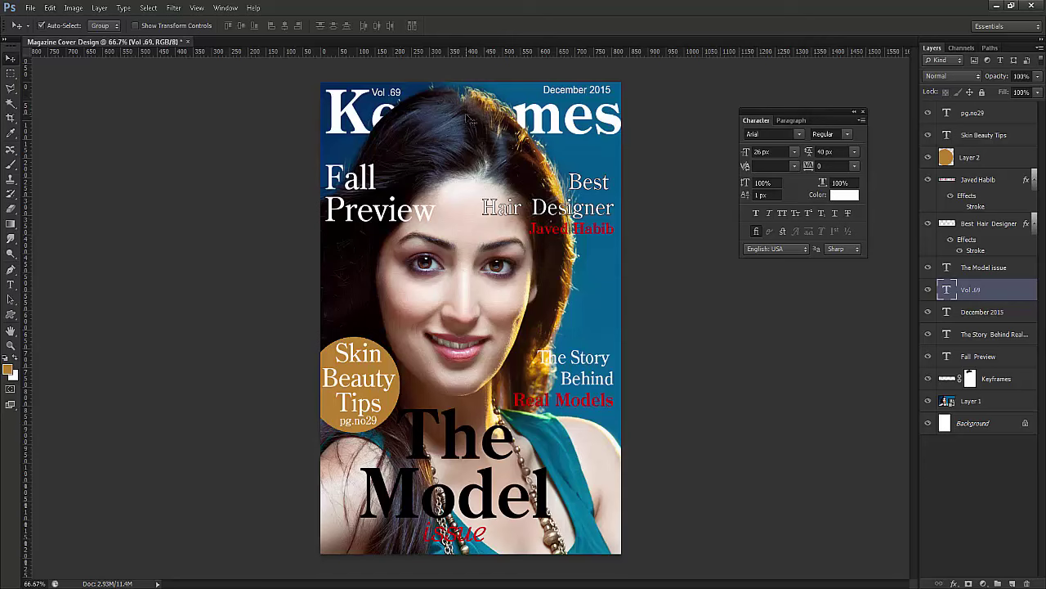
key("Right")
key("Right")
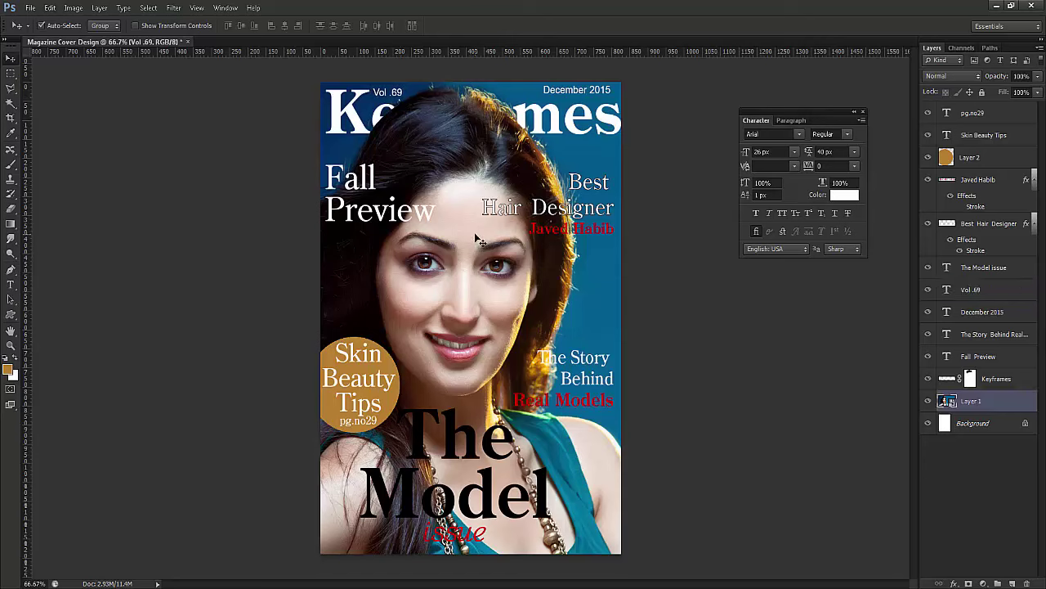
Step: Rasterize the cover photo Layer 1 and add a Gradient fill layer above it
left_click(475, 233)
right_click(973, 404)
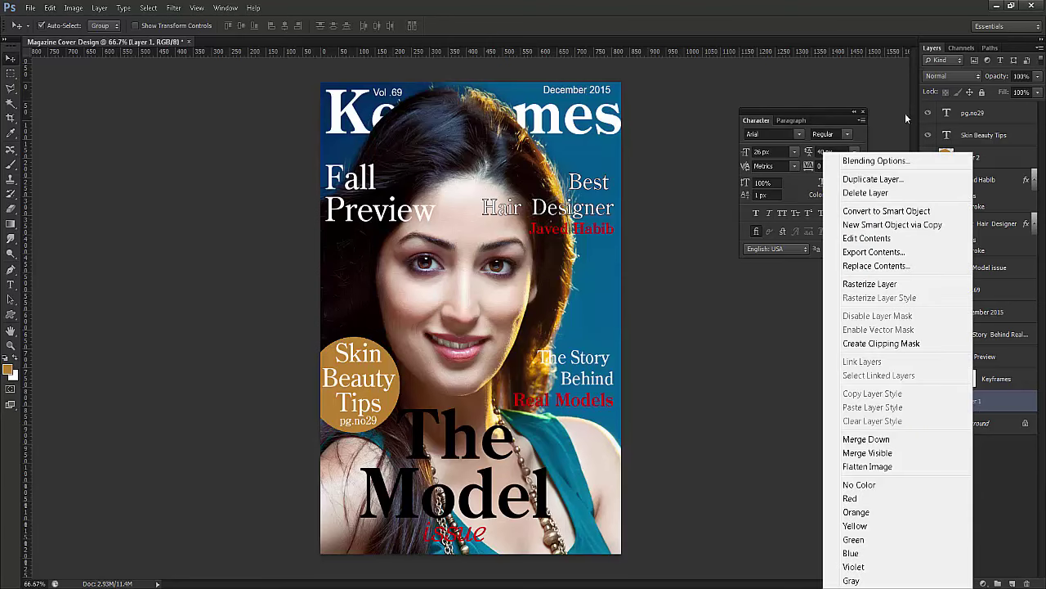
left_click(850, 284)
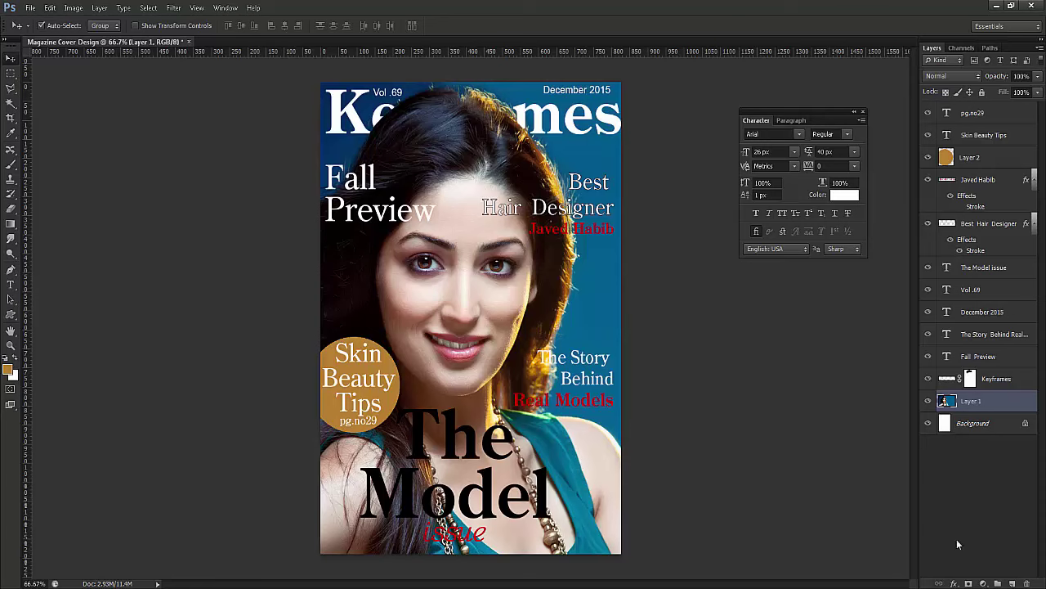
left_click(983, 583)
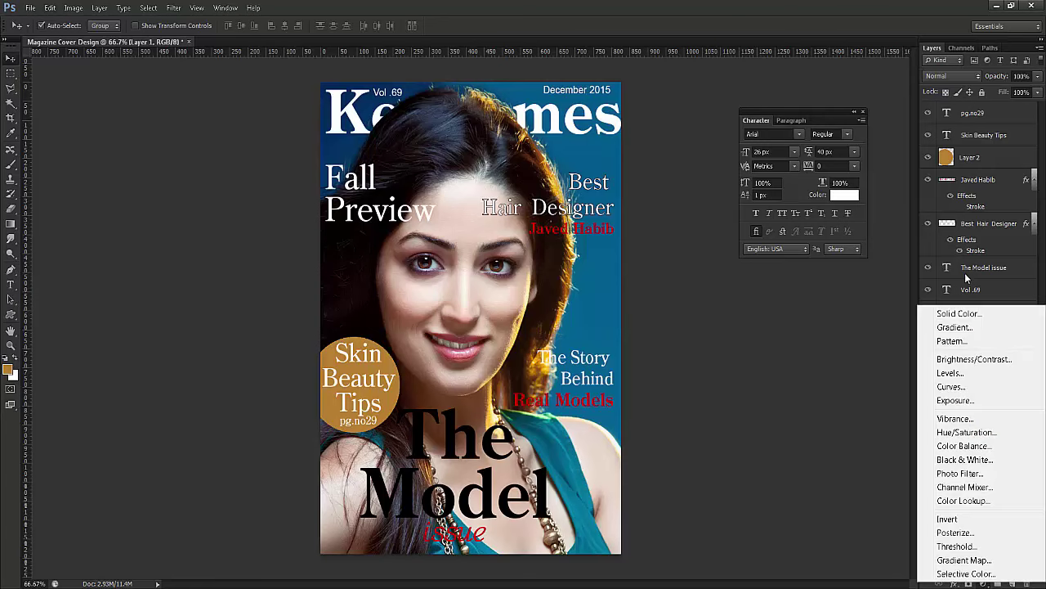
left_click(957, 327)
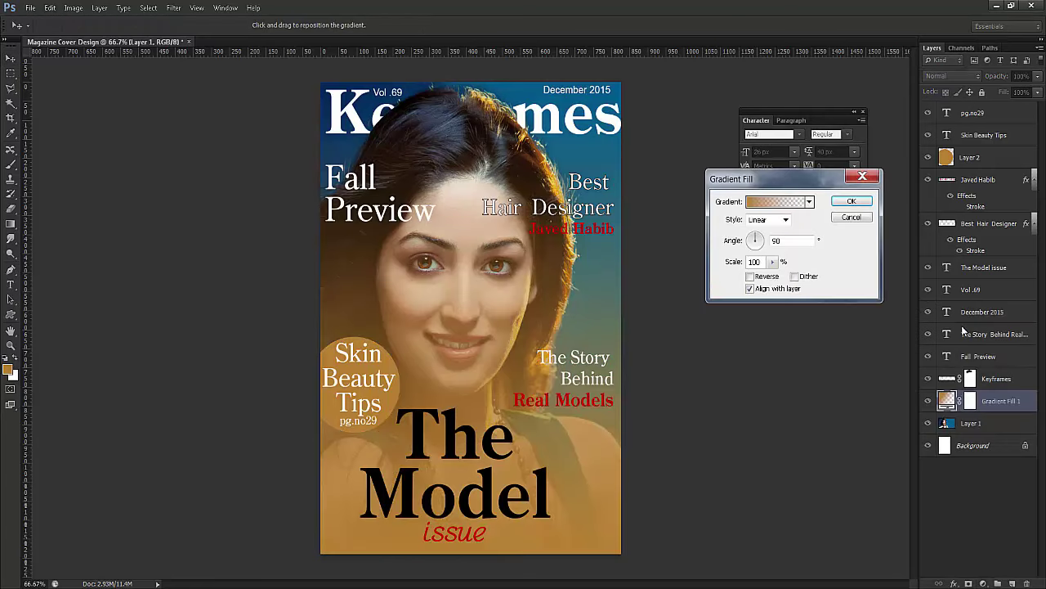
Step: Set the gradient's left colour stop to cyan #00afdb
left_click(773, 204)
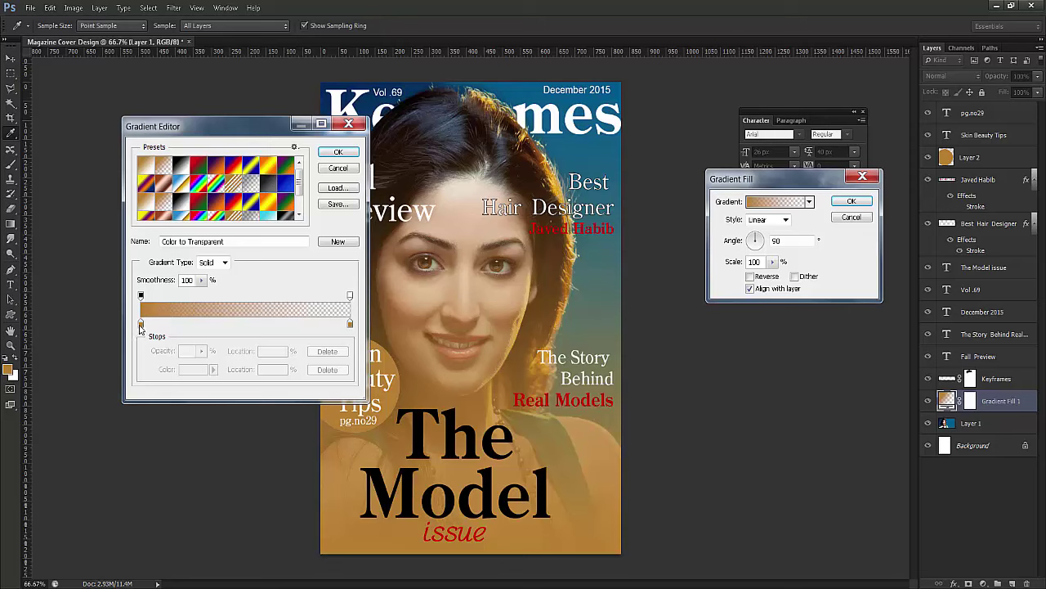
left_click(140, 324)
left_click(193, 370)
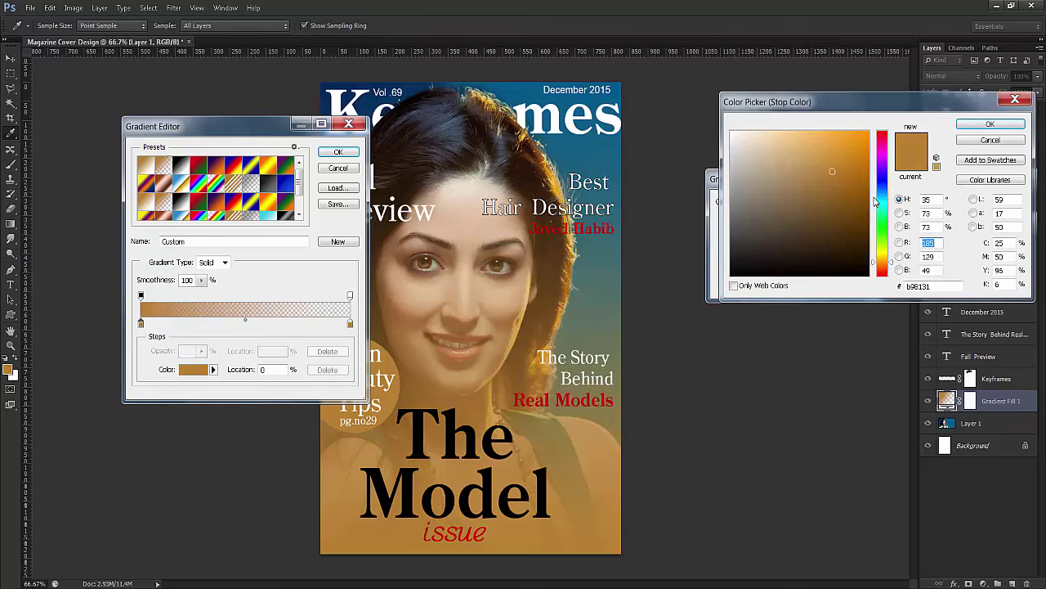
left_click(881, 200)
left_click(868, 151)
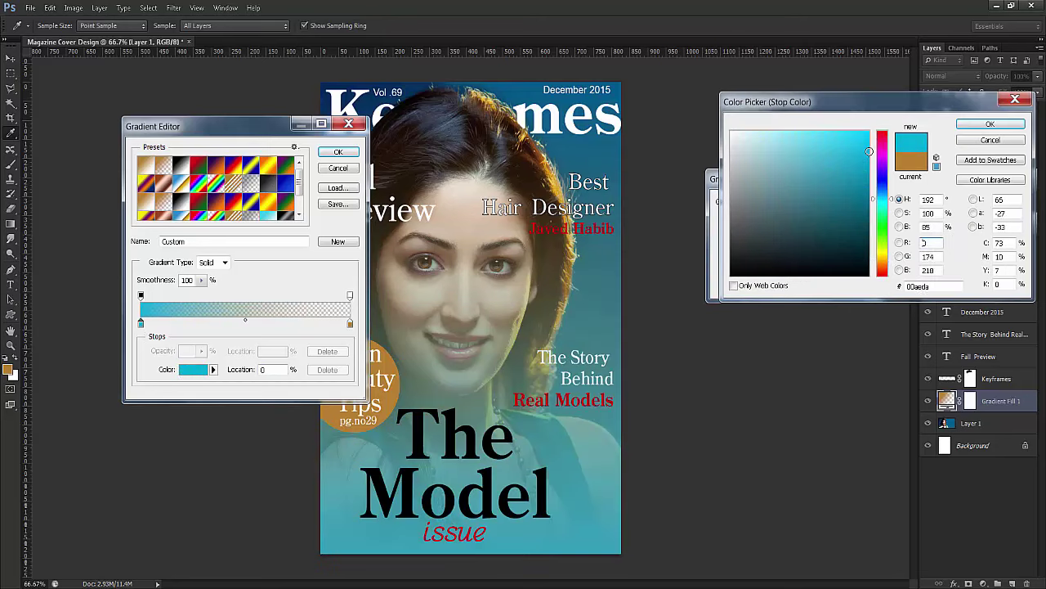
left_click(977, 125)
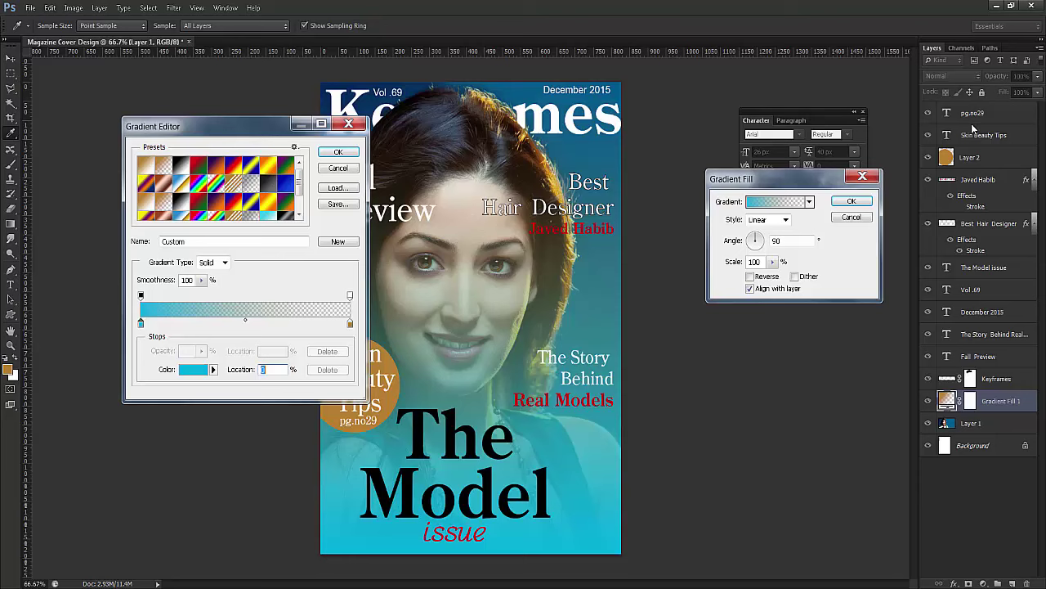
Step: Set the right colour stop to deep blue, its opacity stop to 100%, and apply the gradient
double_click(351, 325)
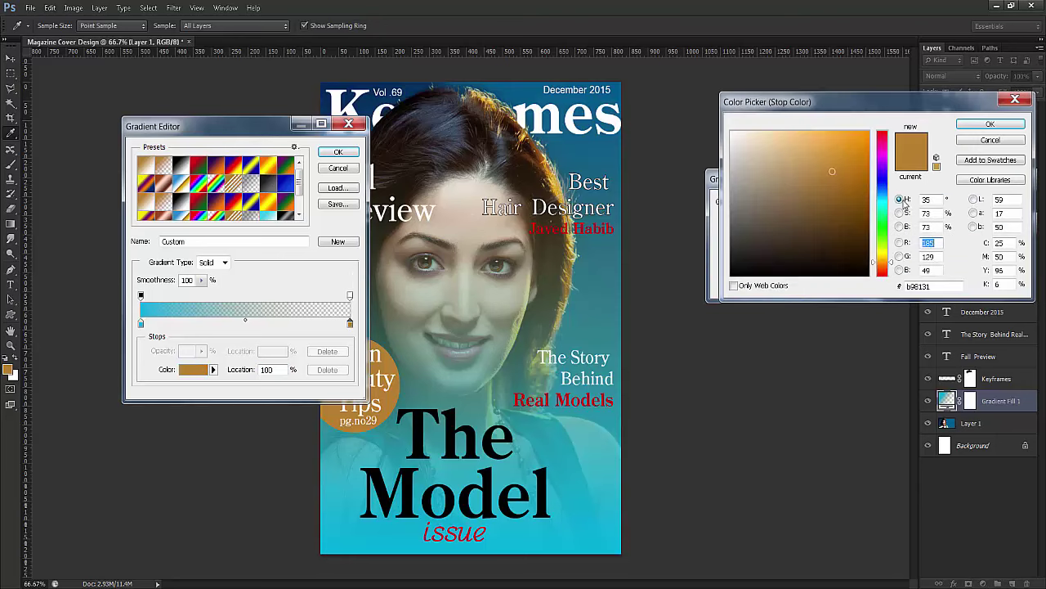
left_click(881, 186)
left_click(864, 168)
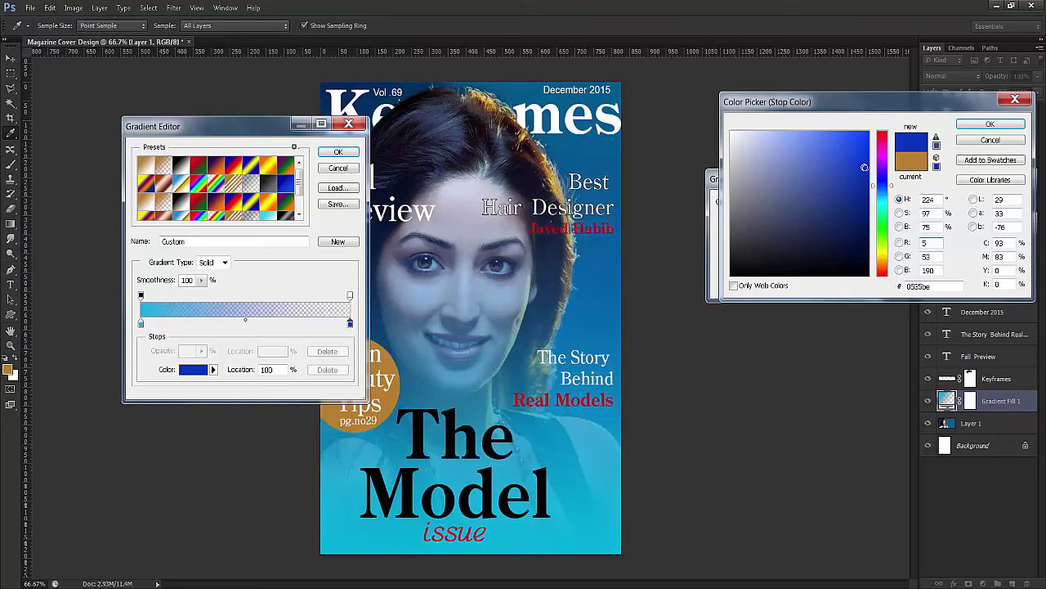
left_click_drag(864, 167, 863, 165)
left_click(989, 126)
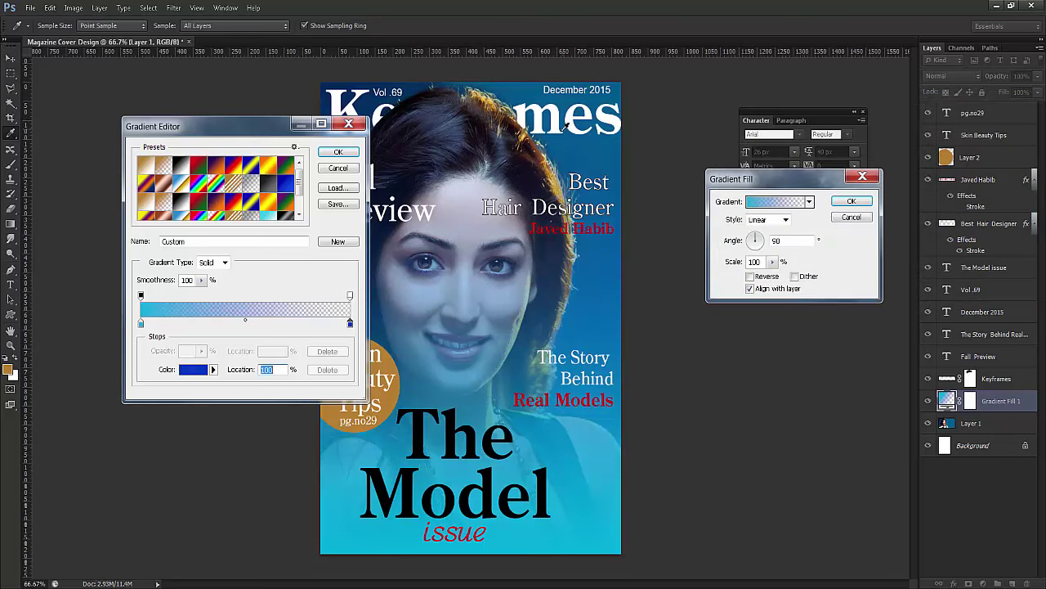
left_click(350, 296)
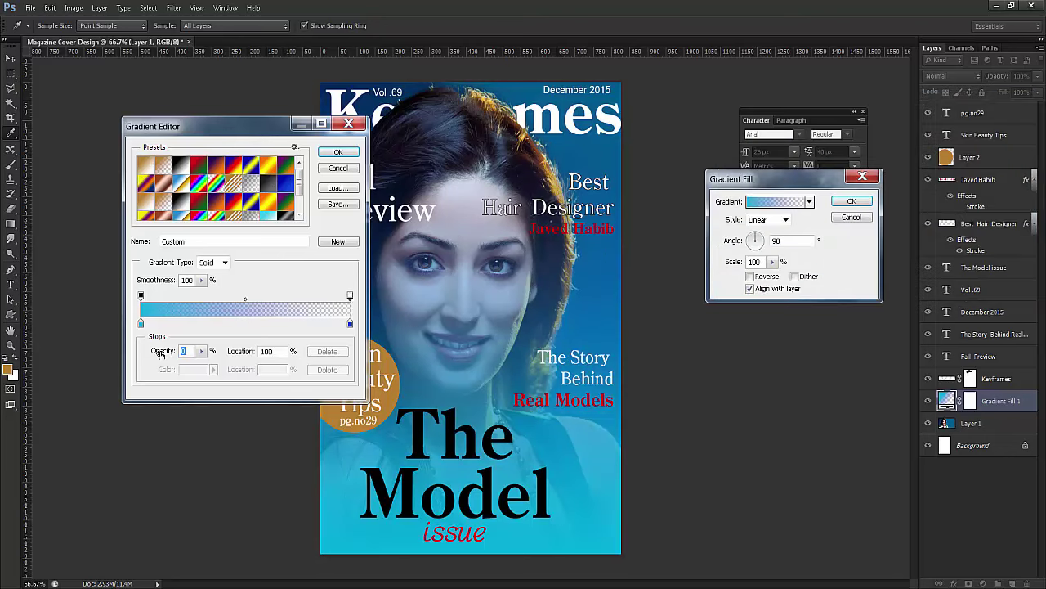
left_click_drag(166, 354, 247, 365)
left_click(342, 155)
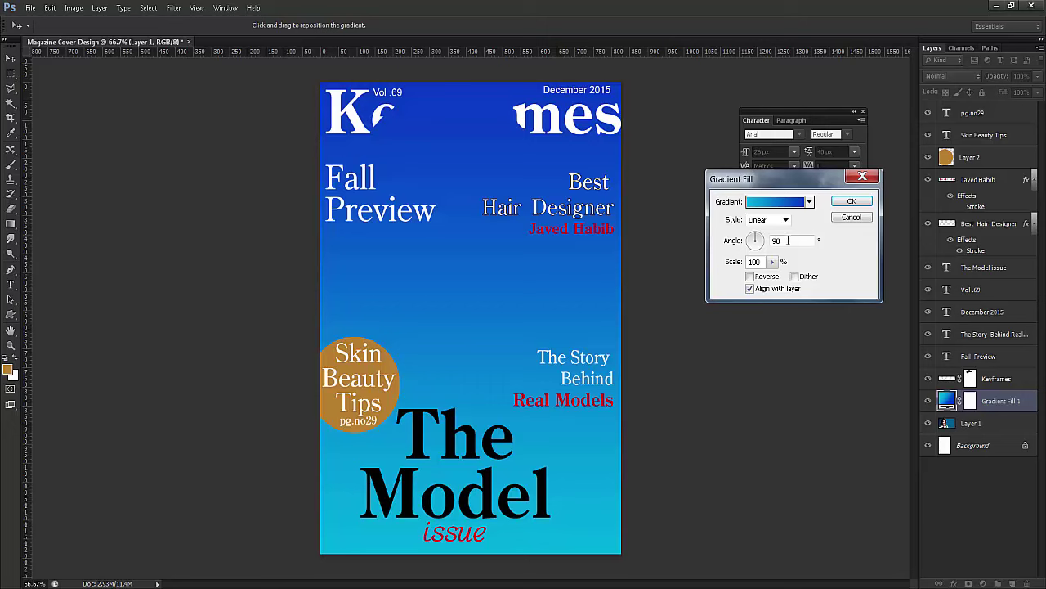
left_click(852, 205)
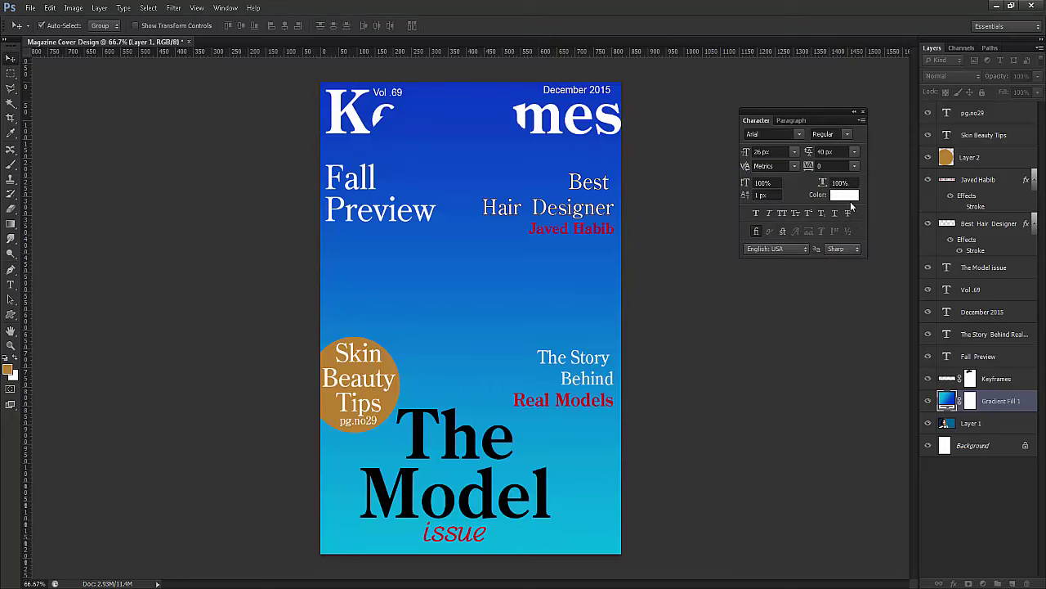
Step: Set the Gradient Fill 1 layer's blending mode to Overlay
left_click(947, 401)
left_click(946, 76)
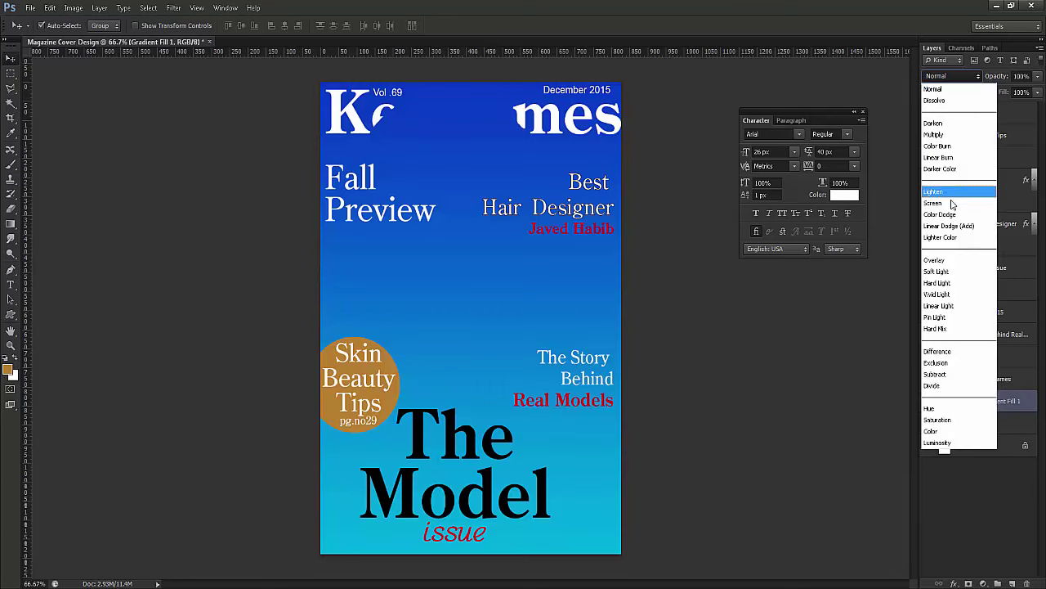
left_click(947, 260)
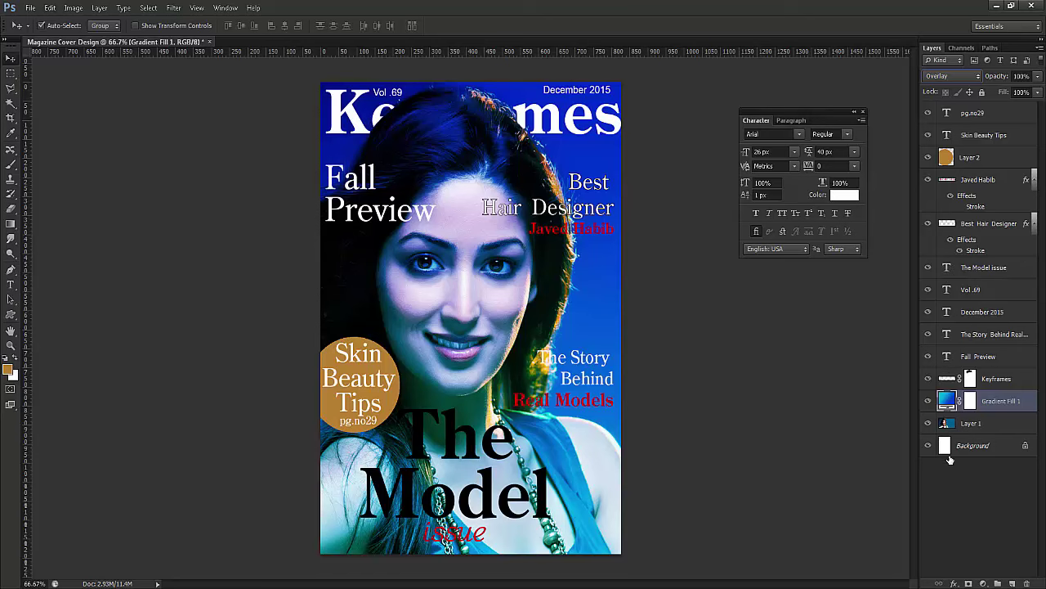
Step: Compare the overlay on and off, then lower its opacity to 36%
left_click(928, 401)
left_click(929, 400)
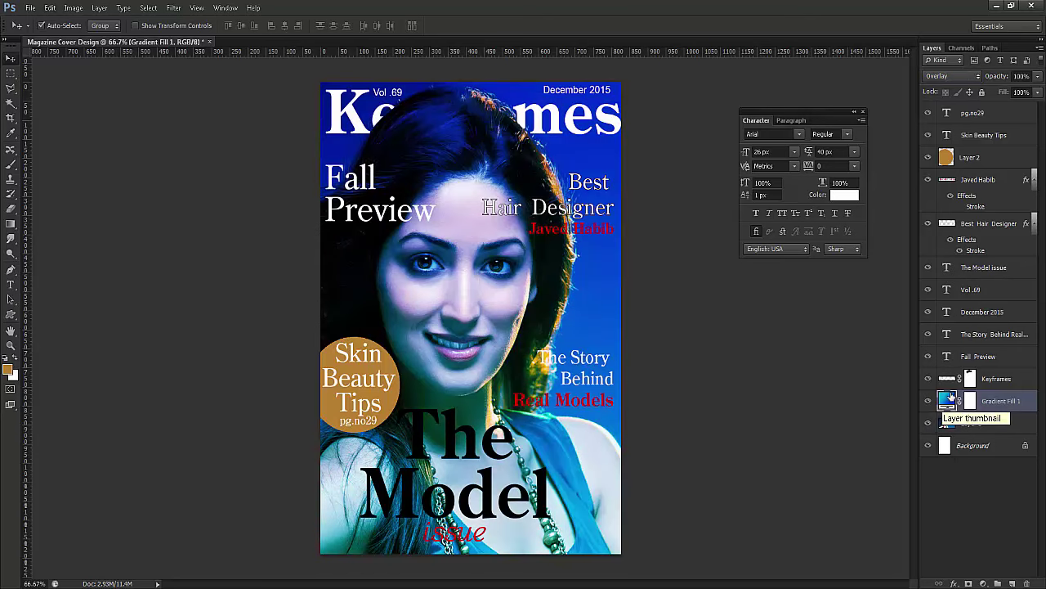
left_click(988, 78)
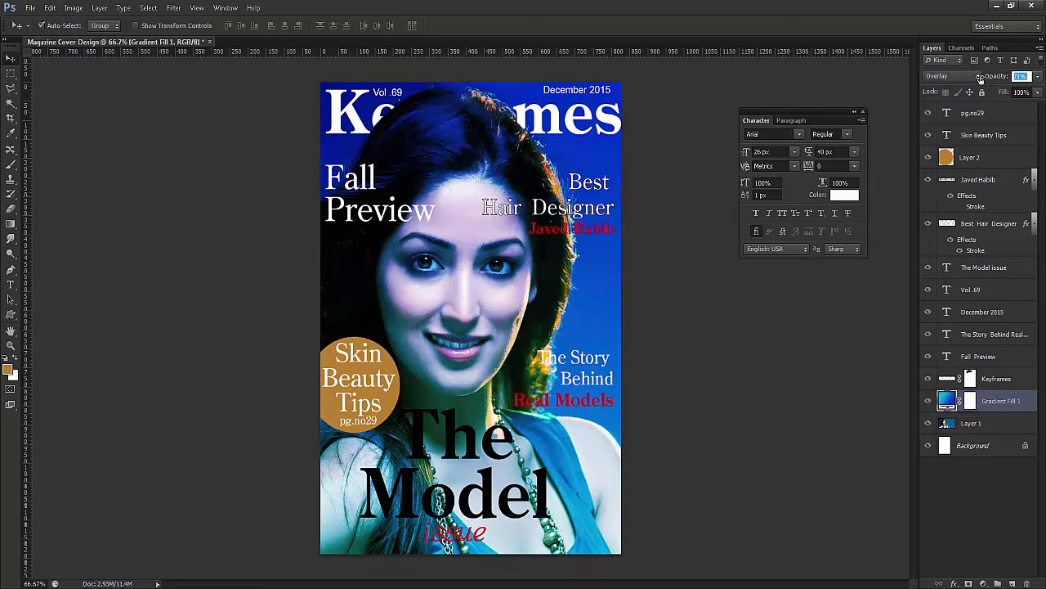
left_click_drag(980, 78, 970, 77)
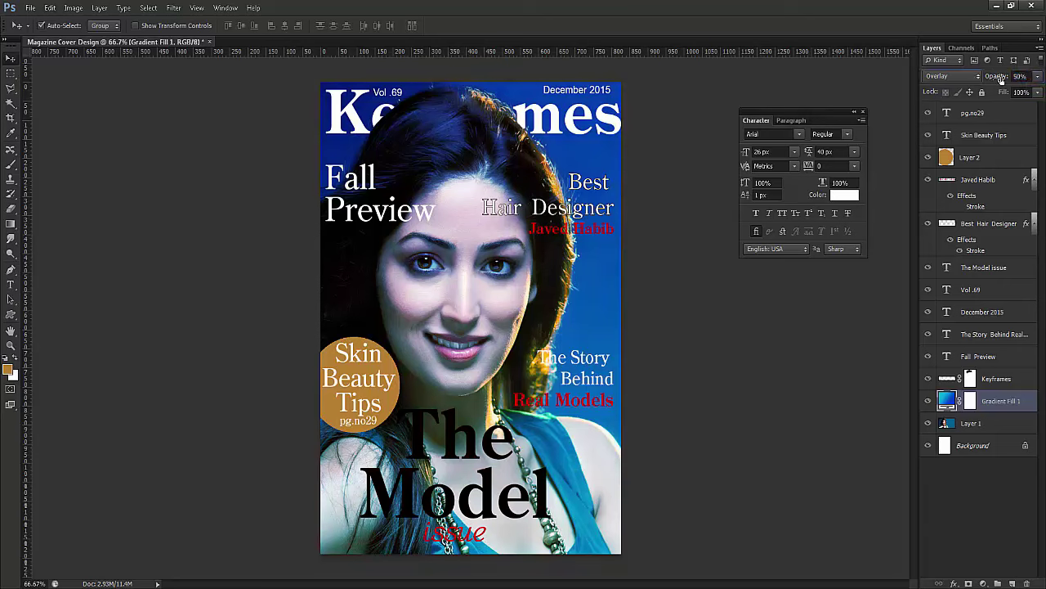
left_click_drag(1002, 78, 994, 78)
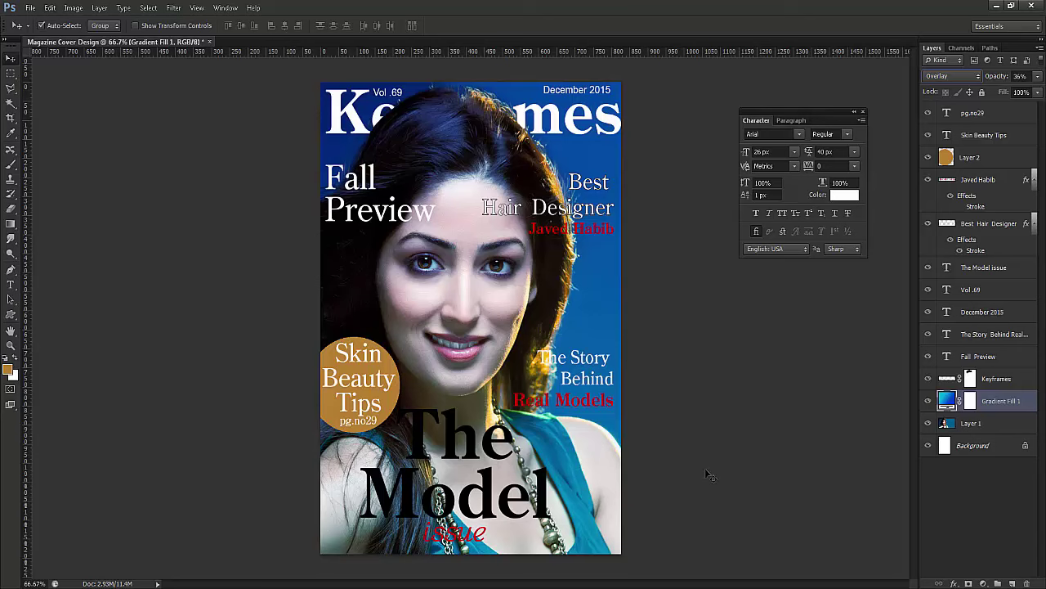
left_click(960, 518)
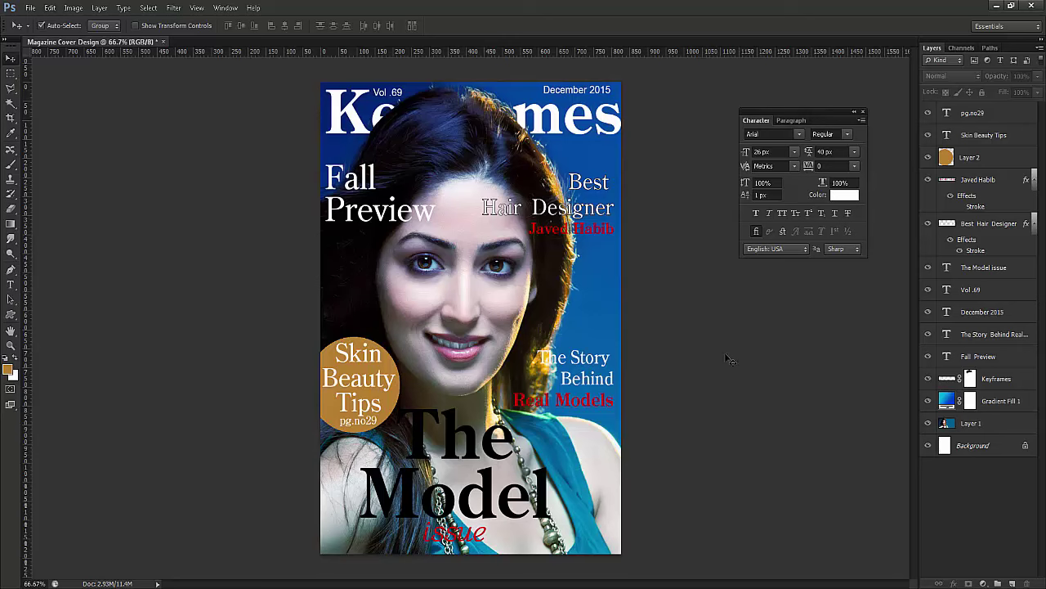
Step: Create a new document from the Web preset, sized 500 × 700 pixels at 72 ppi
left_click(29, 8)
left_click(56, 36)
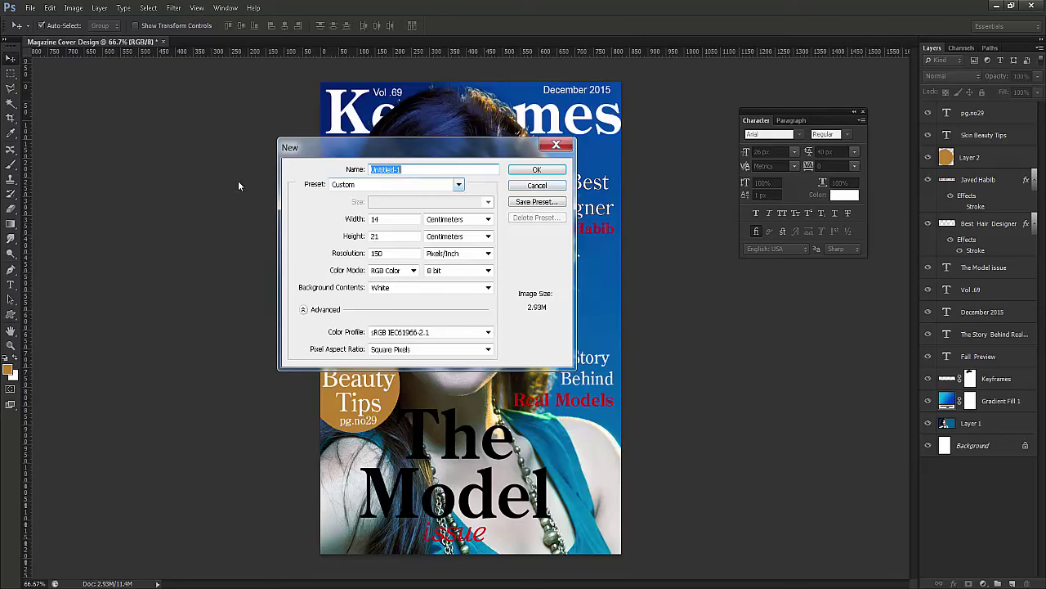
left_click(373, 187)
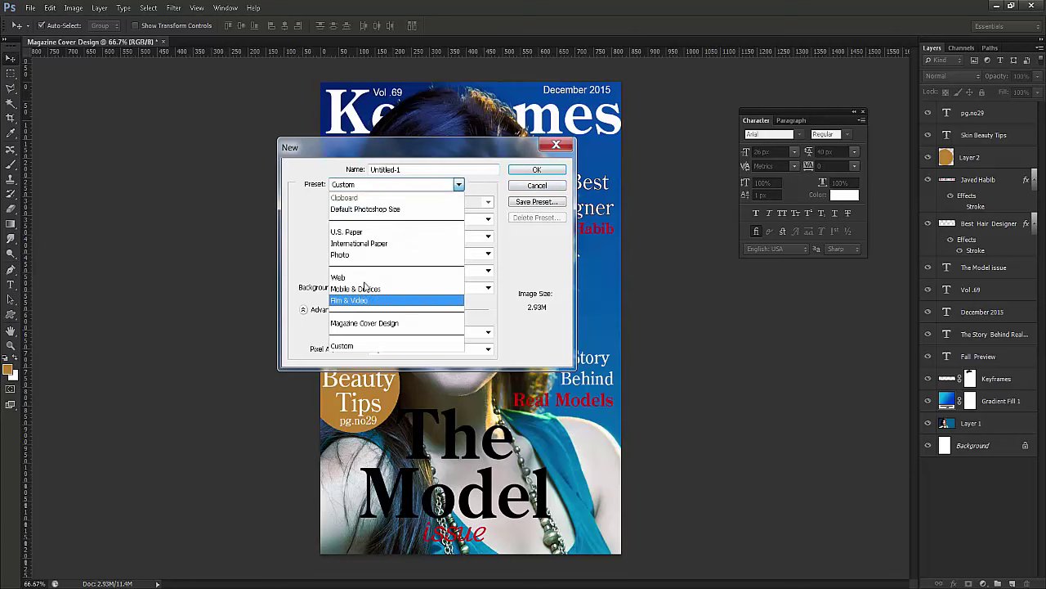
left_click(361, 278)
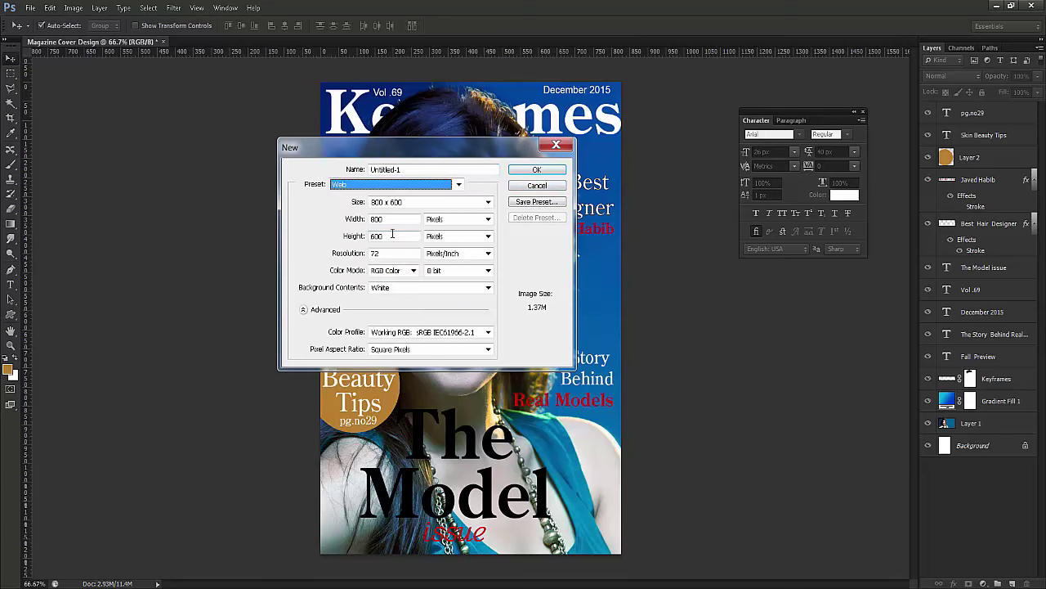
double_click(397, 236)
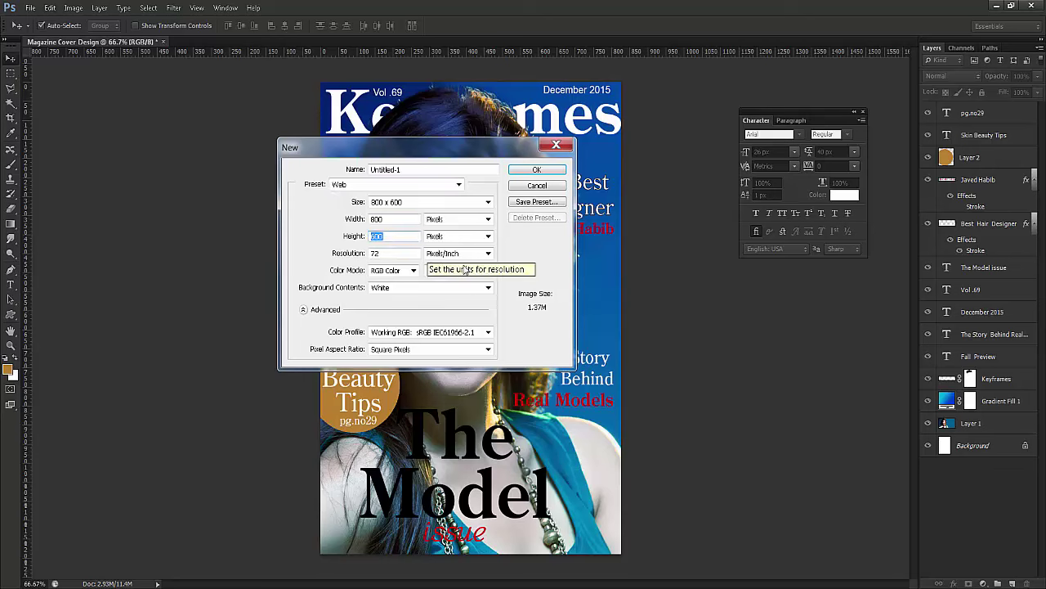
double_click(380, 219)
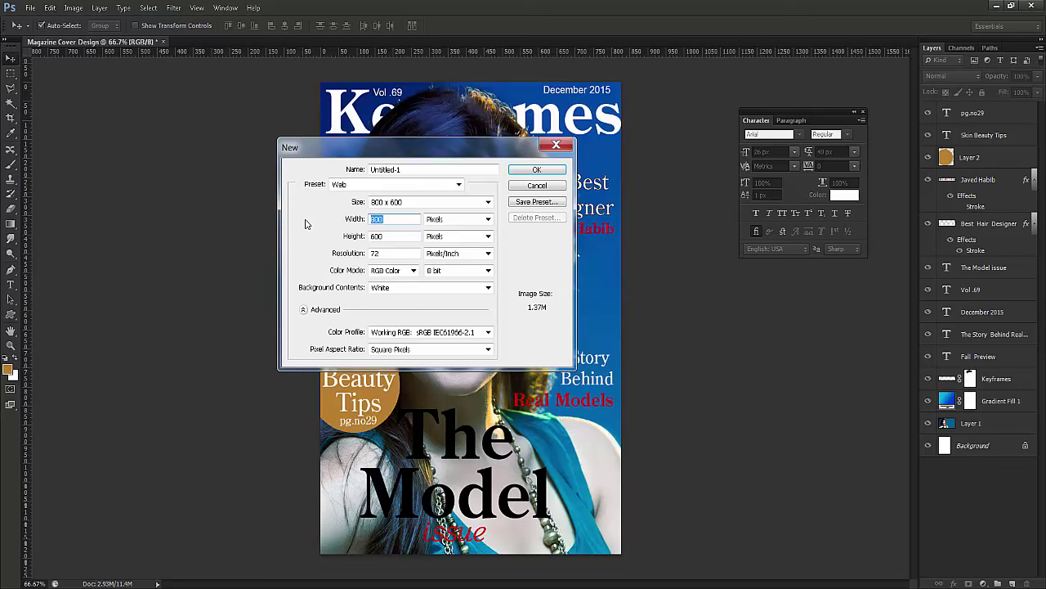
type("500")
key("Tab")
type("500")
double_click(389, 235)
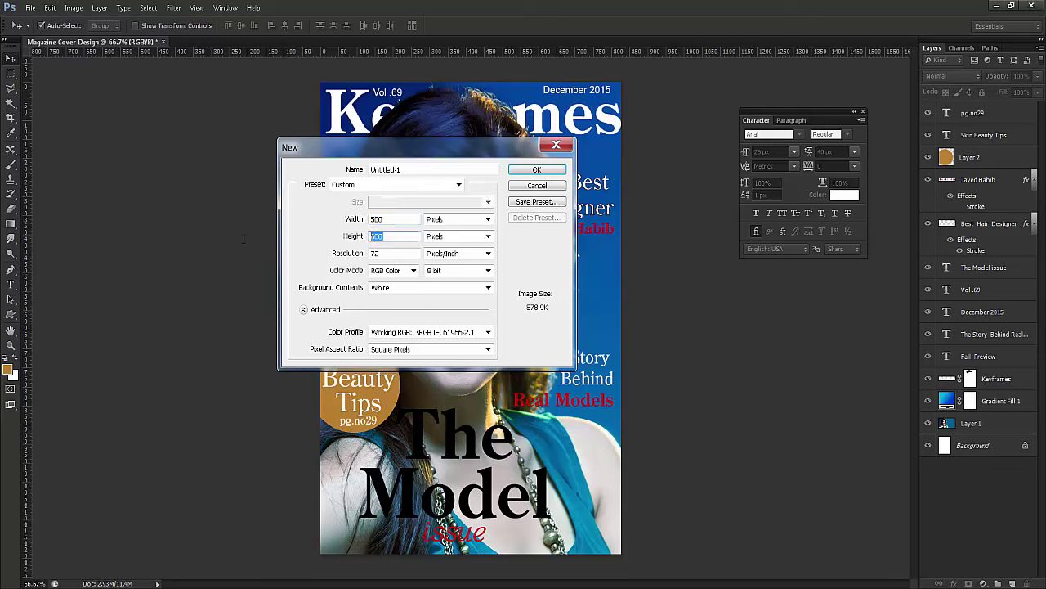
type("700")
left_click(532, 171)
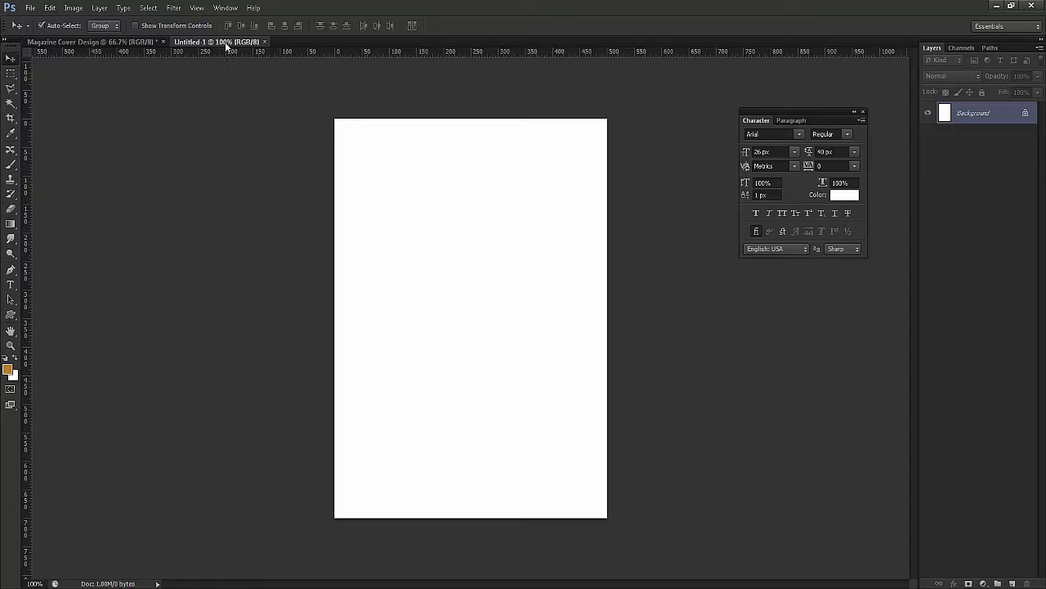
Step: Float the Untitled-1 document in its own window and rotate the canvas 90° clockwise
left_click_drag(227, 43, 195, 72)
left_click(51, 8)
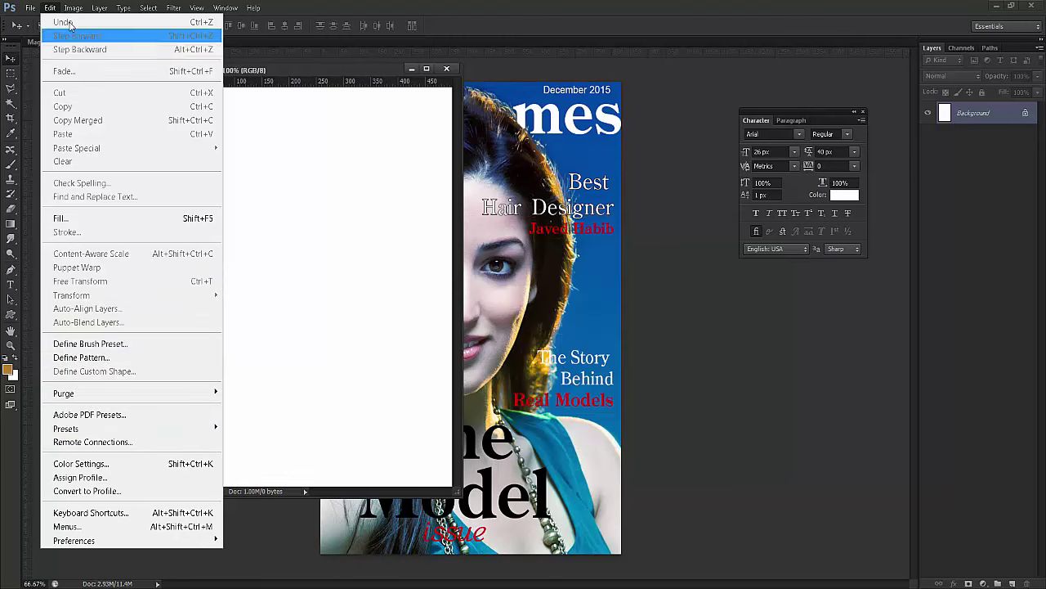
mouse_move(72, 8)
mouse_move(113, 144)
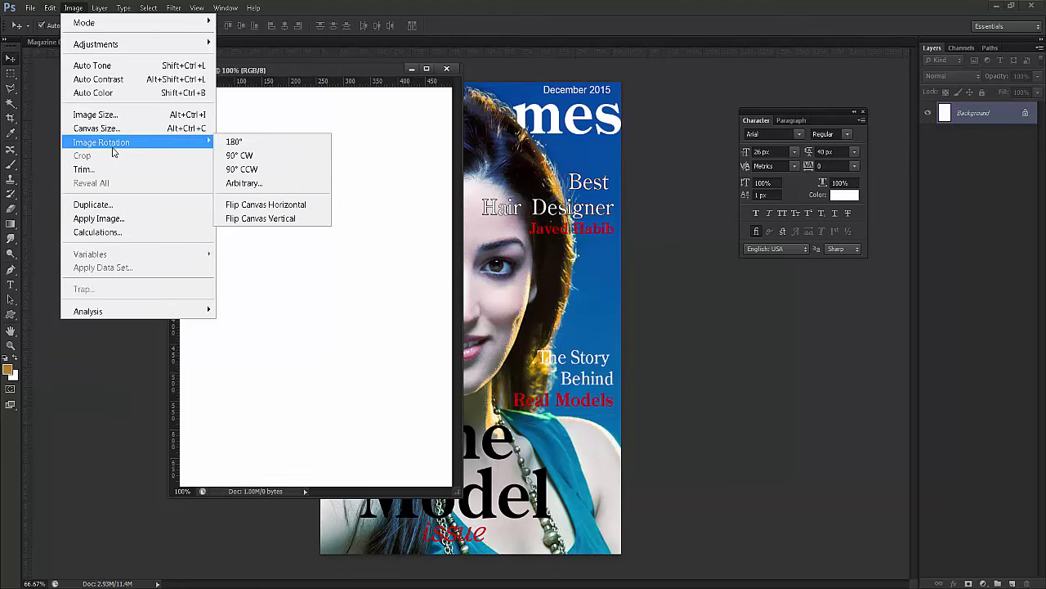
left_click(239, 155)
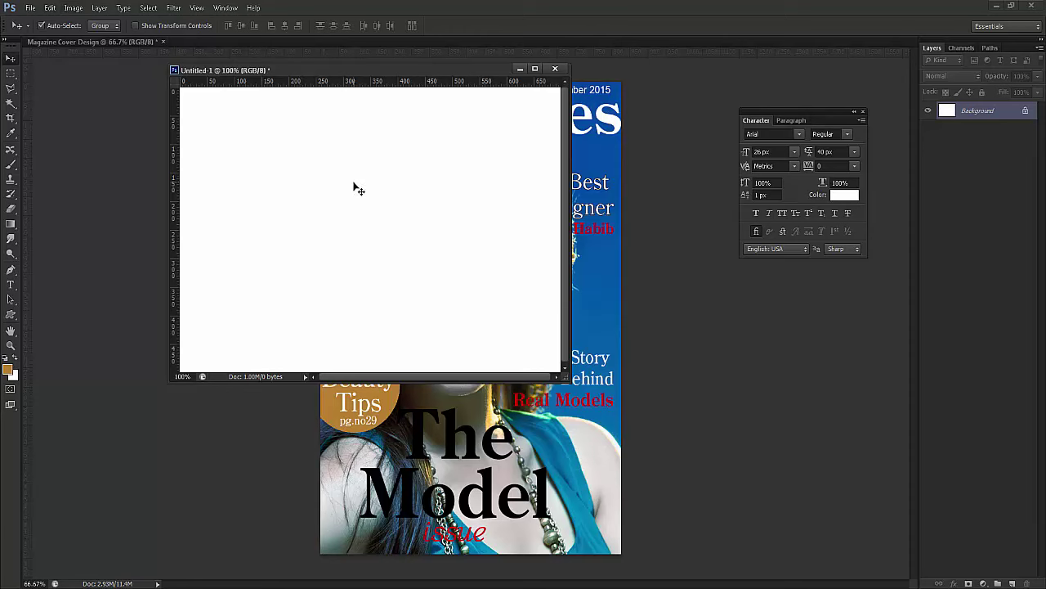
key("ctrl+minus")
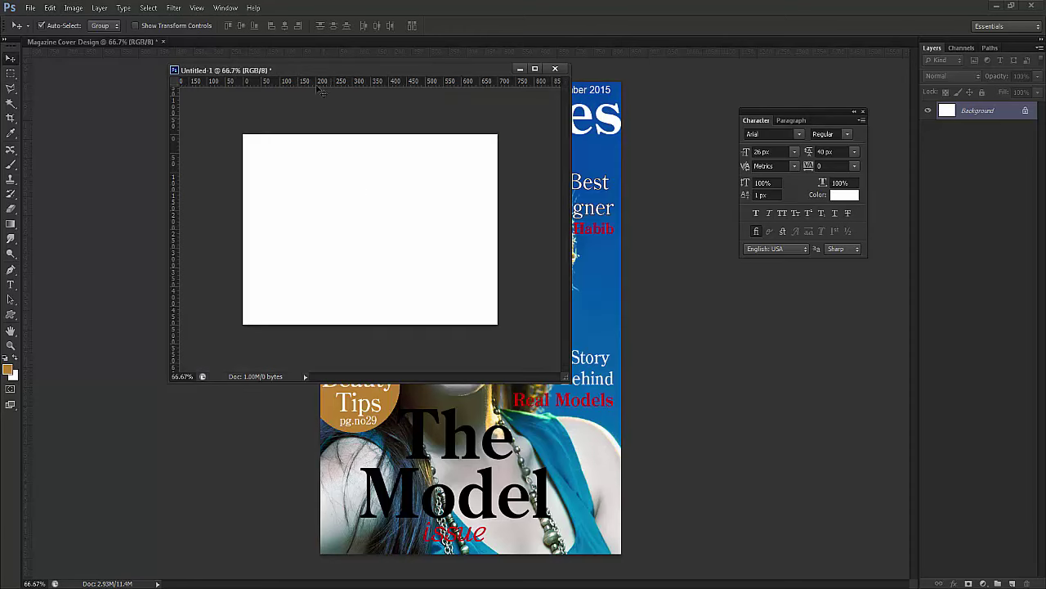
Step: Try an 800-pixel width in Image Size with proportions kept, then cancel
right_click(312, 69)
left_click(352, 93)
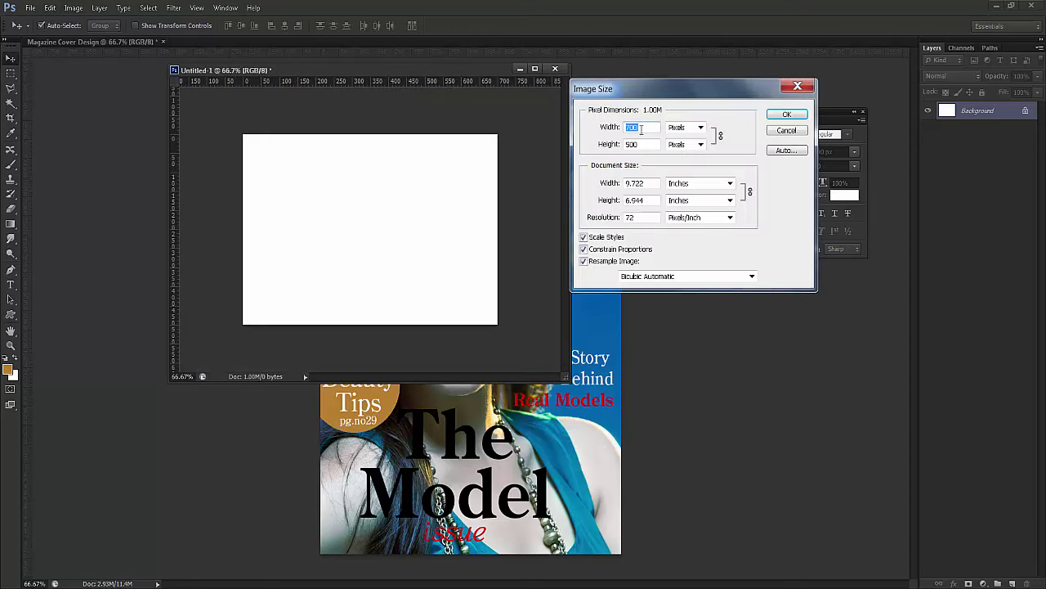
key("Tab")
key("shift+Tab")
type("800")
left_click(786, 130)
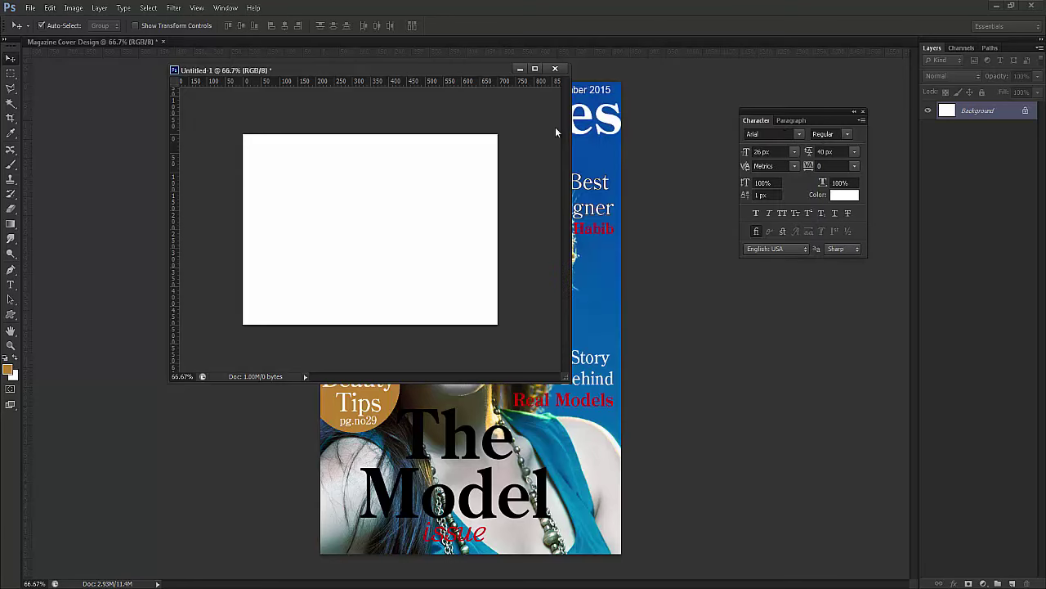
Step: Resize the image to 800 × 500 pixels with Constrain Proportions turned off
right_click(446, 70)
left_click(483, 98)
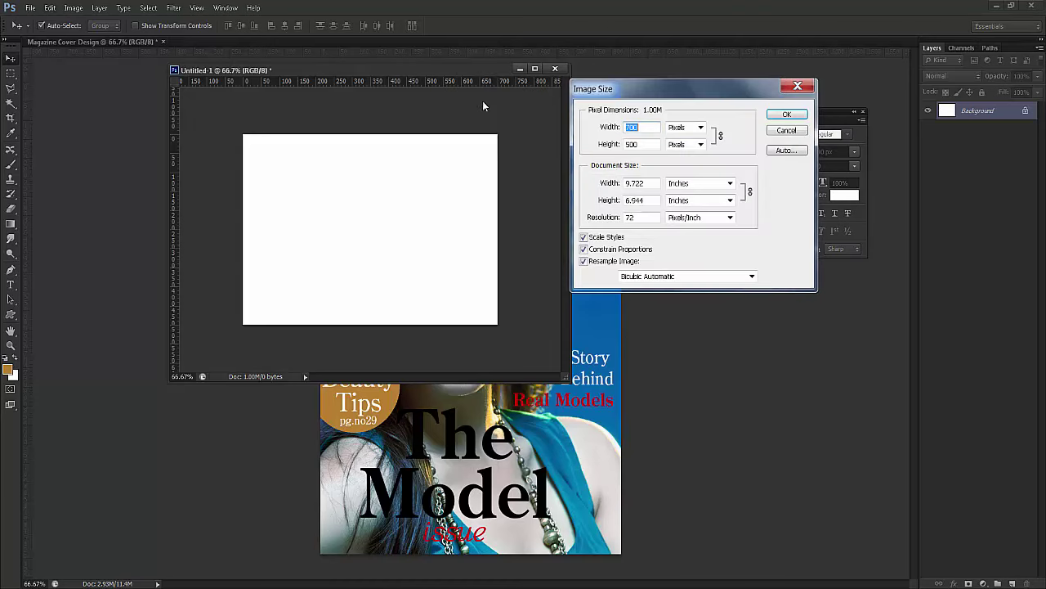
left_click(584, 249)
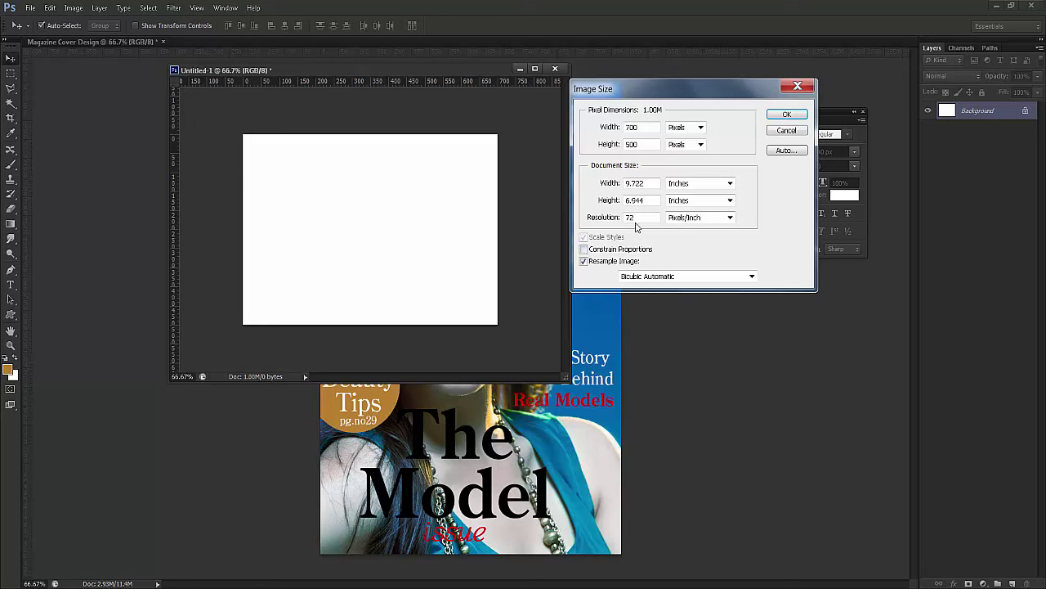
double_click(635, 126)
type("800")
left_click(786, 113)
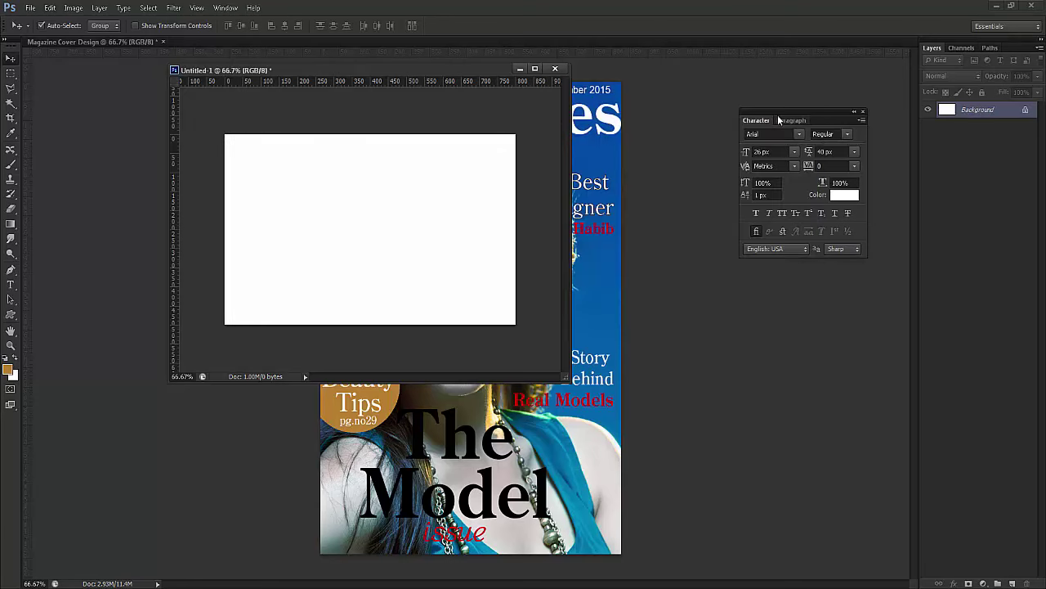
Step: Fill a thin full-height strip at the left edge with black on a new layer, then Alt-drag a copy beside it
left_click(10, 75)
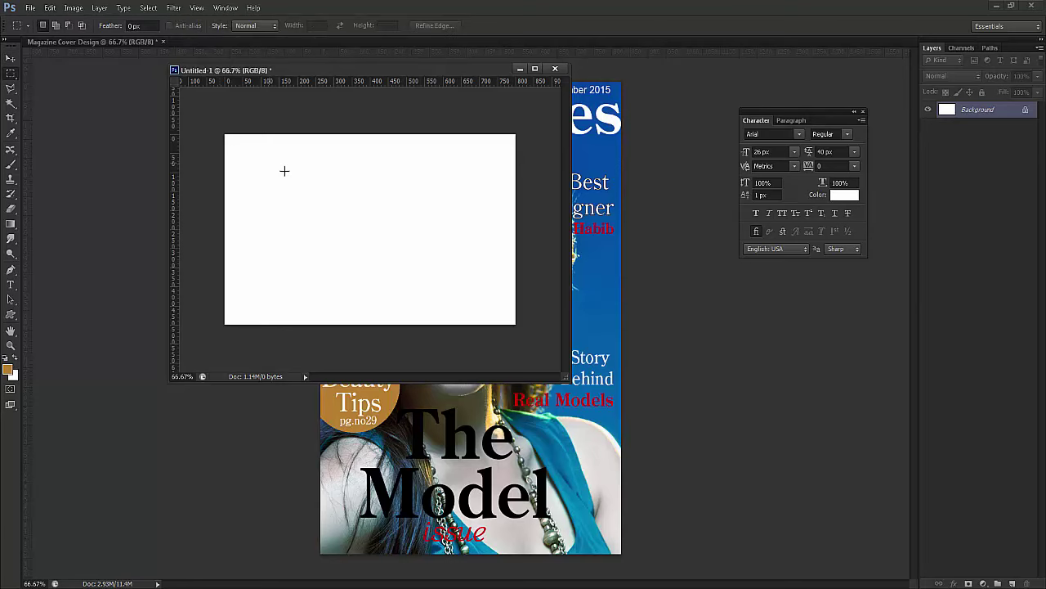
left_click_drag(228, 132, 233, 335)
left_click(1012, 583)
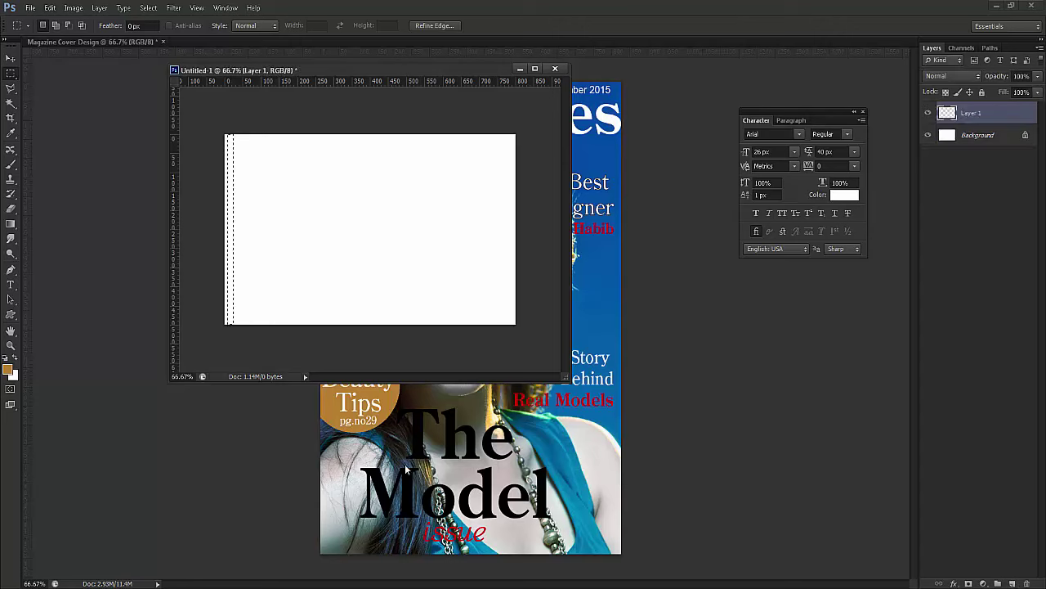
key("d")
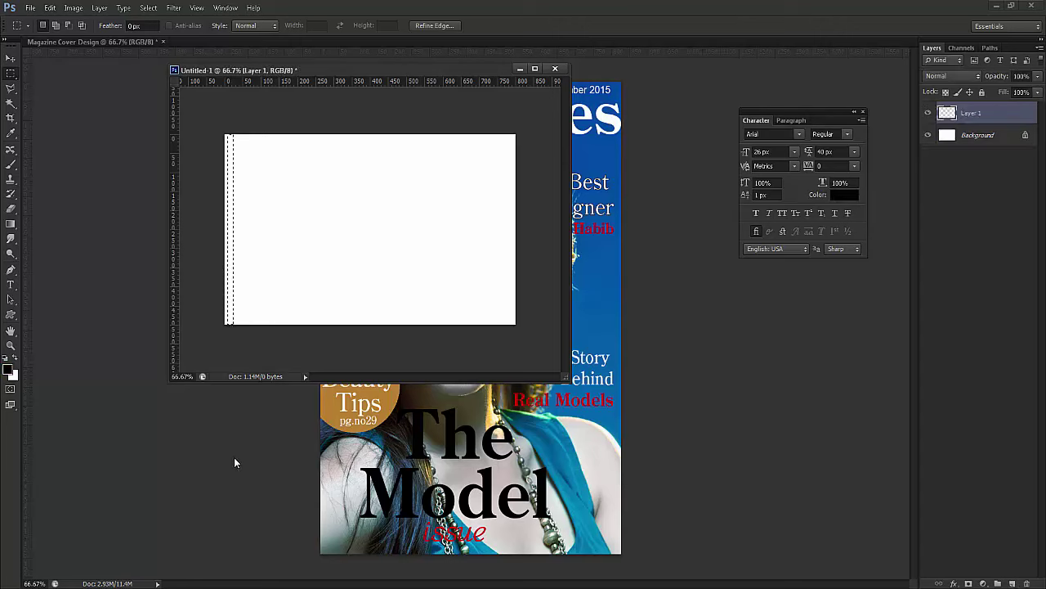
key("alt+BackSpace")
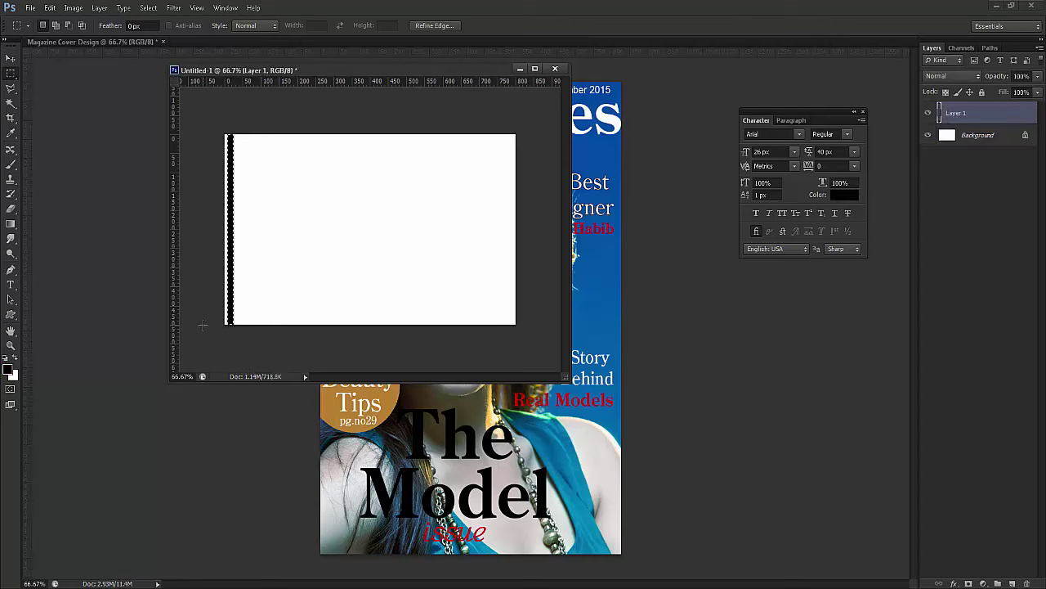
key("ctrl+d")
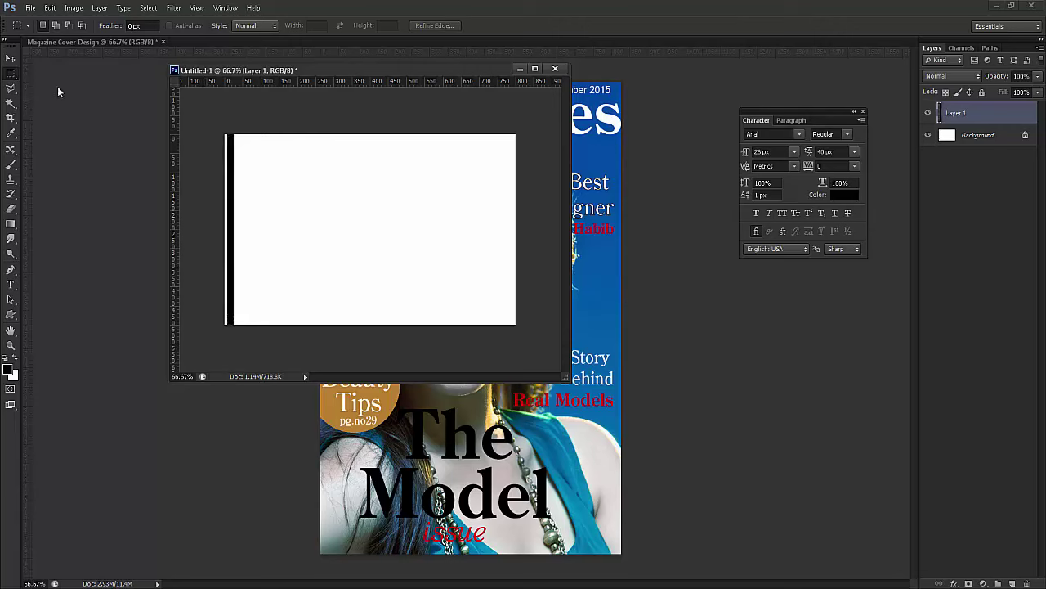
left_click(10, 58)
left_click_drag(232, 193, 246, 197)
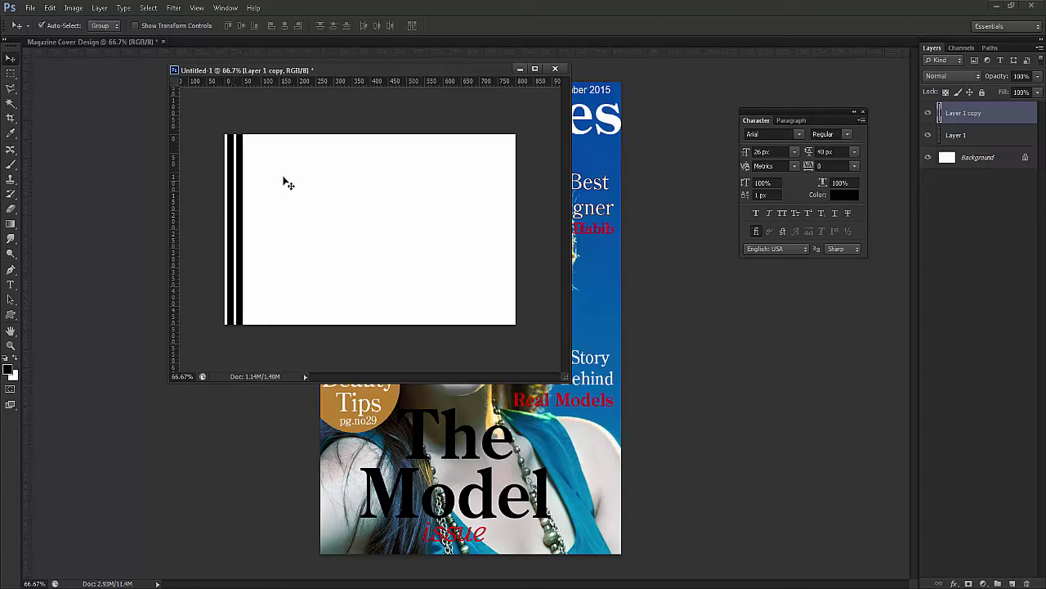
Step: Duplicate the first black bar again, placing the copy to its right
key("m")
left_click_drag(308, 134, 239, 367)
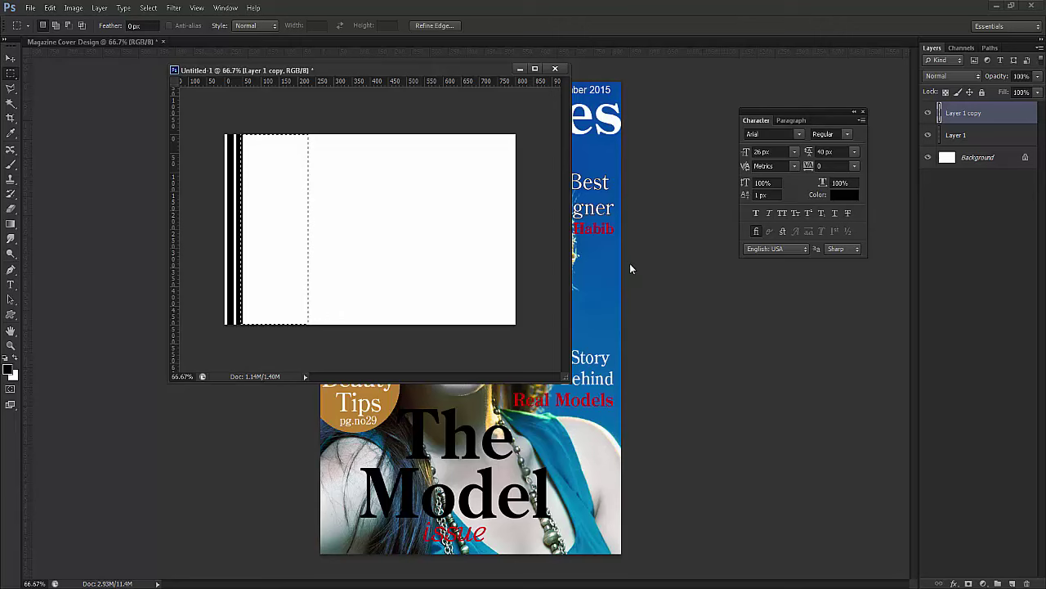
left_click(11, 59)
key("ctrl+d")
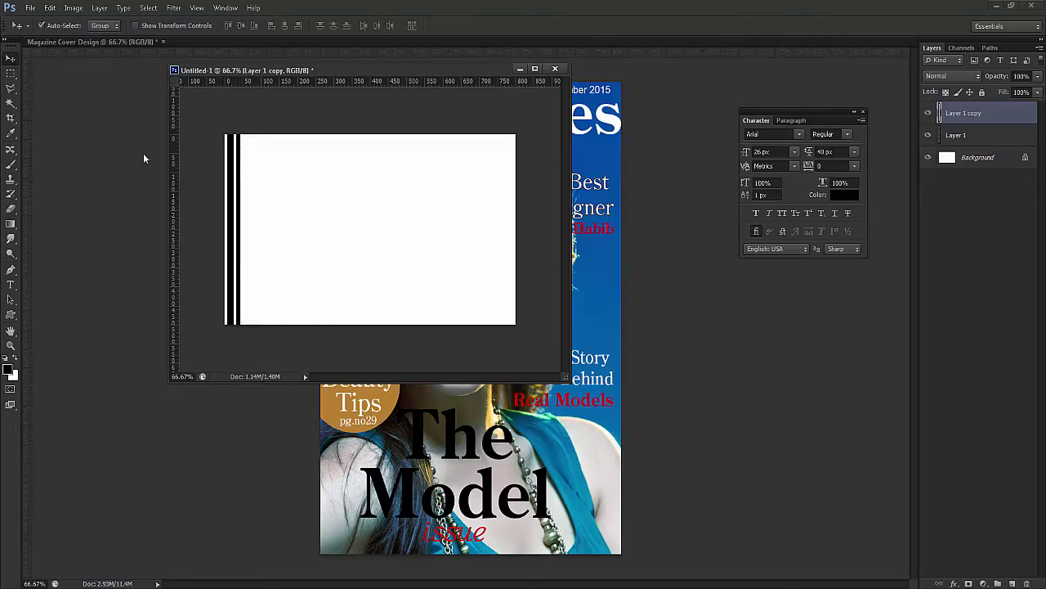
left_click(237, 199)
left_click_drag(237, 199, 249, 198)
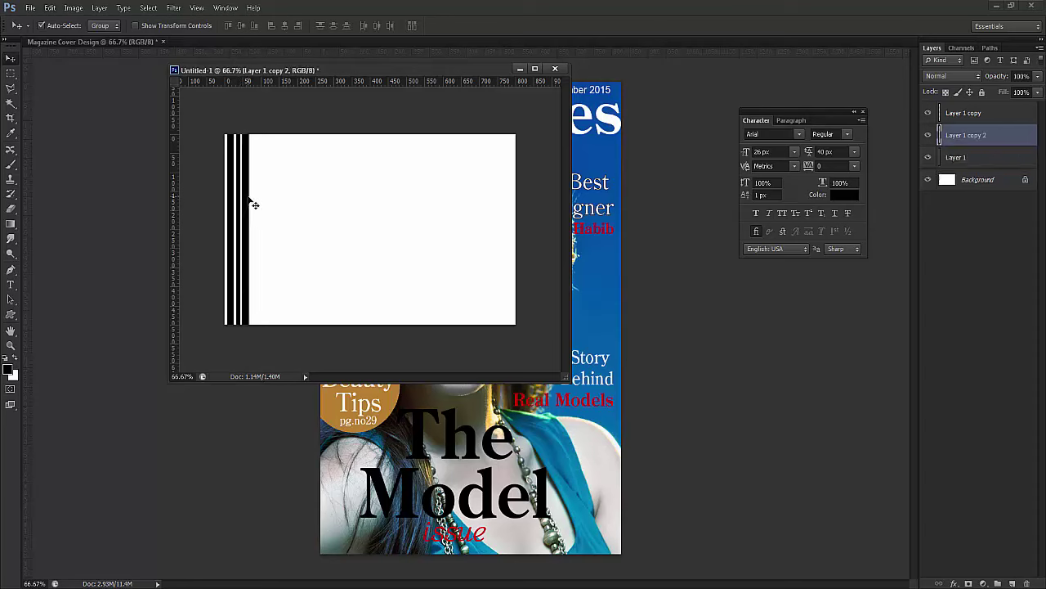
Step: Widen the new stripe slightly, nudge it right, and select Layer 1 copy and Layer 1 with it
key("ctrl+t")
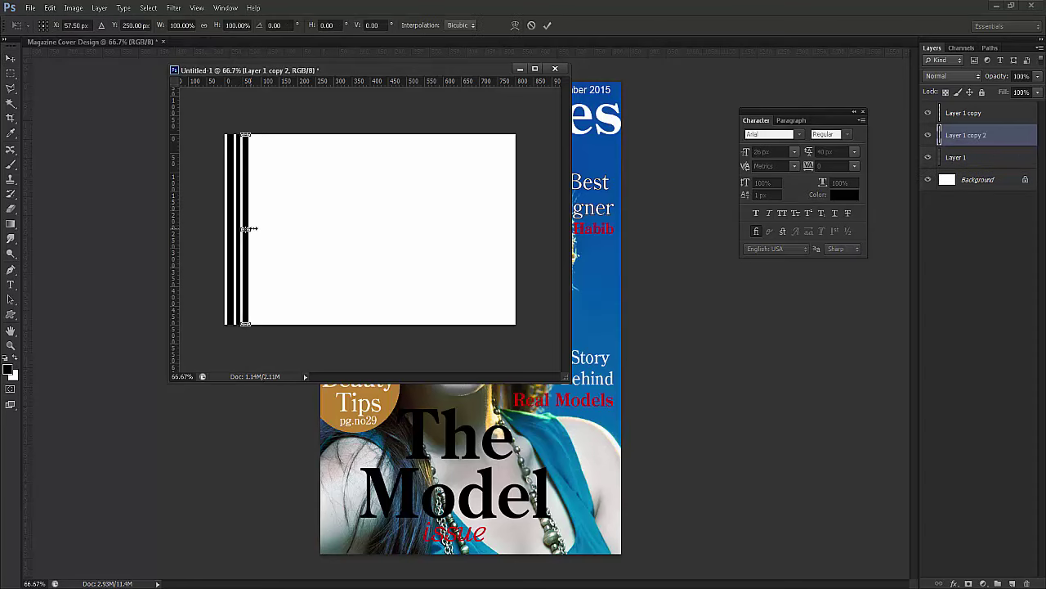
left_click_drag(249, 229, 253, 230)
key("Return")
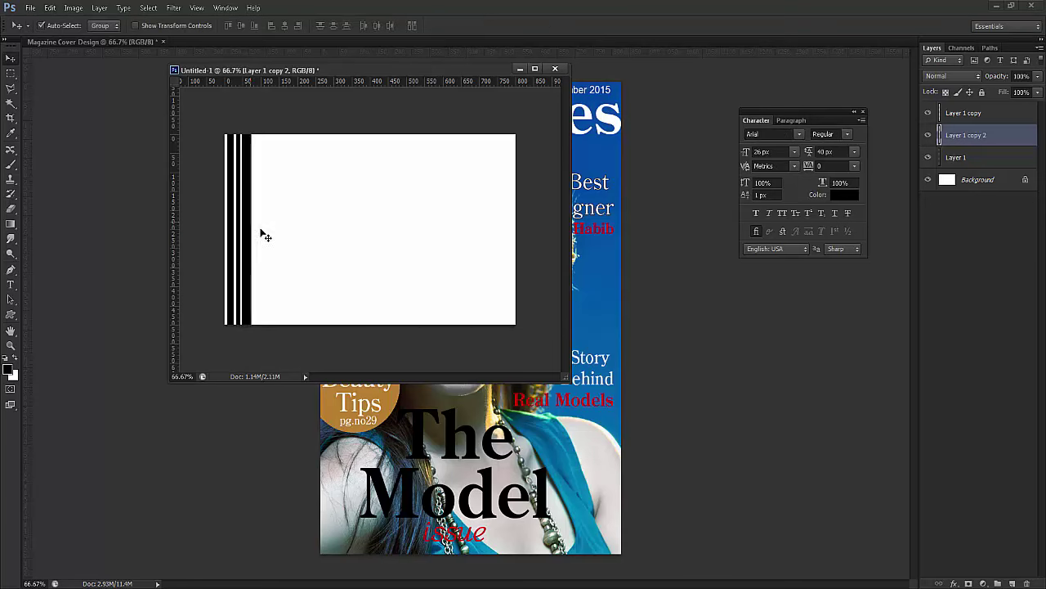
key("Right")
key("Right")
key("Right")
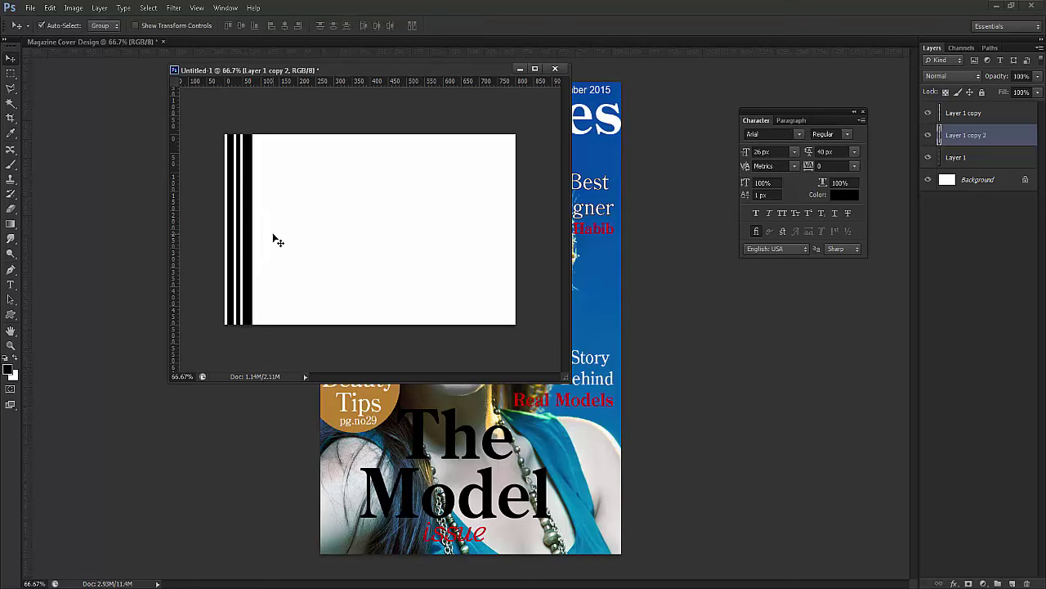
left_click(961, 115, "shift")
left_click(959, 157, "shift")
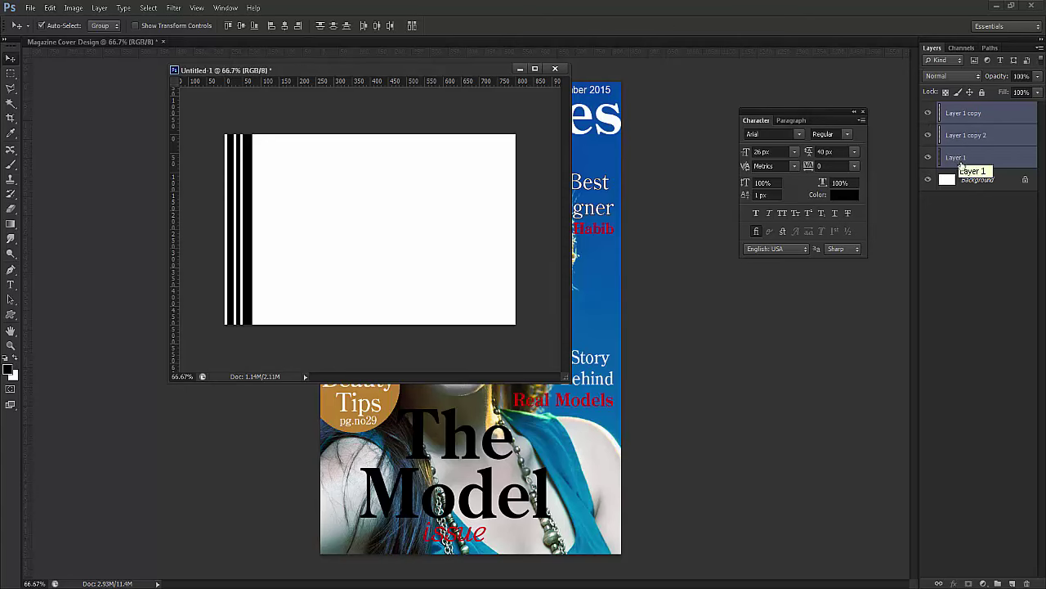
Step: Merge the three stripe layers, duplicate them, shift the copy right and merge it back
key("ctrl+e")
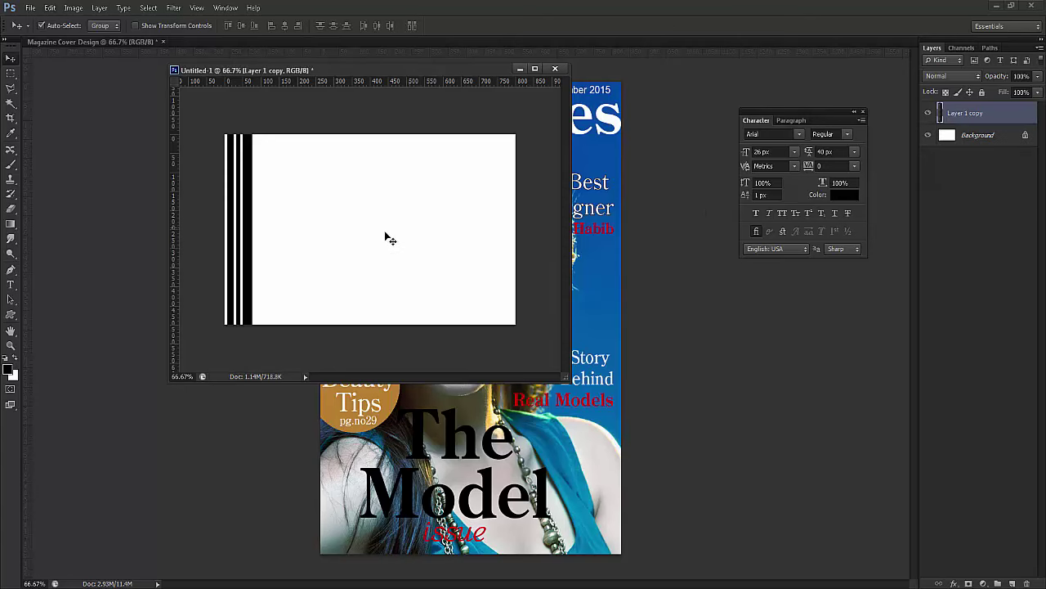
key("ctrl+j")
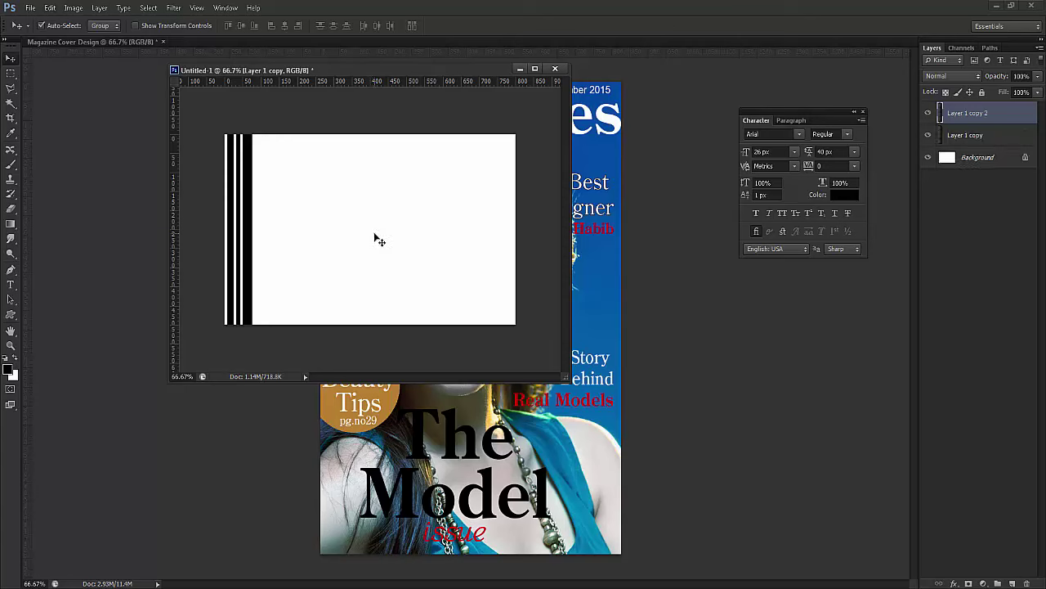
key("shift+Right")
key("shift+Right")
key("shift+Right")
key("shift+Right")
key("shift+Right")
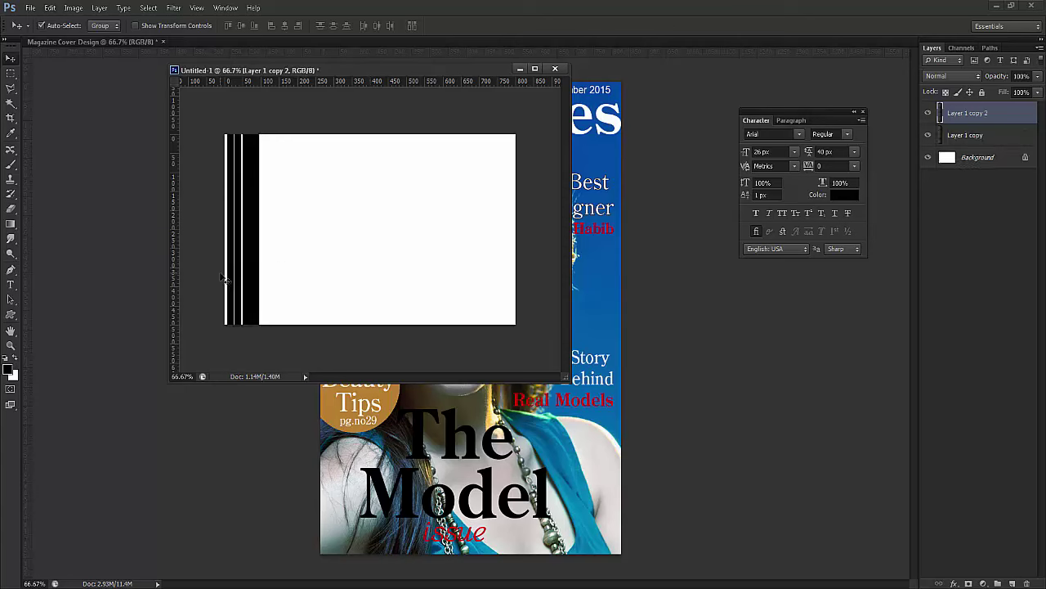
key("shift+Right")
key("shift+Right")
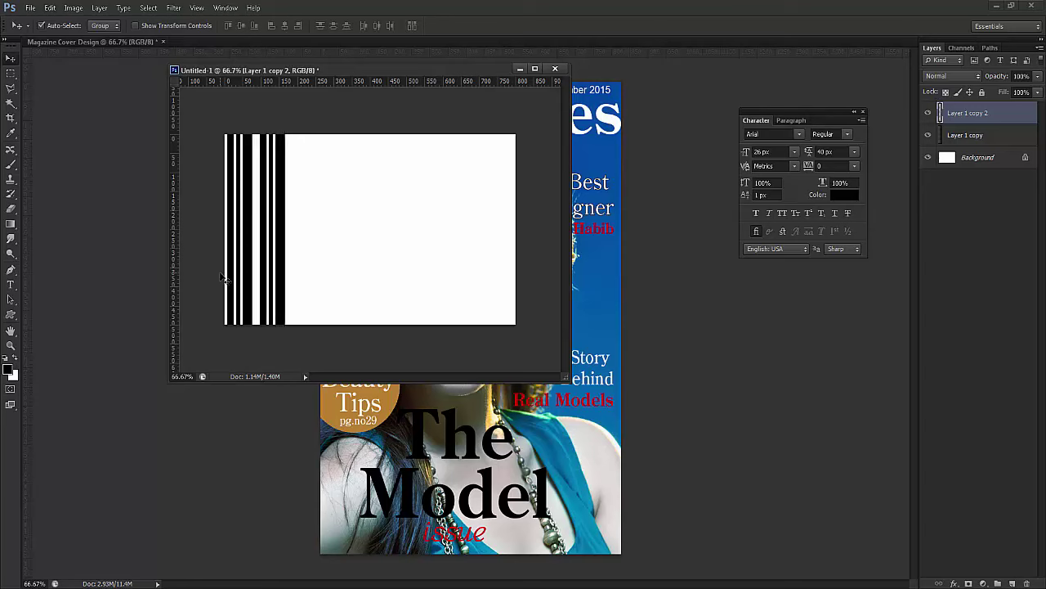
key("Left")
key("Left")
key("Left")
key("Left")
key("Left")
key("Left")
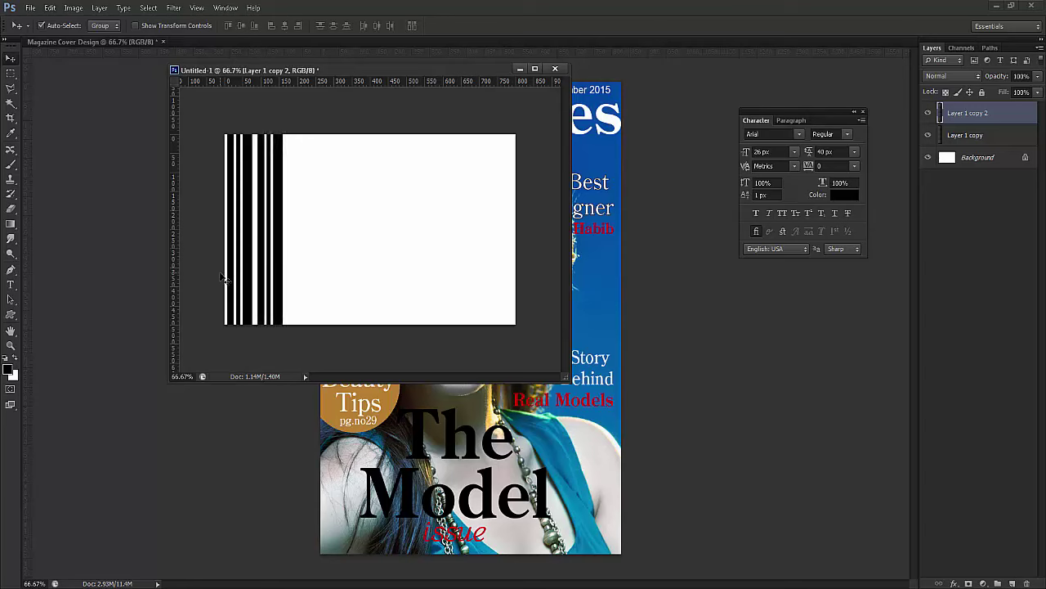
key("Left")
key("Left")
key("Left")
key("Left")
key("Left")
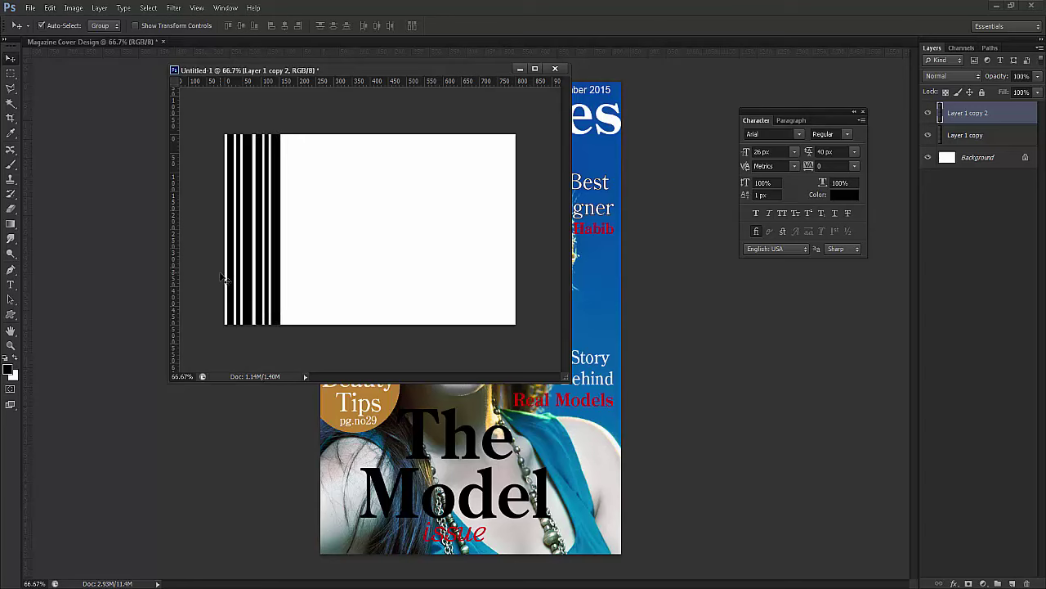
key("Left")
key("Left")
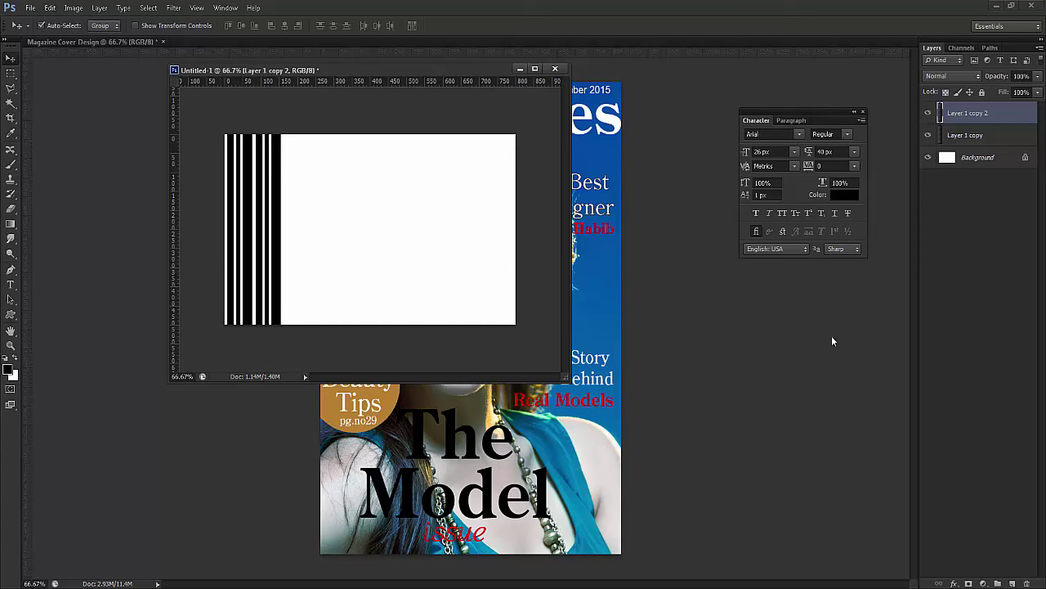
key("ctrl+e")
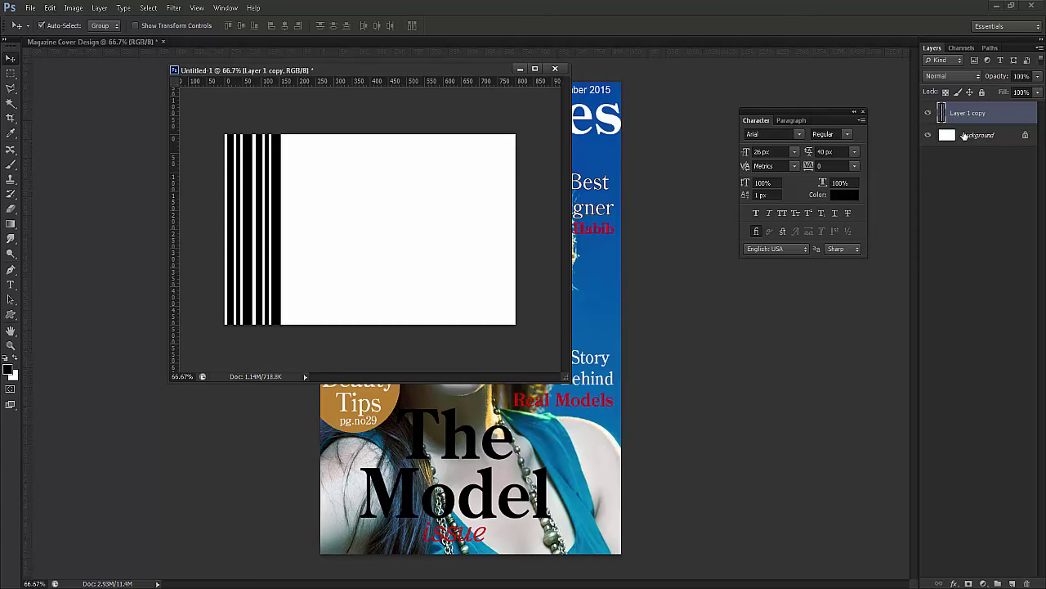
Step: Keep duplicating the stripe layer, shifting each copy right until the canvas is filled
key("ctrl+j")
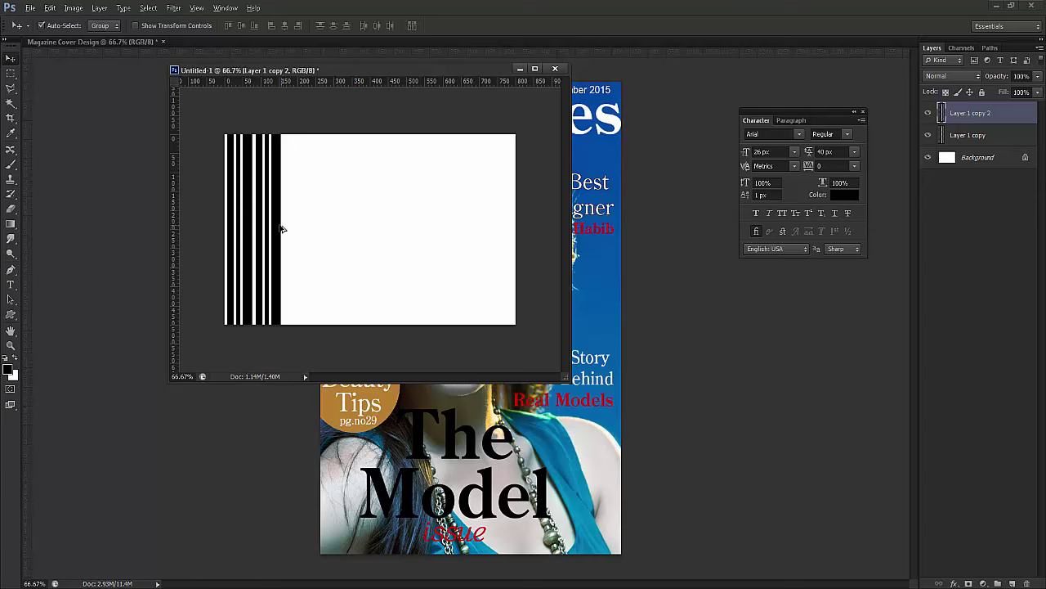
left_click_drag(294, 232, 346, 224)
key("ctrl+j")
key("shift+Right")
key("shift+Right")
key("shift+Right")
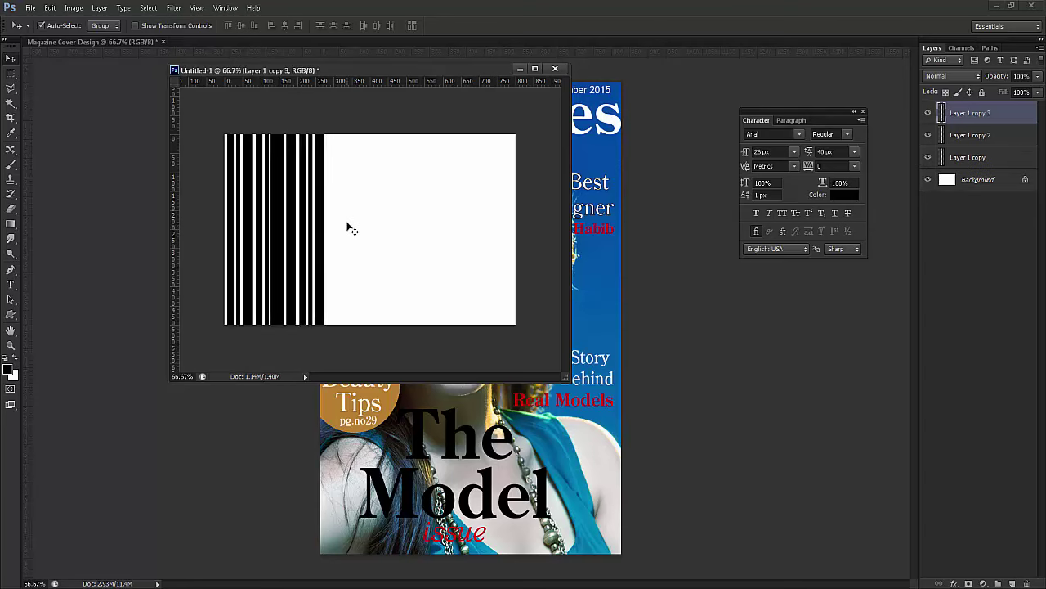
key("Right")
key("Right")
key("Right")
key("Right")
key("Right")
key("Right")
key("Right")
key("Right")
key("Right")
key("Right")
key("Right")
key("Right")
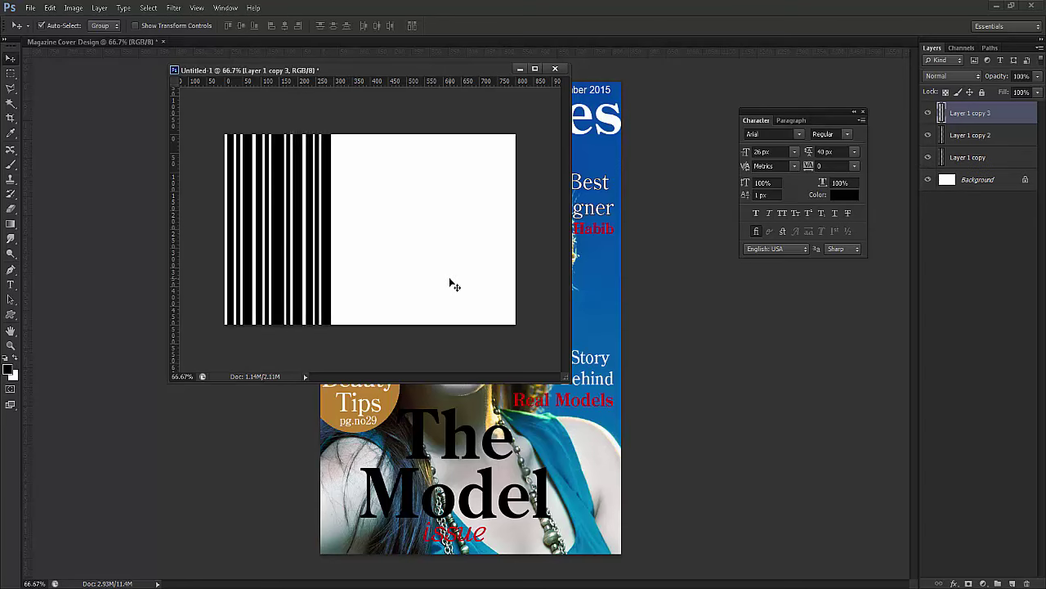
key("Right")
key("Right")
key("Right")
key("Right")
key("Right")
key("Right")
key("Right")
key("Right")
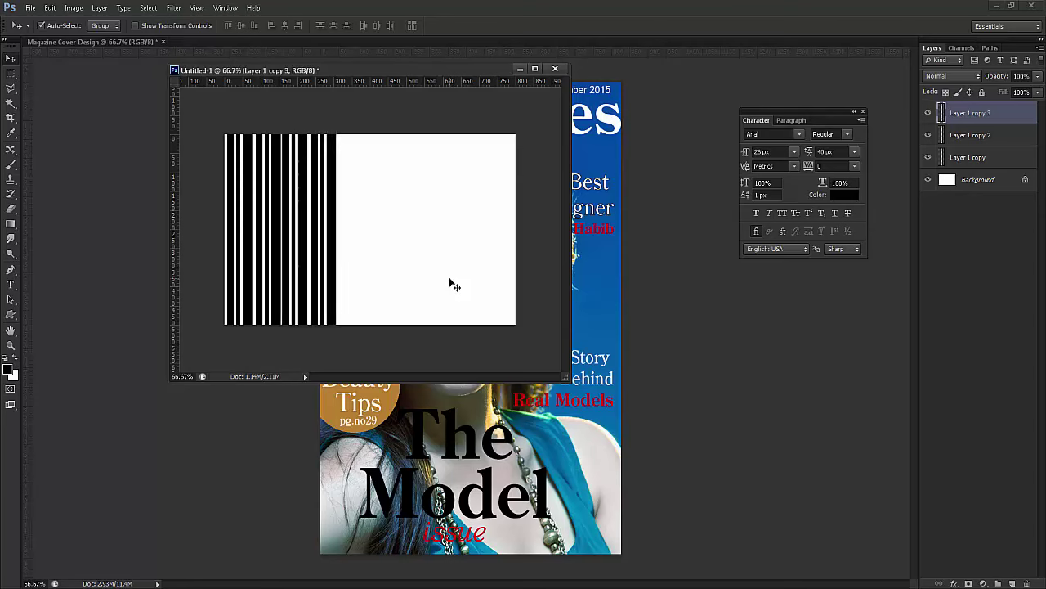
key("Left")
key("Left")
key("Left")
key("Left")
key("Left")
key("Left")
key("Left")
key("Left")
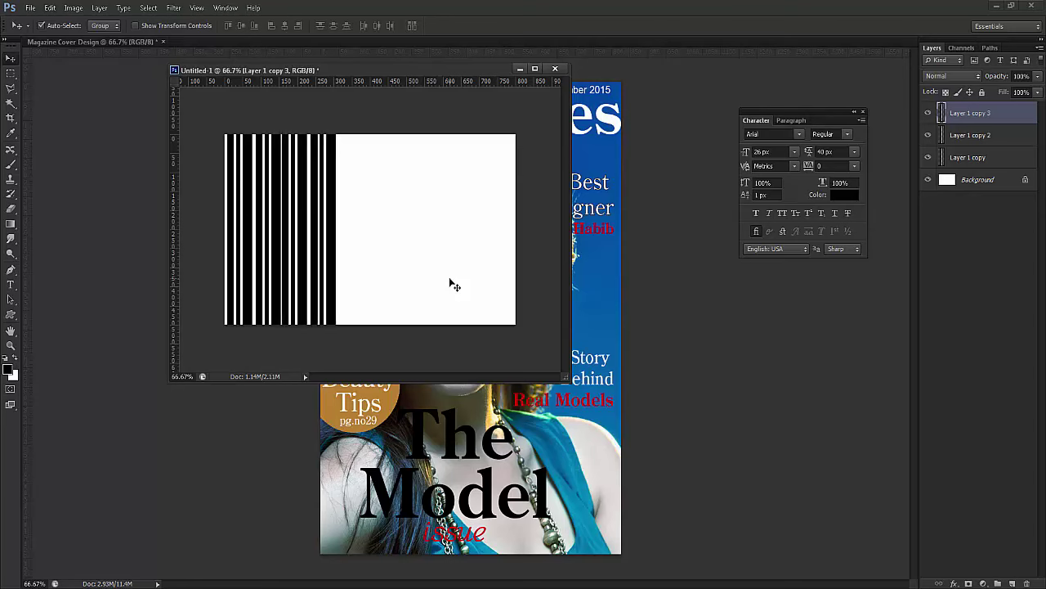
key("Left")
key("Left")
key("Left")
key("Left")
key("Left")
key("Left")
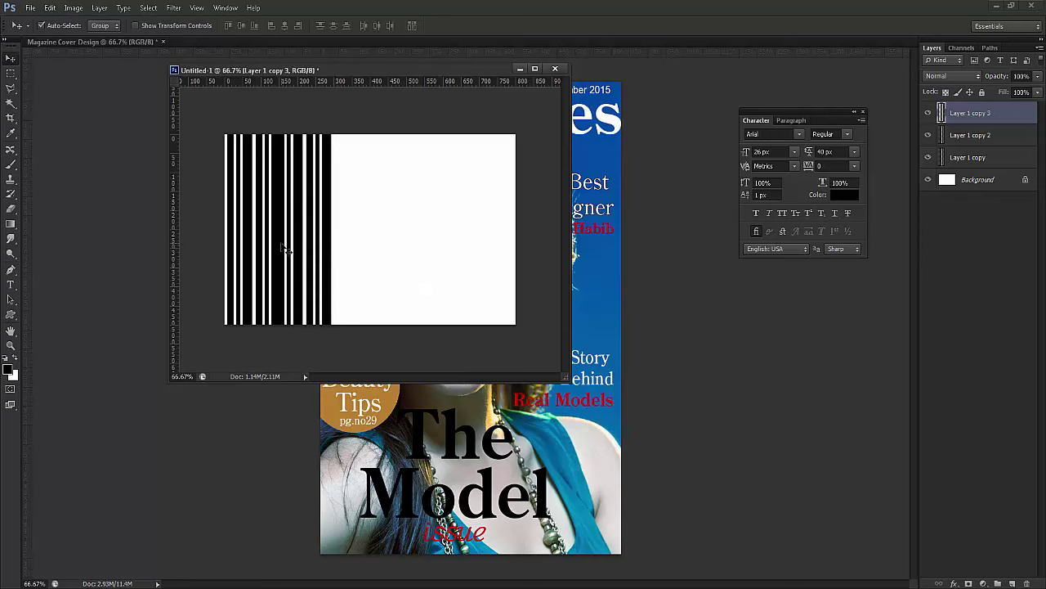
left_click_drag(282, 247, 342, 237)
key("Left")
key("Left")
key("Left")
key("Left")
key("Left")
key("Left")
key("Left")
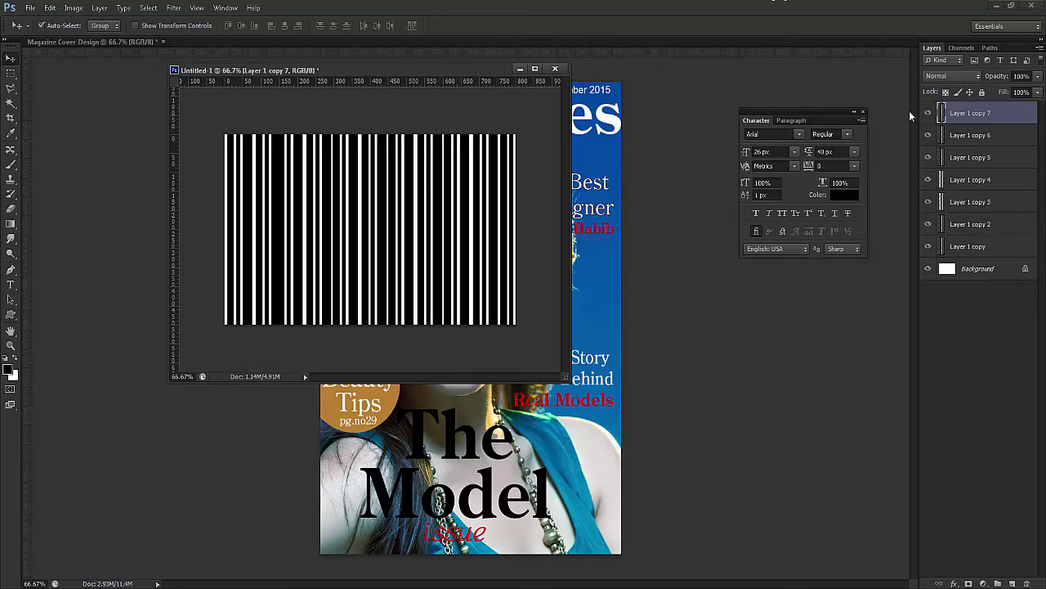
Step: Merge all the stripe layers into Layer 1 copy 7 and apply a crop to the canvas
left_click(975, 250, "shift")
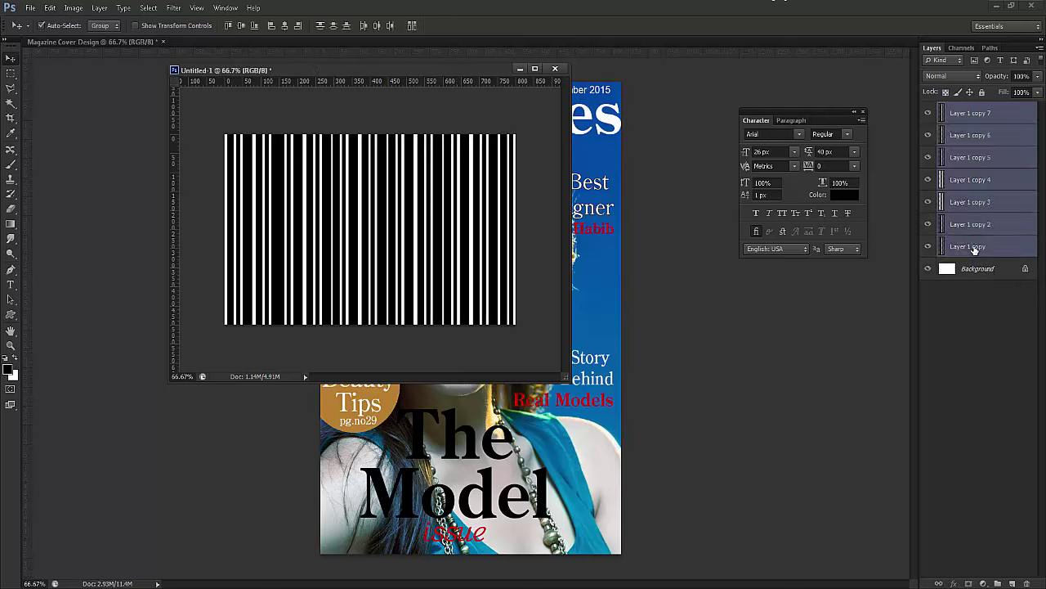
key("ctrl+e")
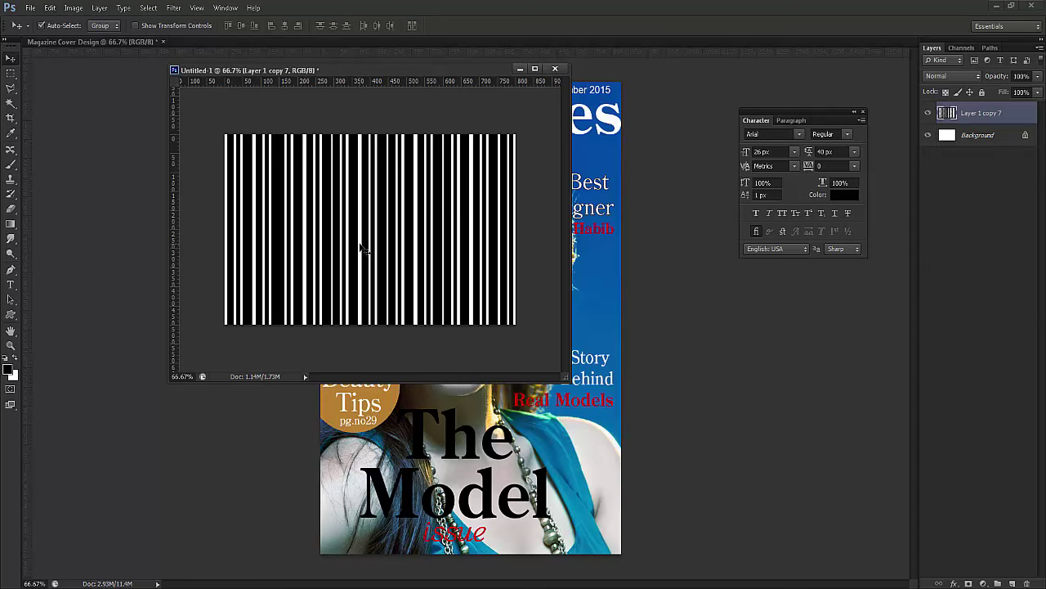
key("c")
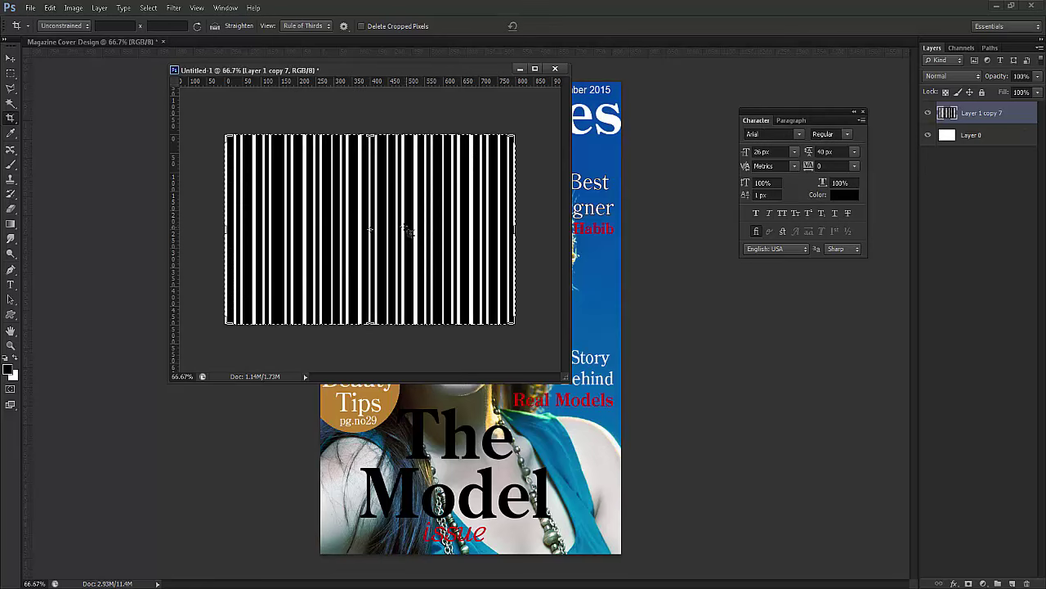
key("Return")
Step: Scale the barcode layer to about 85% height, leaving a white band at the bottom
key("v")
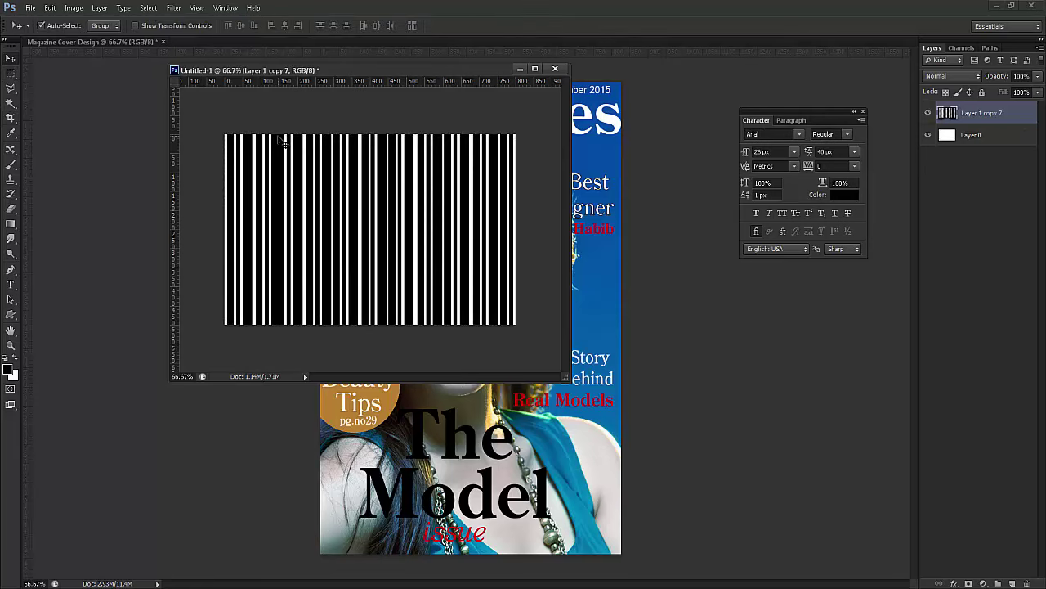
key("ctrl+t")
left_click_drag(391, 325, 392, 295)
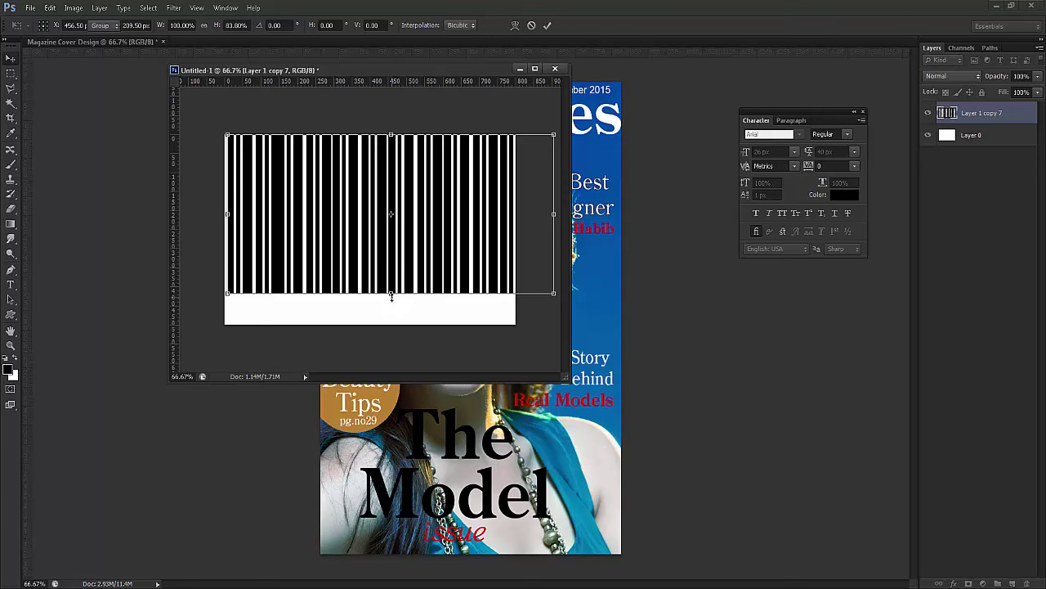
key("Return")
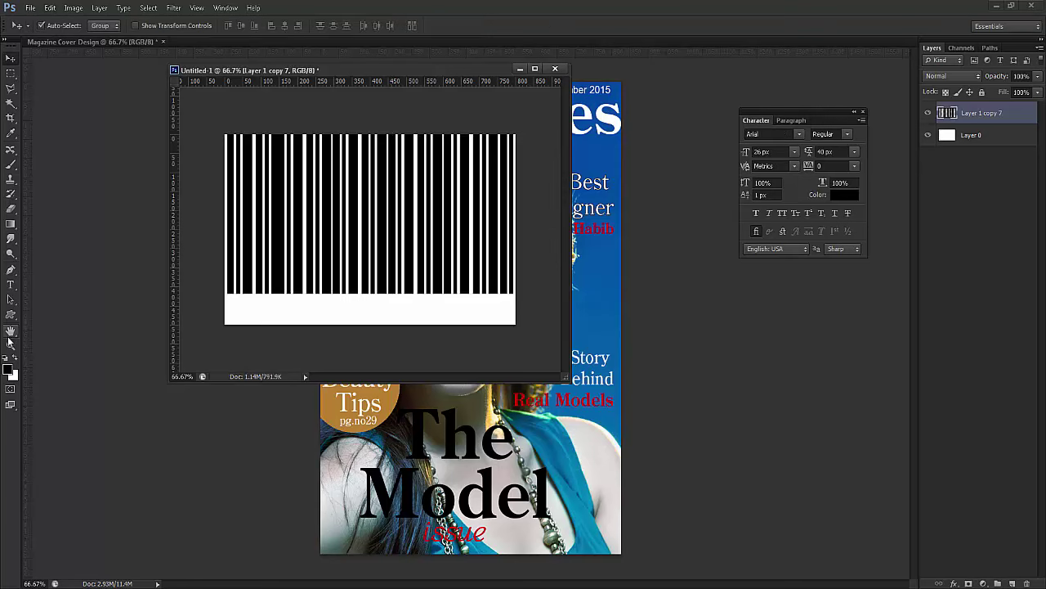
Step: Type the number 56874 in the white strip and move it towards the centre
left_click(11, 285)
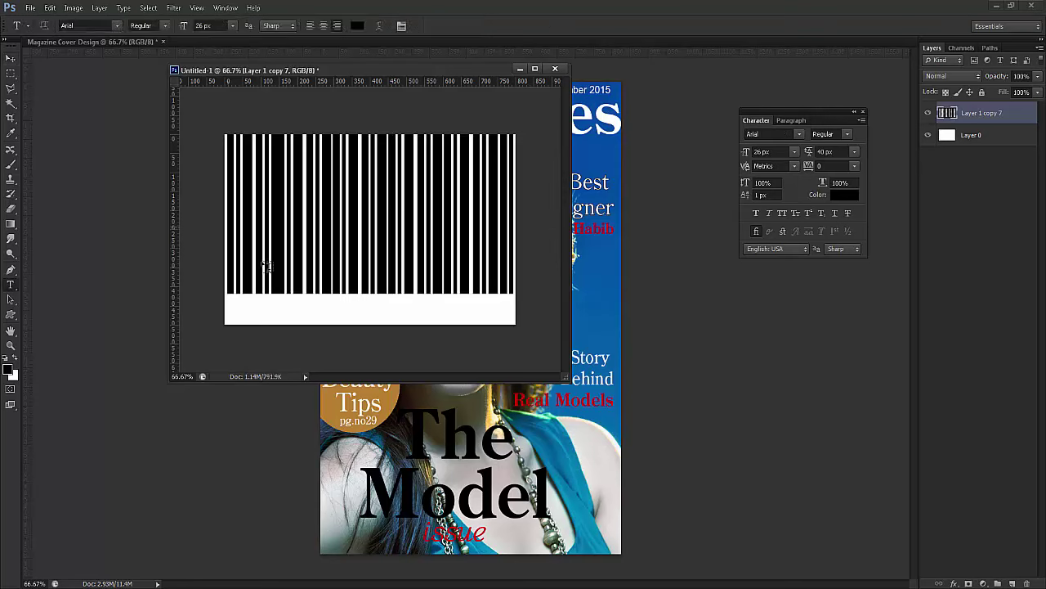
left_click(267, 317)
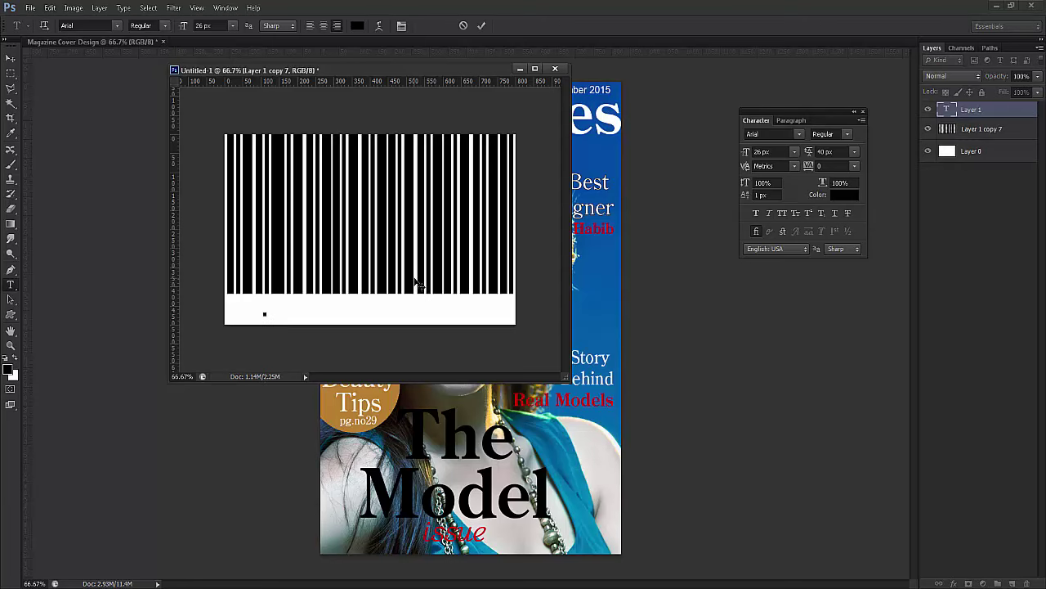
type("56874")
left_click(480, 26)
key("v")
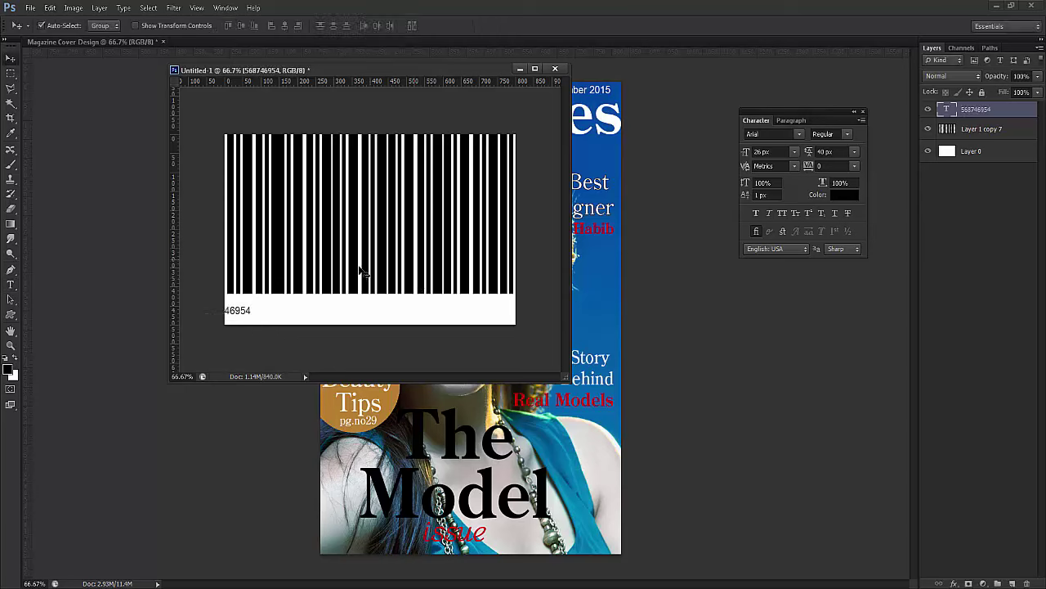
left_click_drag(242, 319, 348, 309)
Step: Insert 15289 into the number text and make it bold
double_click(946, 108)
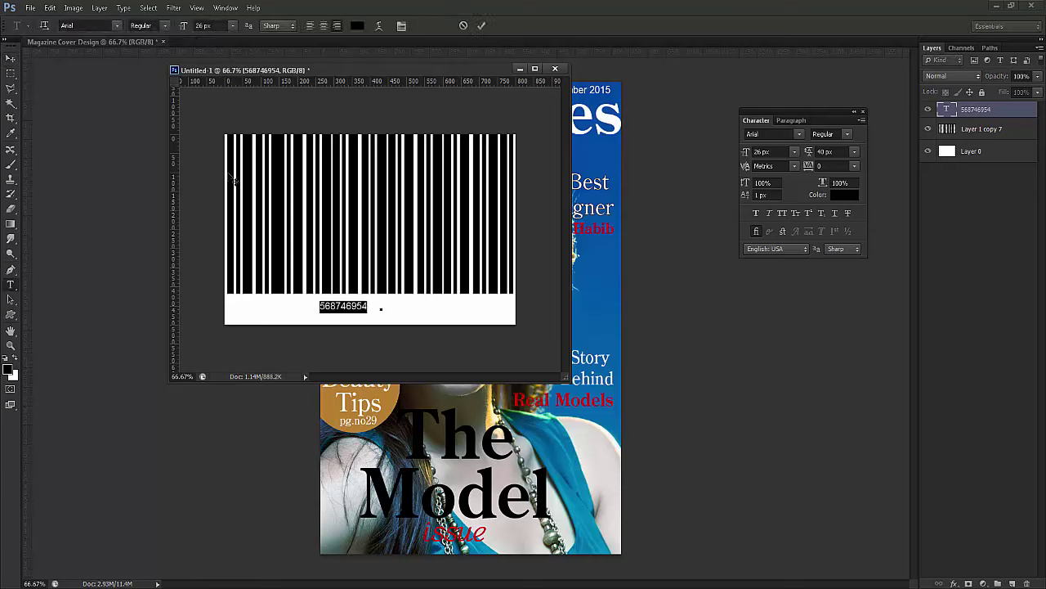
left_click(340, 305)
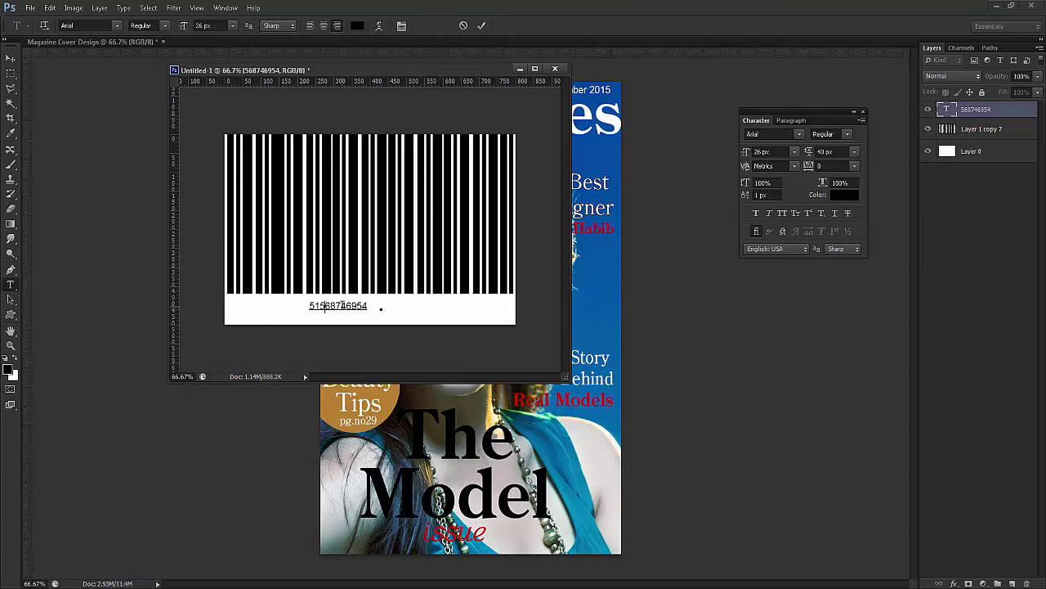
type("15289")
double_click(944, 110)
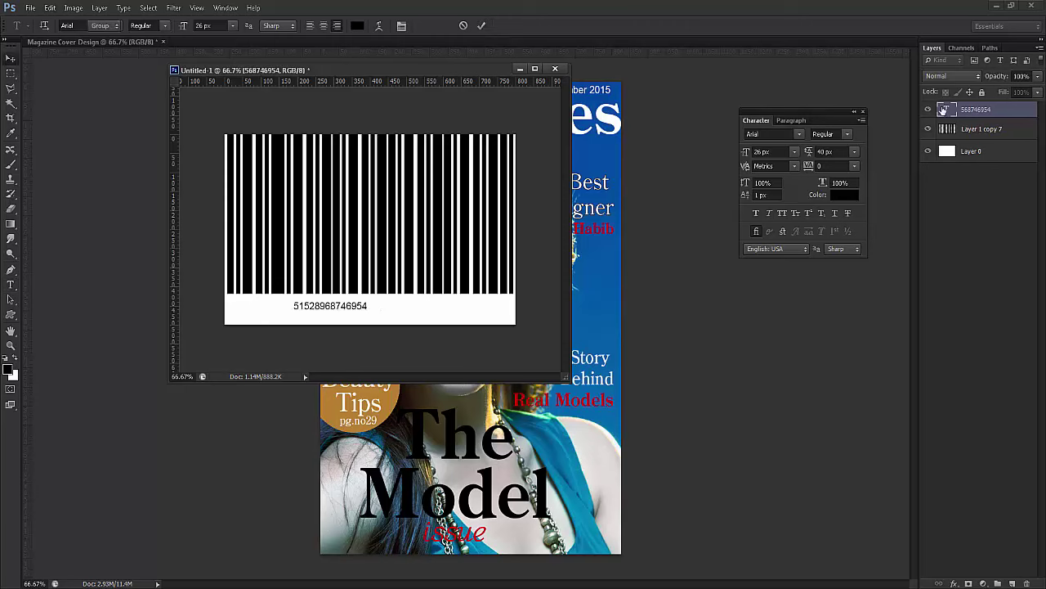
left_click(165, 26)
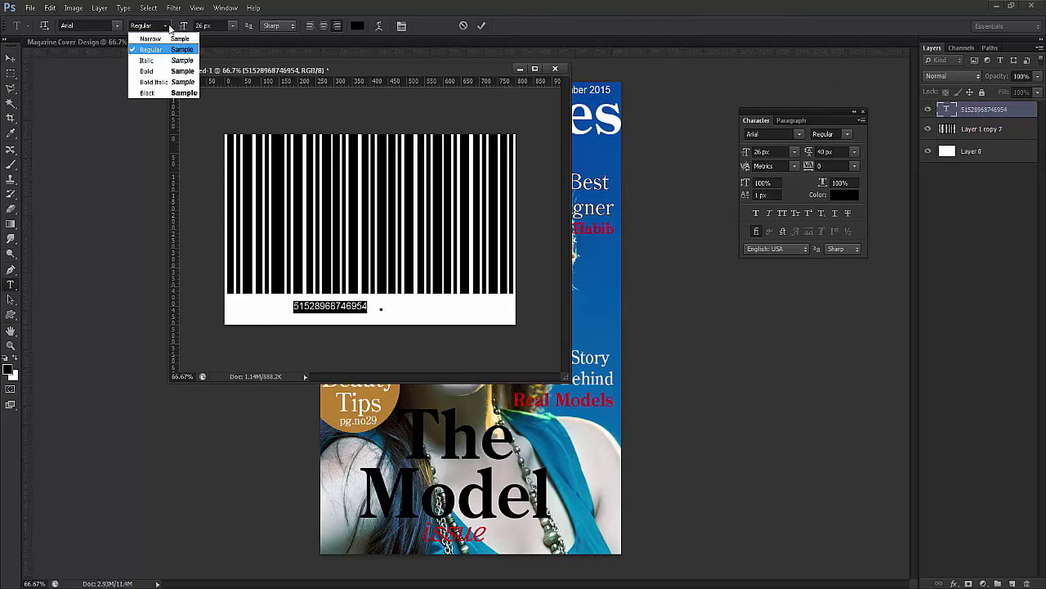
left_click(155, 70)
left_click(482, 26)
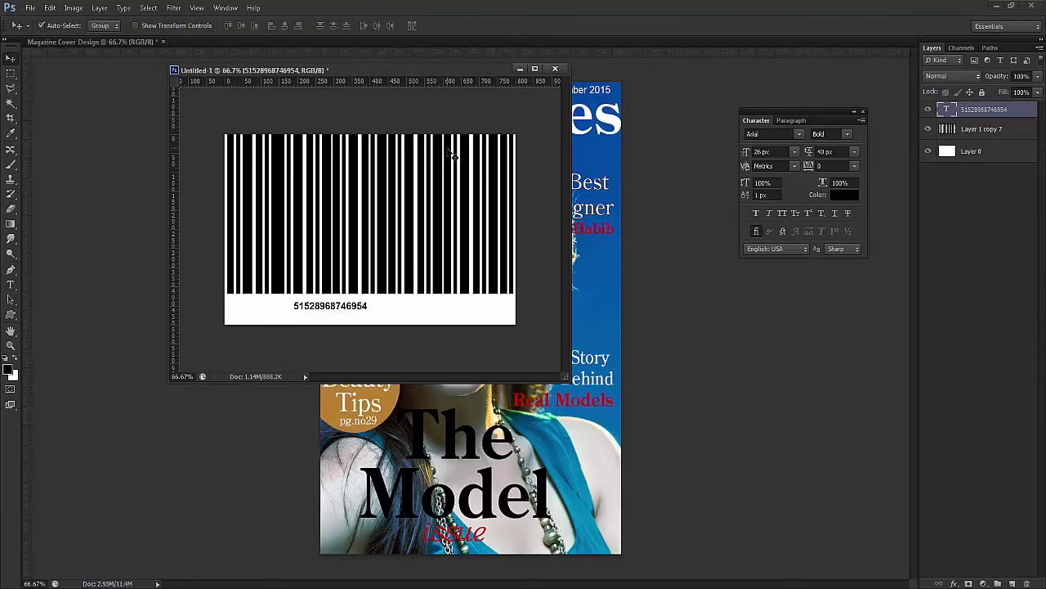
Step: Enlarge the barcode number to about 135% and nudge it slightly left
key("ctrl+t")
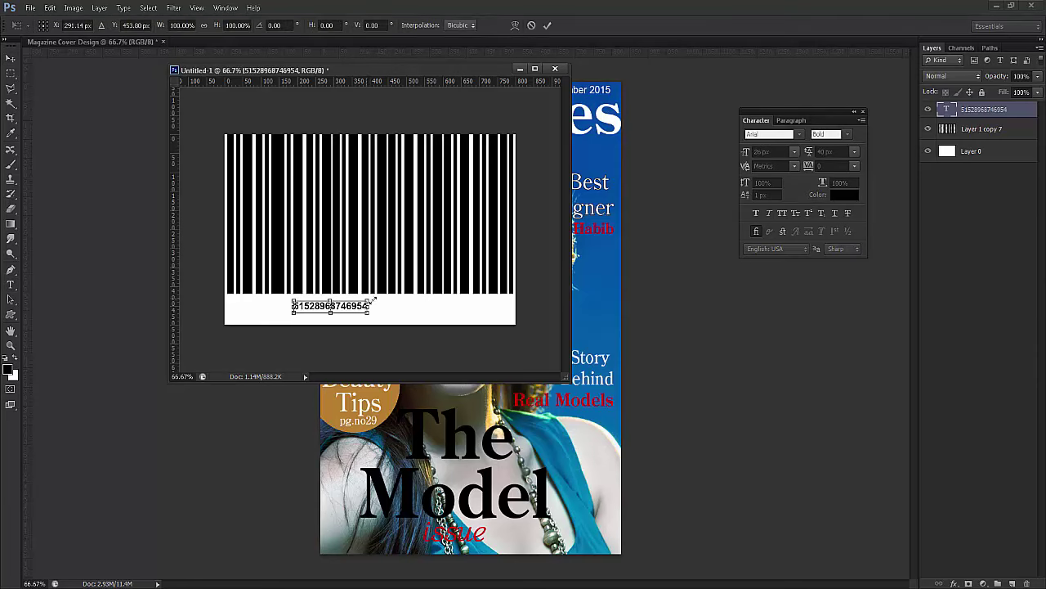
left_click_drag(371, 300, 397, 308)
key("Return")
key("Left")
key("Left")
key("Left")
key("Left")
key("Left")
key("Left")
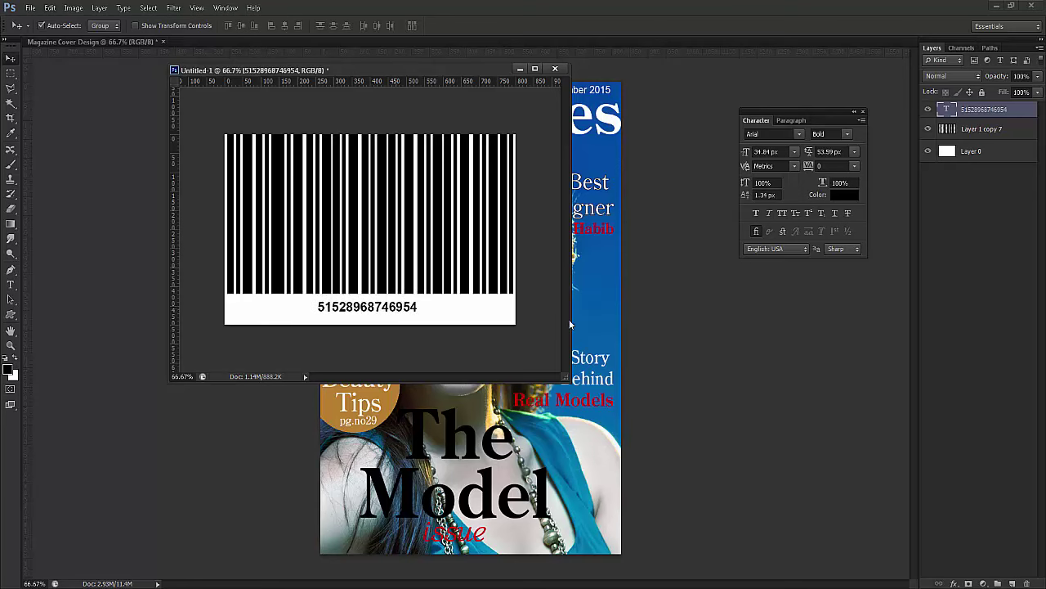
Step: Merge the bars, number and background into one layer and drag it onto the magazine cover
left_click(961, 155, "shift")
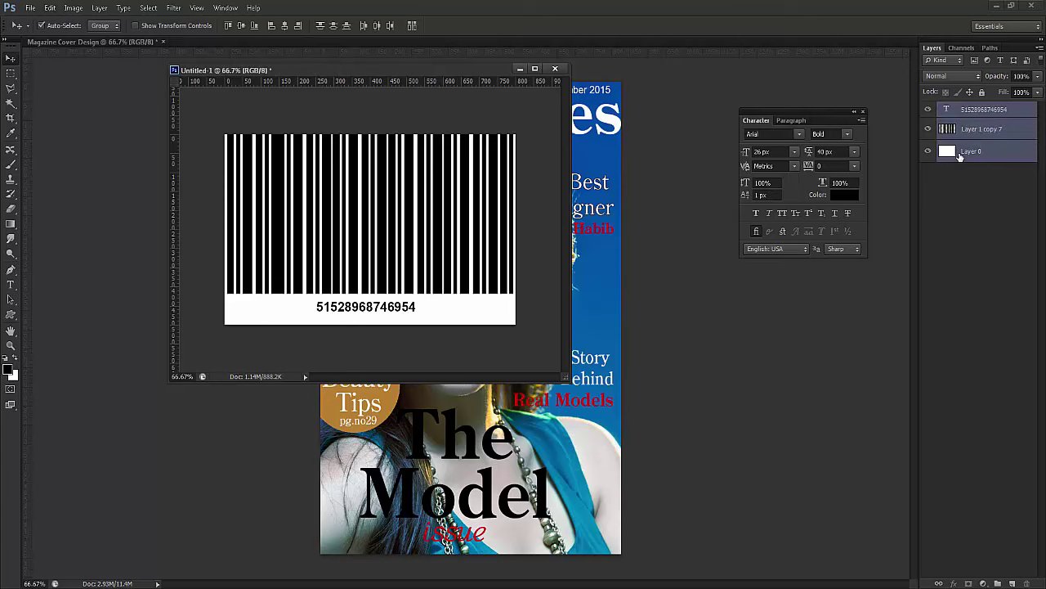
key("ctrl+e")
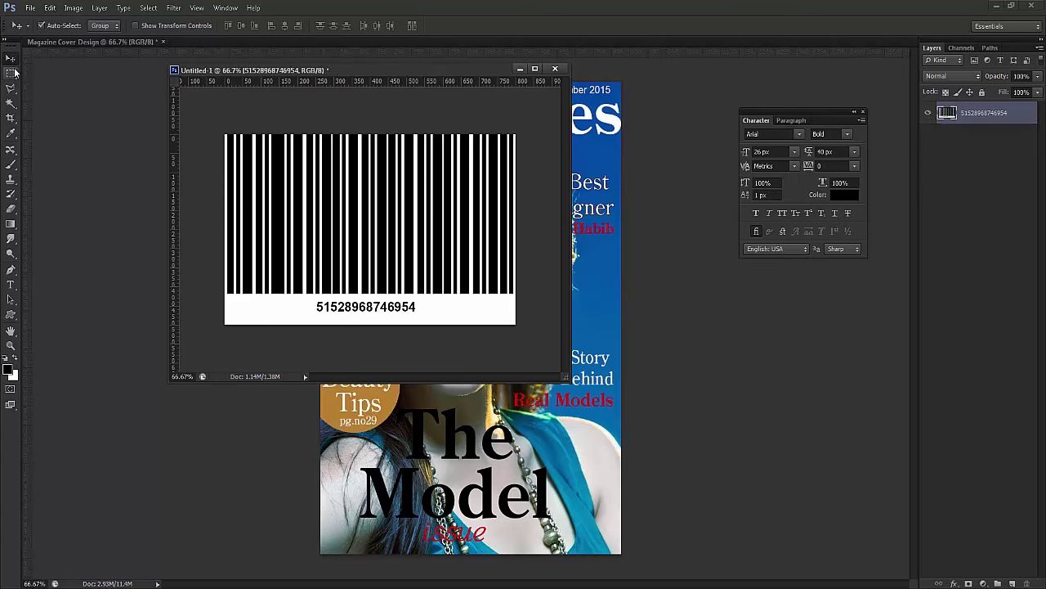
left_click_drag(346, 197, 465, 442)
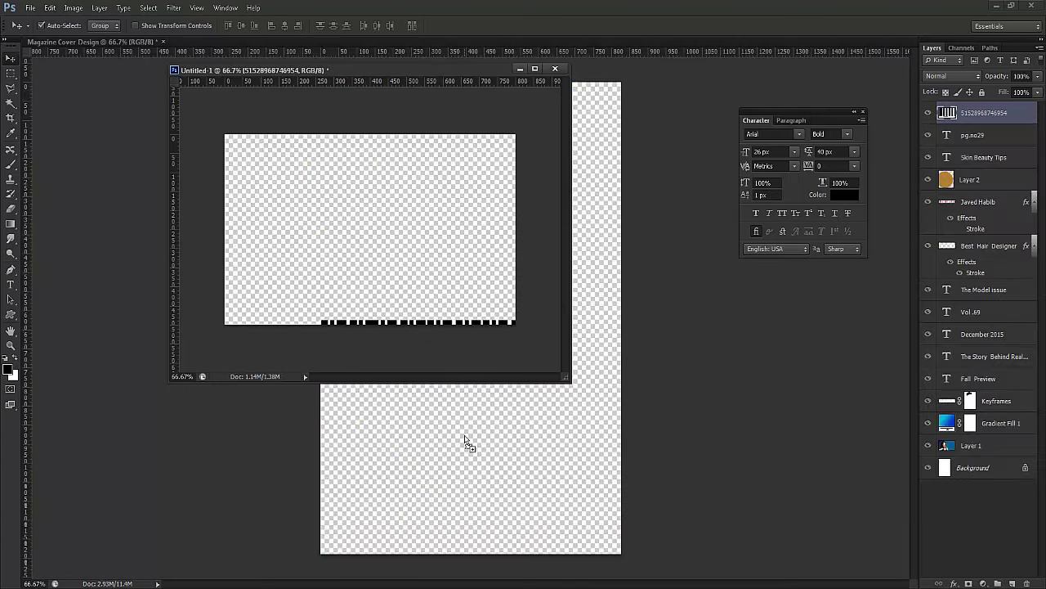
left_click(555, 68)
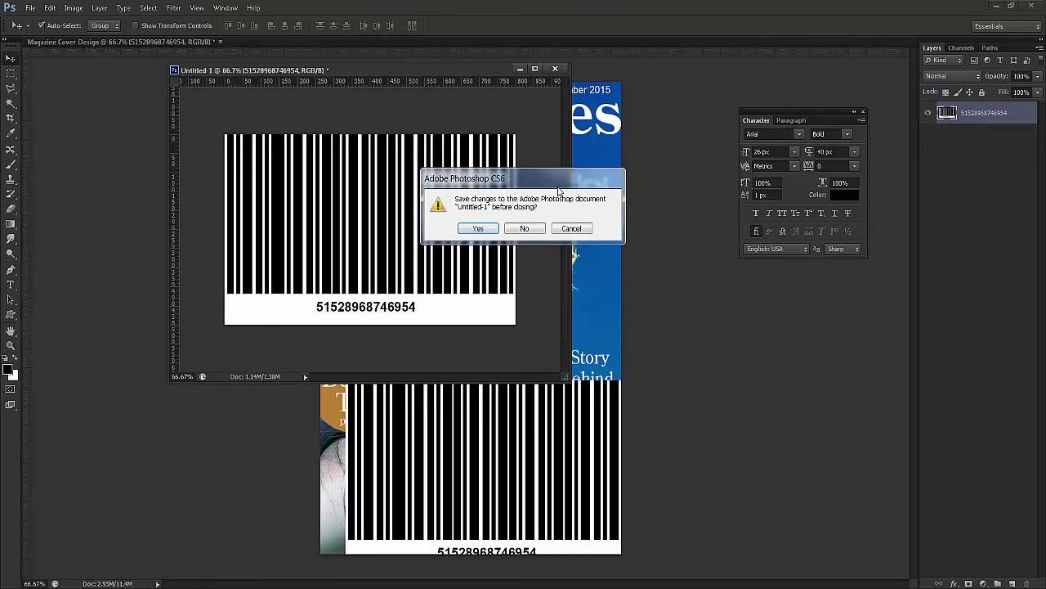
left_click(576, 228)
left_click(519, 70)
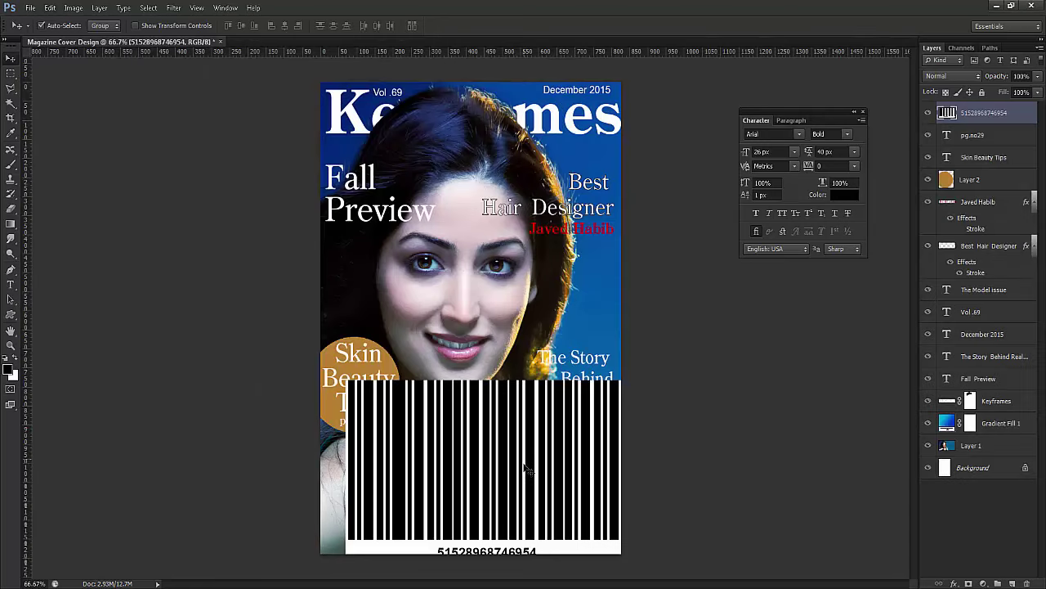
Step: Scale the barcode on the cover to about 63%, then delete it from the cover again
key("ctrl+t")
left_click_drag(679, 380, 620, 418)
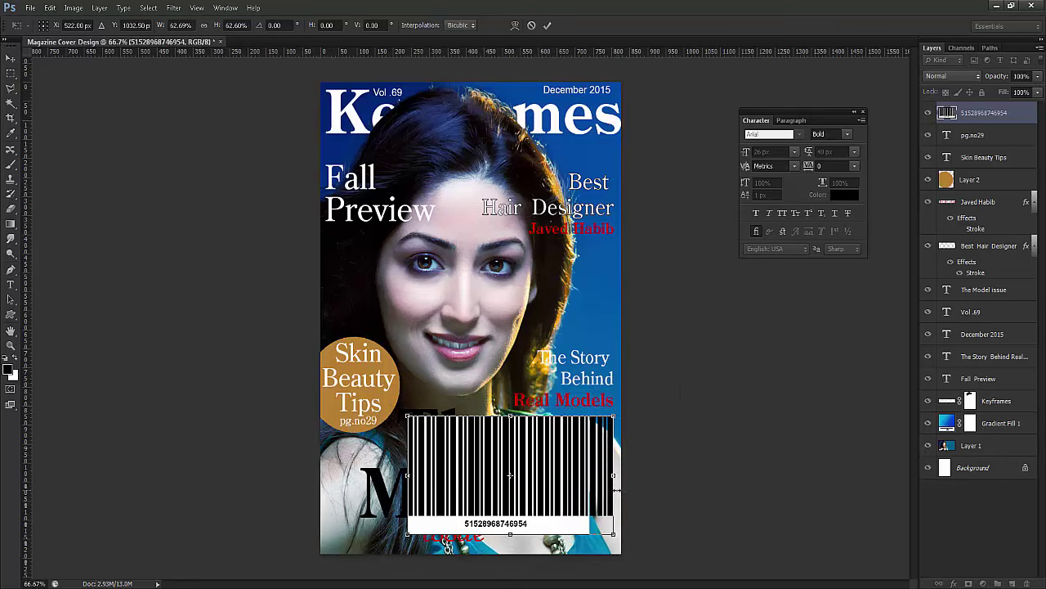
key("Return")
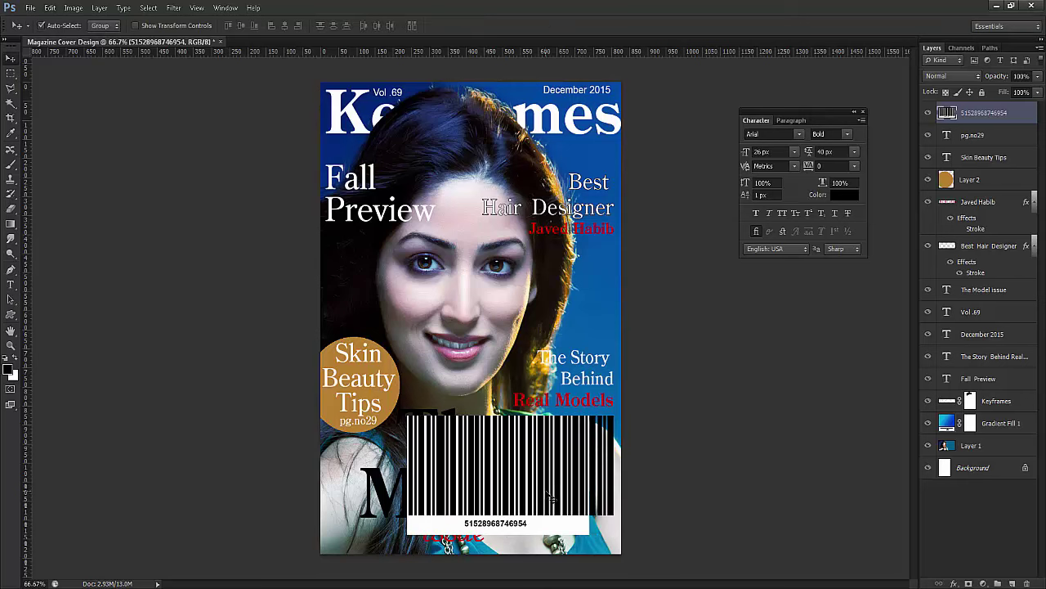
key("Delete")
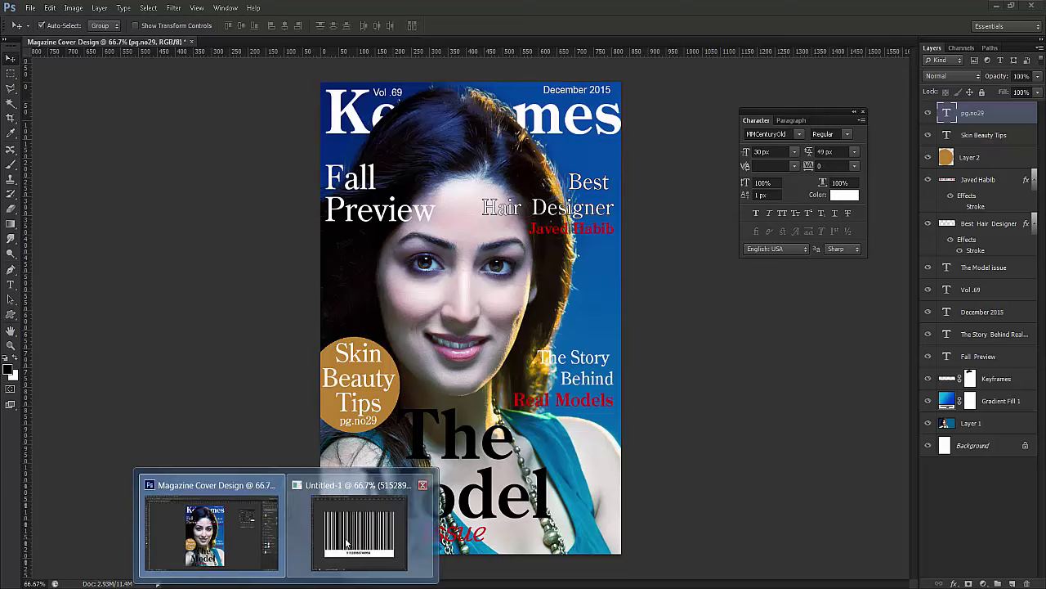
Step: Crop the barcode canvas to the image's right edge
left_click(349, 544)
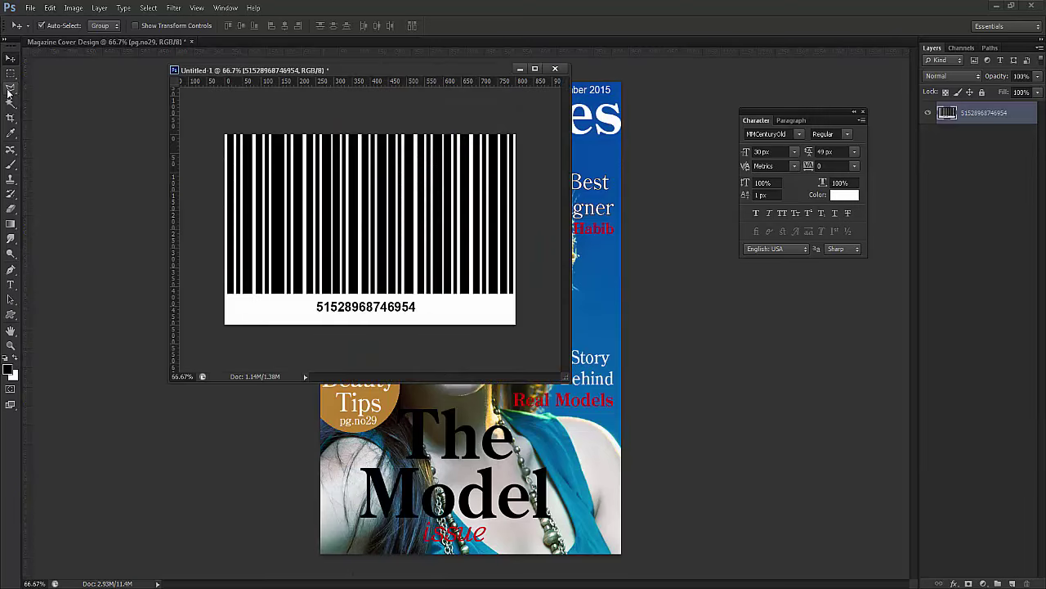
key("c")
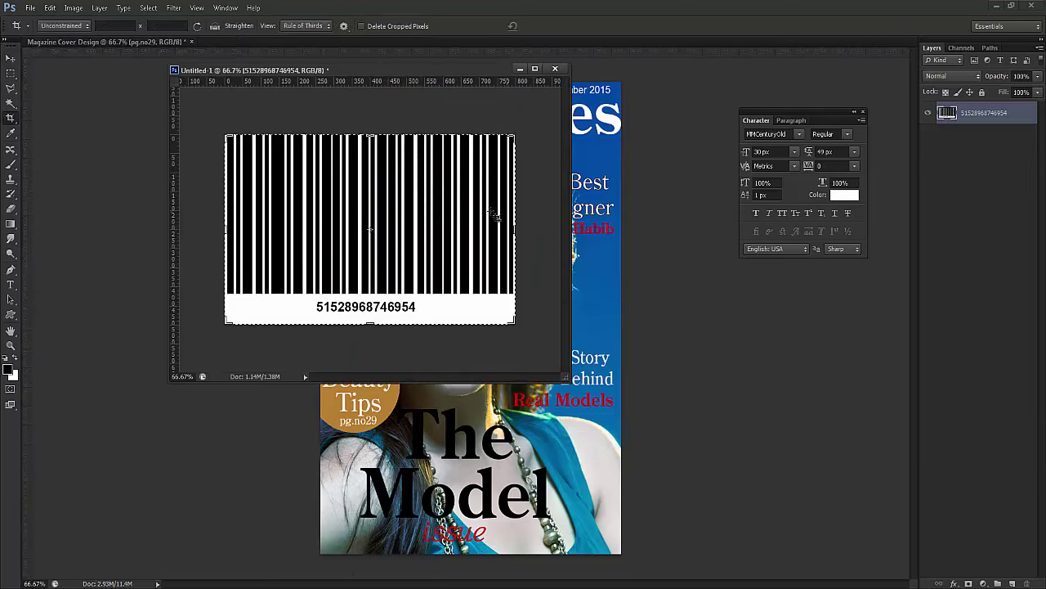
left_click(489, 214)
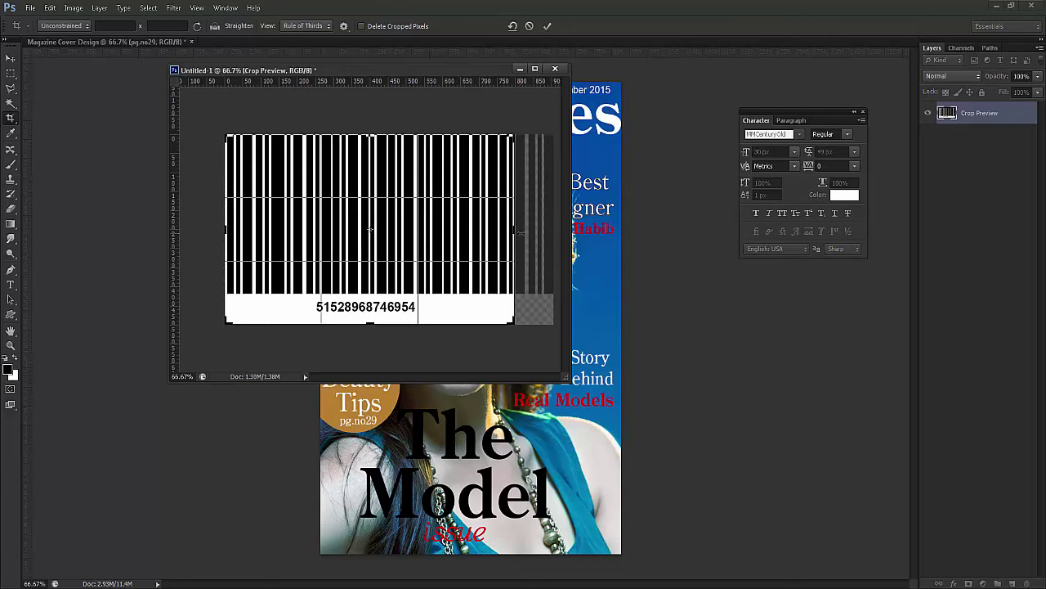
mouse_move(516, 231)
left_mouse_down()
mouse_move(561, 217)
mouse_move(514, 233)
left_mouse_up()
left_click(547, 26)
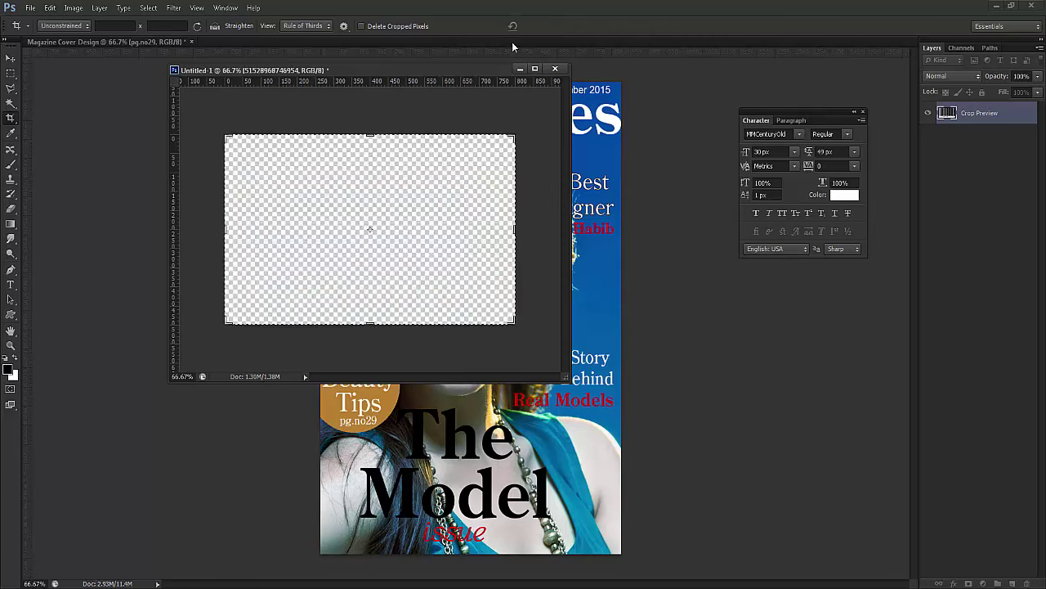
Step: Drag the merged barcode layer from Untitled-1 onto the magazine cover
left_click(8, 60)
left_click_drag(311, 73, 733, 215)
left_click_drag(622, 362, 560, 369)
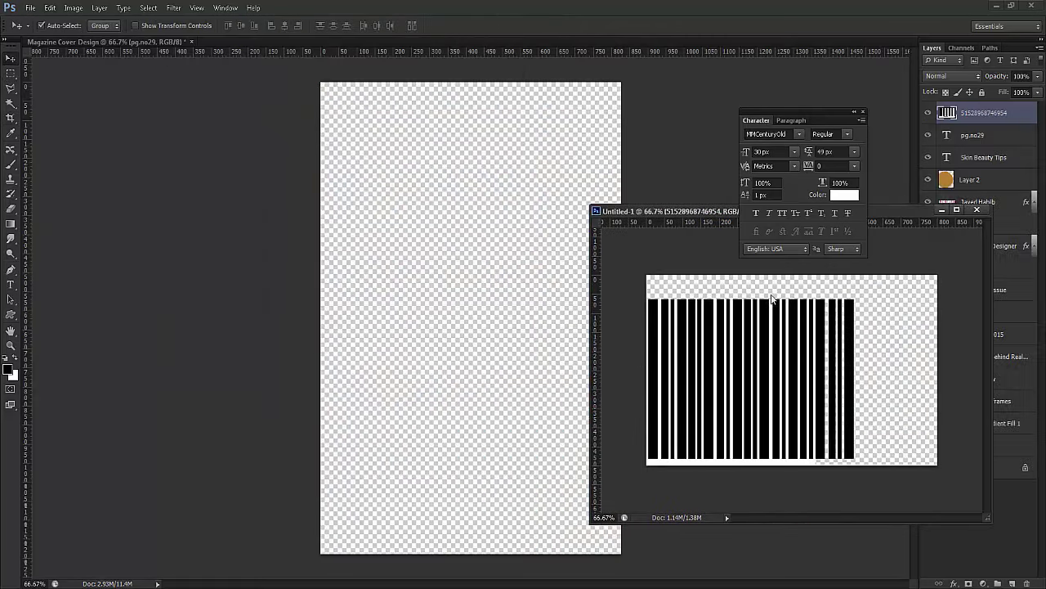
Step: Move the barcode up and left on the cover and scale it to about 66%
left_click(970, 211)
key("Escape")
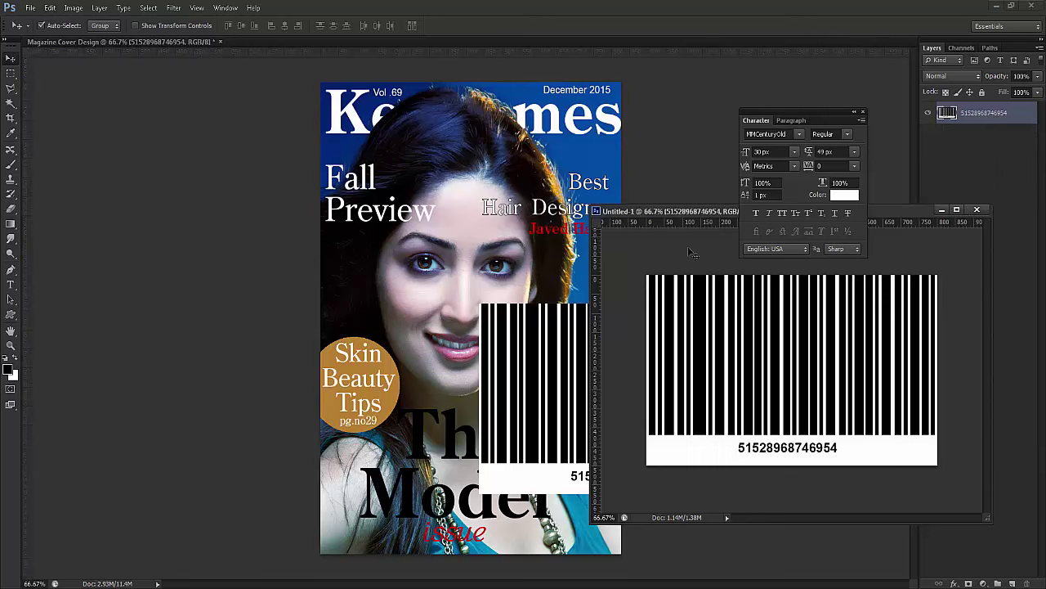
left_click(942, 213)
left_click_drag(531, 378, 373, 372)
key("ctrl+t")
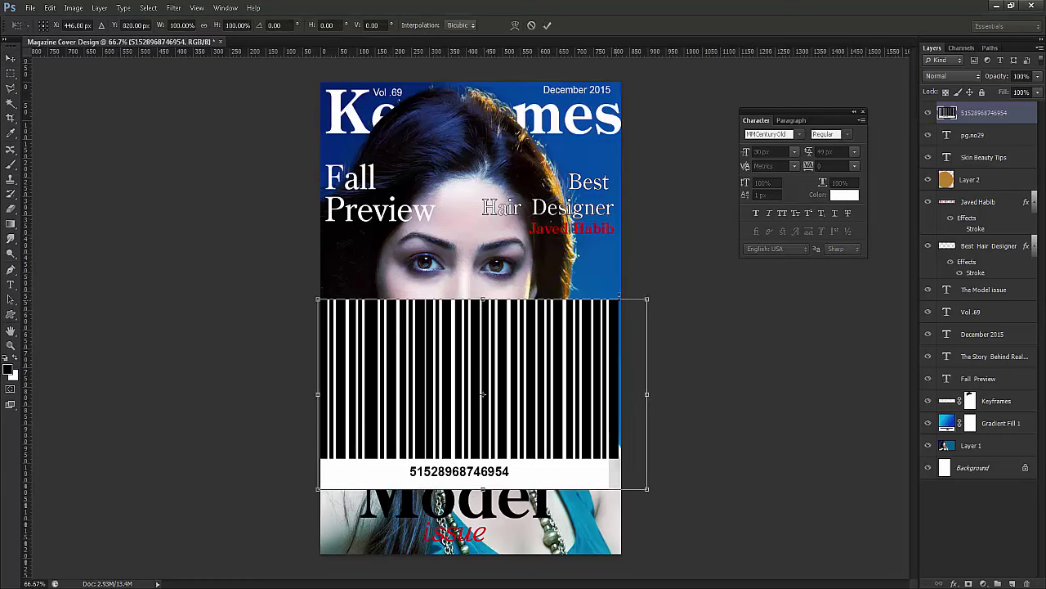
left_click_drag(648, 299, 596, 334)
key("Return")
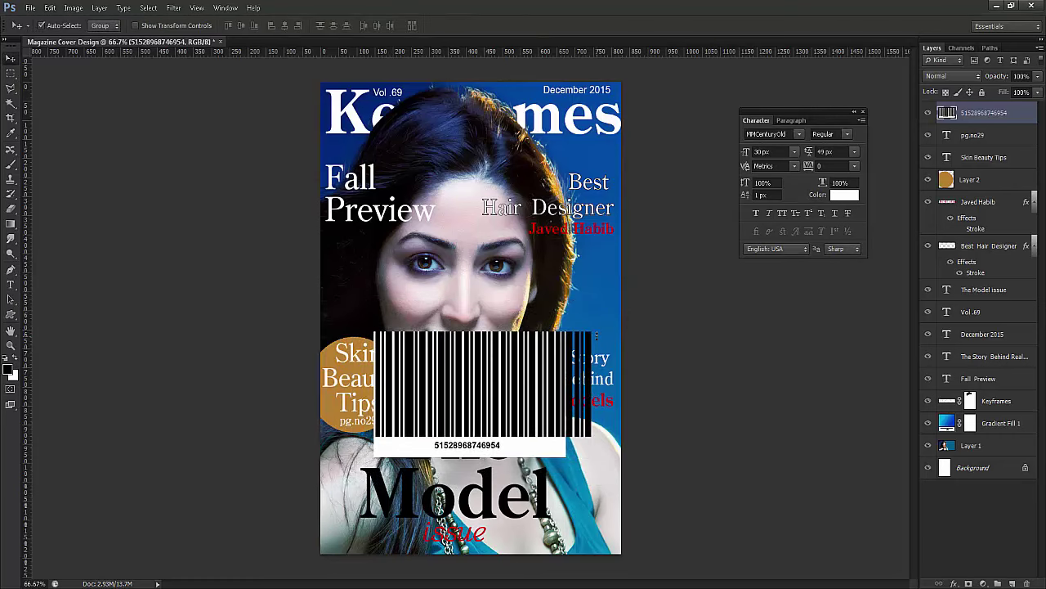
Step: Delete everything outside a rectangle around the barcode's main area, then nudge it right and down
left_click(10, 73)
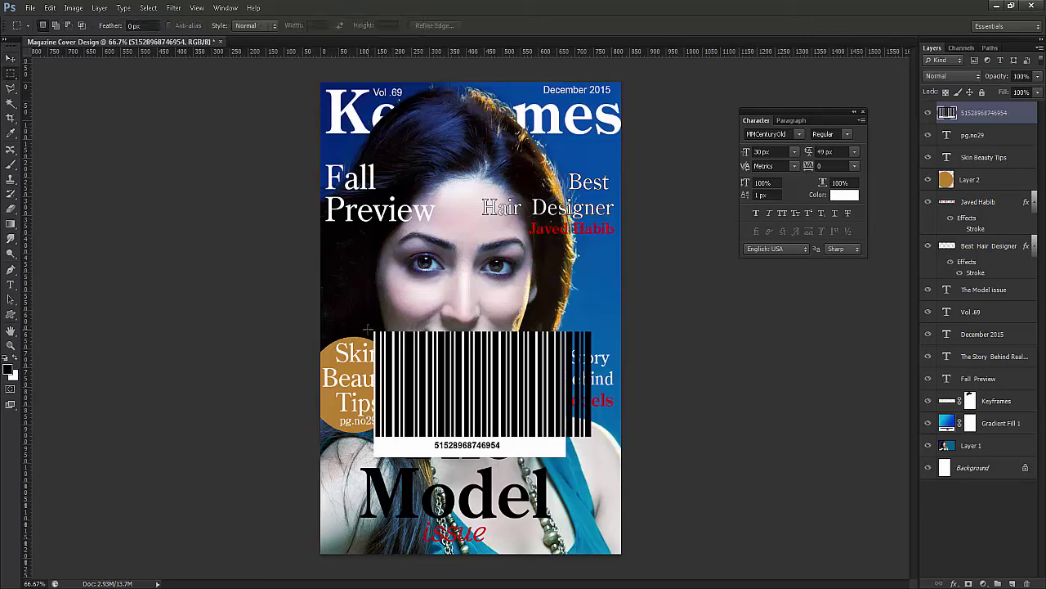
left_click_drag(369, 329, 565, 456)
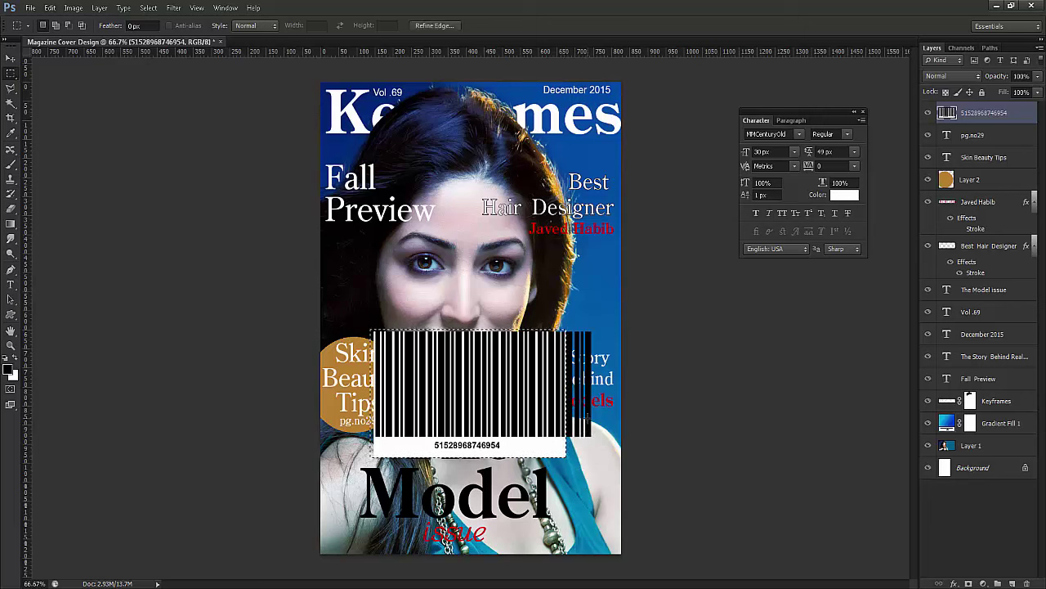
key("ctrl+shift+i")
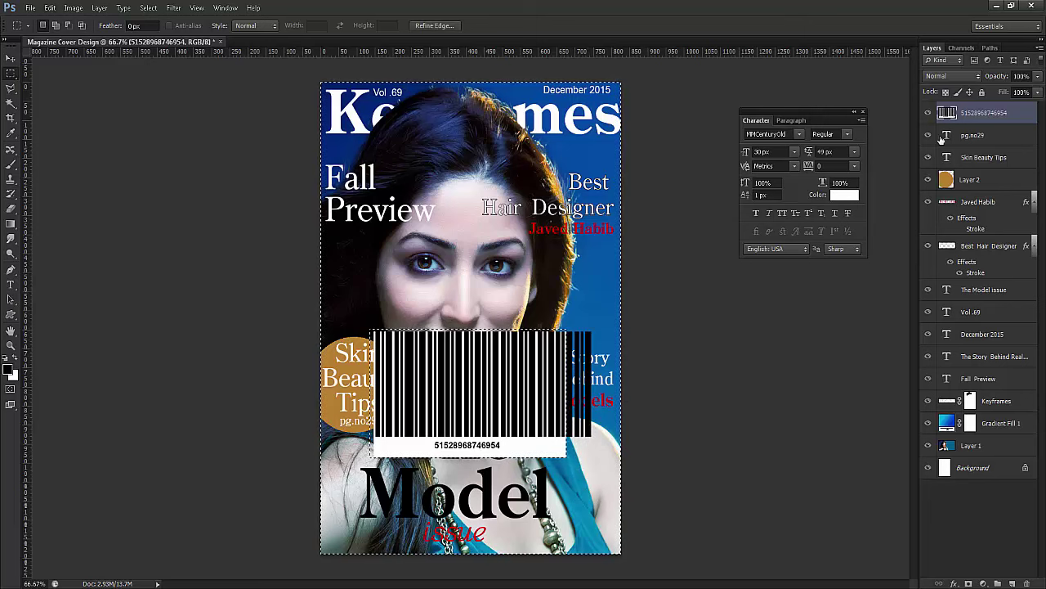
key("Delete")
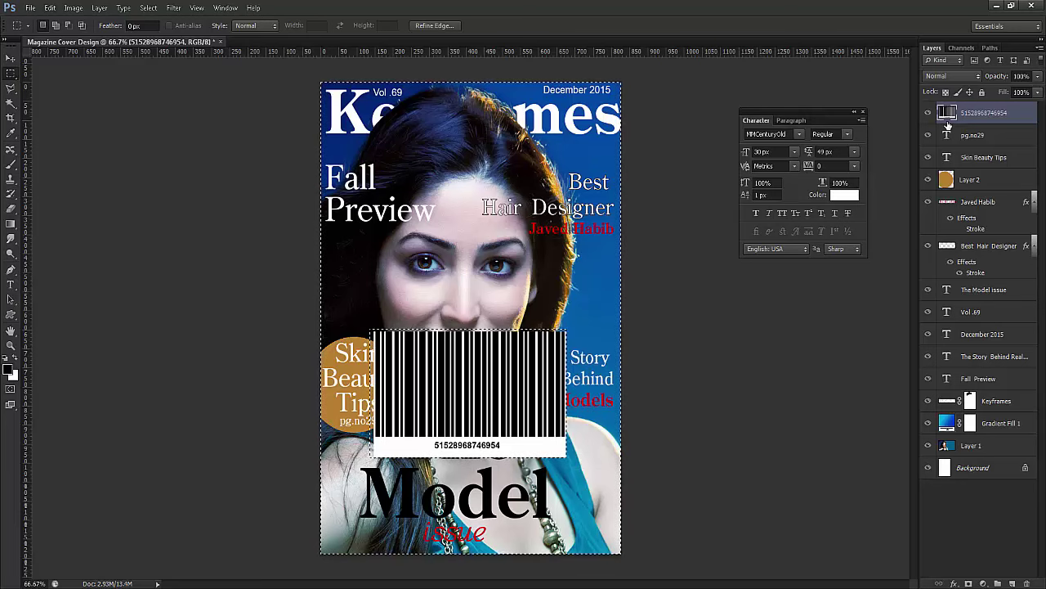
key("ctrl+d")
left_click(11, 60)
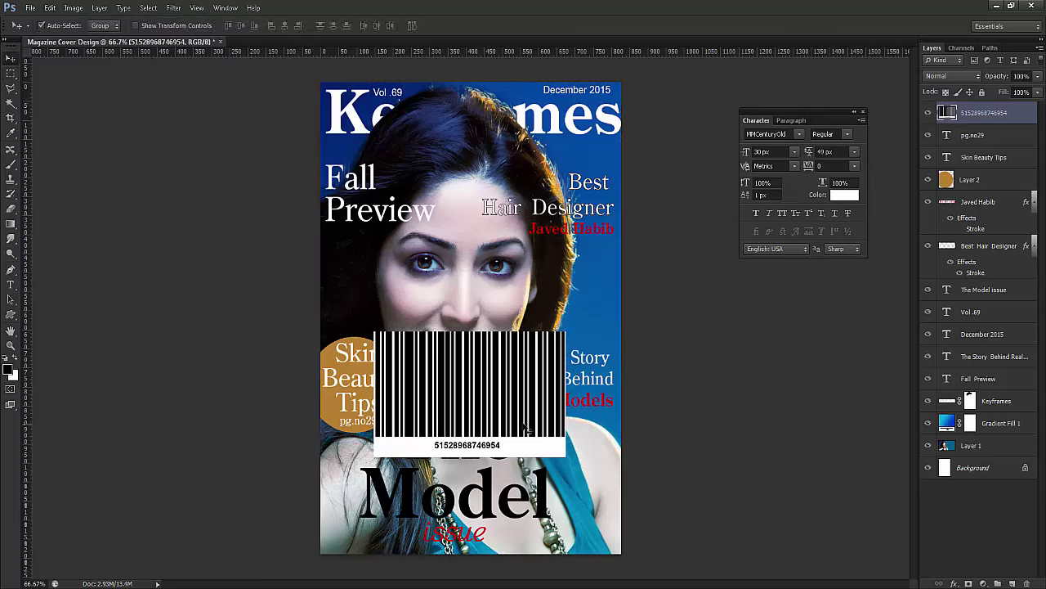
left_click_drag(523, 423, 551, 434)
key("ctrl+t")
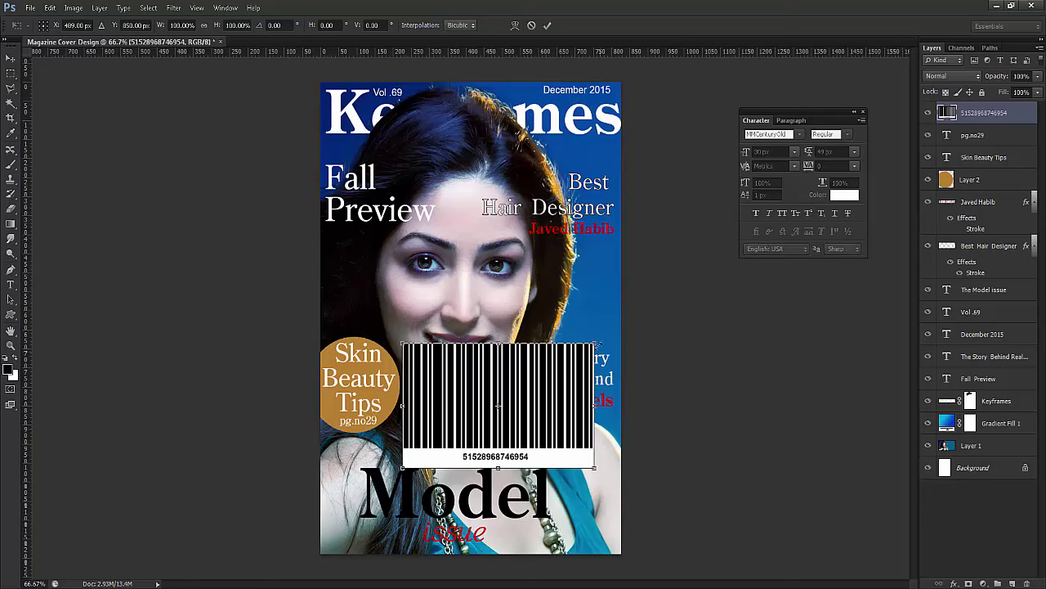
Step: Shrink the barcode further to about 42% with Free Transform
left_click_drag(583, 360, 572, 534)
key("Return")
key("ctrl+t")
key("Return")
Step: Nudge the barcode down and right into the bottom-right corner and zoom in to check it
key("Down")
key("Down")
key("Down")
key("Down")
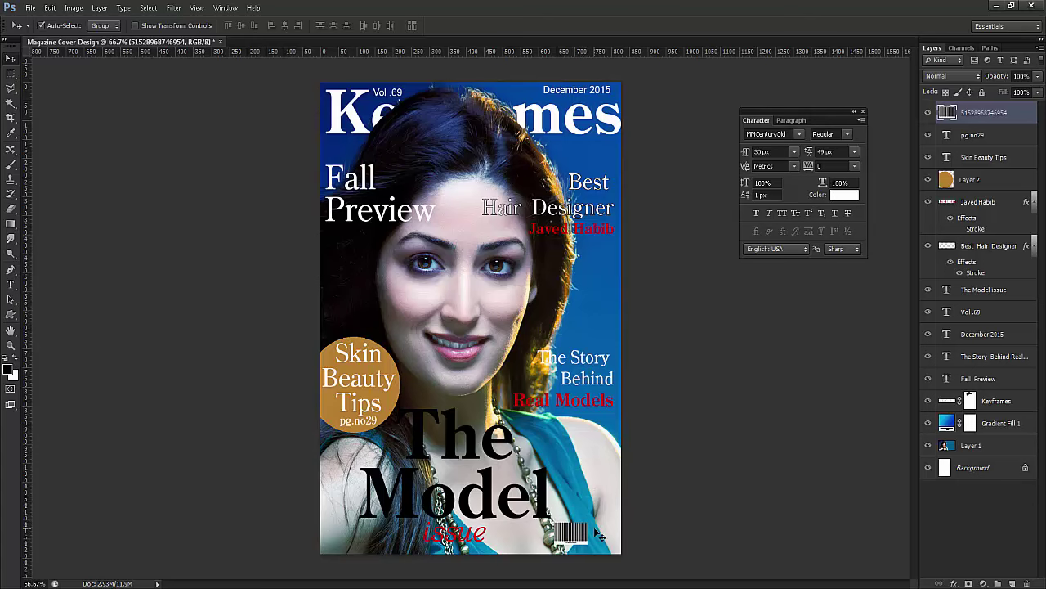
key("Right")
key("Right")
key("Right")
key("Right")
key("Right")
key("Right")
key("ctrl+plus")
key("ctrl+plus")
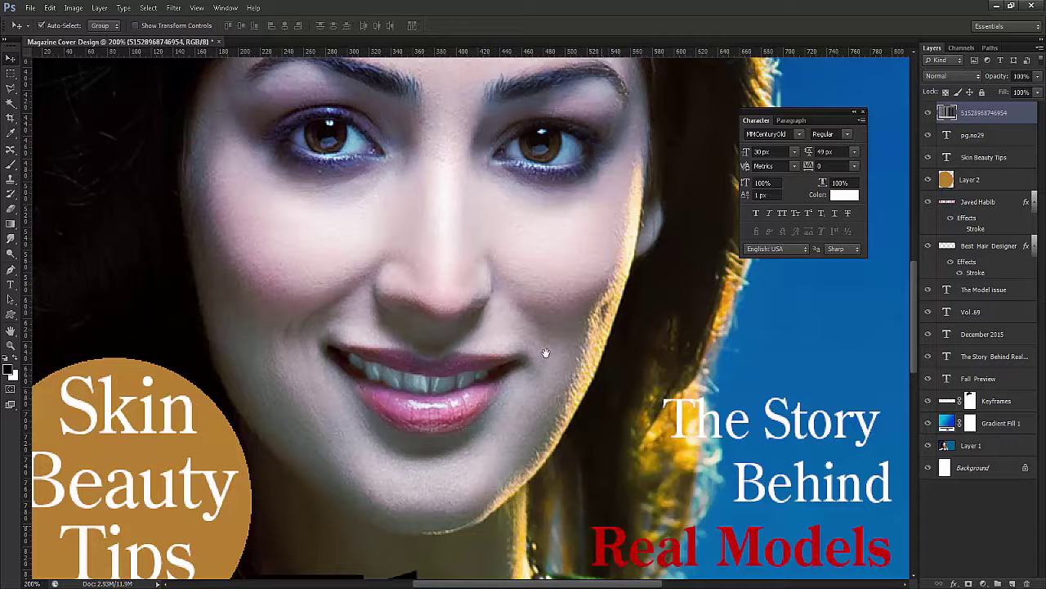
left_click_drag(619, 573, 596, 427)
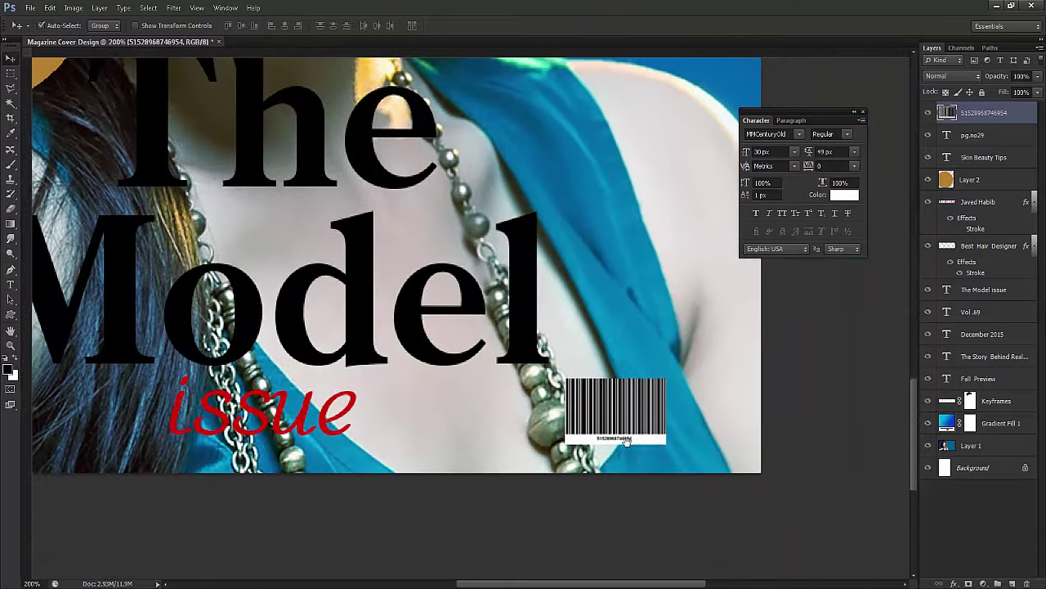
key("ctrl+minus")
key("ctrl+minus")
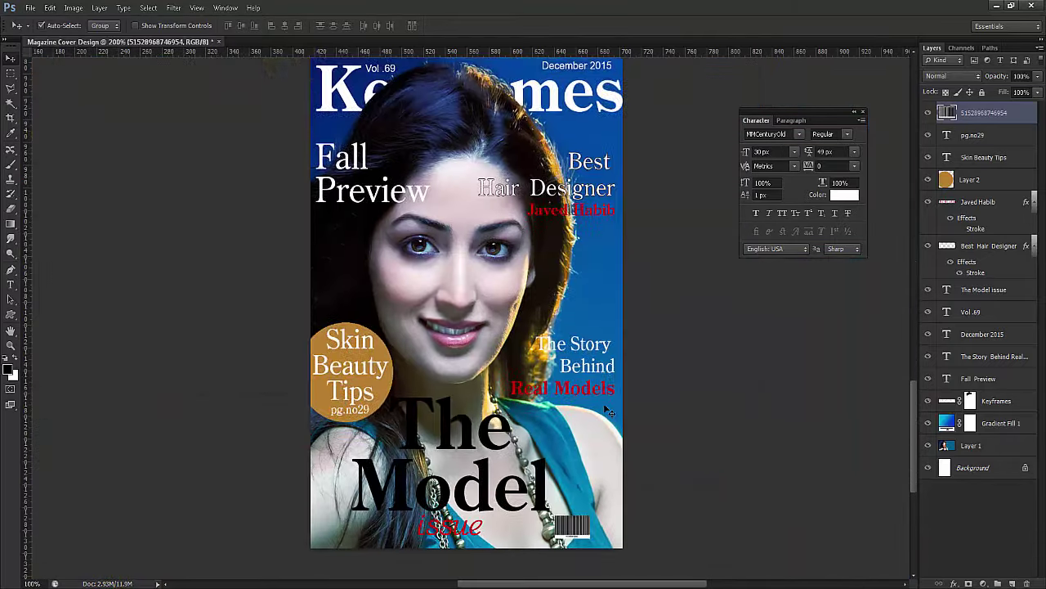